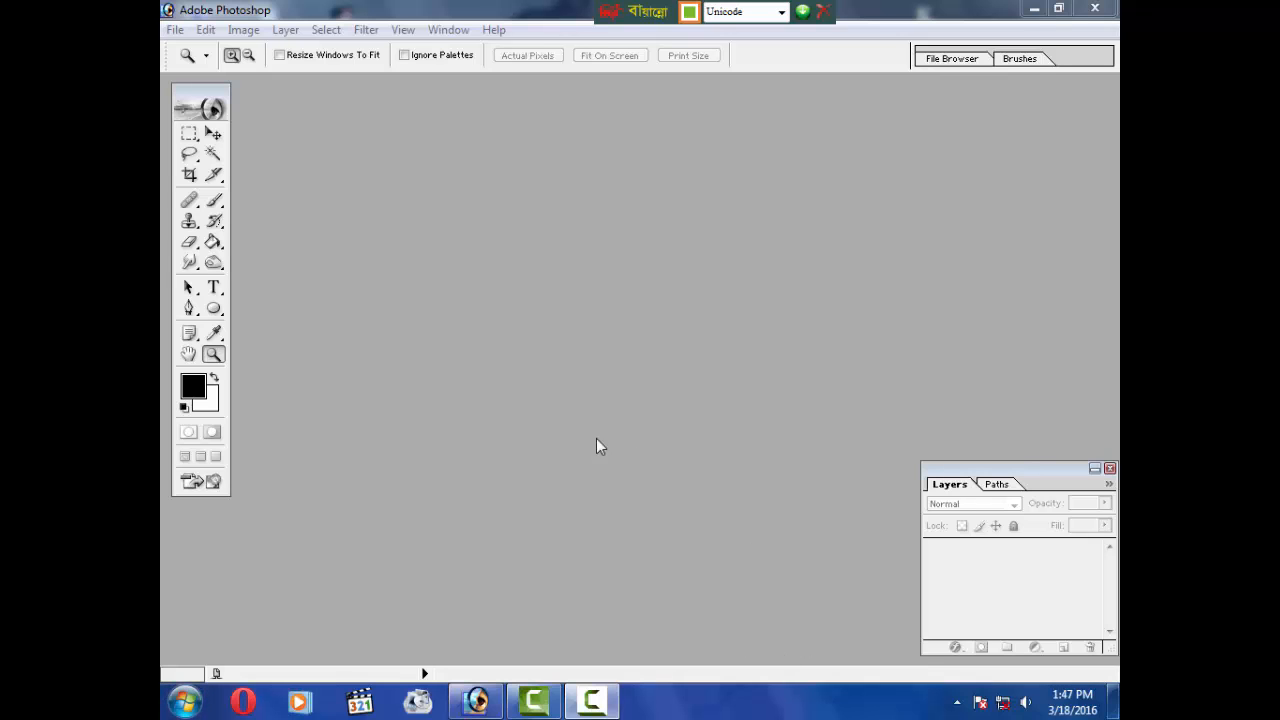
pyautogui.click(175, 33)
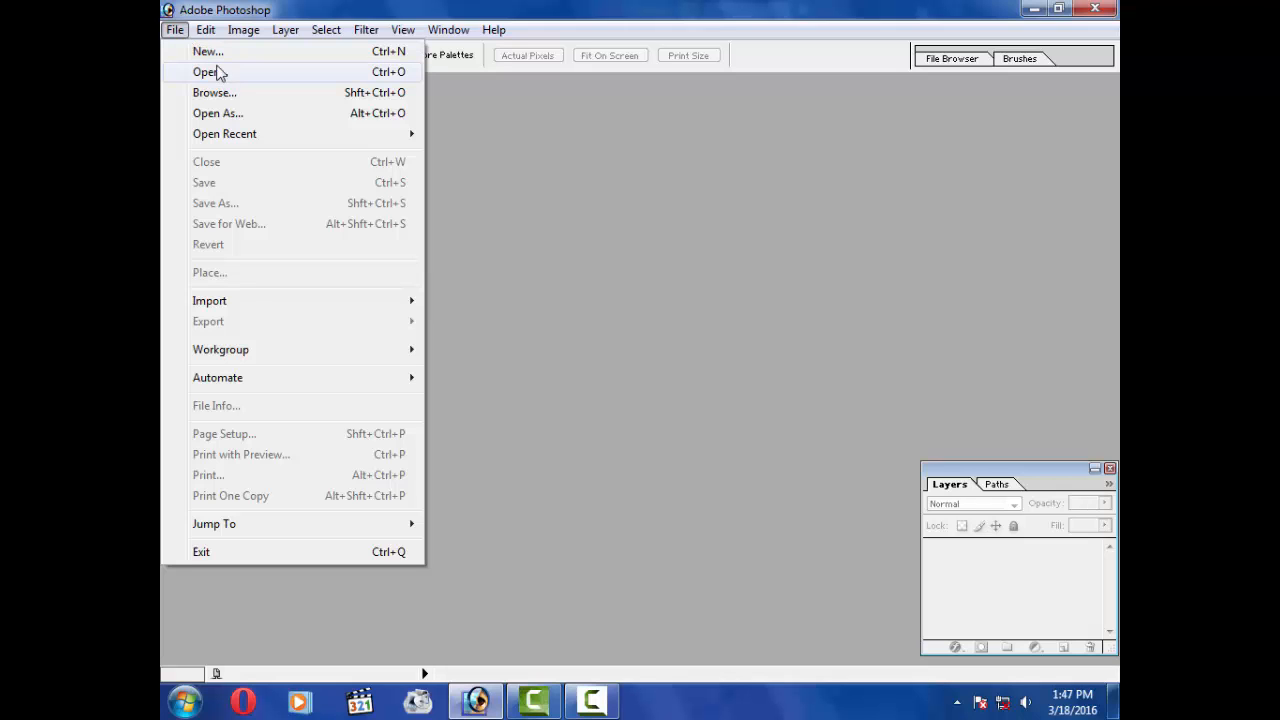
pyautogui.click(212, 53)
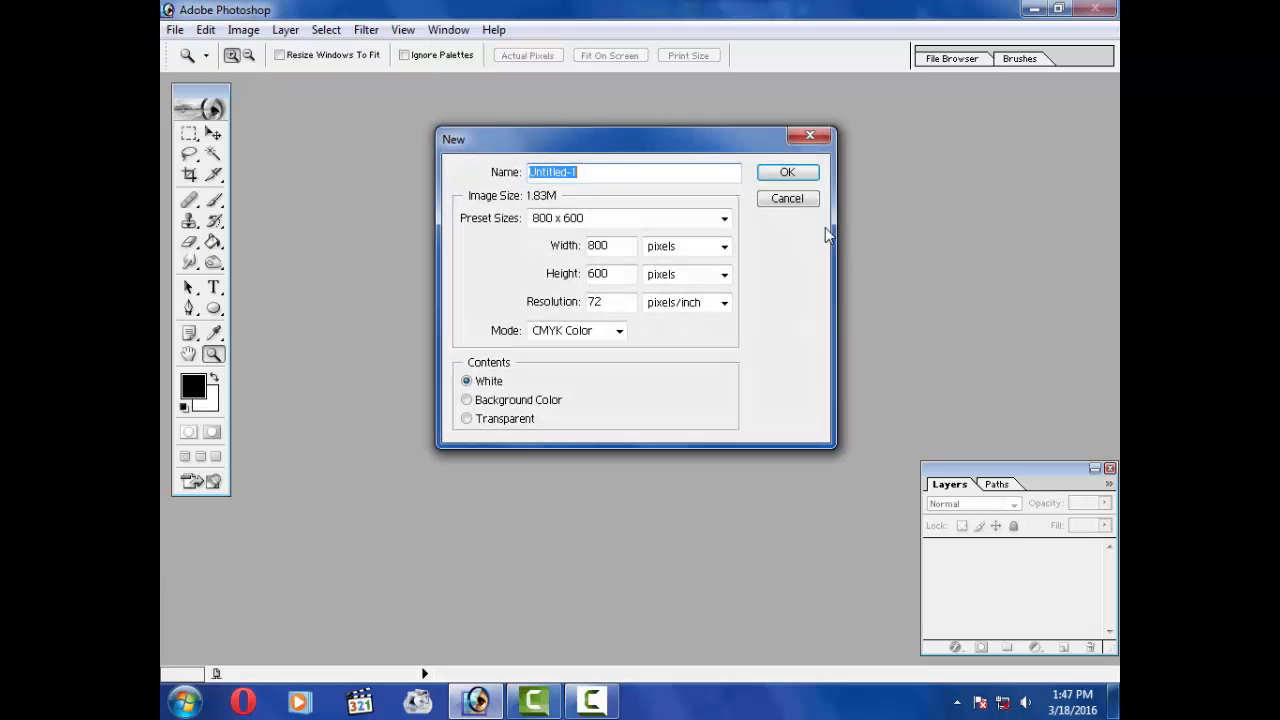
pyautogui.doubleClick(620, 248)
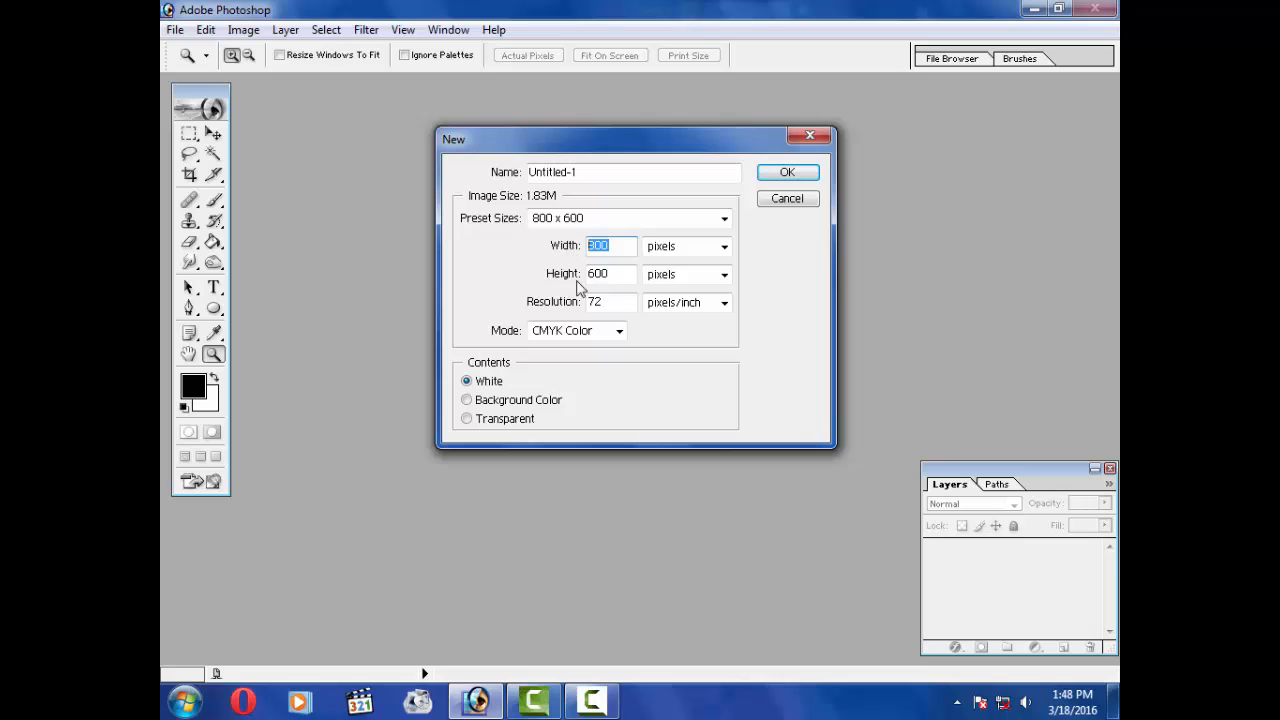
pyautogui.moveTo(632, 246); pyautogui.dragTo(574, 266)
pyautogui.click(626, 273)
pyautogui.press('BackSpace')
pyautogui.press('BackSpace')
pyautogui.press('BackSpace')
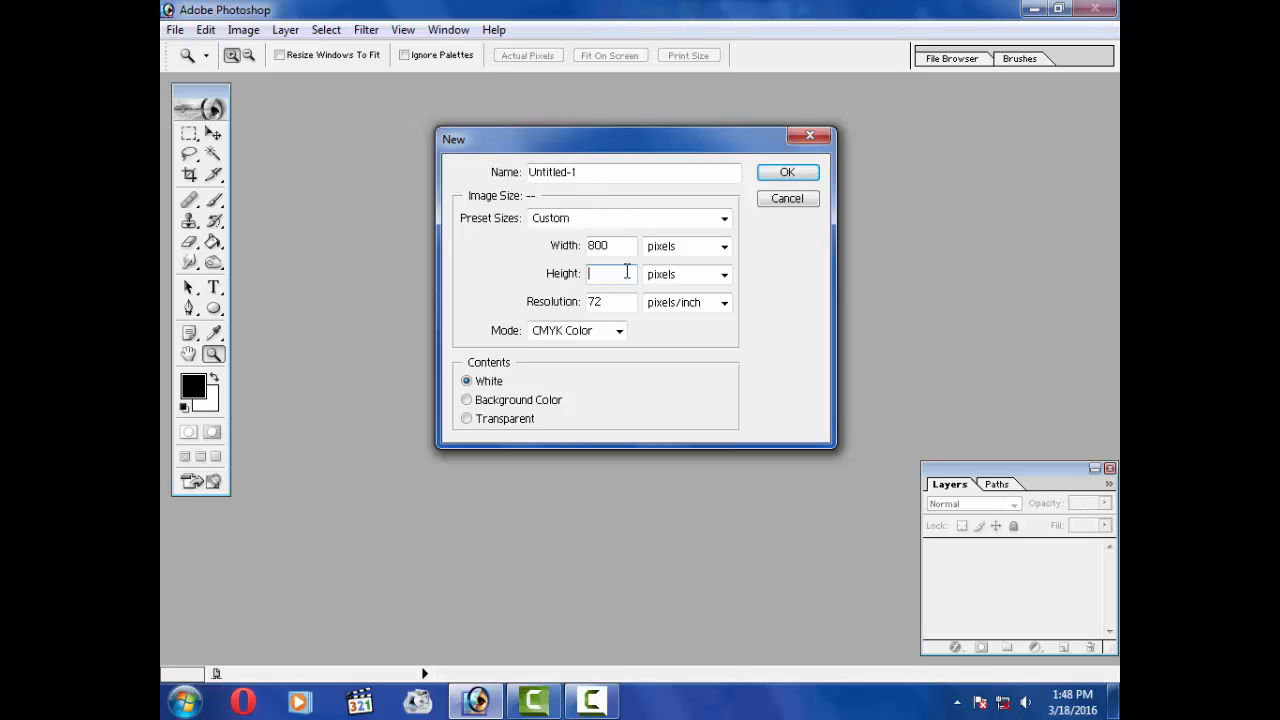
pyautogui.write('6')
pyautogui.click(636, 278)
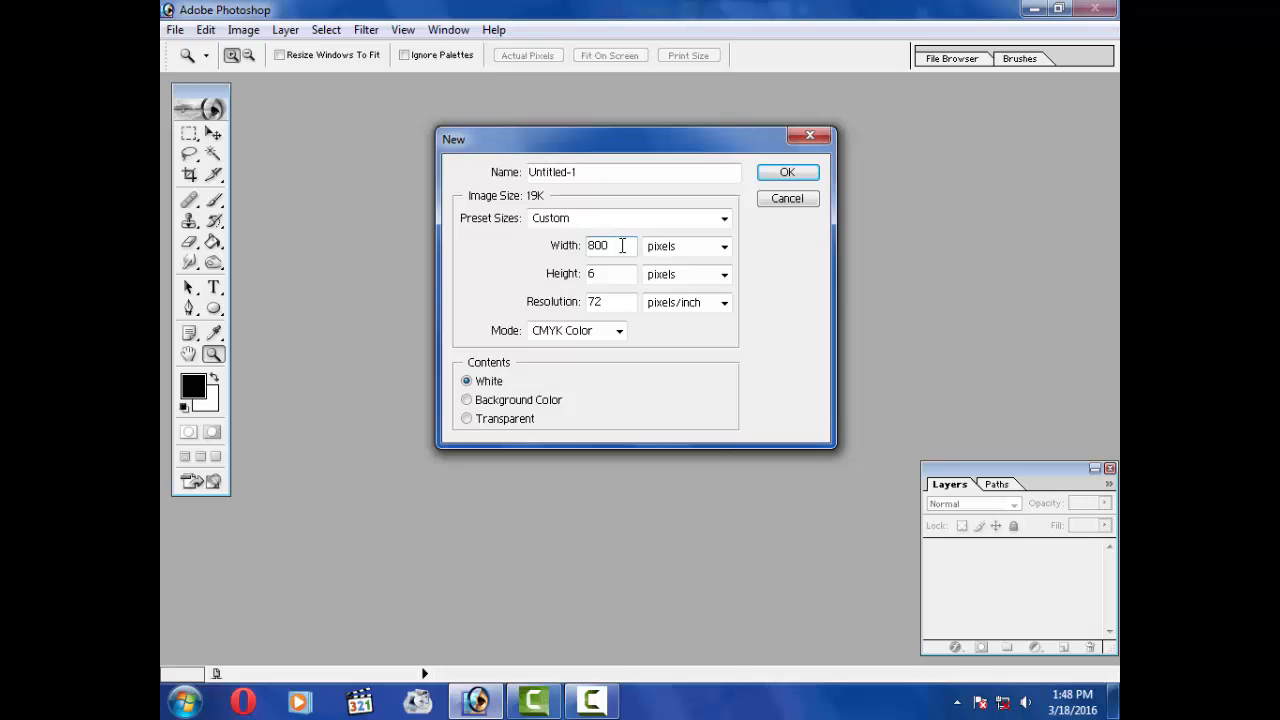
pyautogui.press('BackSpace')
pyautogui.press('BackSpace')
pyautogui.click(801, 204)
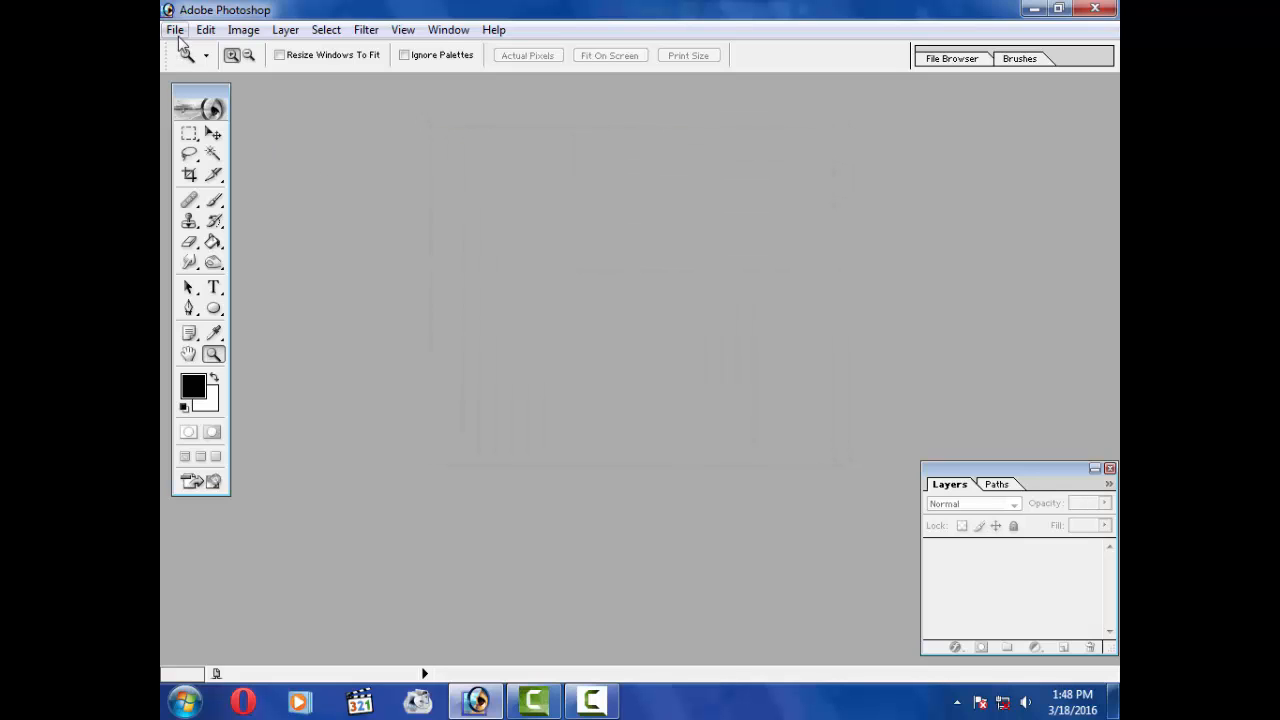
# Step: Create a new document using the 640 x 480 preset size
pyautogui.click(175, 30)
pyautogui.click(200, 47)
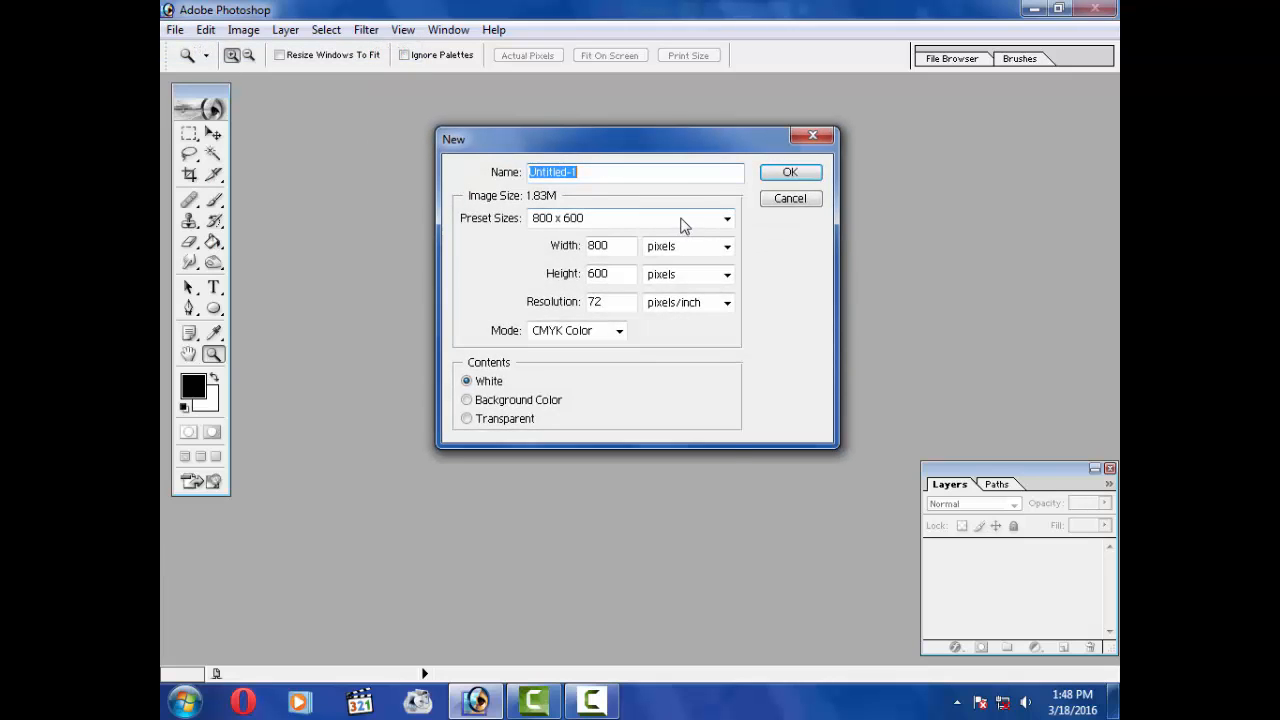
pyautogui.click(682, 222)
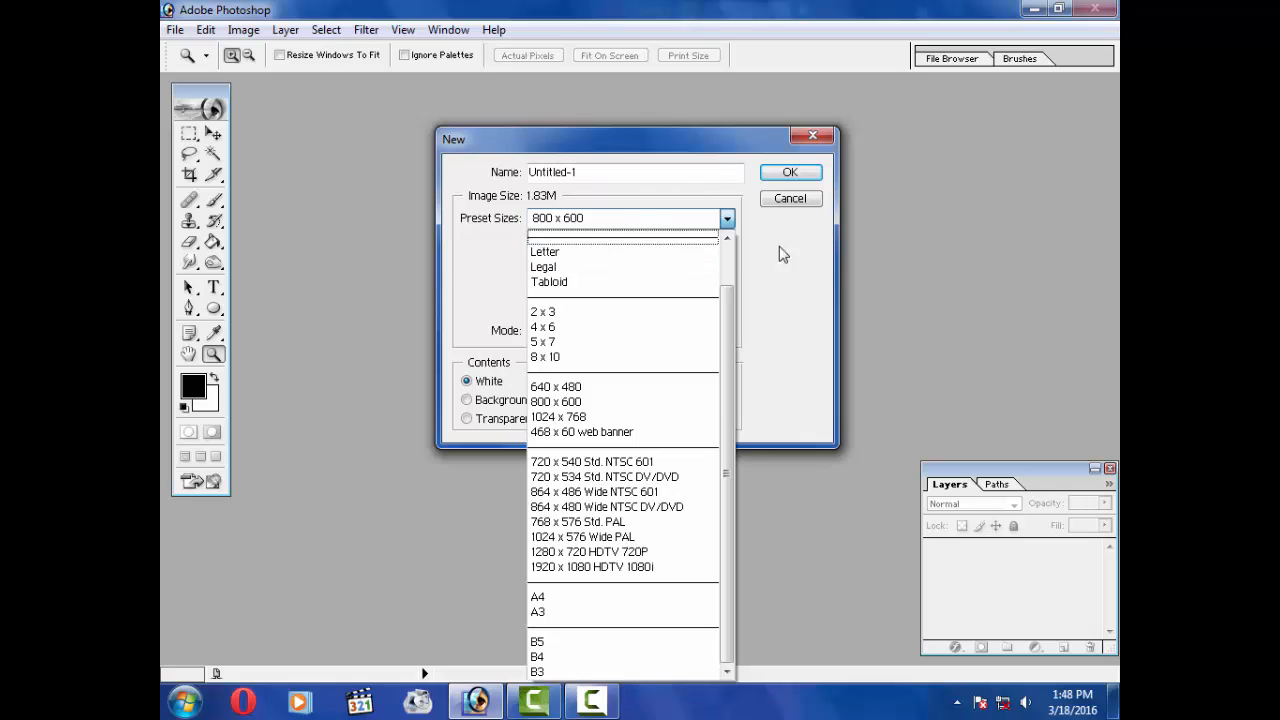
pyautogui.click(785, 310)
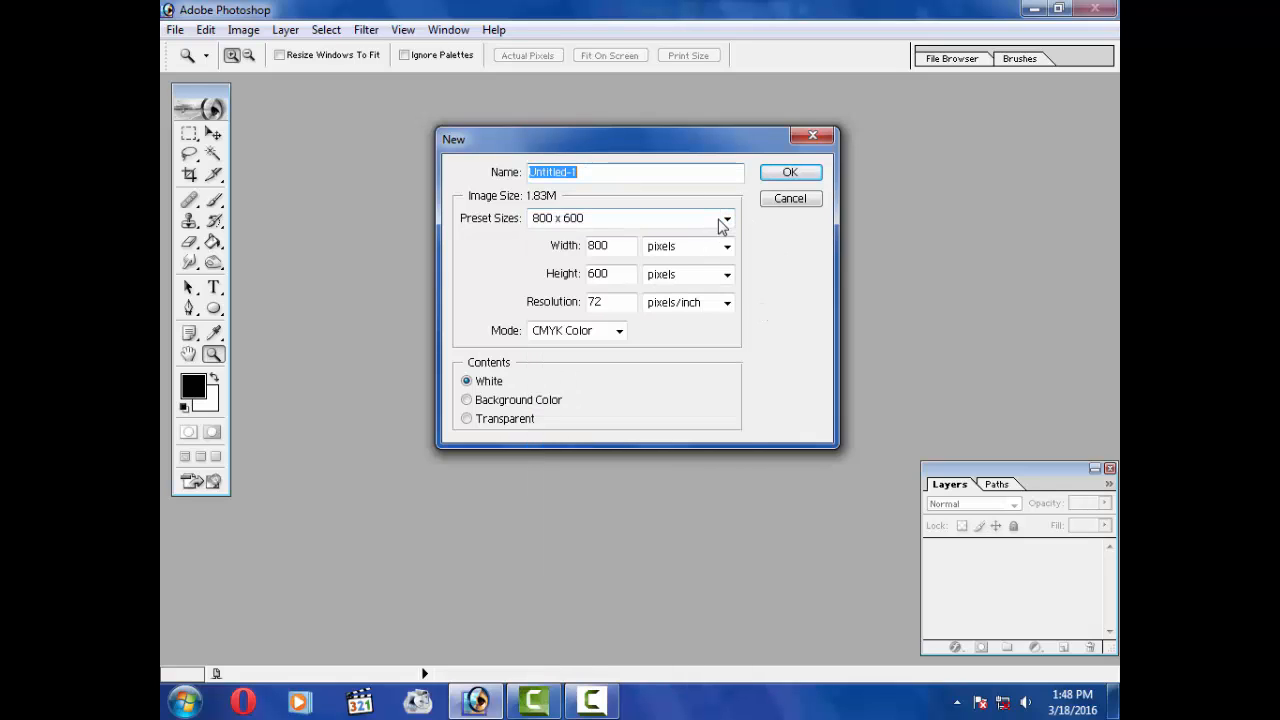
pyautogui.moveTo(614, 248); pyautogui.dragTo(531, 256)
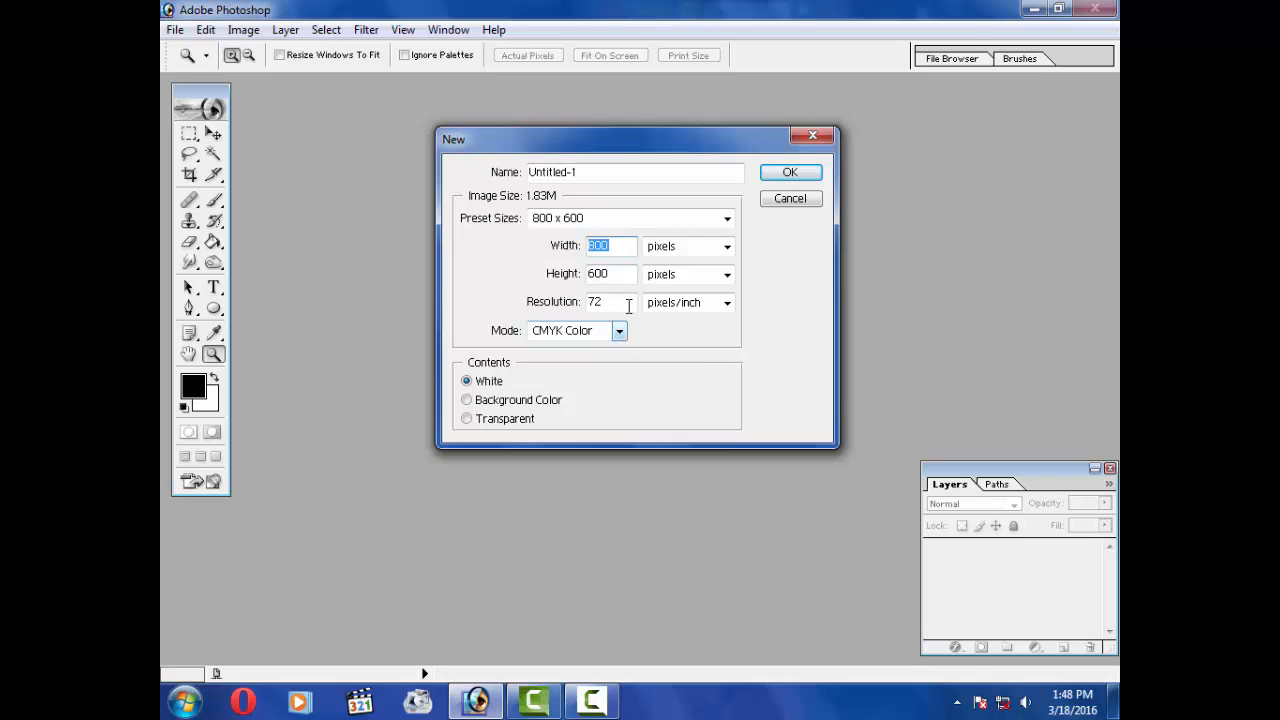
pyautogui.click(695, 218)
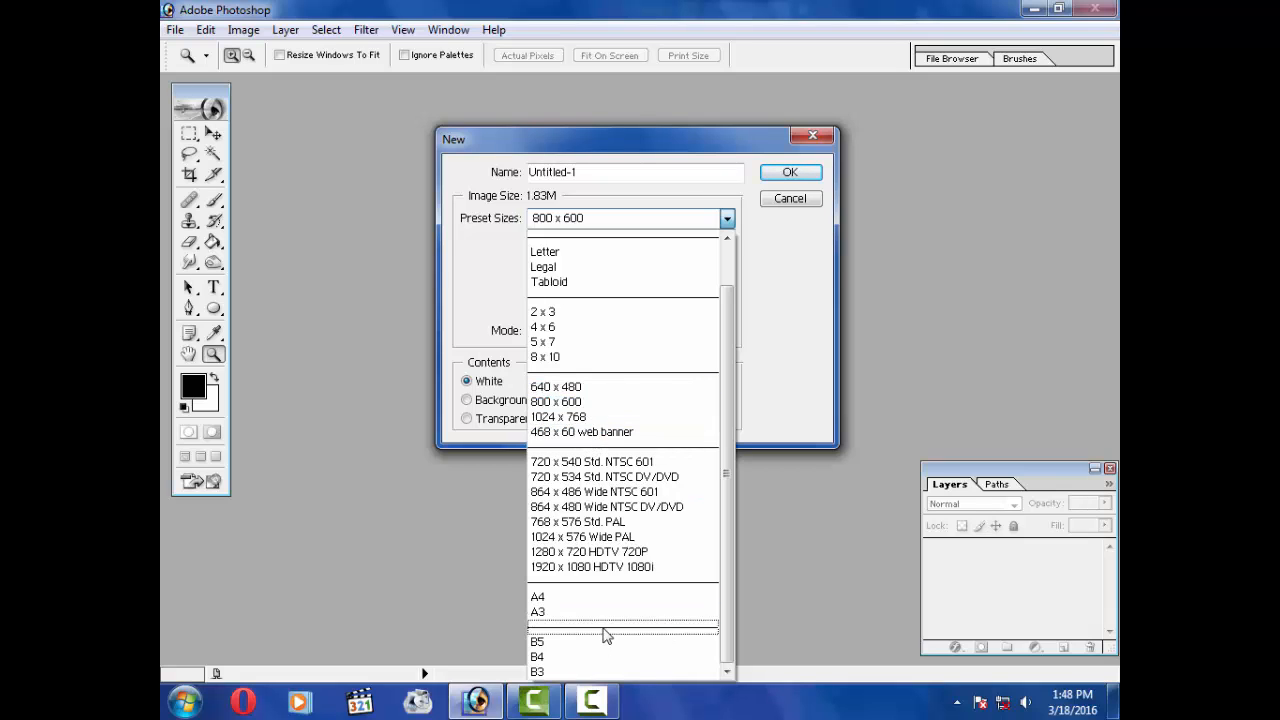
pyautogui.click(598, 396)
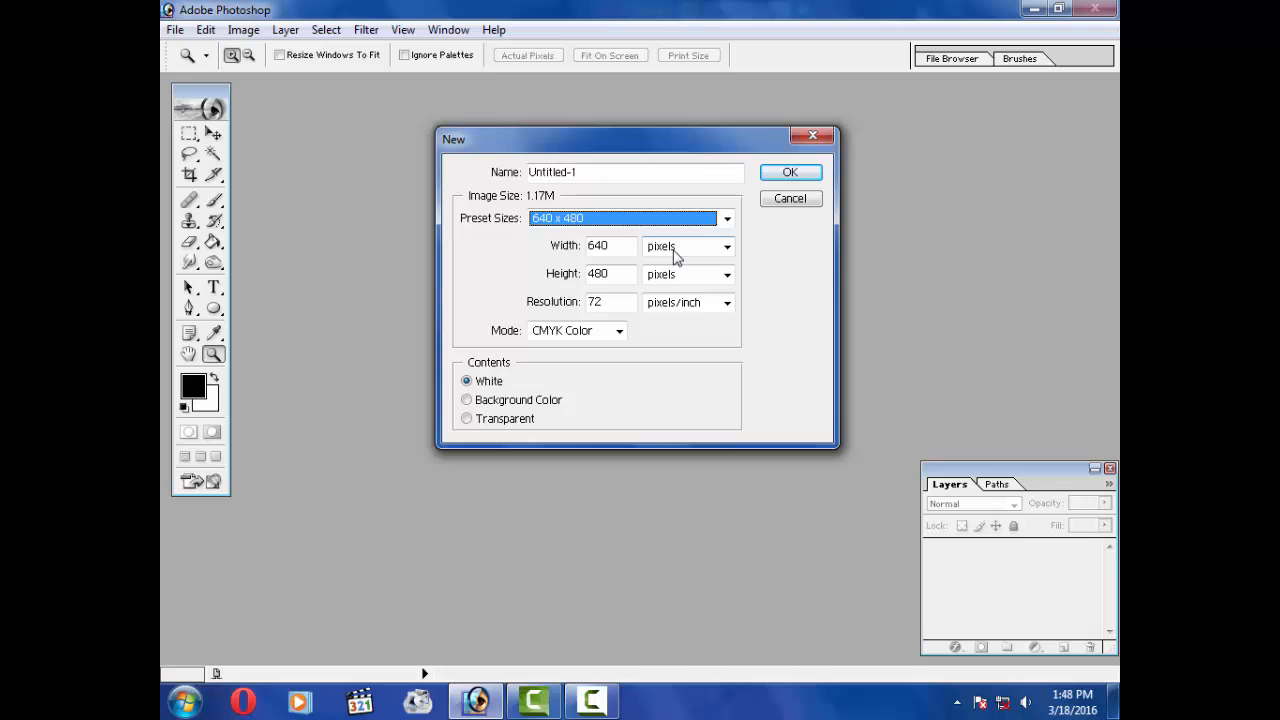
pyautogui.click(789, 178)
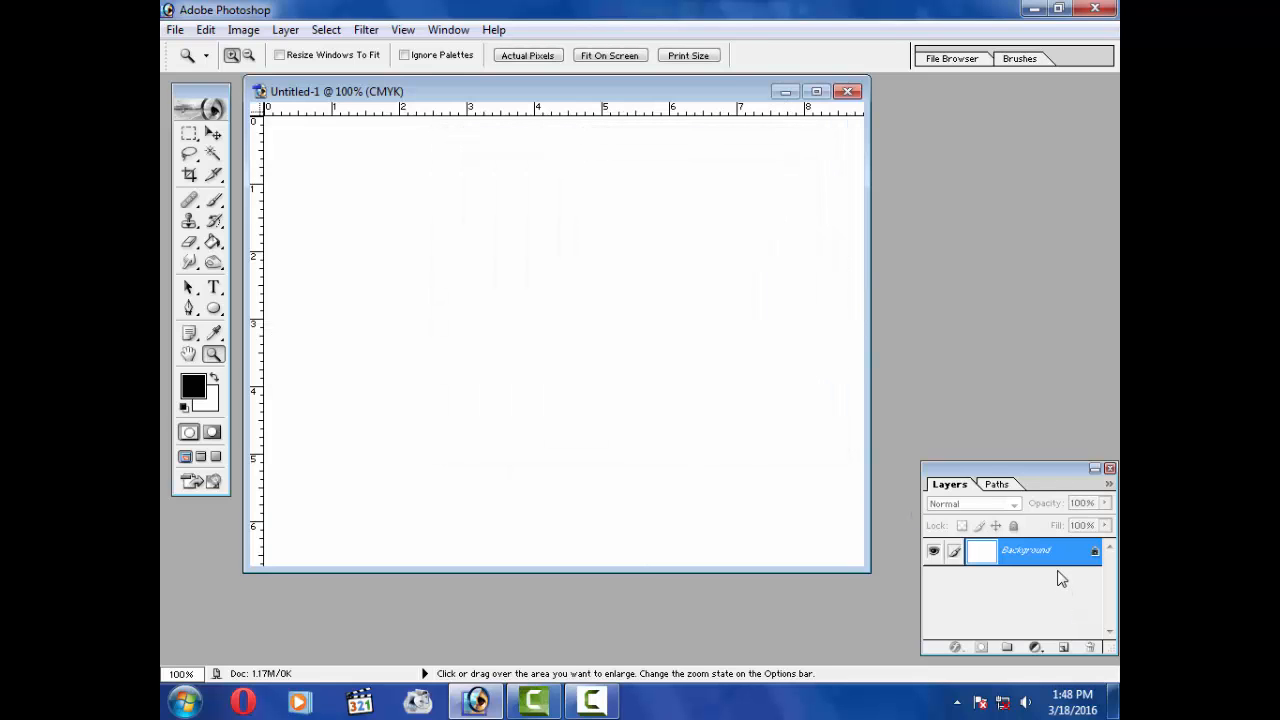
# Step: Convert the background into a regular layer and set the background colour to near-white F9F8F8
pyautogui.doubleClick(1066, 555)
pyautogui.click(784, 322)
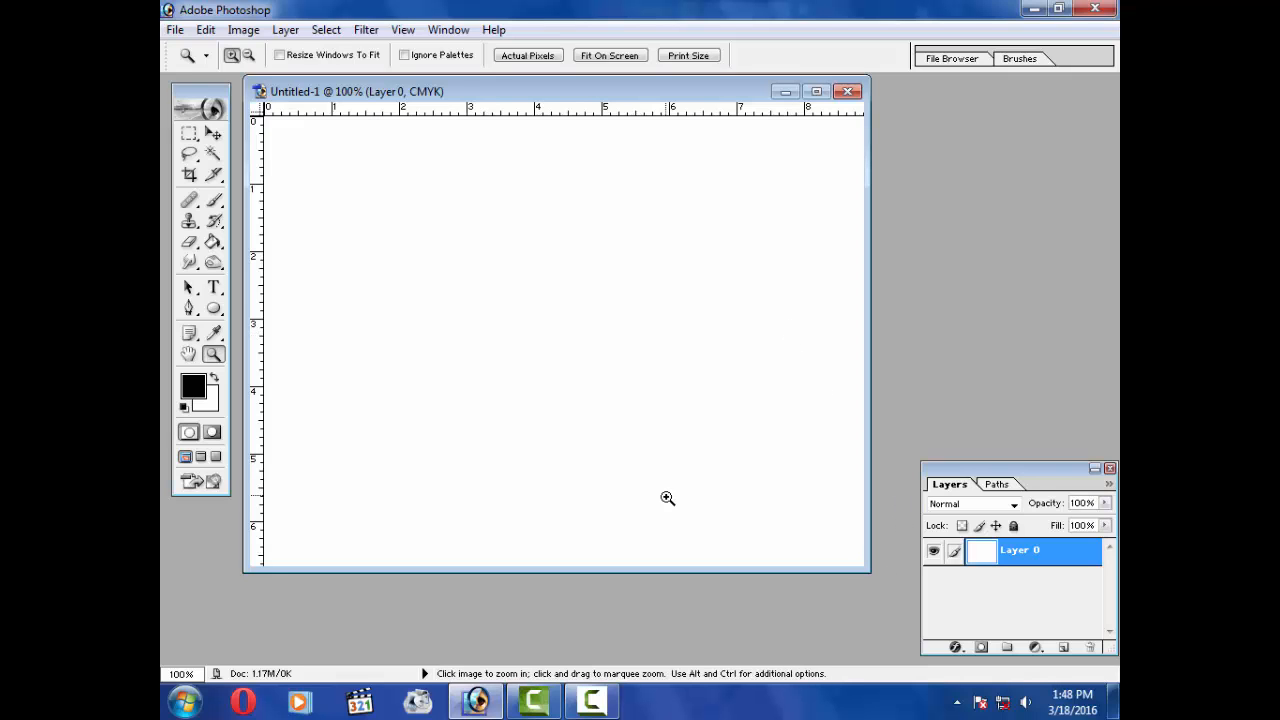
pyautogui.click(197, 392)
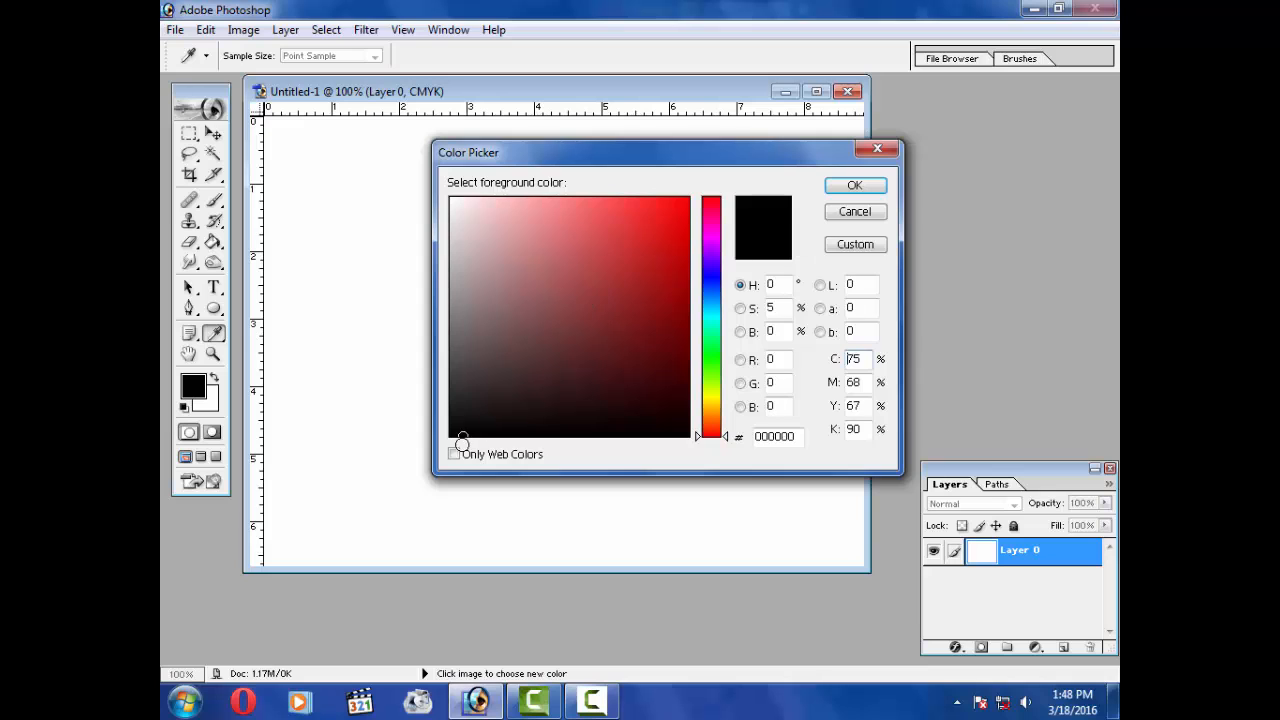
pyautogui.click(855, 185)
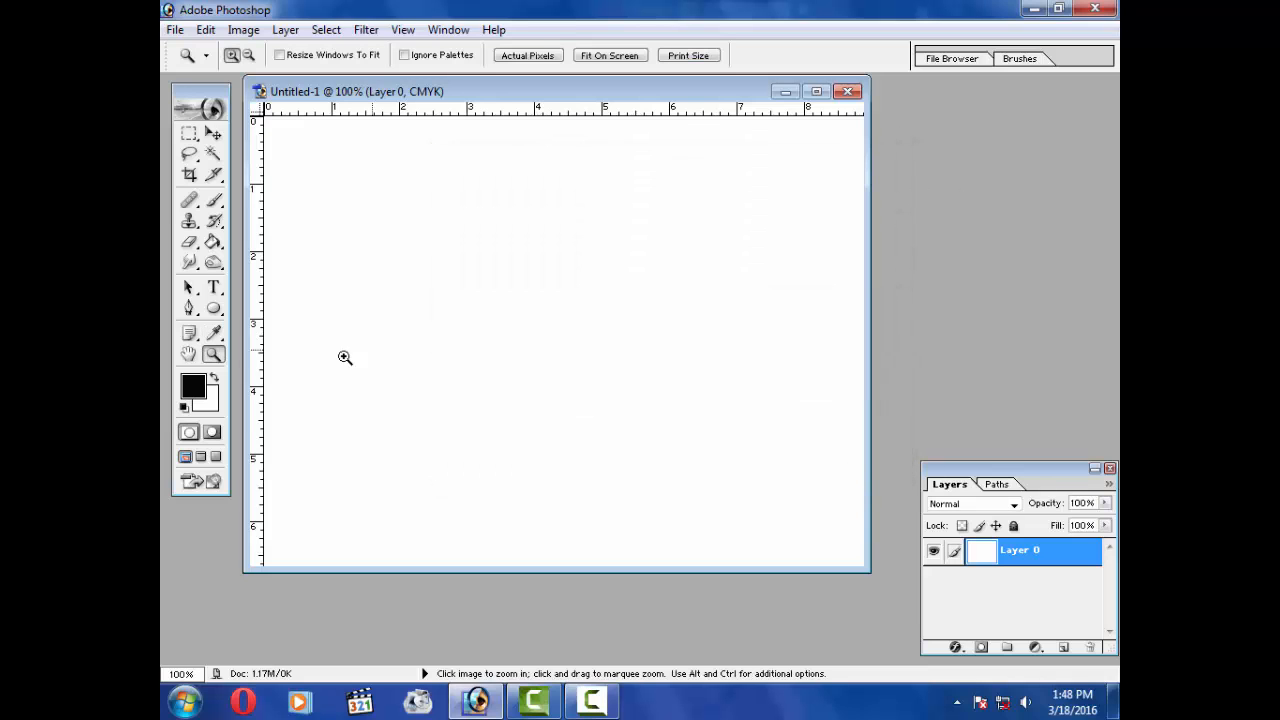
pyautogui.click(206, 400)
pyautogui.moveTo(610, 322)
pyautogui.mouseDown()
pyautogui.moveTo(594, 337)
pyautogui.moveTo(509, 349)
pyautogui.moveTo(448, 208)
pyautogui.mouseUp()
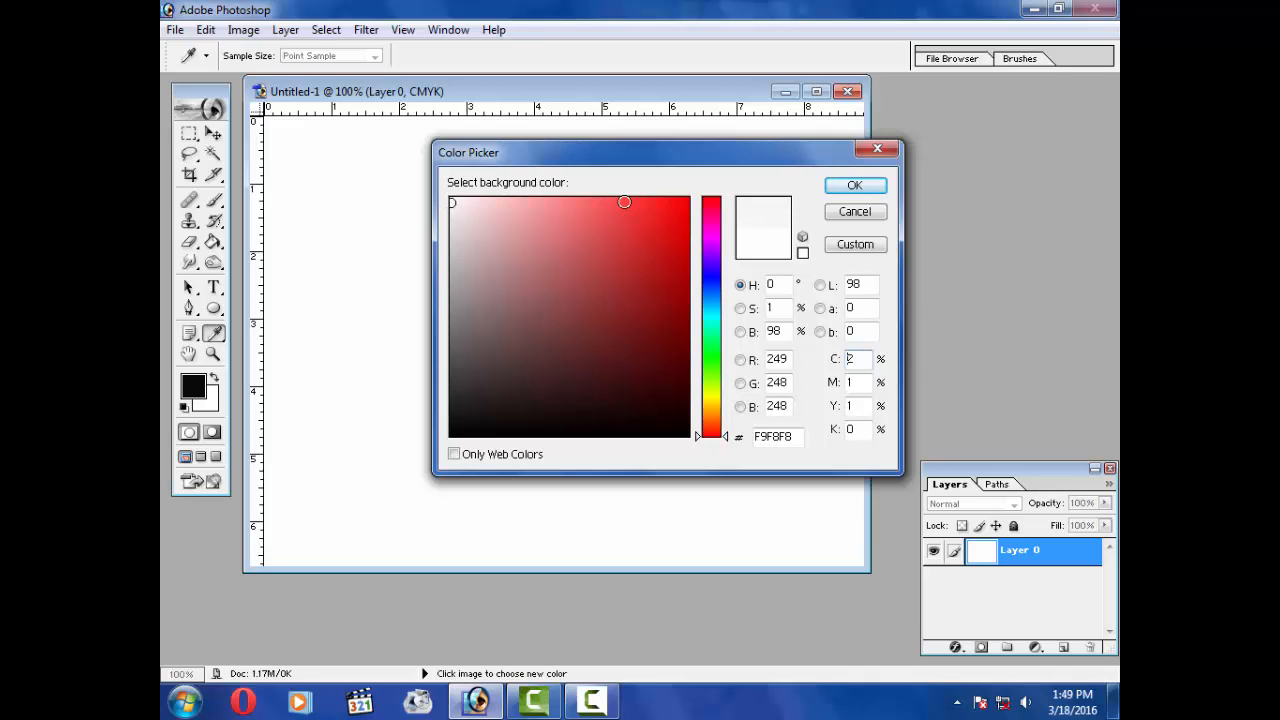
pyautogui.click(855, 186)
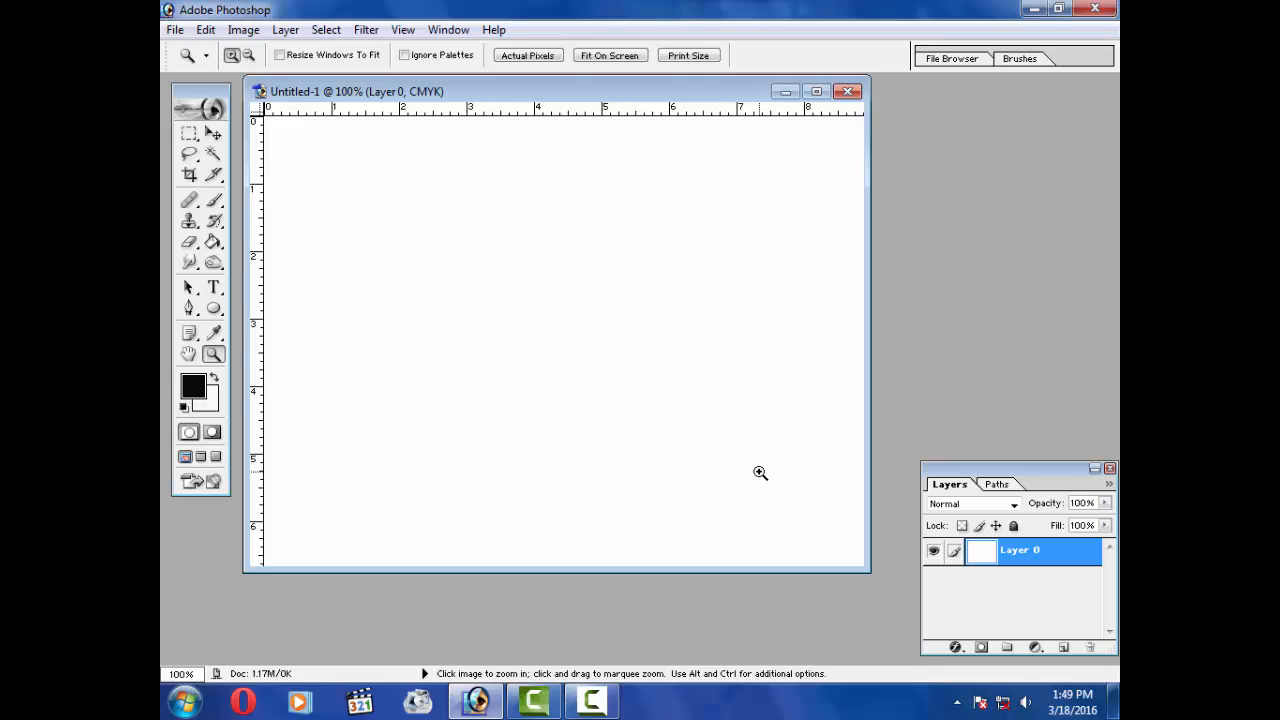
# Step: Fill Layer 0 with the black foreground colour and add a new empty layer above it
pyautogui.hotkey('alt', 'BackSpace')
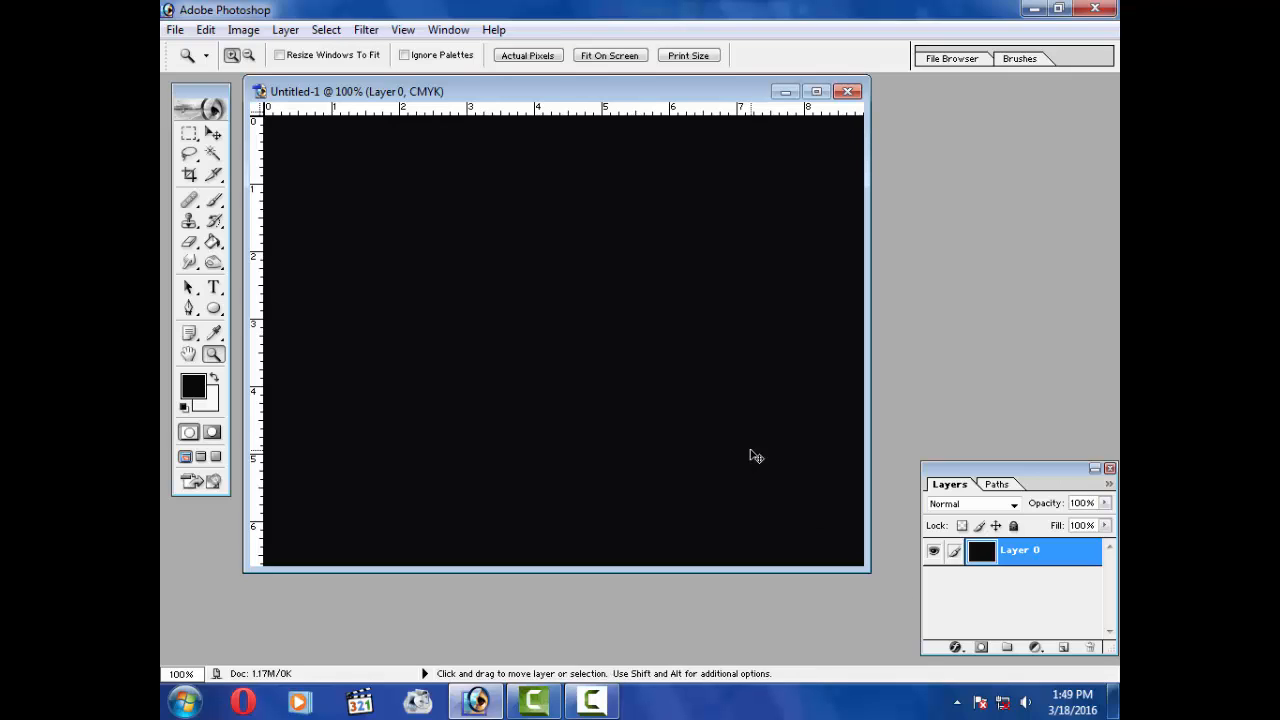
pyautogui.hotkey('ctrl', 'shift', 'n')
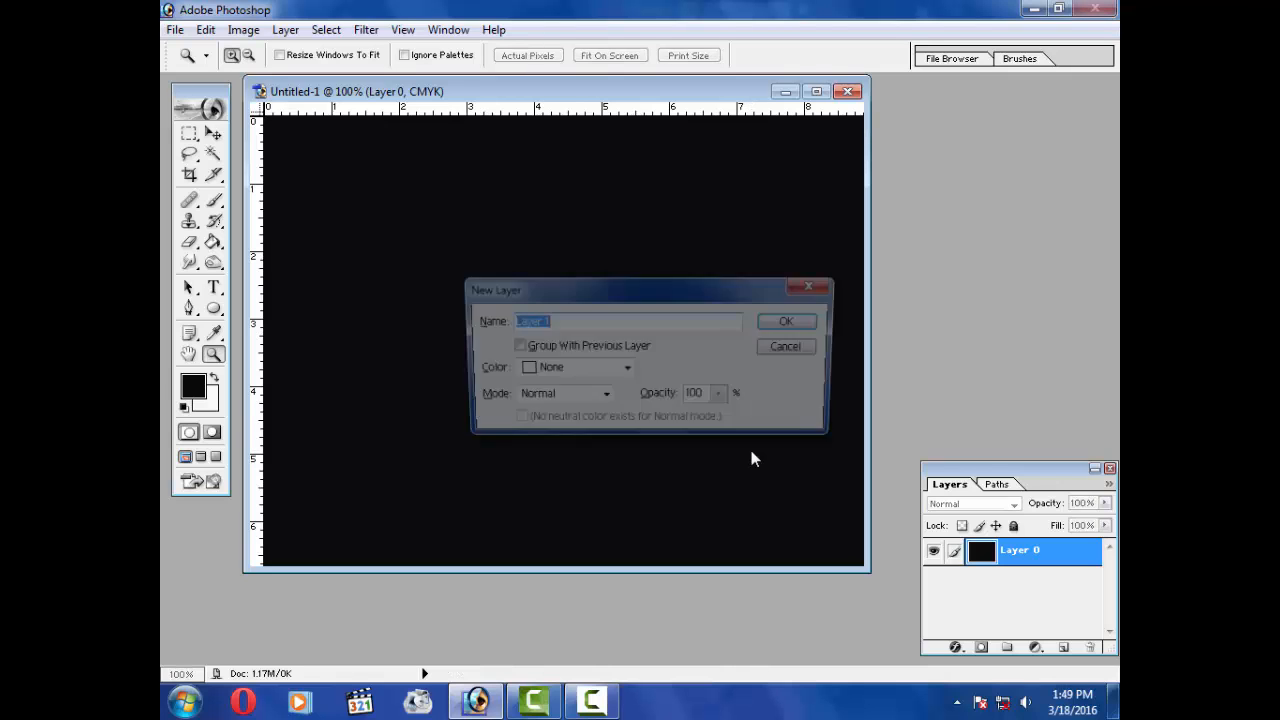
pyautogui.press('Return')
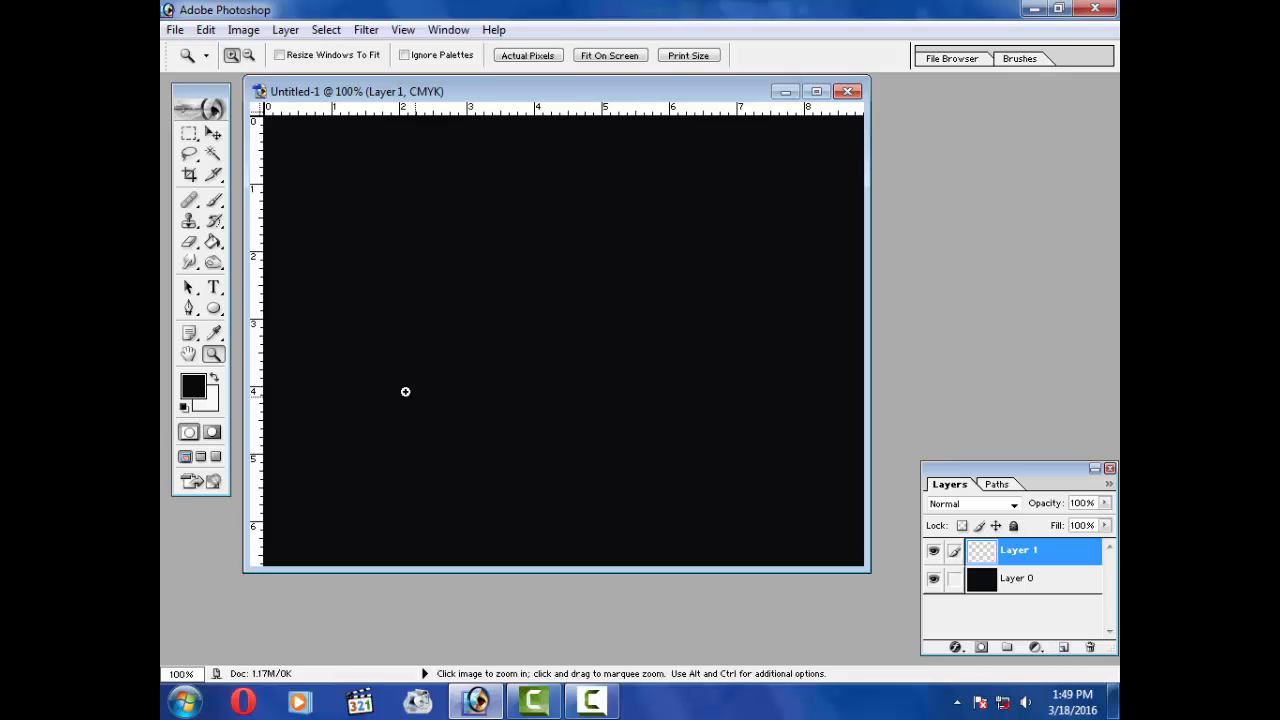
# Step: Draw an ellipse path about 2.8 by 2.5 inches near the canvas centre and load it as a selection
pyautogui.click(213, 310)
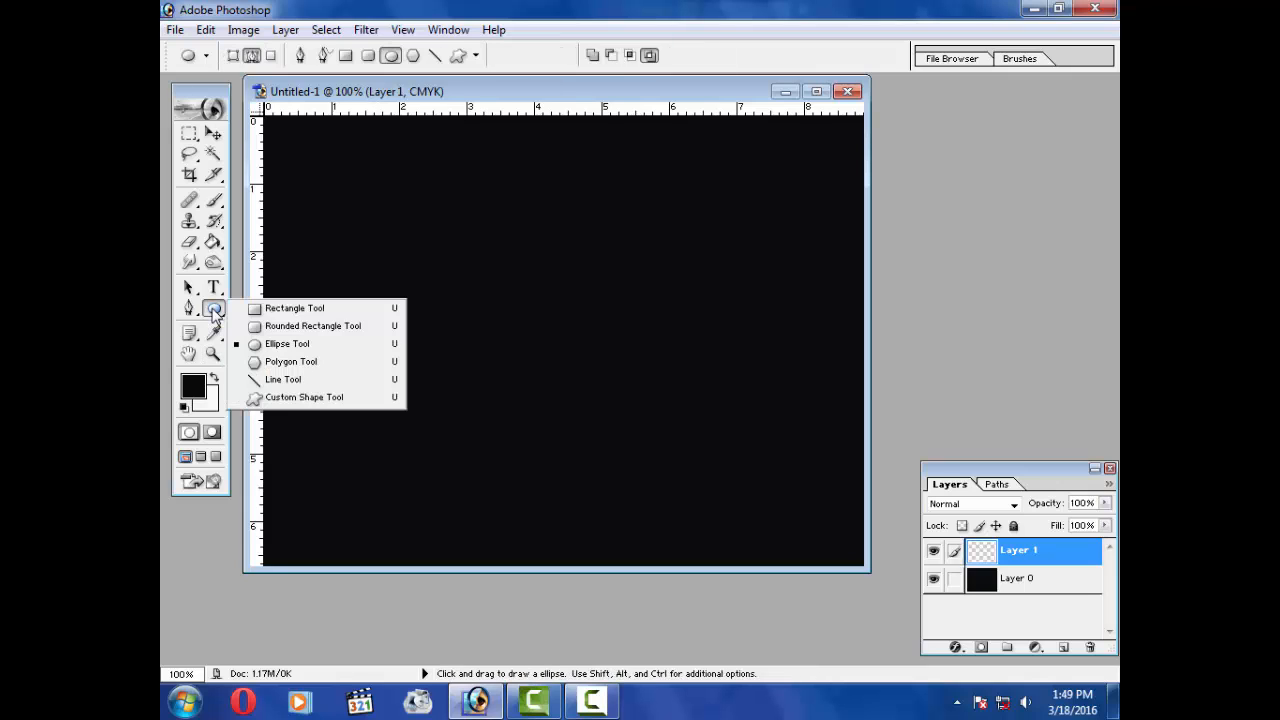
pyautogui.click(276, 349)
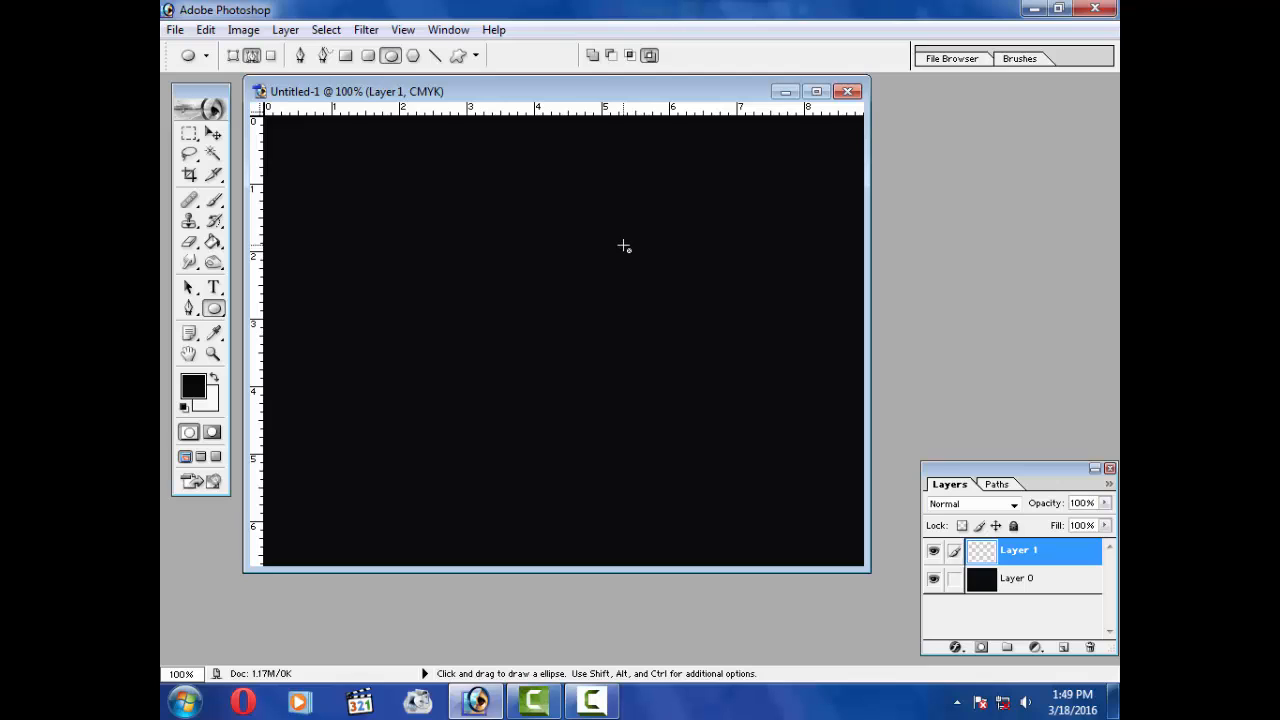
pyautogui.moveTo(624, 246); pyautogui.dragTo(436, 409)
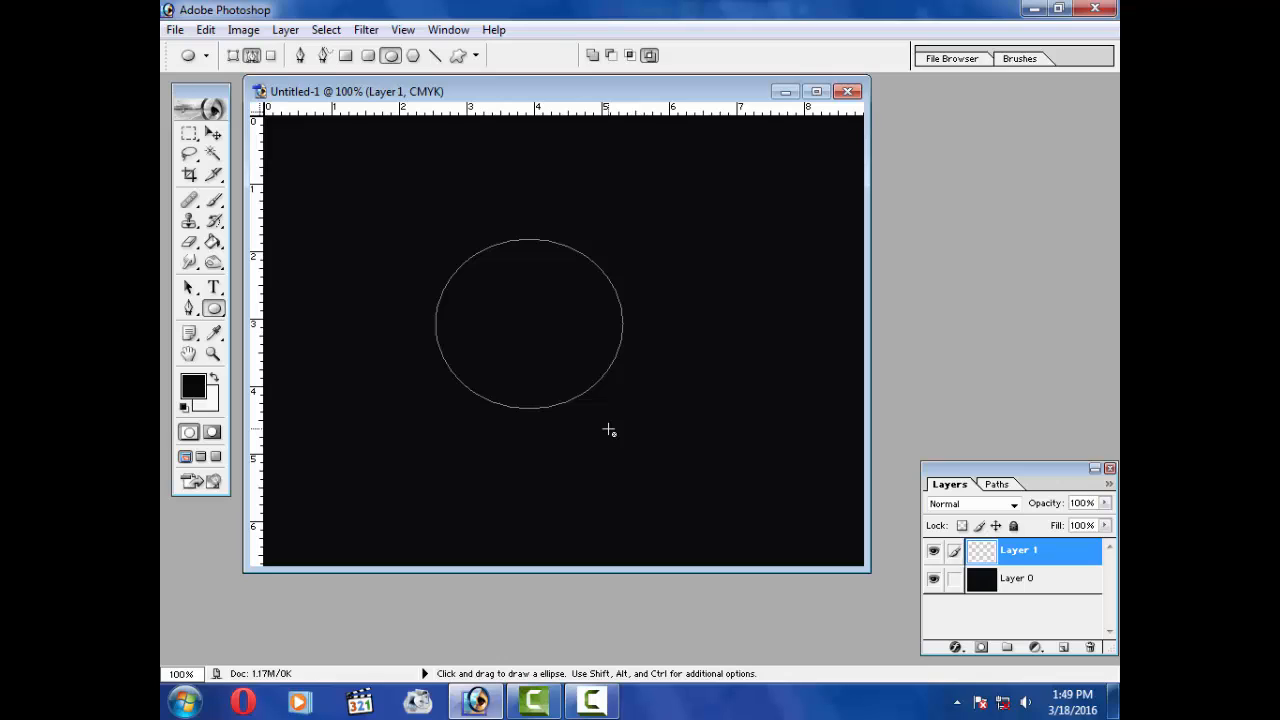
pyautogui.press('ctrl')
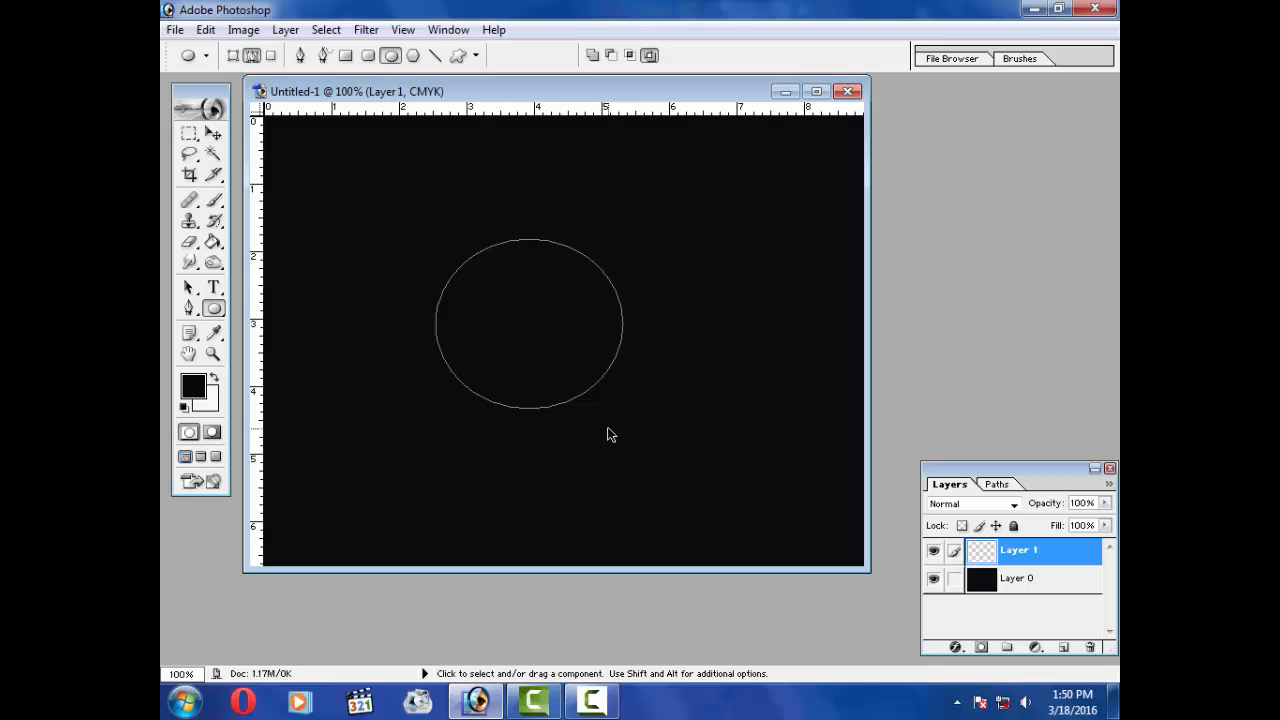
pyautogui.hotkey('ctrl', 'Return')
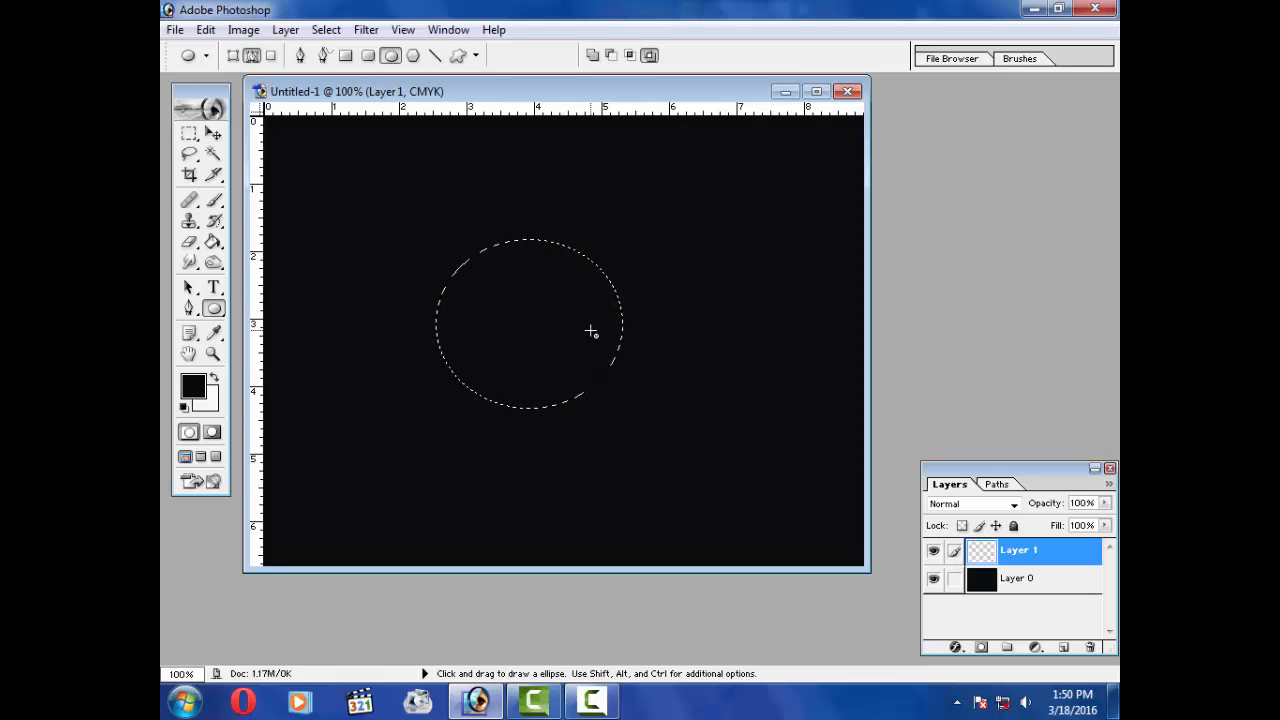
# Step: Fill the ellipse selection with the background colour and contract the selection by 10 pixels
pyautogui.press('ctrl')
pyautogui.hotkey('ctrl', 'BackSpace')
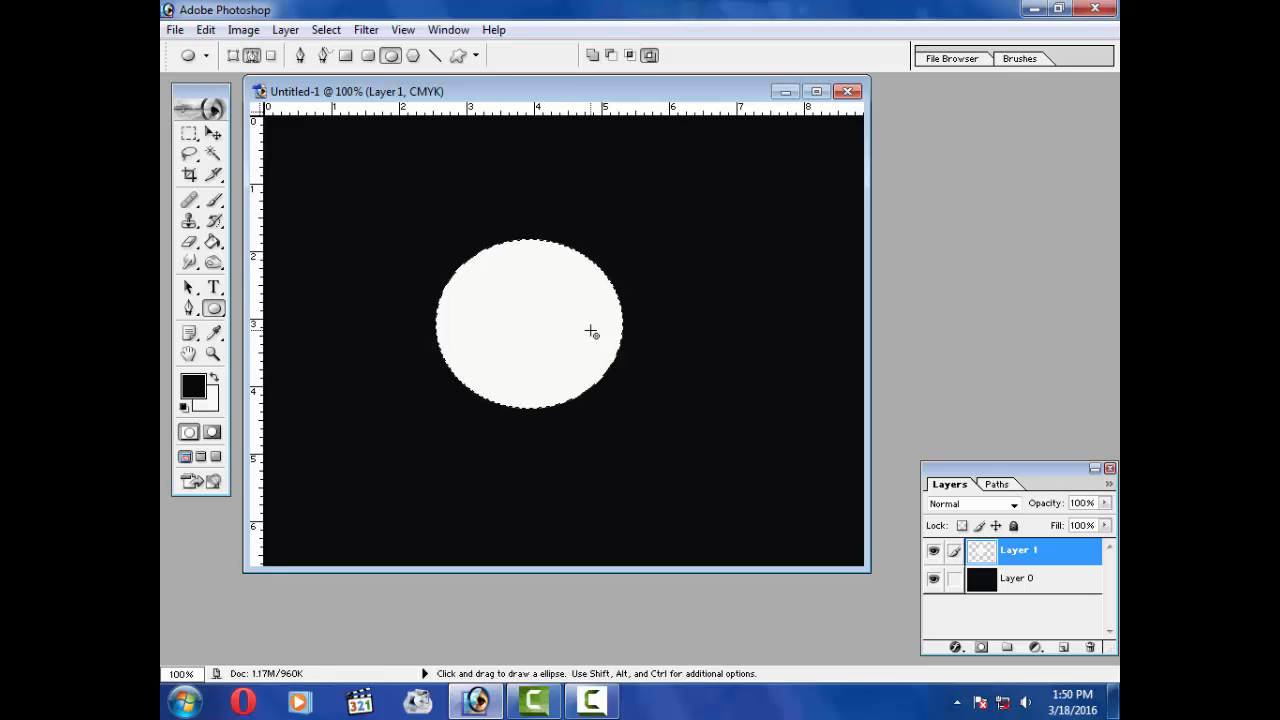
pyautogui.click(327, 33)
pyautogui.moveTo(389, 195)
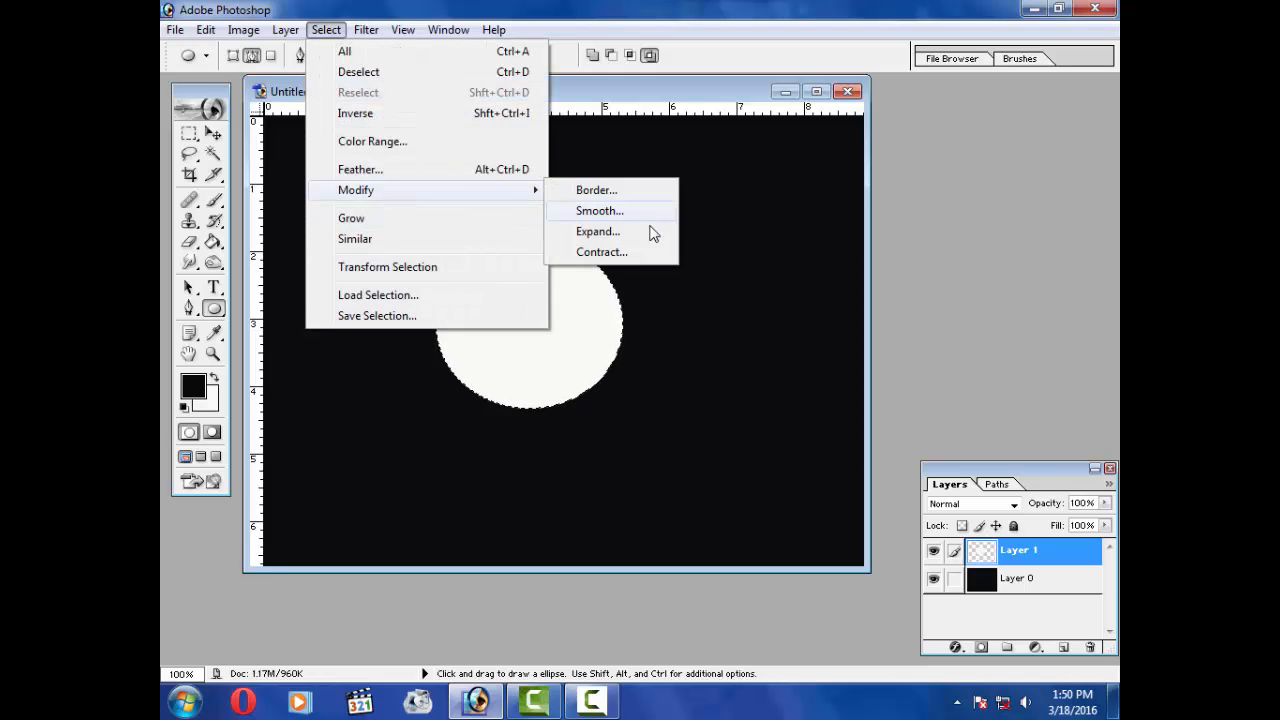
pyautogui.click(627, 258)
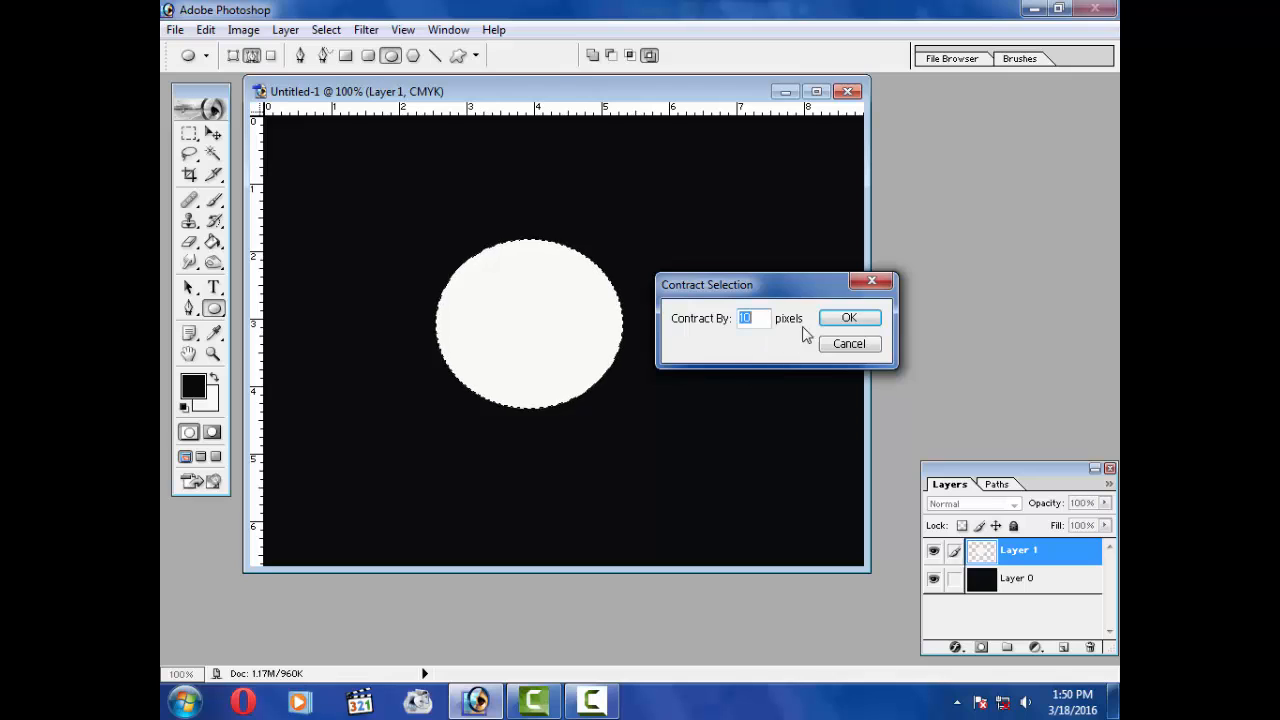
pyautogui.click(864, 322)
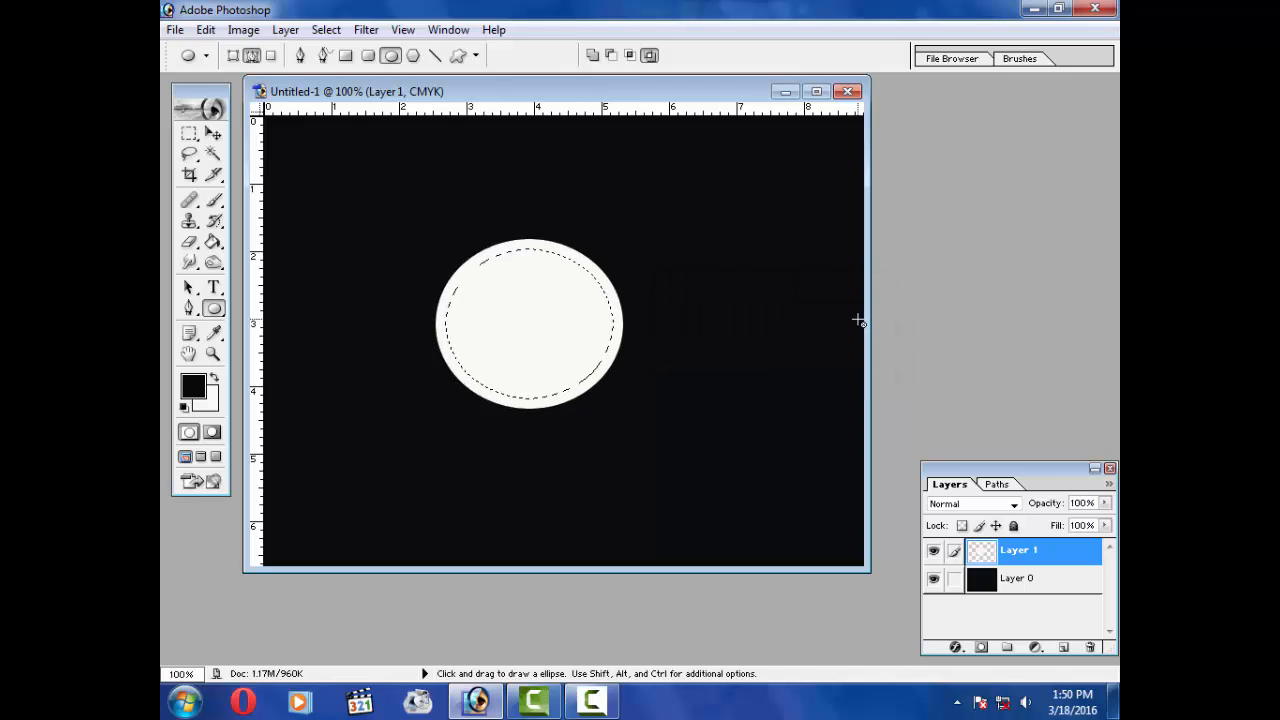
# Step: Delete the inner area to leave a white ring, then deselect
pyautogui.press('Delete')
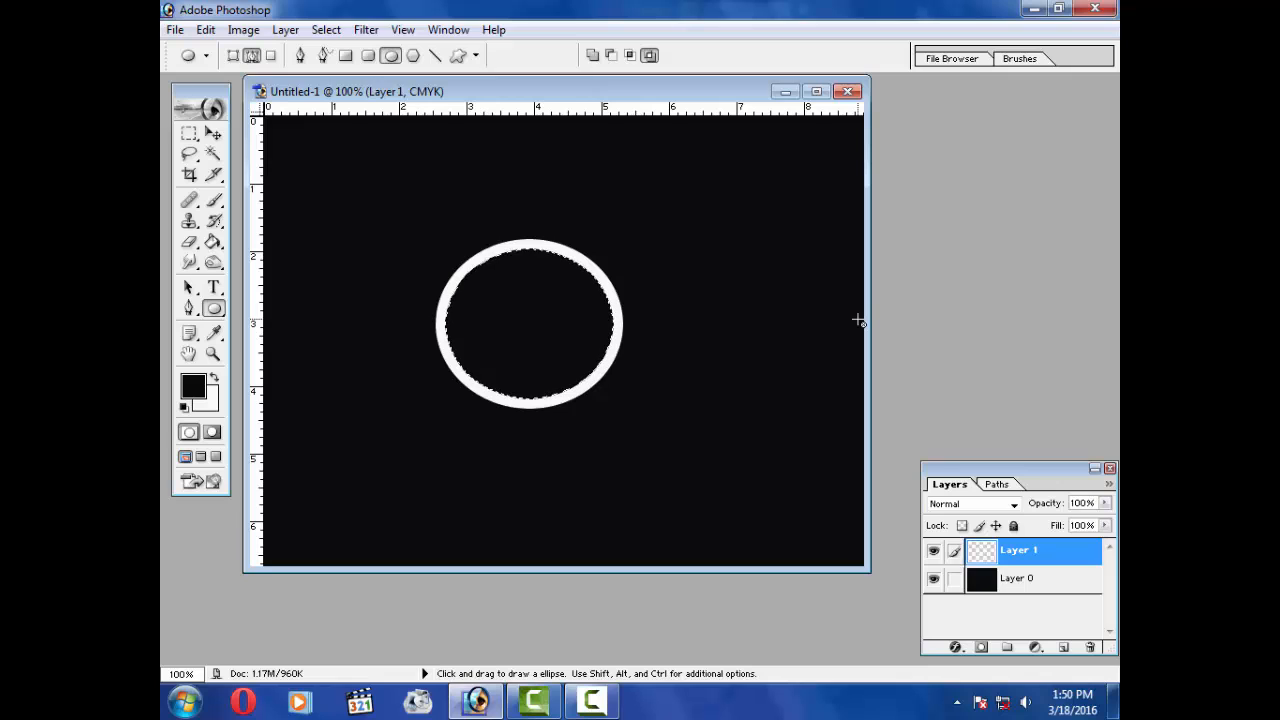
pyautogui.hotkey('ctrl', 'd')
# Step: Move the ring slightly down and right with the Move tool
pyautogui.click(214, 136)
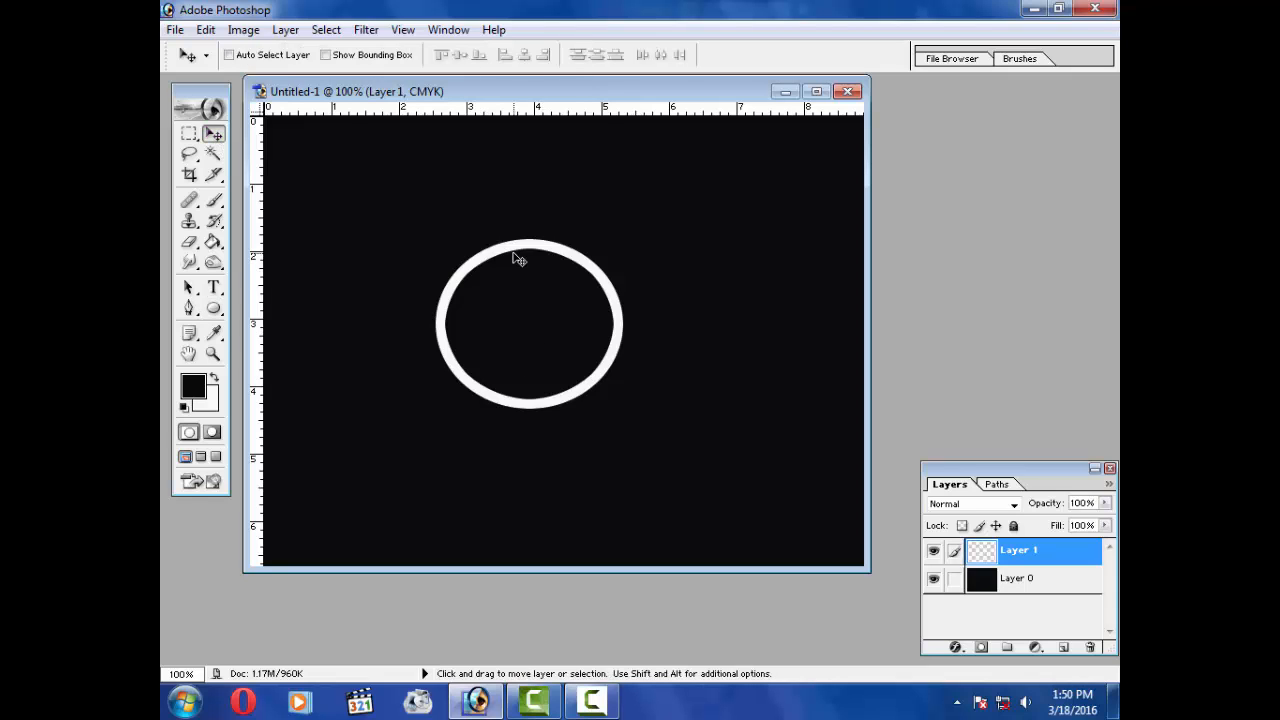
pyautogui.moveTo(517, 257); pyautogui.dragTo(531, 283)
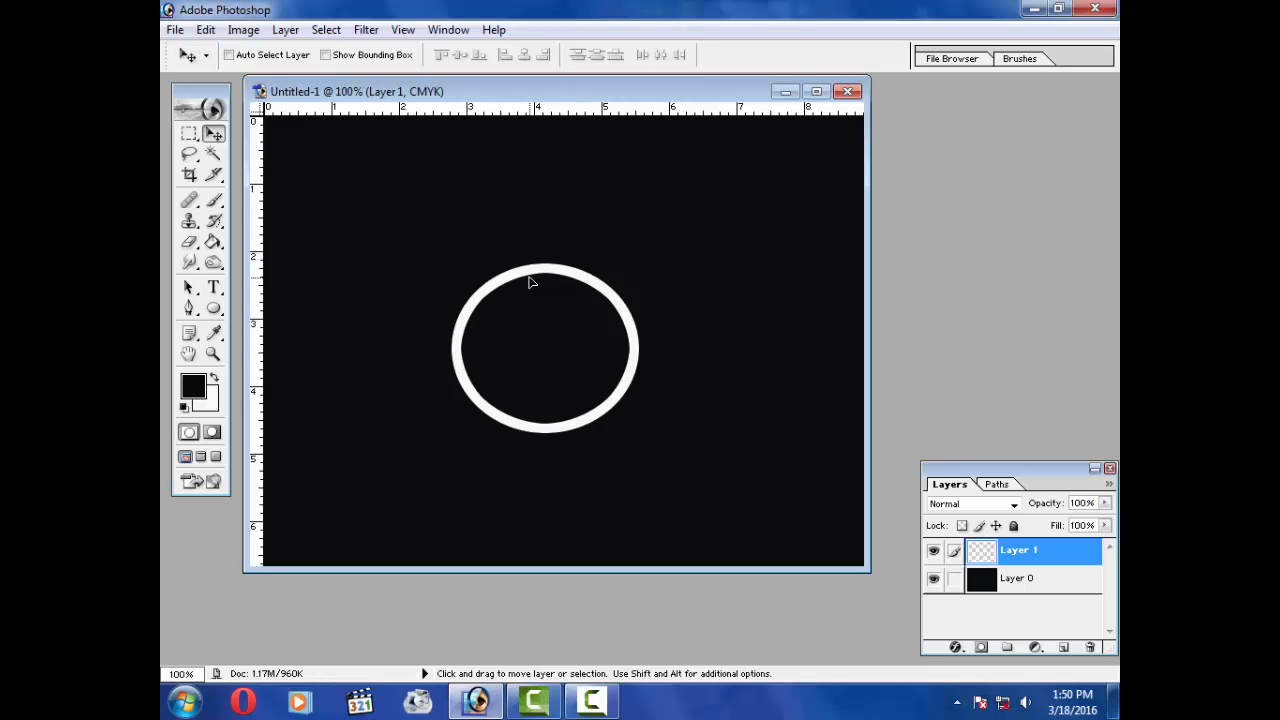
pyautogui.moveTo(531, 283); pyautogui.dragTo(529, 279)
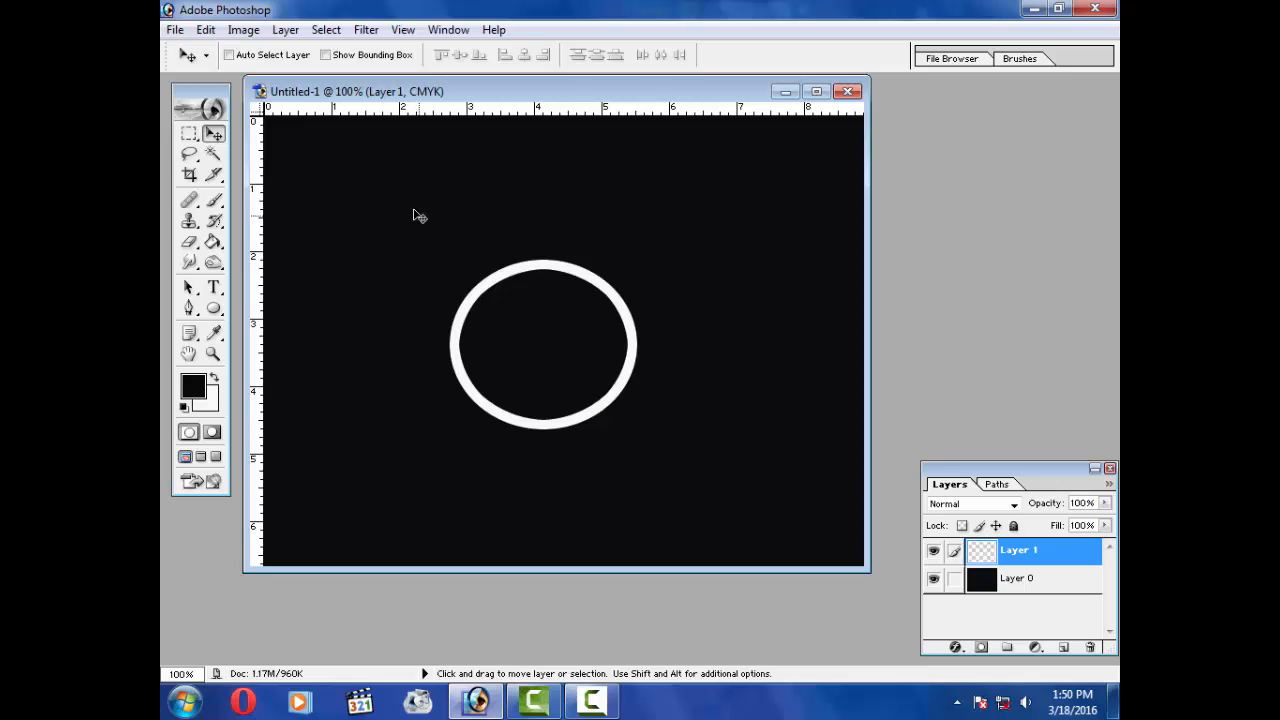
# Step: Apply the Wind filter to the ring using the Blast method, blowing from the left
pyautogui.click(366, 29)
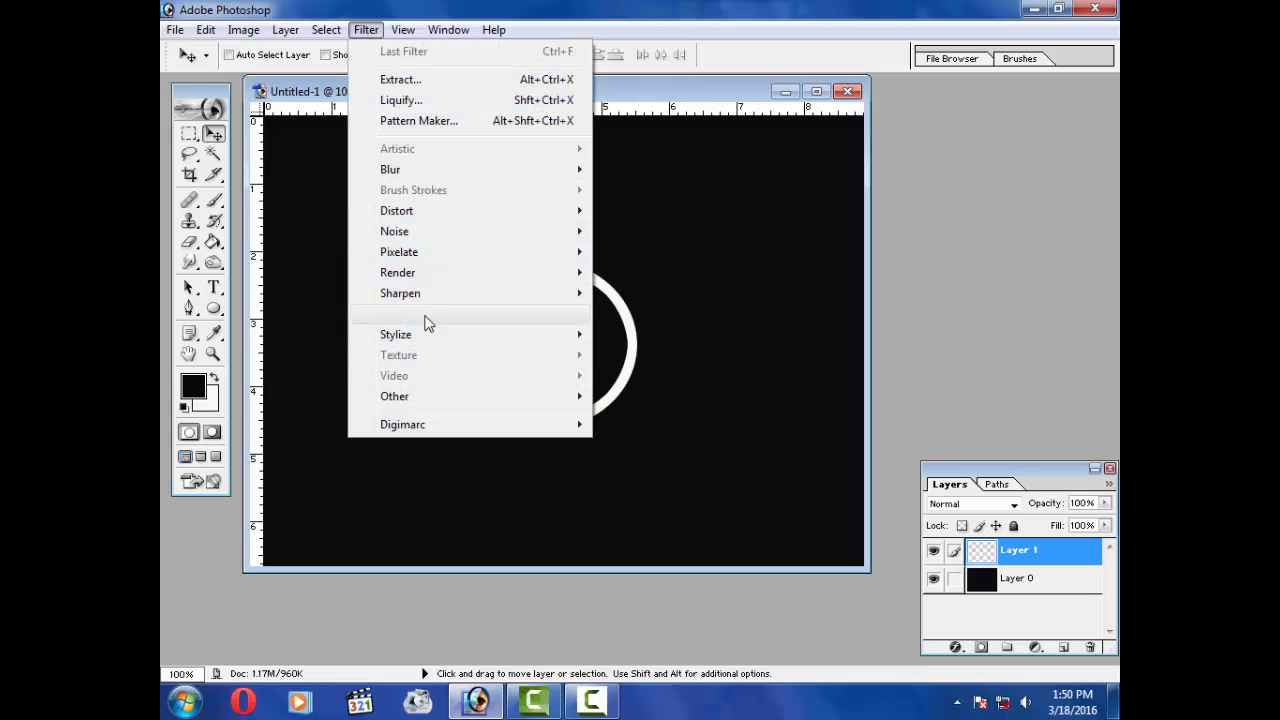
pyautogui.moveTo(432, 277)
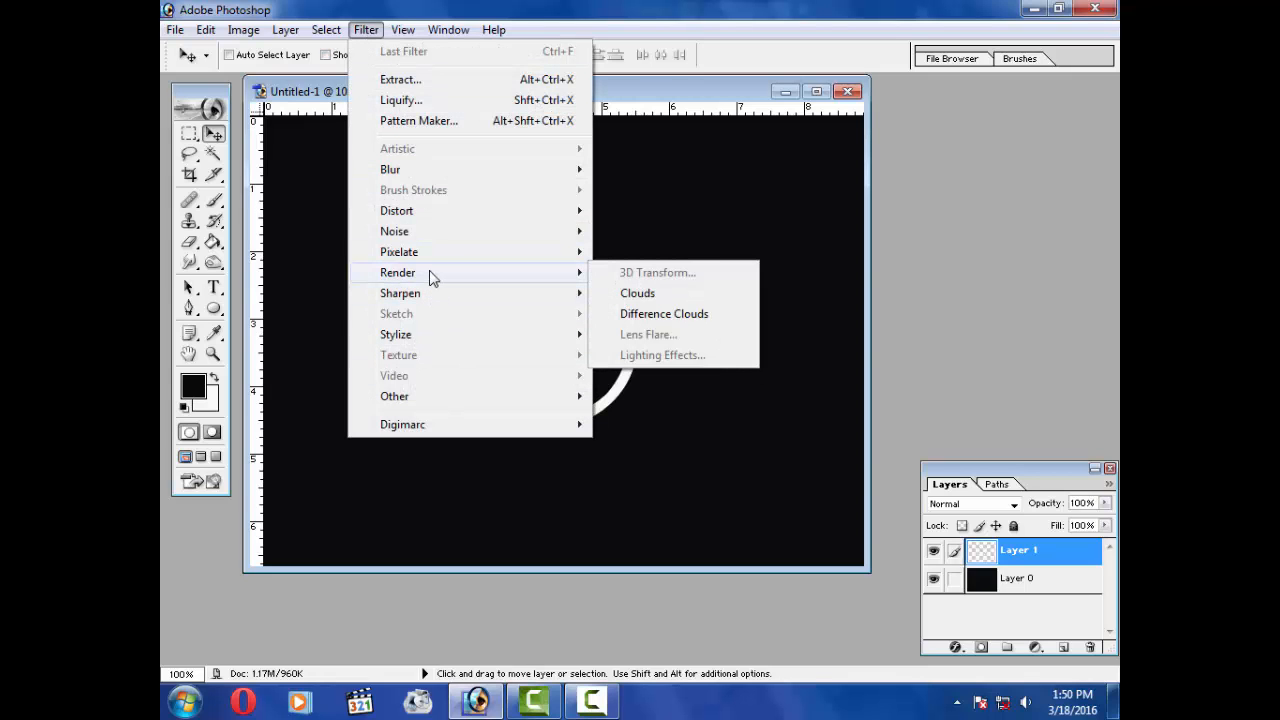
pyautogui.moveTo(427, 345)
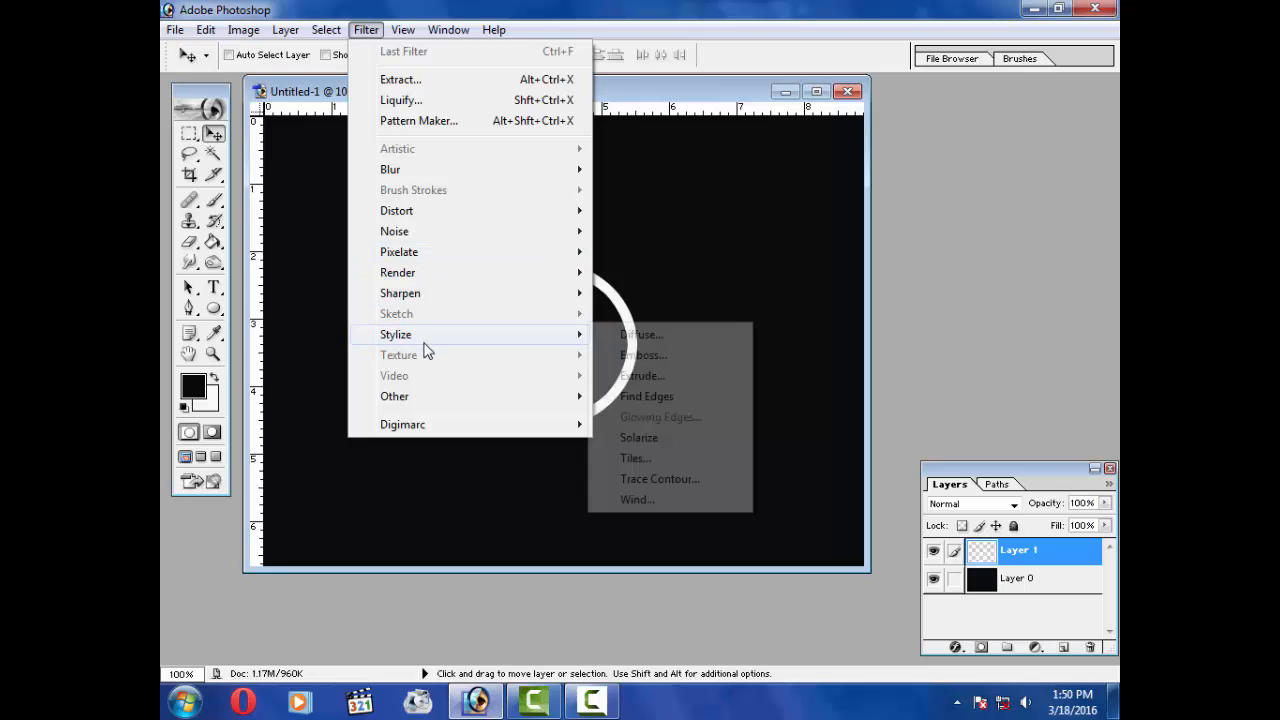
pyautogui.click(668, 498)
pyautogui.click(546, 398)
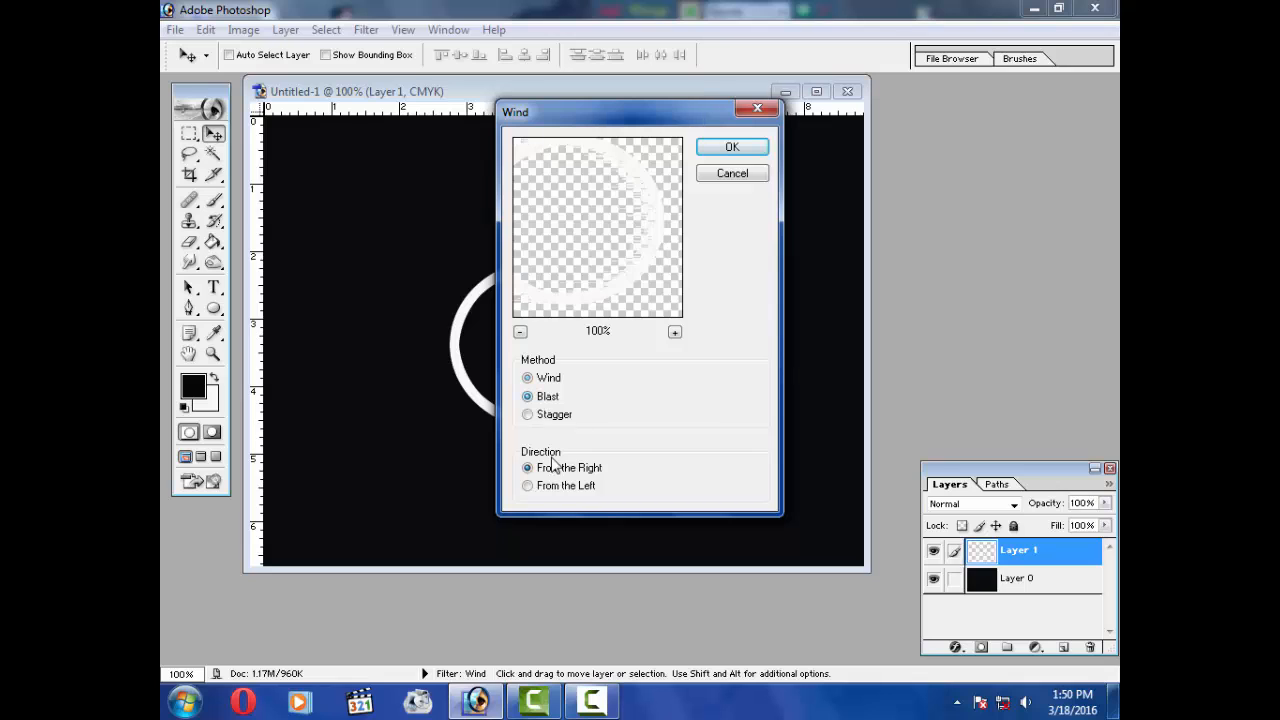
pyautogui.click(537, 490)
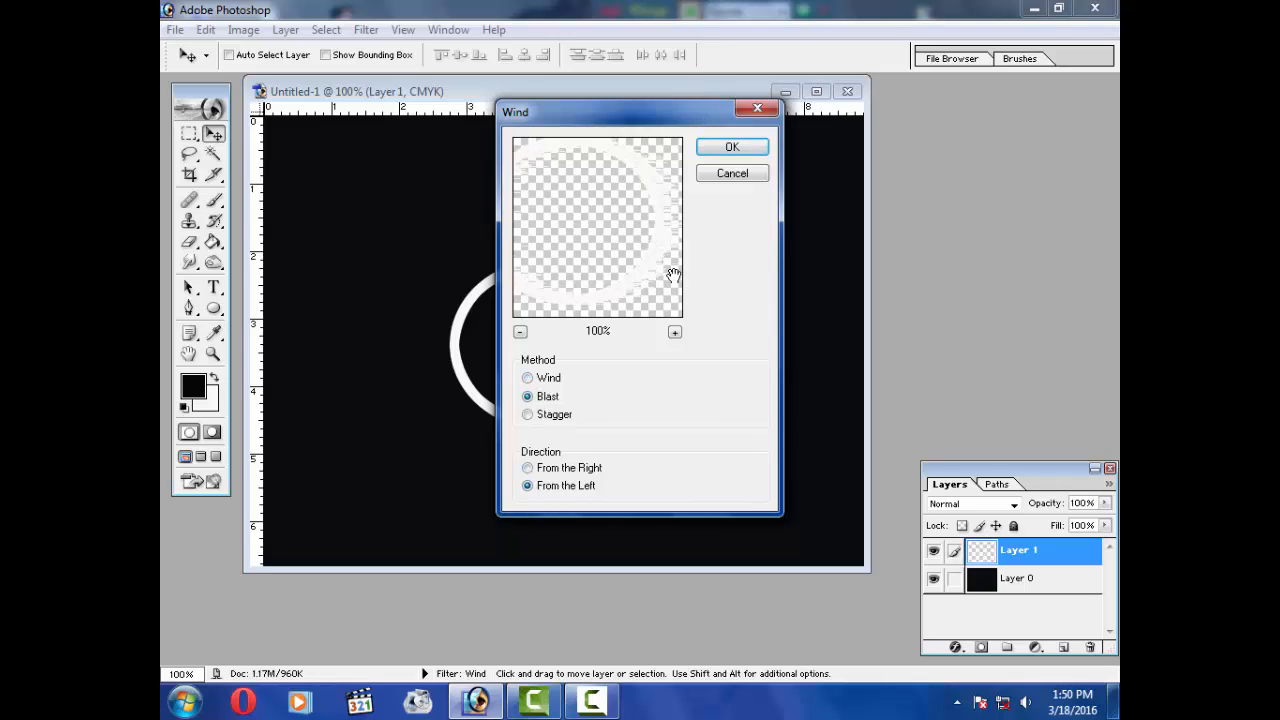
pyautogui.click(733, 148)
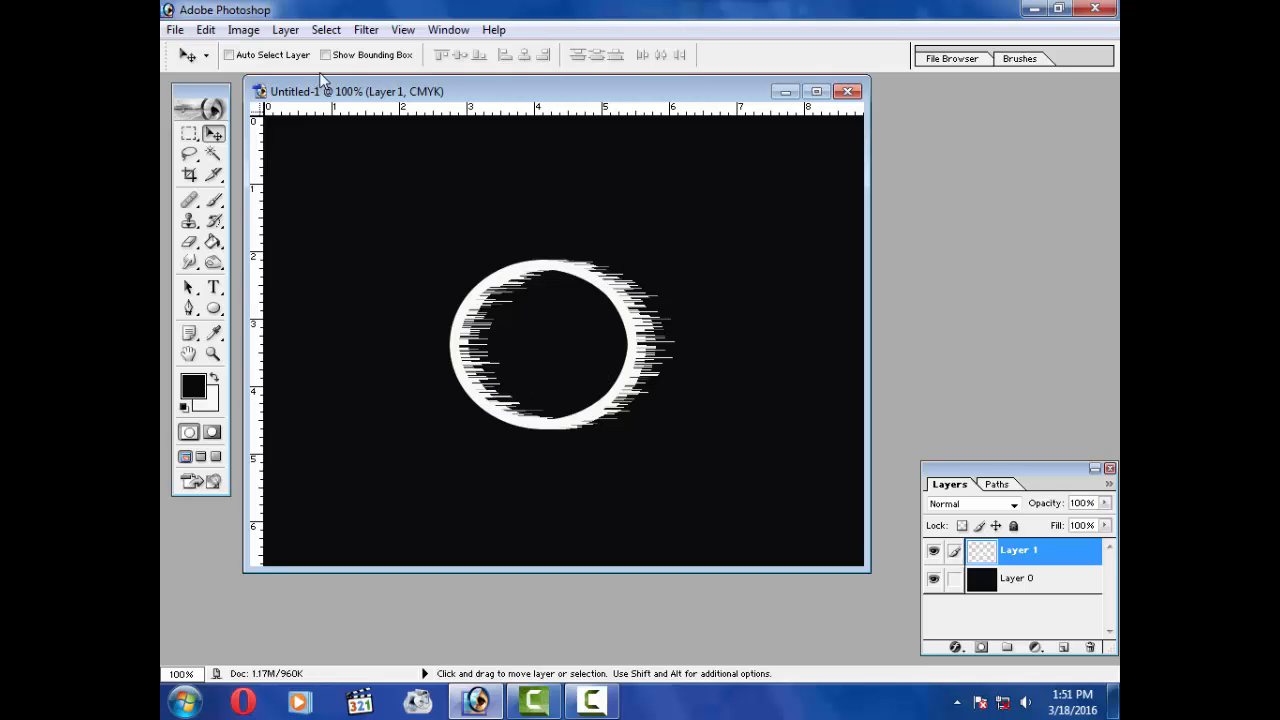
# Step: Rotate the canvas 90° counter-clockwise so the wind streaks point upward
pyautogui.click(327, 31)
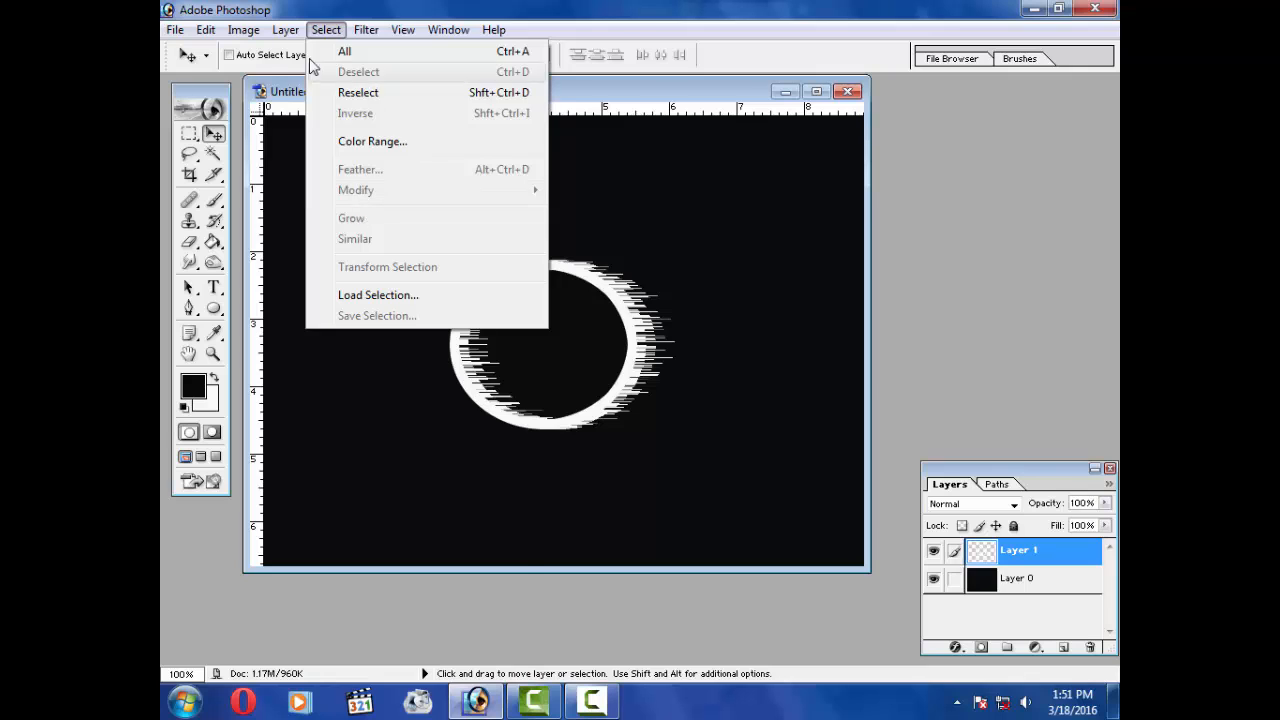
pyautogui.moveTo(285, 30)
pyautogui.moveTo(340, 141)
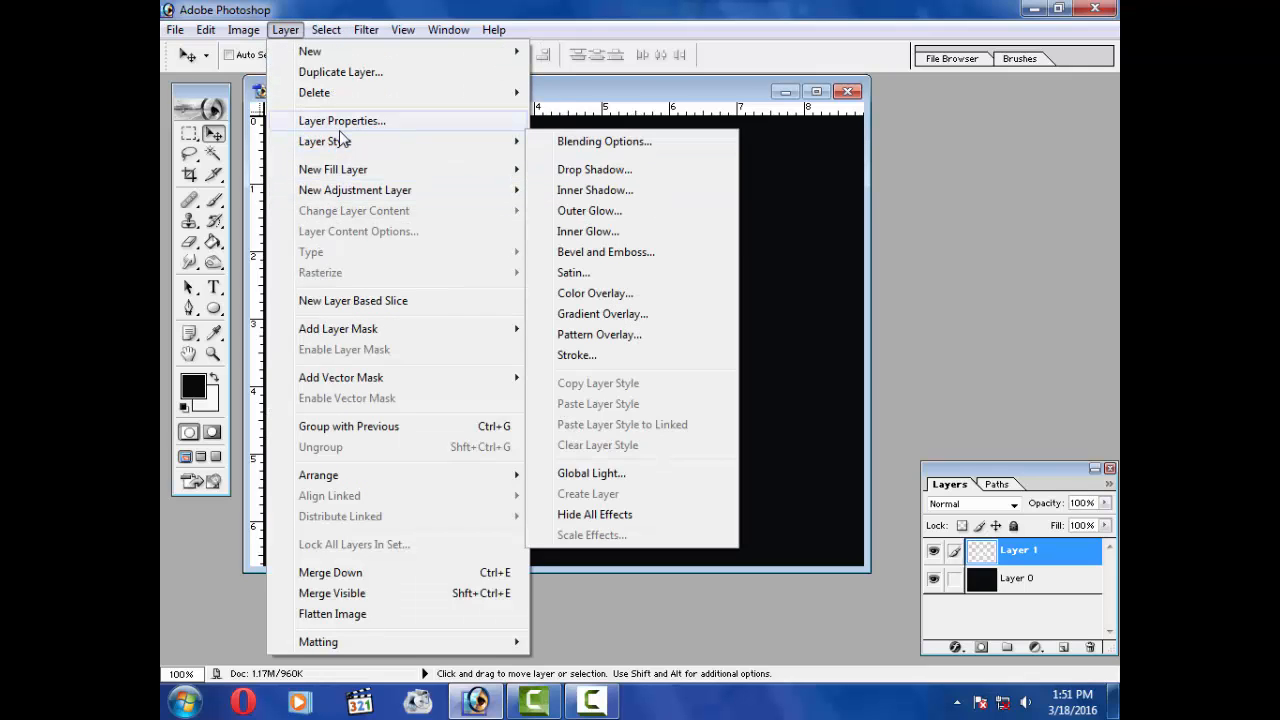
pyautogui.moveTo(243, 30)
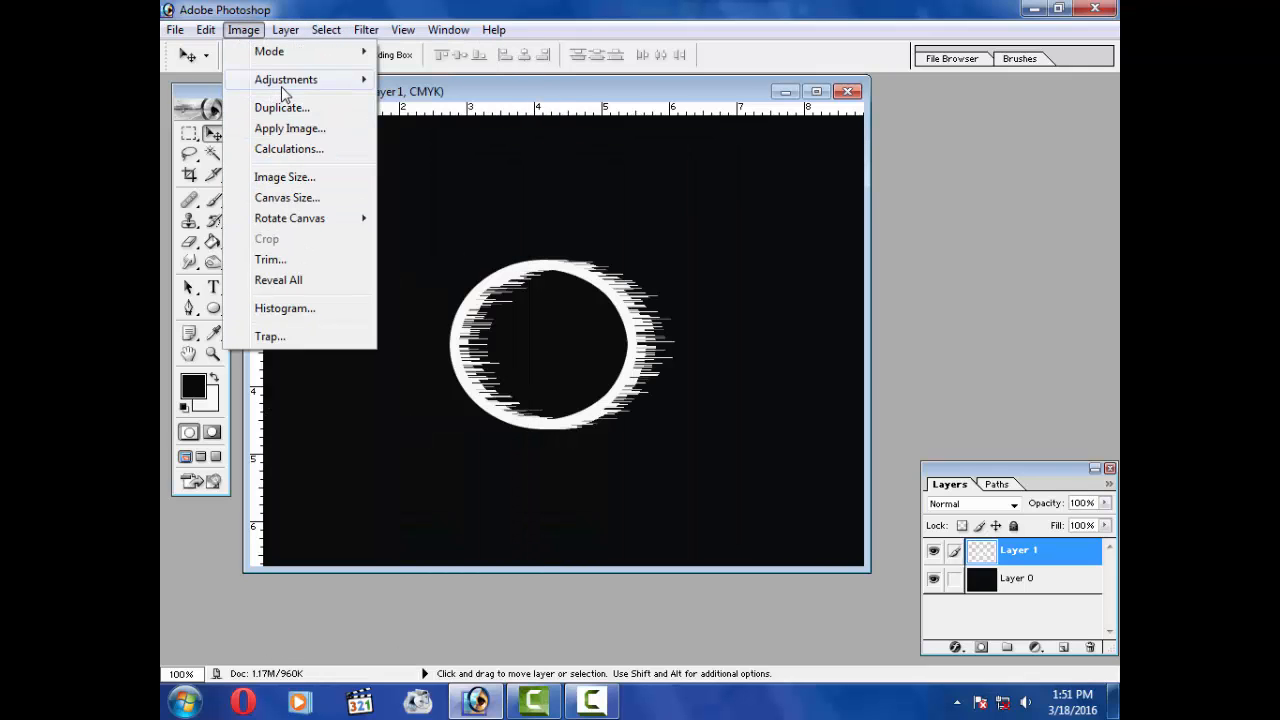
pyautogui.moveTo(314, 220)
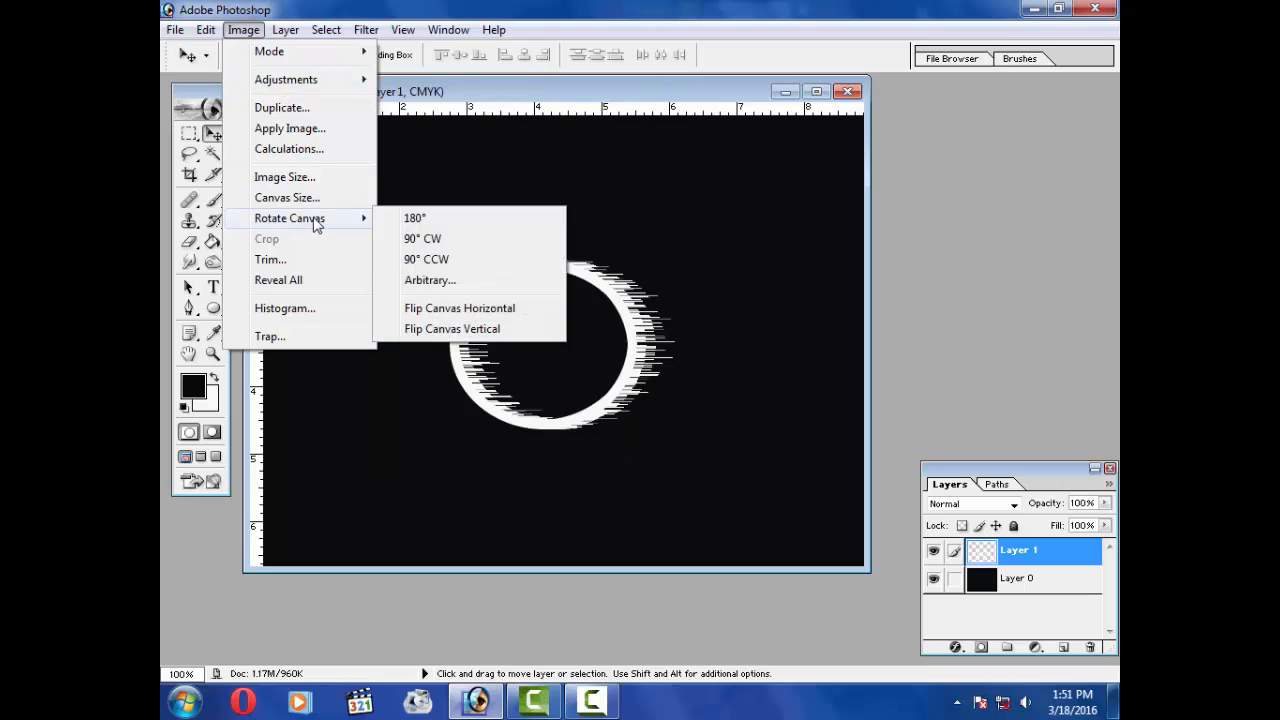
pyautogui.click(455, 267)
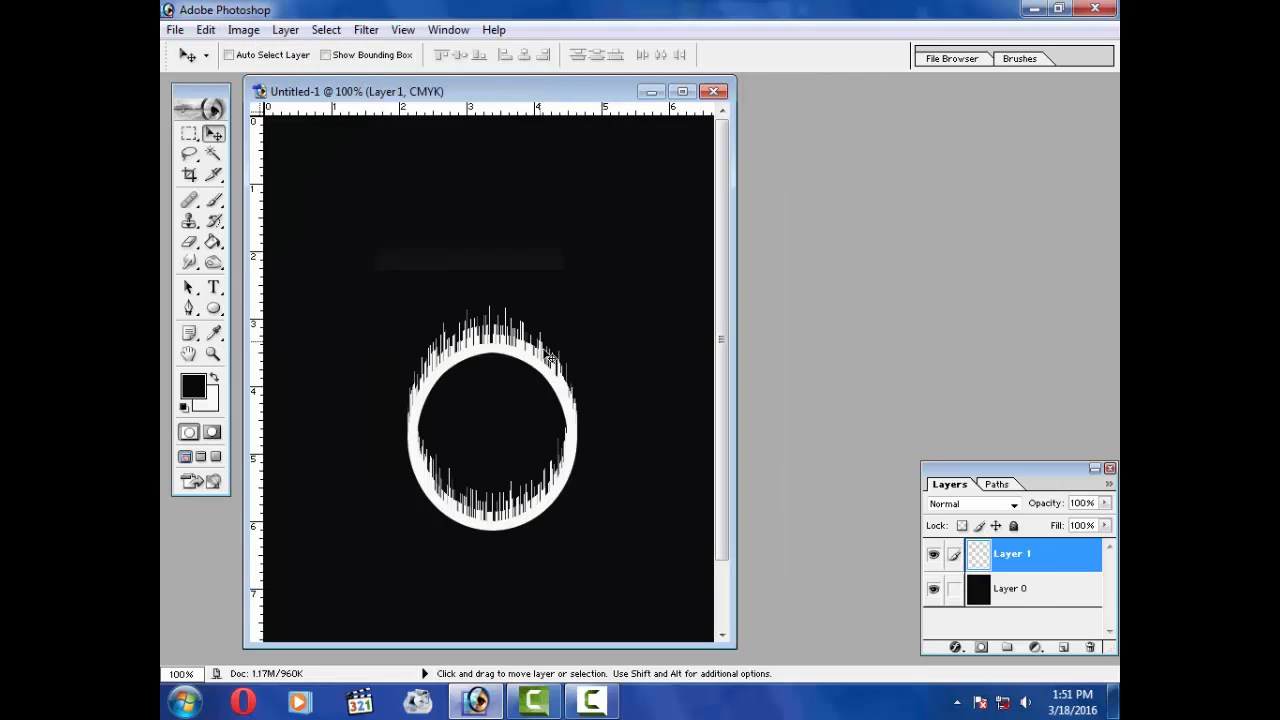
# Step: Crop the canvas to a landscape area around the ring with the Crop tool
pyautogui.click(684, 93)
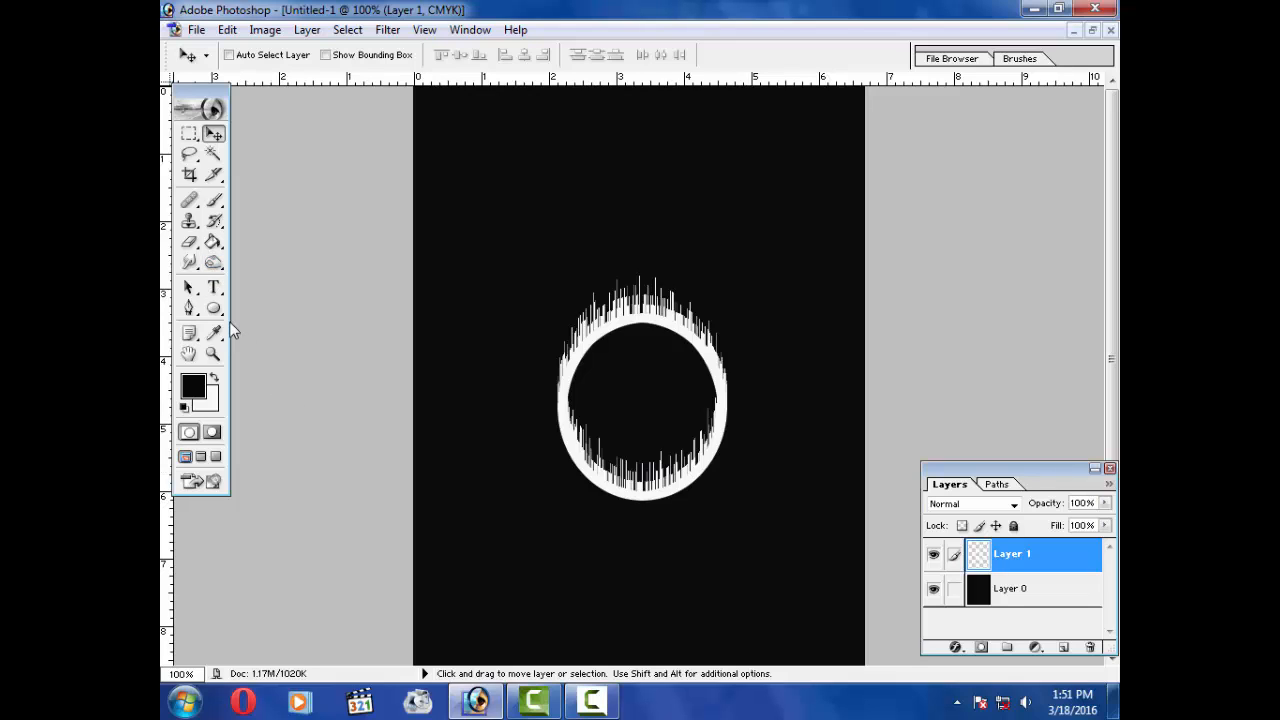
pyautogui.click(190, 175)
pyautogui.moveTo(421, 210); pyautogui.dragTo(864, 587)
pyautogui.press('Return')
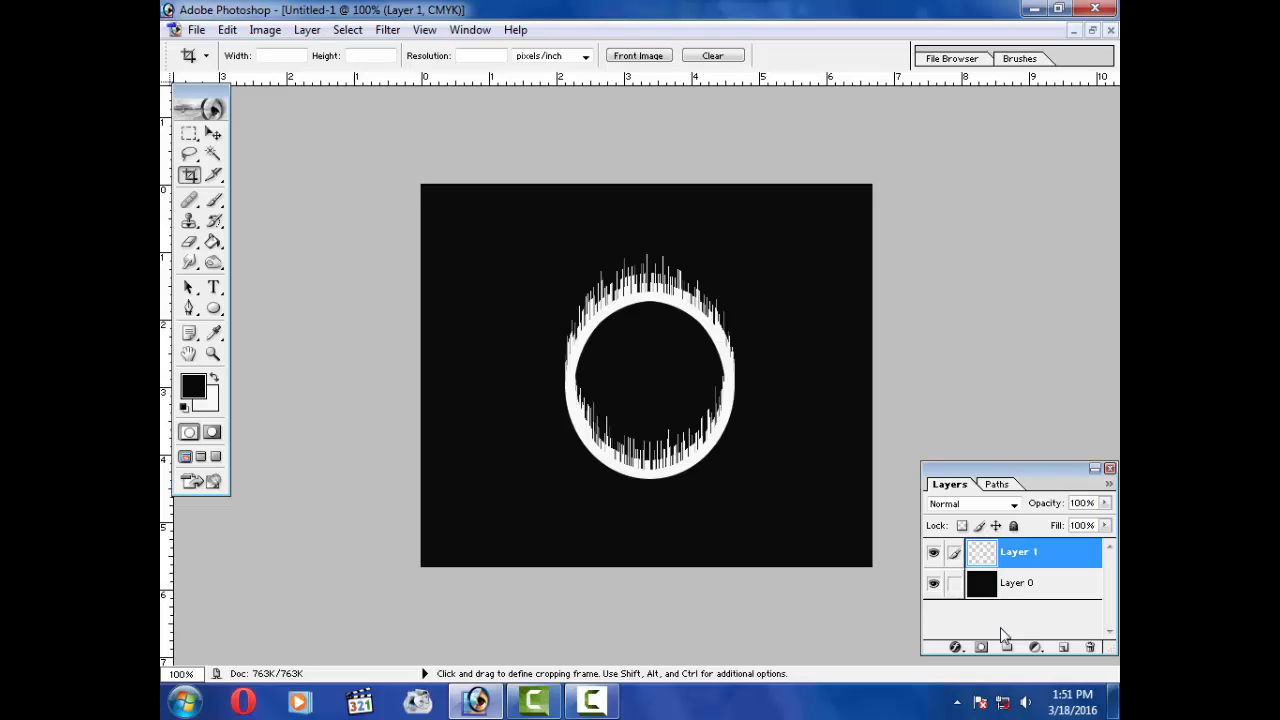
pyautogui.click(386, 30)
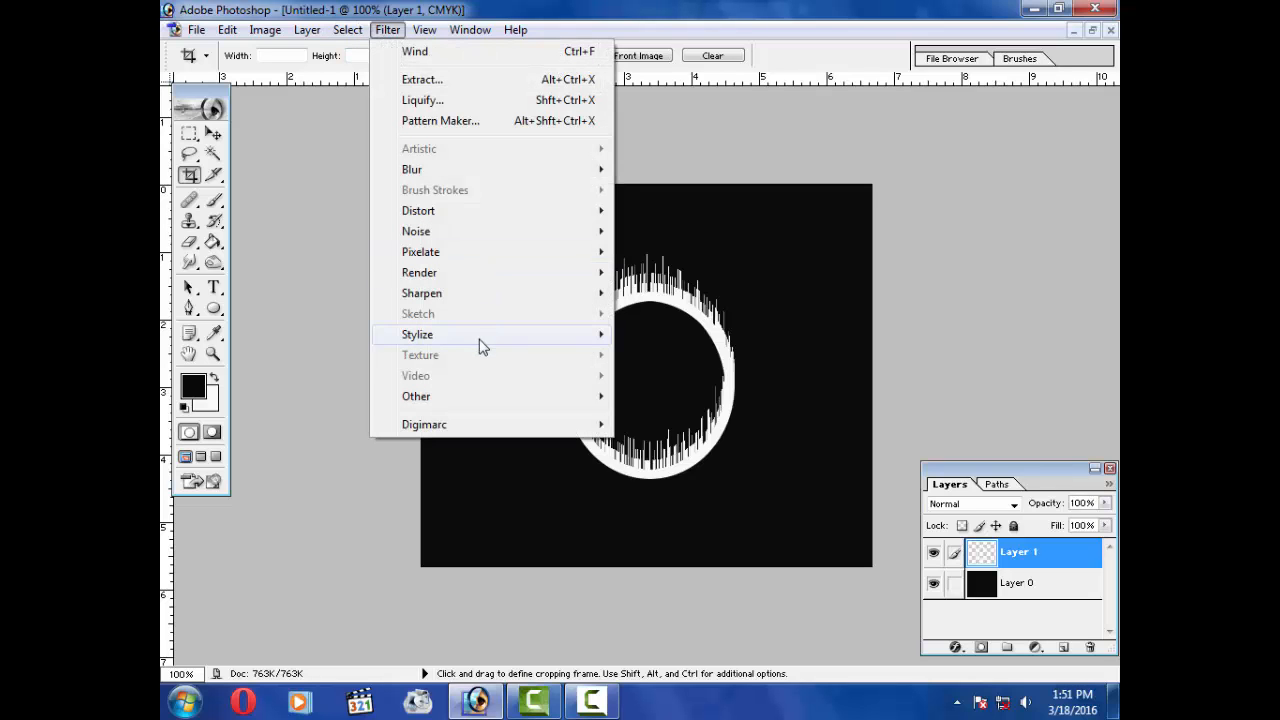
pyautogui.moveTo(458, 287)
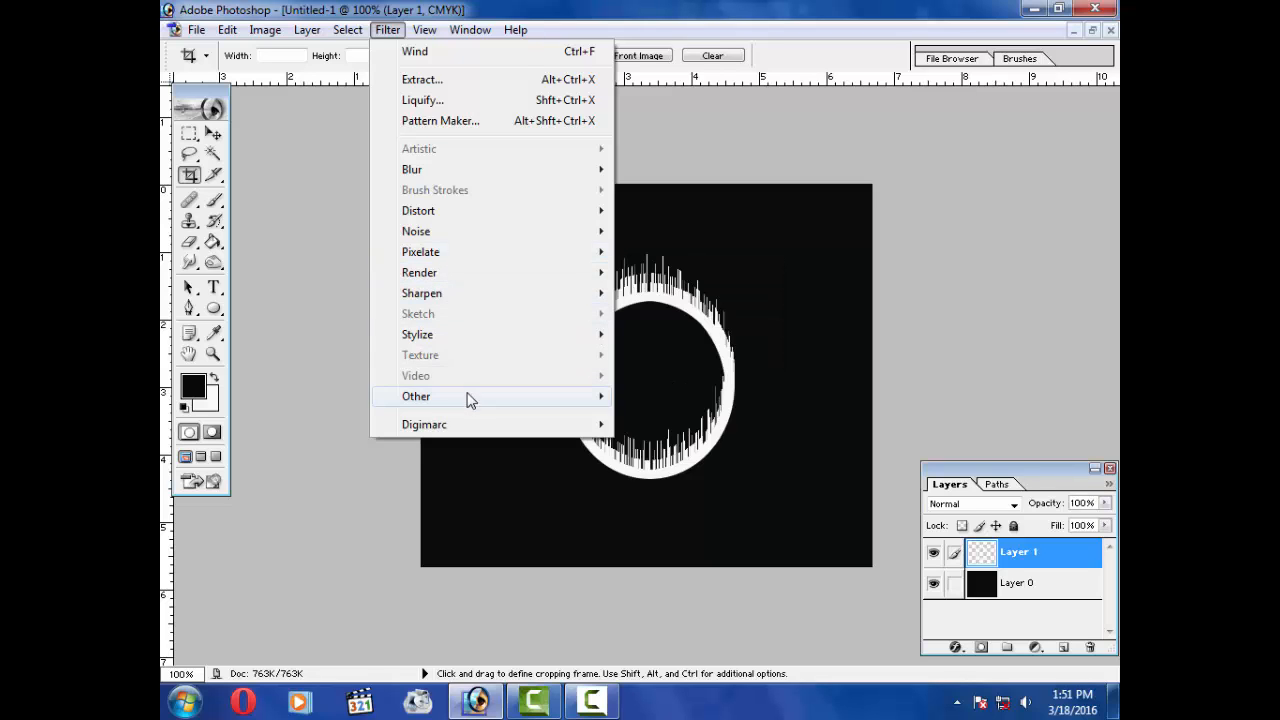
pyautogui.click(641, 122)
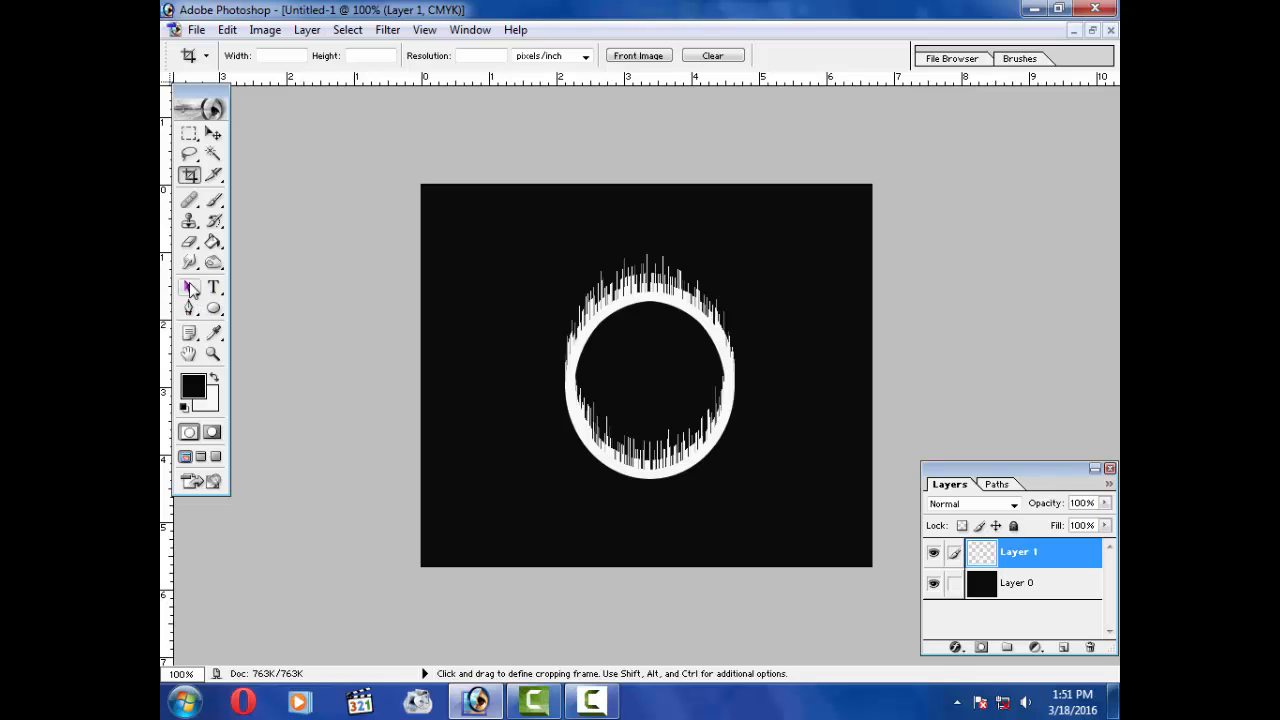
# Step: Smudge the streaks on the ring's upper edge upward into flame shapes using a 24 px Smudge brush
pyautogui.moveTo(190, 266)
pyautogui.mouseDown()
pyautogui.moveTo(277, 310)
pyautogui.moveTo(266, 297)
pyautogui.mouseUp()
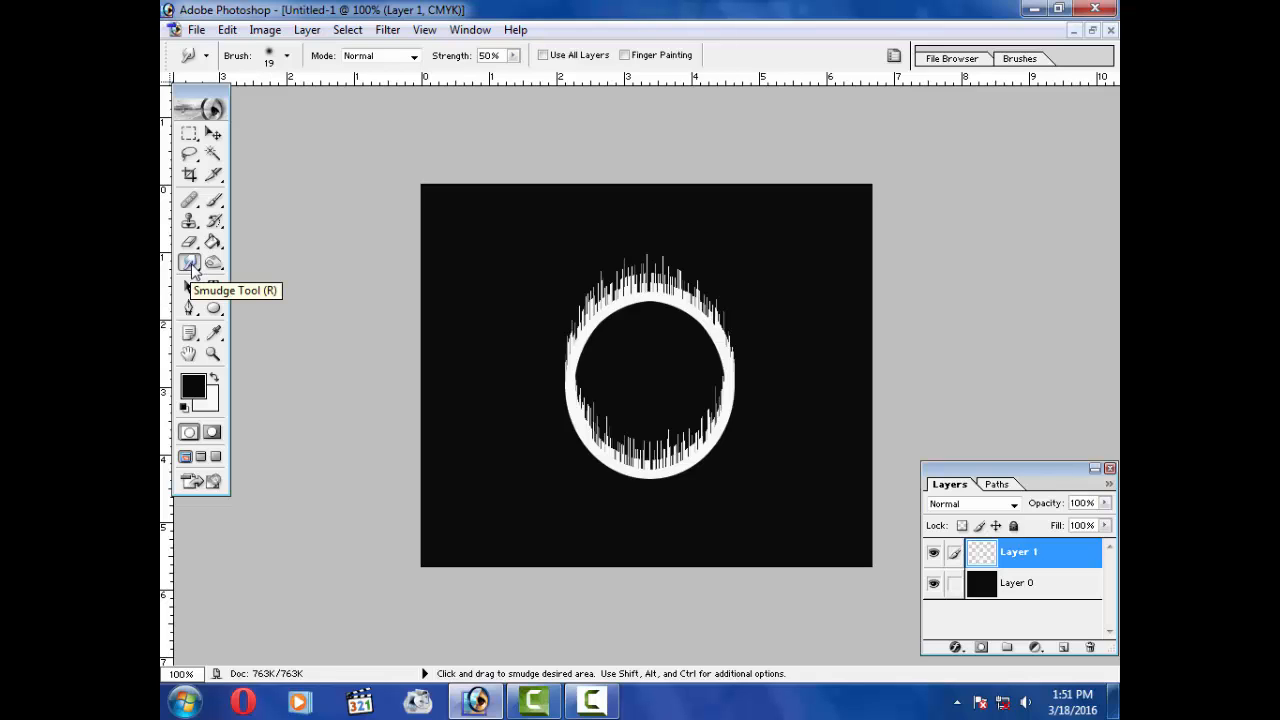
pyautogui.moveTo(189, 262); pyautogui.dragTo(265, 299)
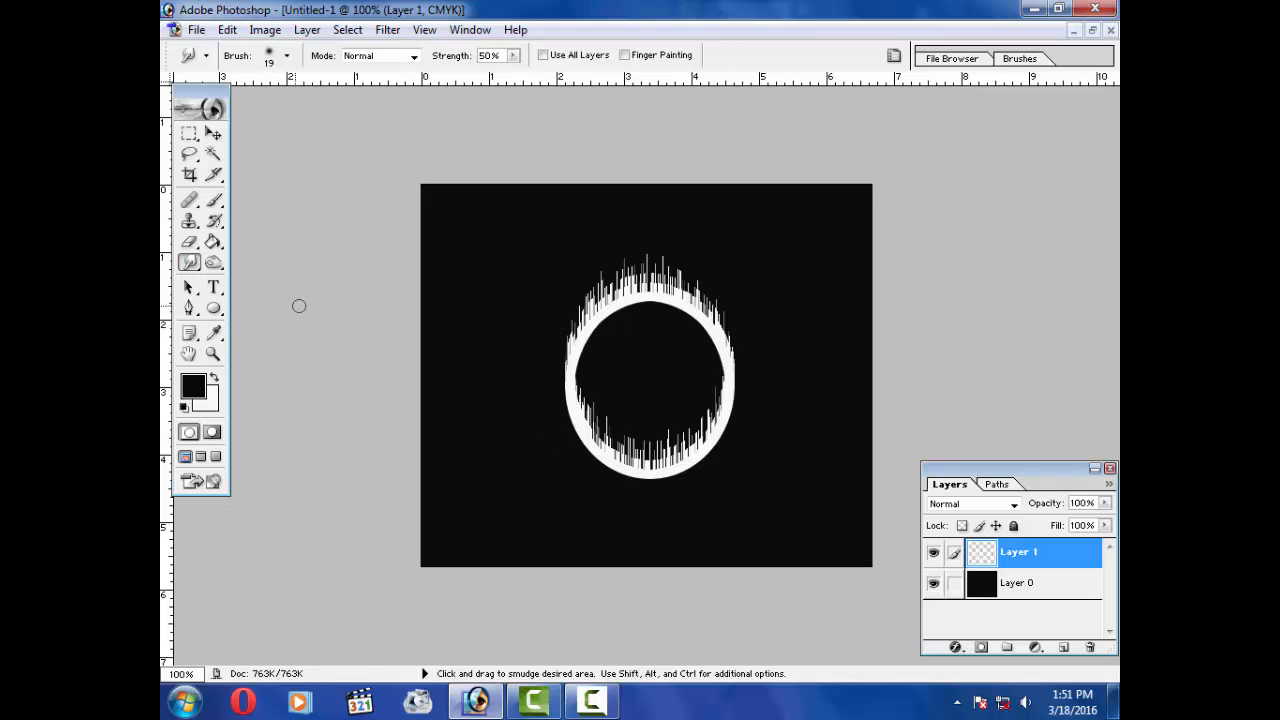
pyautogui.moveTo(195, 267); pyautogui.dragTo(262, 311)
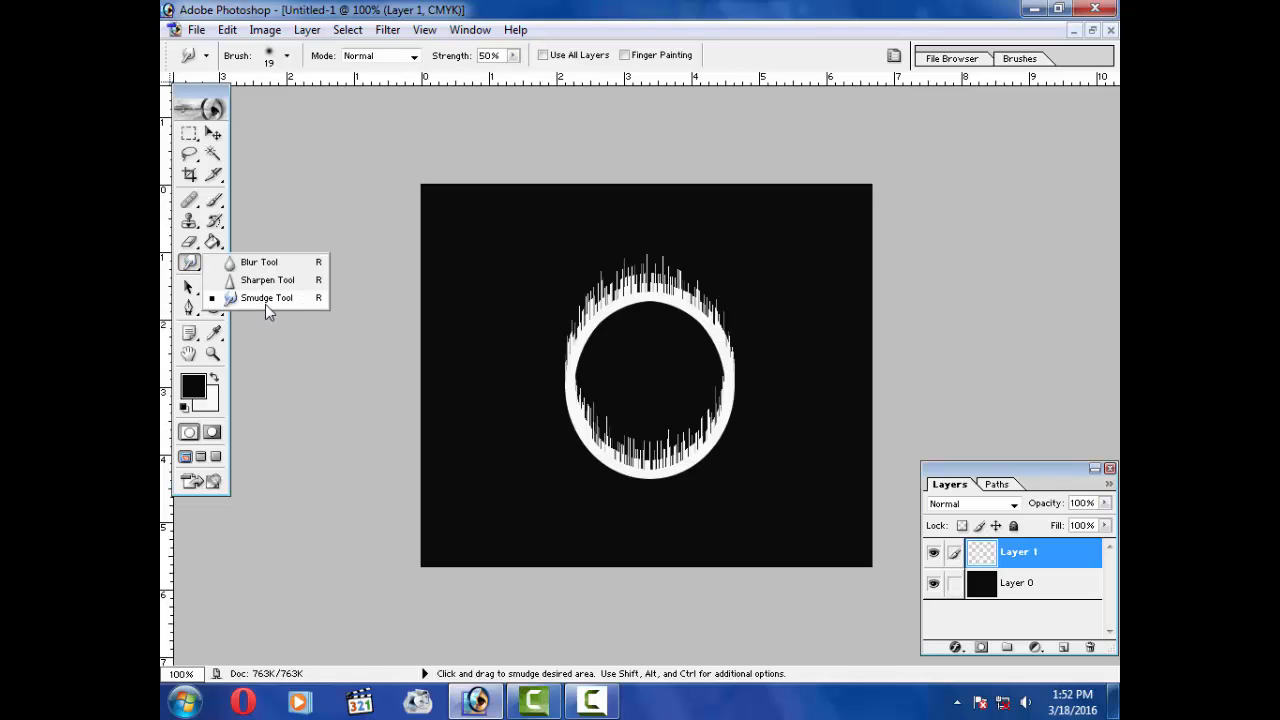
pyautogui.moveTo(265, 304); pyautogui.dragTo(265, 304)
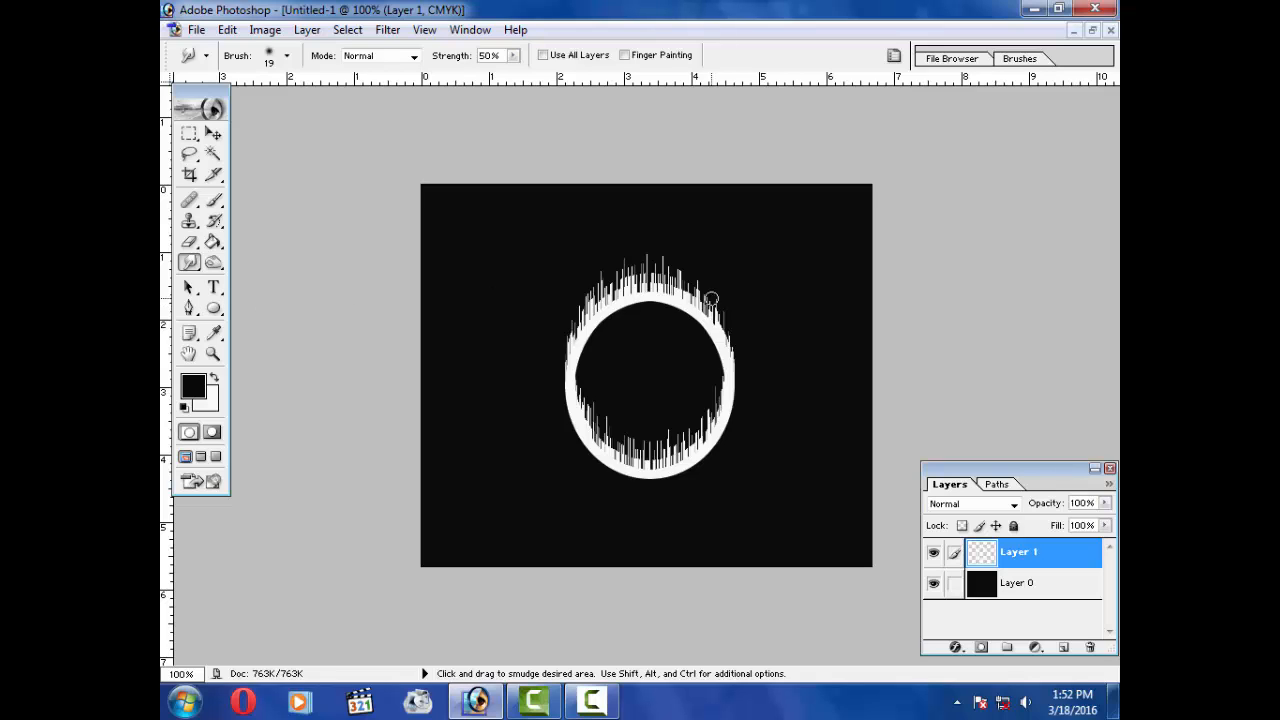
pyautogui.rightClick(664, 281)
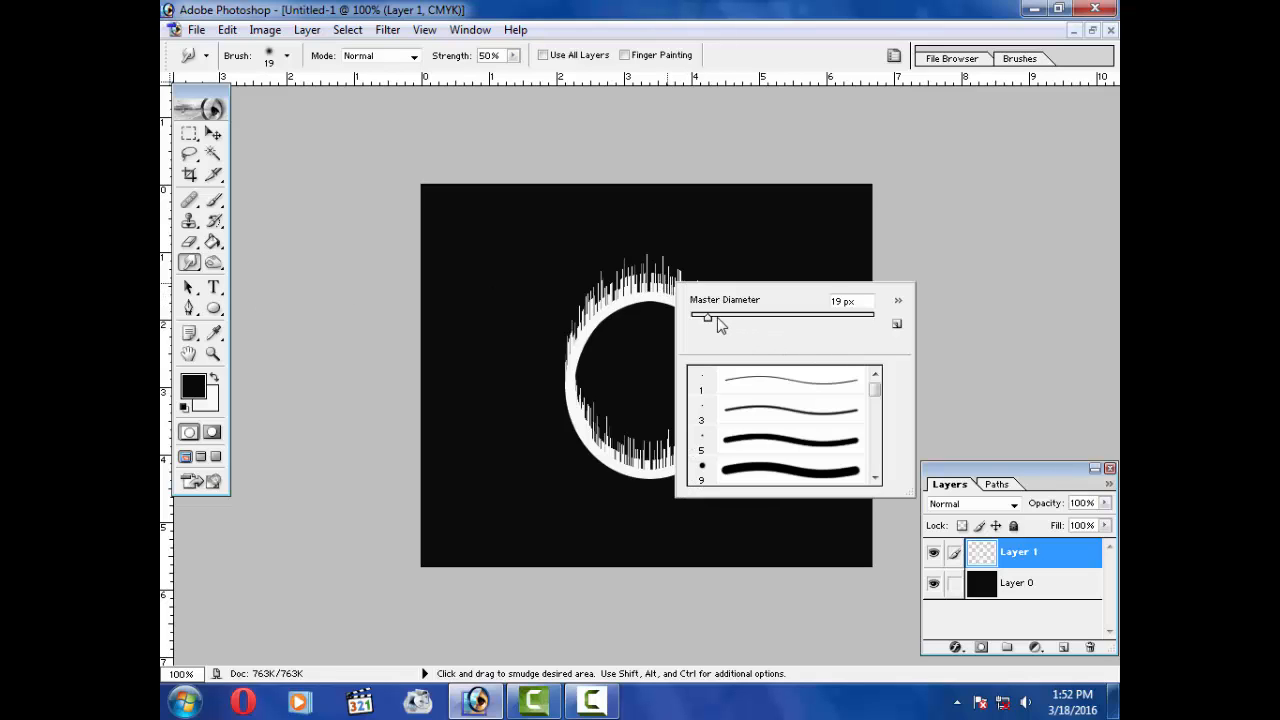
pyautogui.moveTo(716, 318); pyautogui.dragTo(714, 317)
pyautogui.click(570, 342)
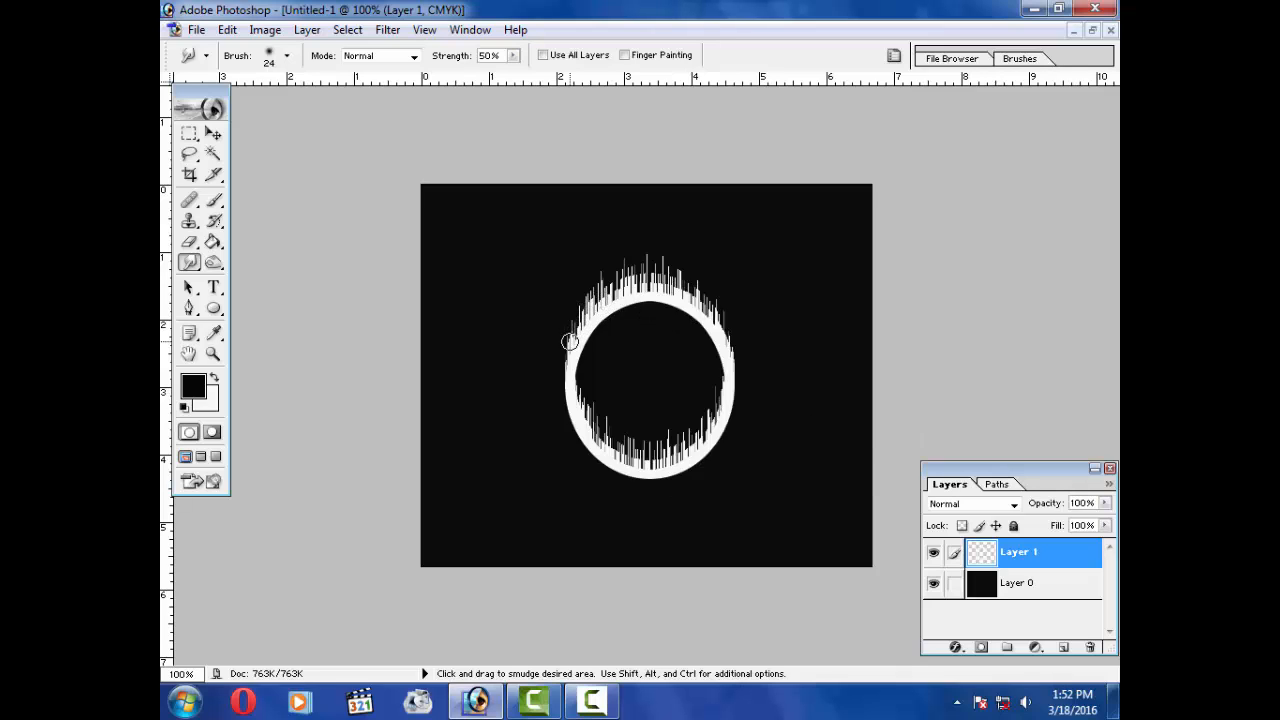
pyautogui.moveTo(570, 342)
pyautogui.mouseDown()
pyautogui.moveTo(589, 266)
pyautogui.moveTo(605, 293)
pyautogui.moveTo(616, 247)
pyautogui.moveTo(623, 288)
pyautogui.moveTo(650, 248)
pyautogui.moveTo(657, 265)
pyautogui.moveTo(637, 284)
pyautogui.moveTo(658, 246)
pyautogui.mouseUp()
pyautogui.moveTo(664, 292)
pyautogui.mouseDown()
pyautogui.moveTo(680, 236)
pyautogui.moveTo(696, 301)
pyautogui.moveTo(700, 231)
pyautogui.mouseUp()
pyautogui.moveTo(677, 280); pyautogui.dragTo(702, 232)
pyautogui.moveTo(720, 323); pyautogui.dragTo(741, 251)
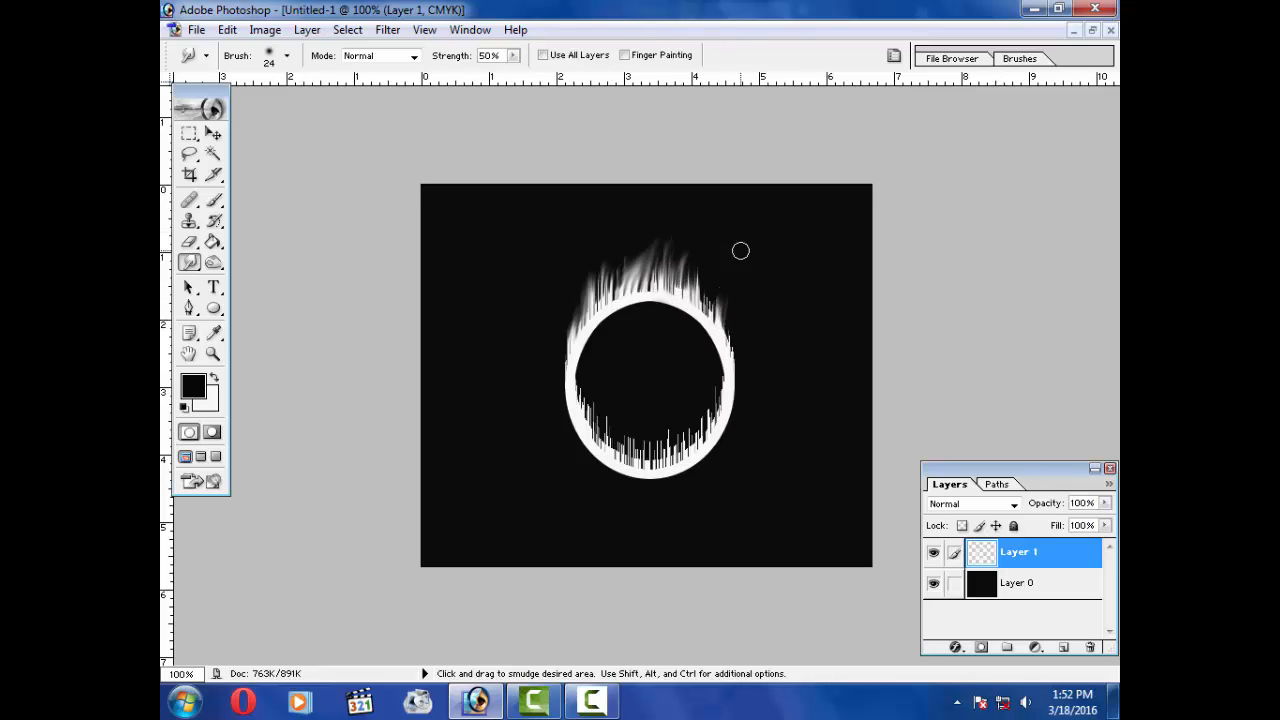
pyautogui.moveTo(708, 310); pyautogui.dragTo(716, 282)
pyautogui.moveTo(734, 357); pyautogui.dragTo(740, 260)
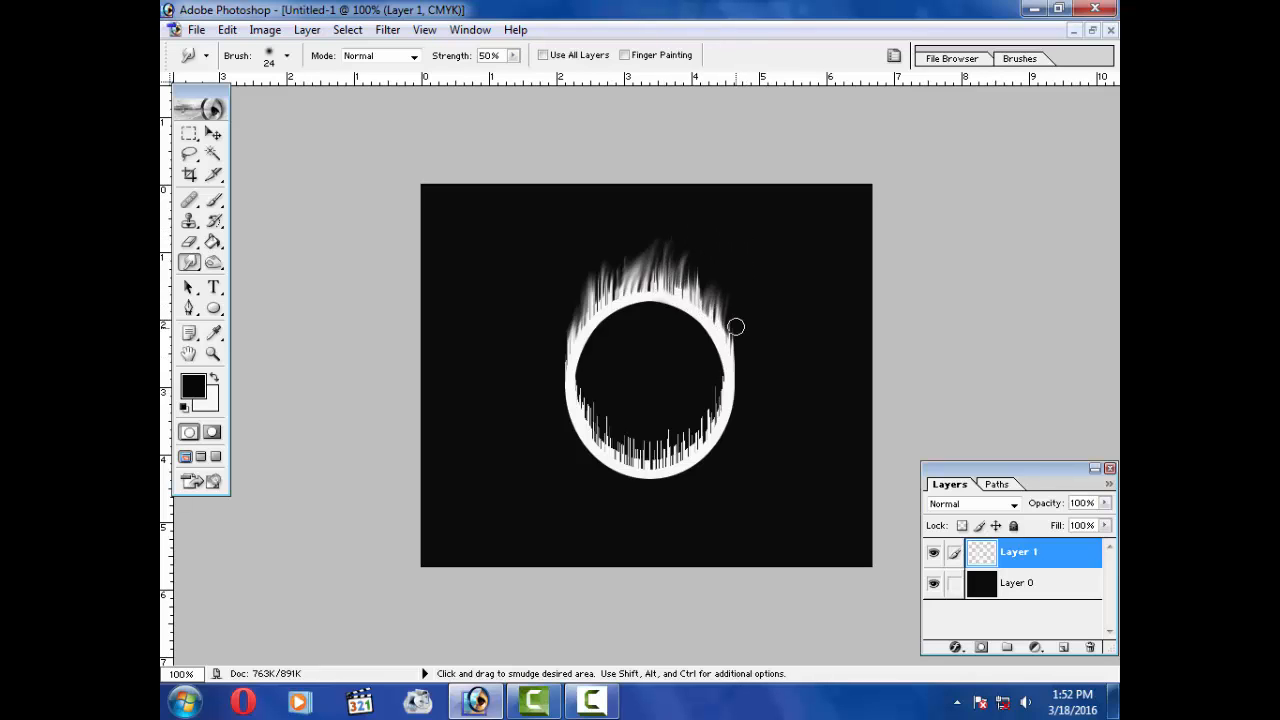
pyautogui.moveTo(734, 334)
pyautogui.mouseDown()
pyautogui.moveTo(721, 285)
pyautogui.moveTo(709, 294)
pyautogui.moveTo(716, 258)
pyautogui.mouseUp()
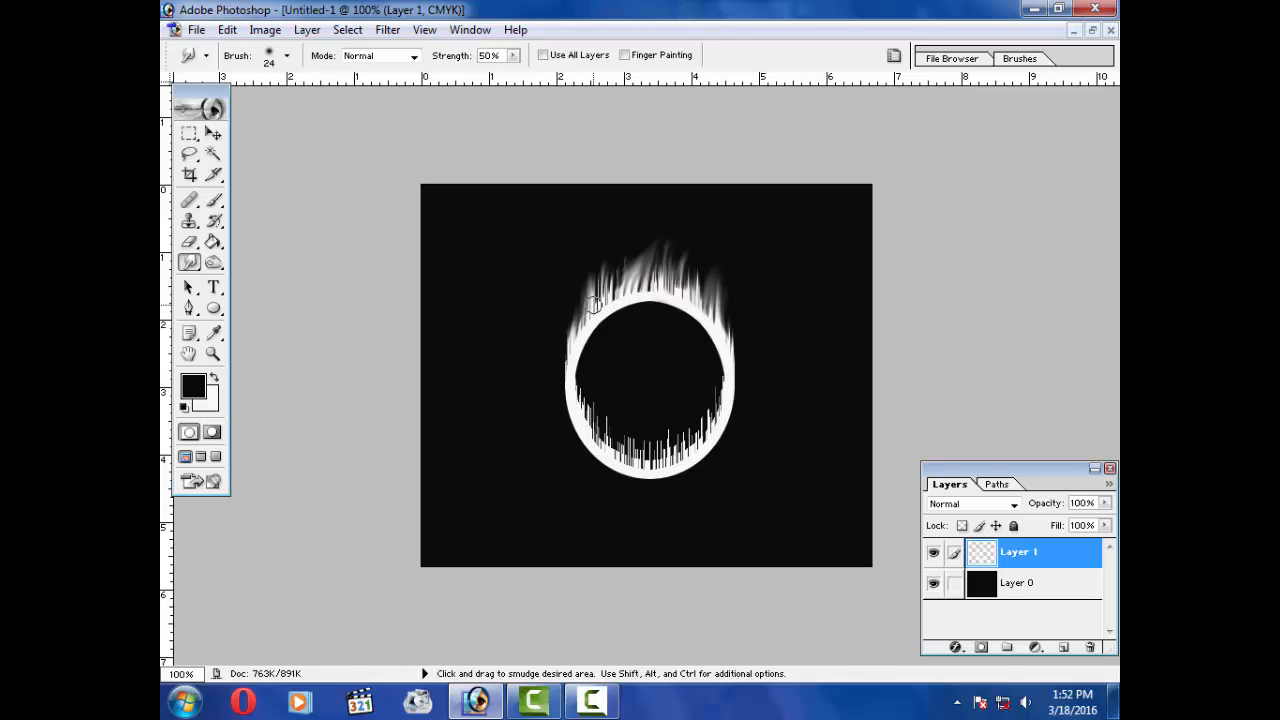
pyautogui.moveTo(582, 333); pyautogui.dragTo(573, 294)
pyautogui.moveTo(672, 293); pyautogui.dragTo(709, 240)
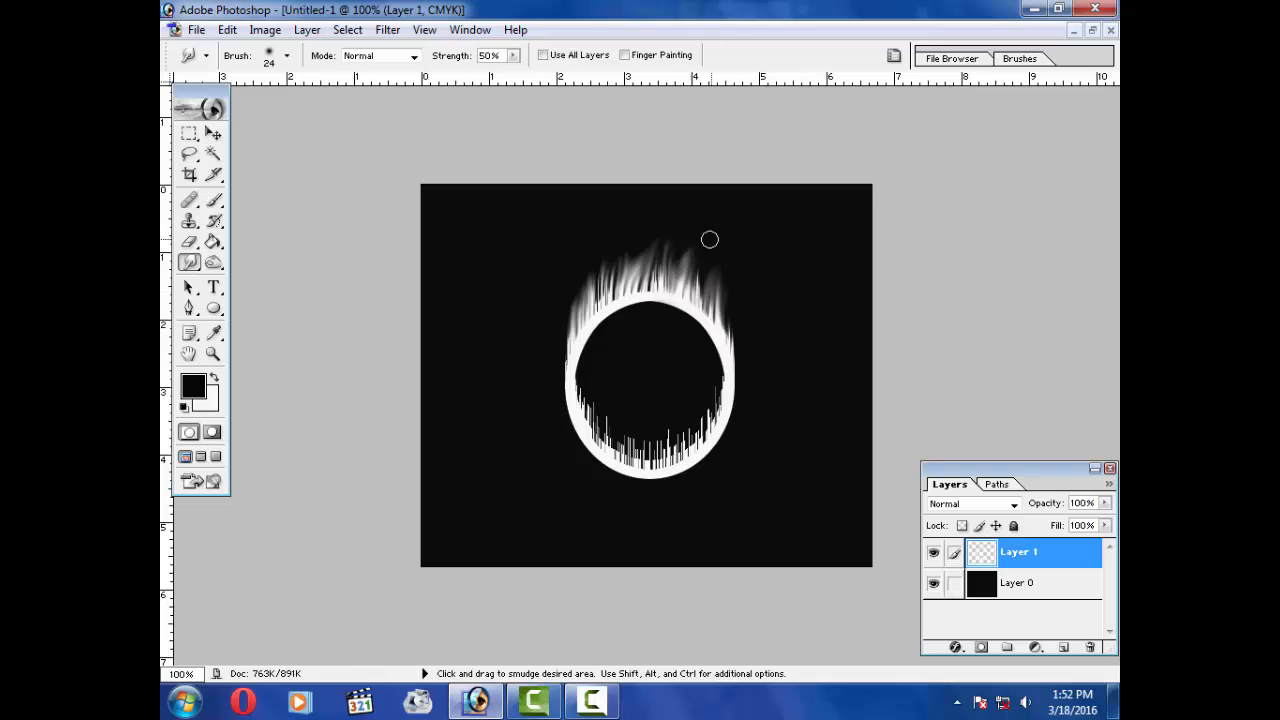
pyautogui.moveTo(706, 297); pyautogui.dragTo(716, 254)
pyautogui.moveTo(654, 280); pyautogui.dragTo(684, 217)
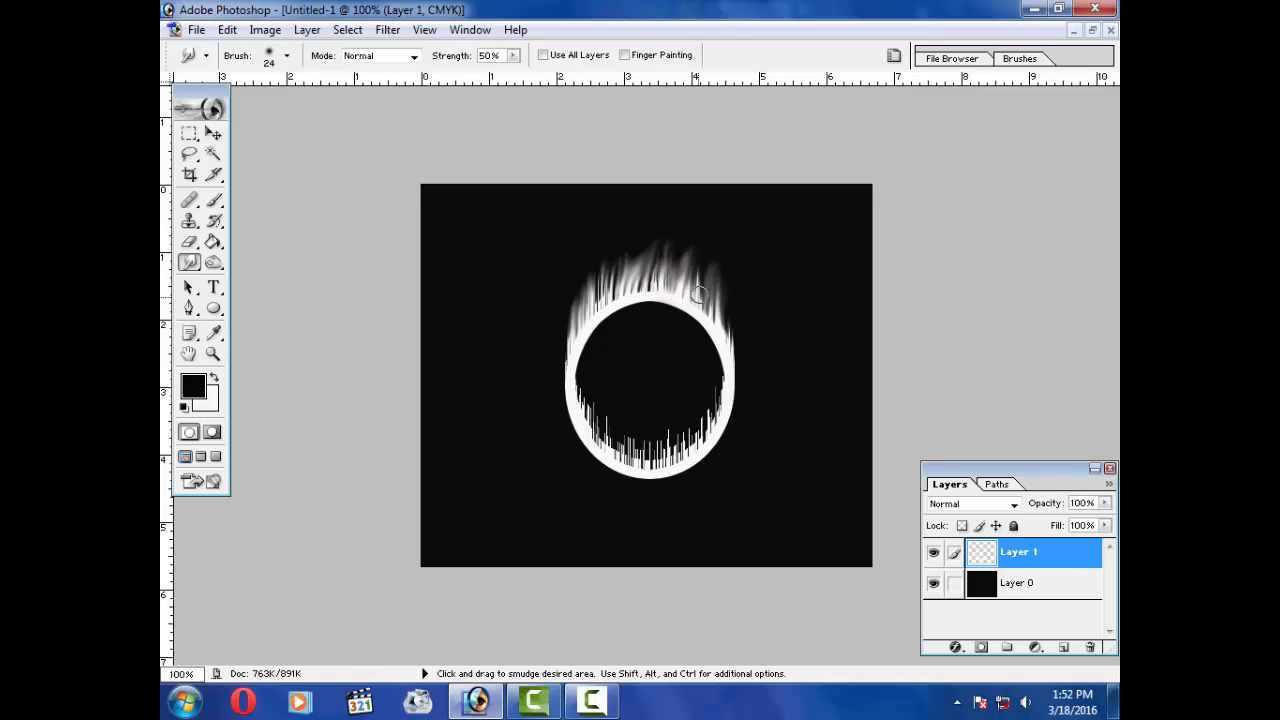
pyautogui.moveTo(675, 286); pyautogui.dragTo(682, 228)
# Step: Smudge the streaks inside the ring's lower half upward into flame wisps
pyautogui.moveTo(592, 412)
pyautogui.mouseDown()
pyautogui.moveTo(610, 376)
pyautogui.moveTo(587, 397)
pyautogui.moveTo(600, 370)
pyautogui.mouseUp()
pyautogui.moveTo(611, 438)
pyautogui.mouseDown()
pyautogui.moveTo(616, 390)
pyautogui.moveTo(607, 400)
pyautogui.mouseUp()
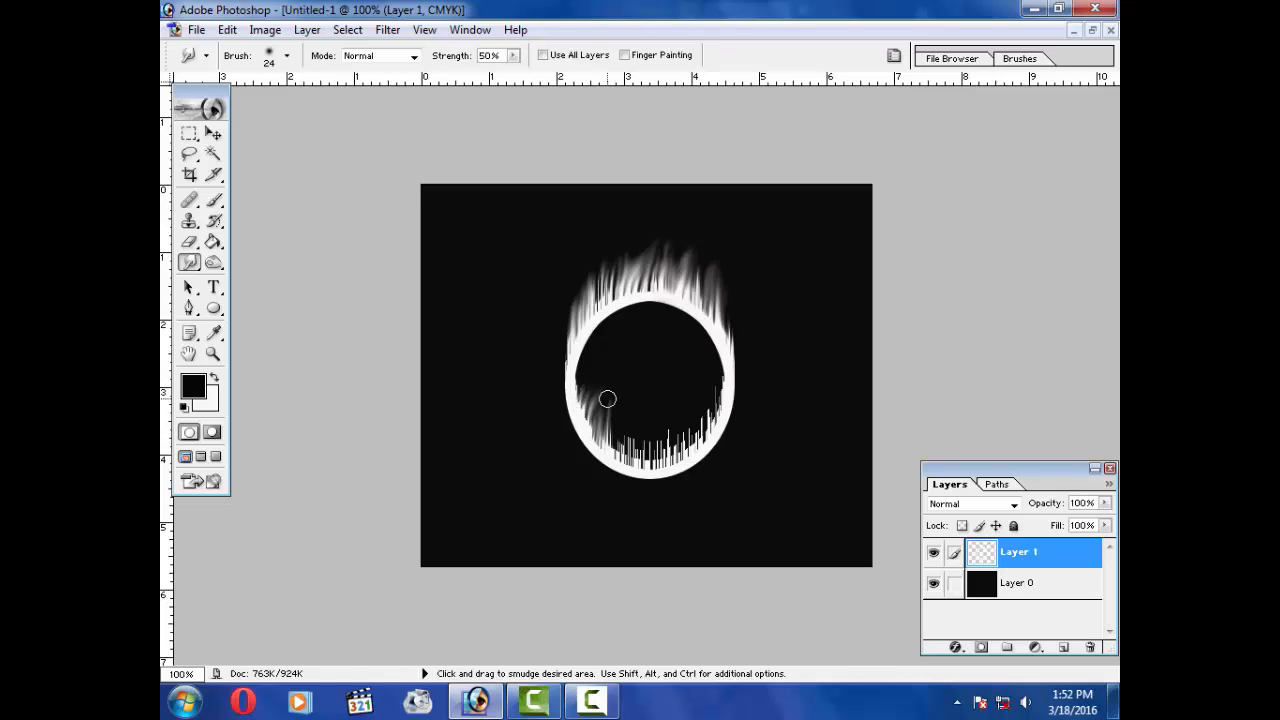
pyautogui.moveTo(622, 458)
pyautogui.mouseDown()
pyautogui.moveTo(628, 408)
pyautogui.moveTo(651, 409)
pyautogui.mouseUp()
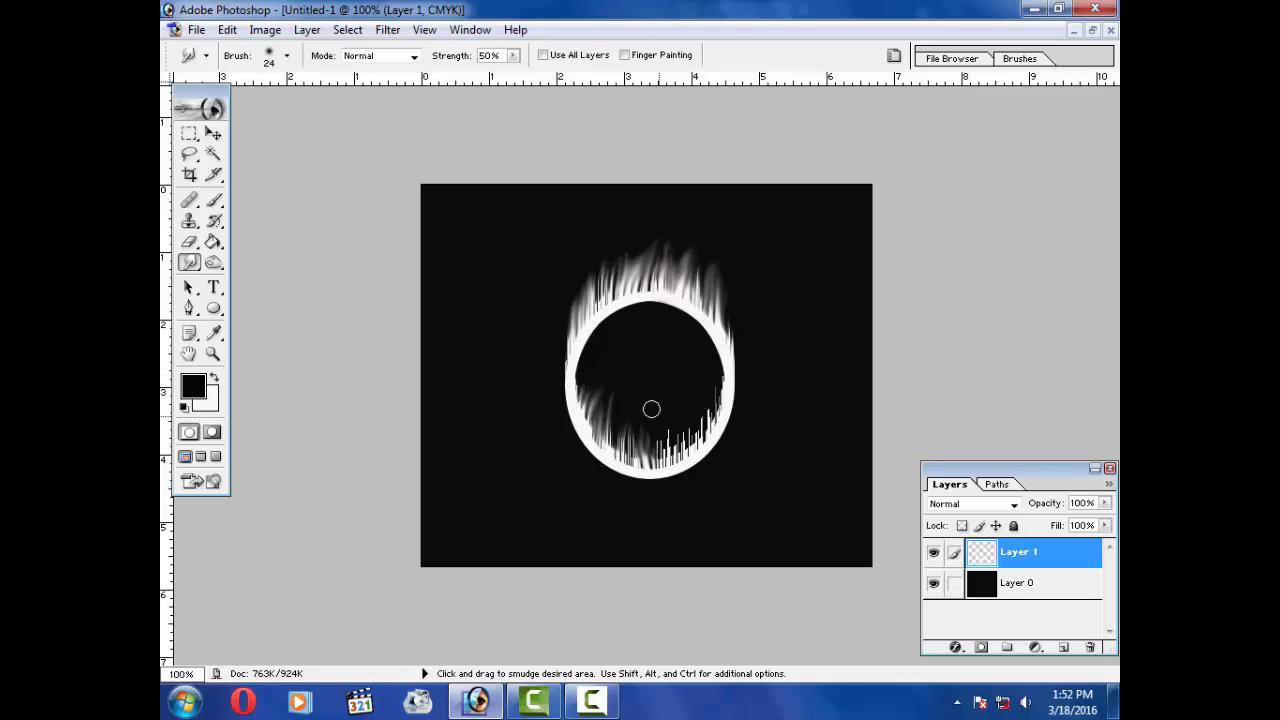
pyautogui.moveTo(674, 452); pyautogui.dragTo(668, 390)
pyautogui.moveTo(692, 446); pyautogui.dragTo(675, 382)
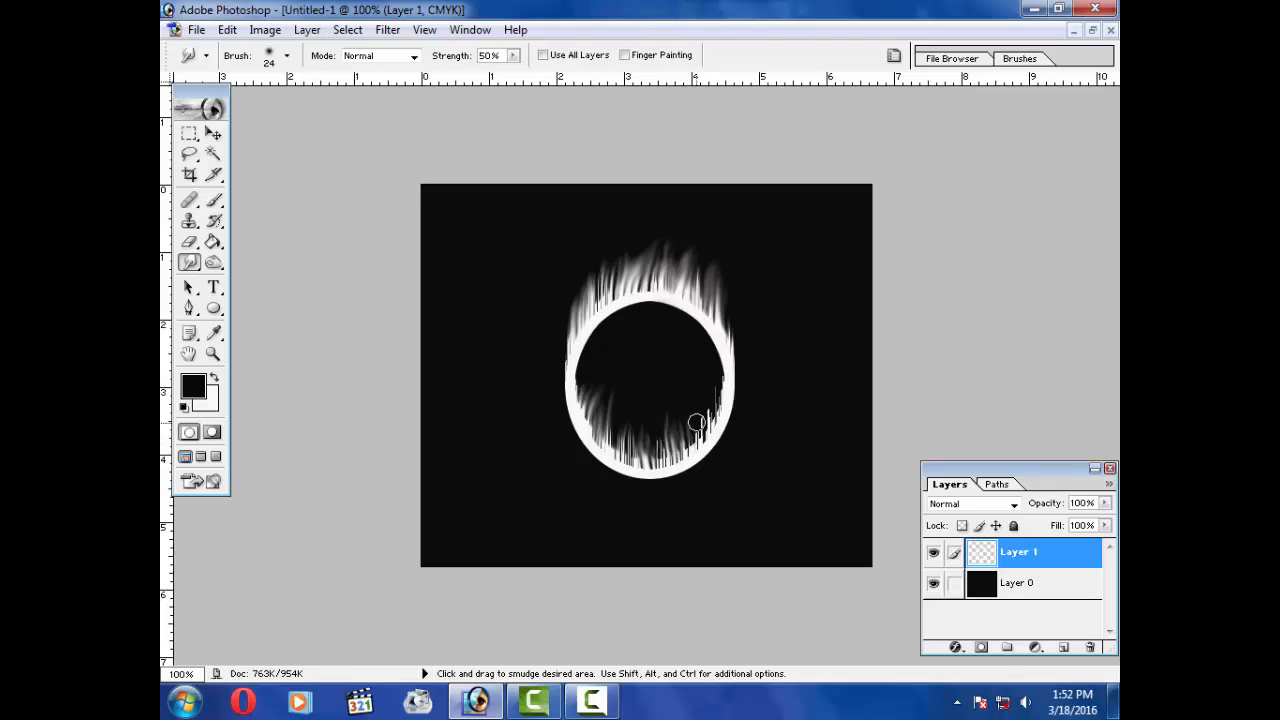
pyautogui.moveTo(698, 424); pyautogui.dragTo(710, 378)
pyautogui.moveTo(694, 446); pyautogui.dragTo(712, 380)
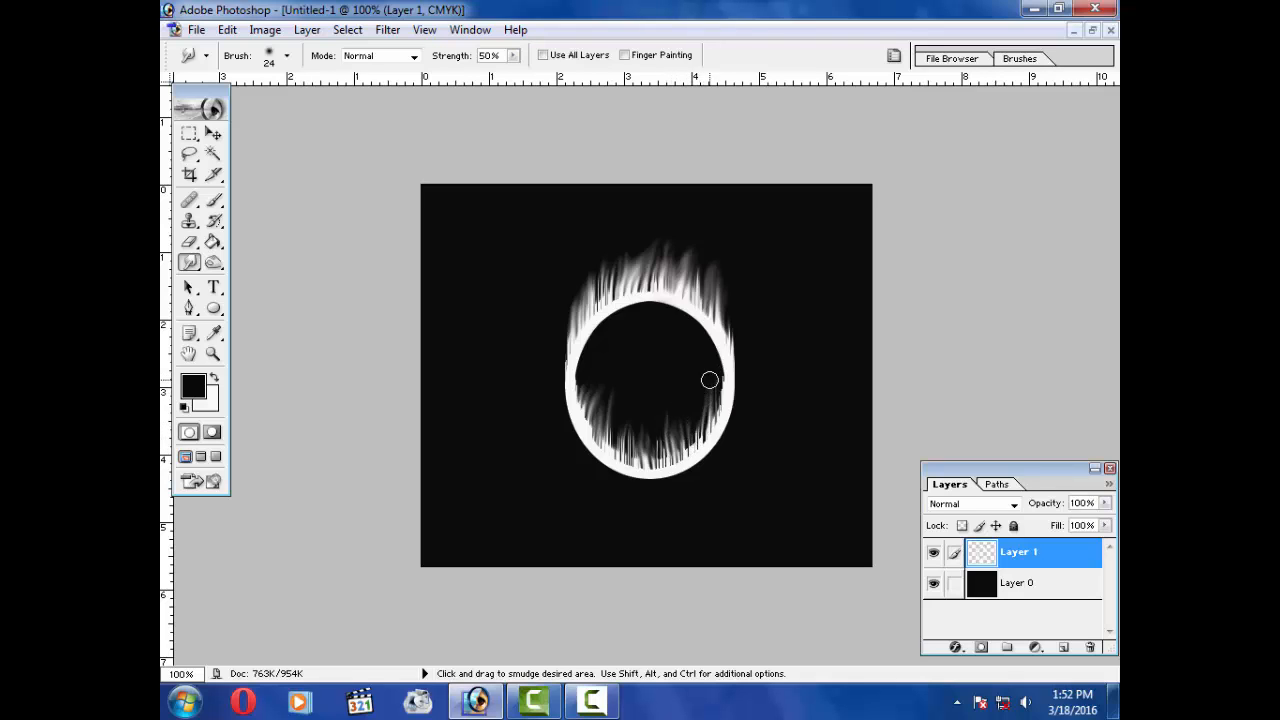
pyautogui.moveTo(657, 453)
pyautogui.mouseDown()
pyautogui.moveTo(675, 416)
pyautogui.moveTo(648, 458)
pyautogui.moveTo(640, 425)
pyautogui.moveTo(622, 450)
pyautogui.moveTo(638, 397)
pyautogui.mouseUp()
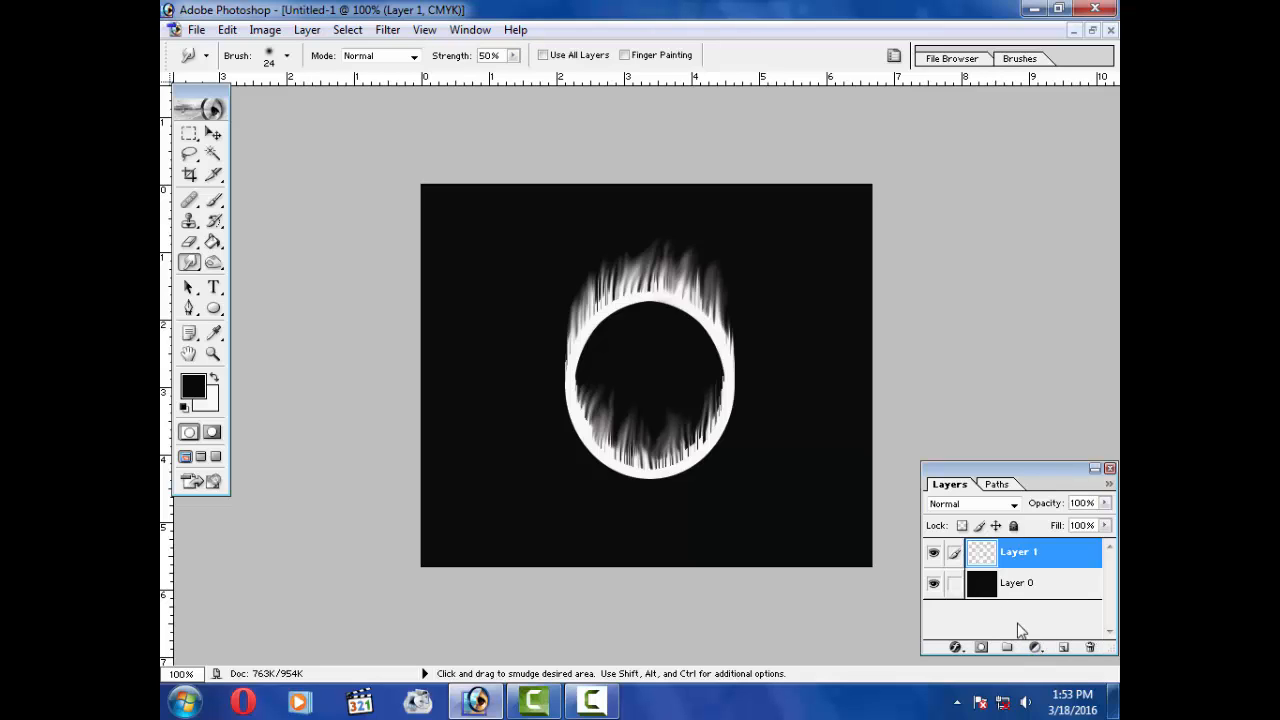
# Step: Load the ring layer's pixels as a selection and add a Solid Color fill layer with colour e96a16
pyautogui.keyDown('ctrl'); pyautogui.click(985, 560); pyautogui.keyUp('ctrl')
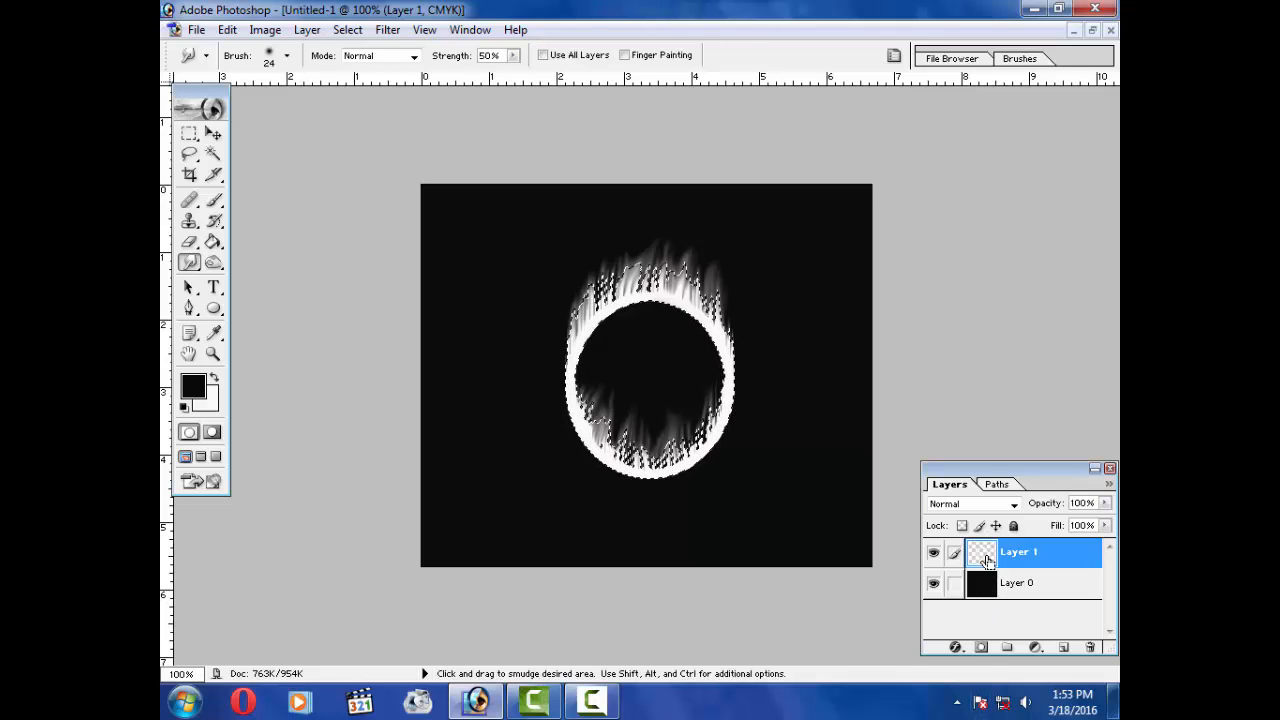
pyautogui.click(1034, 648)
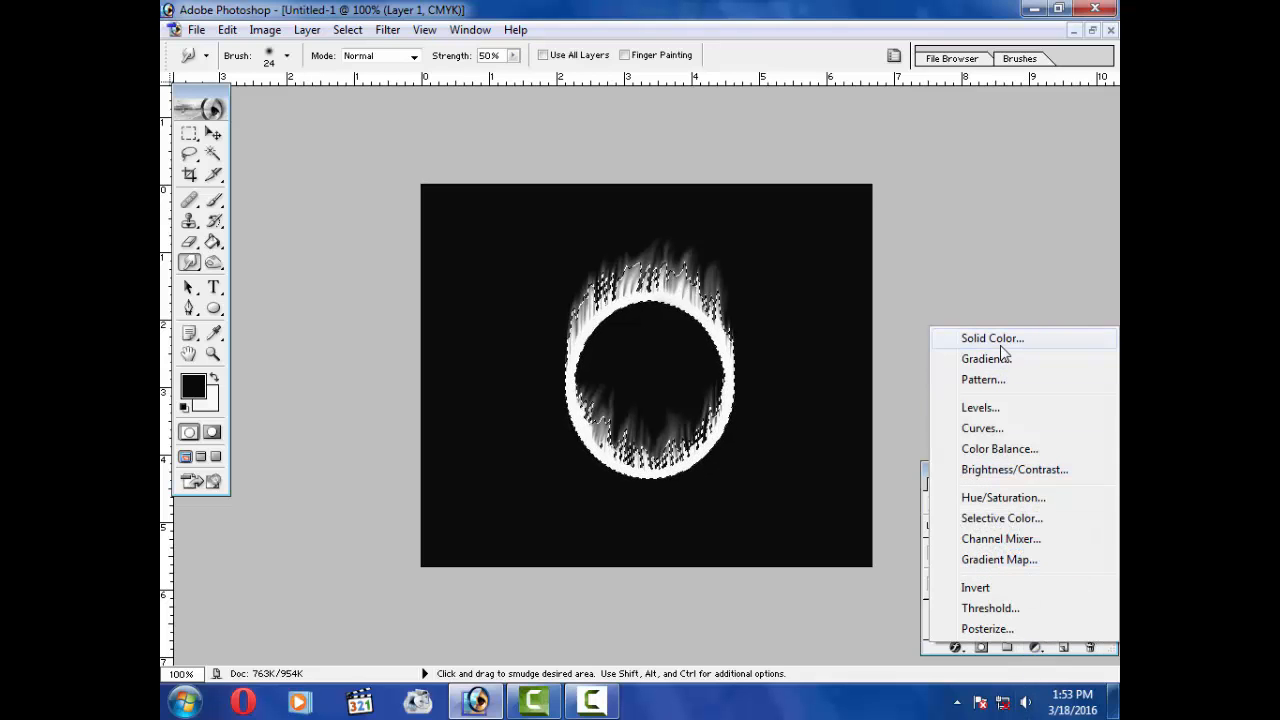
pyautogui.click(995, 339)
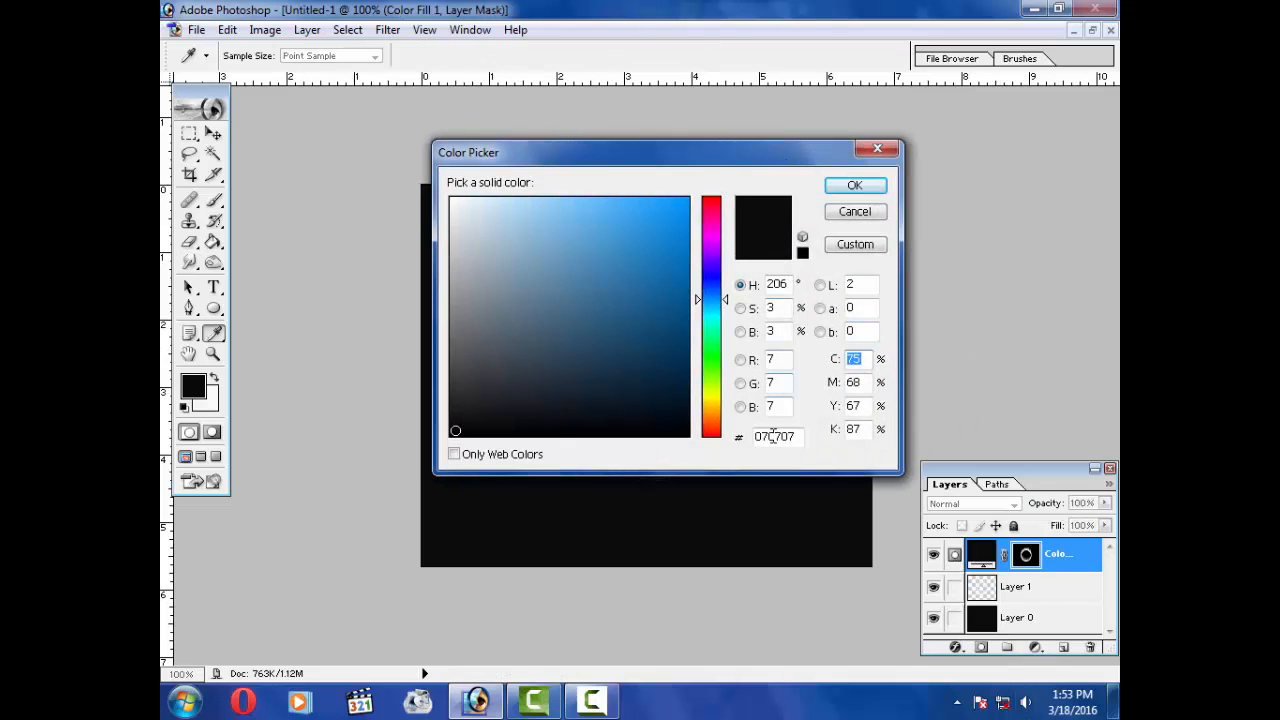
pyautogui.moveTo(798, 440); pyautogui.dragTo(738, 452)
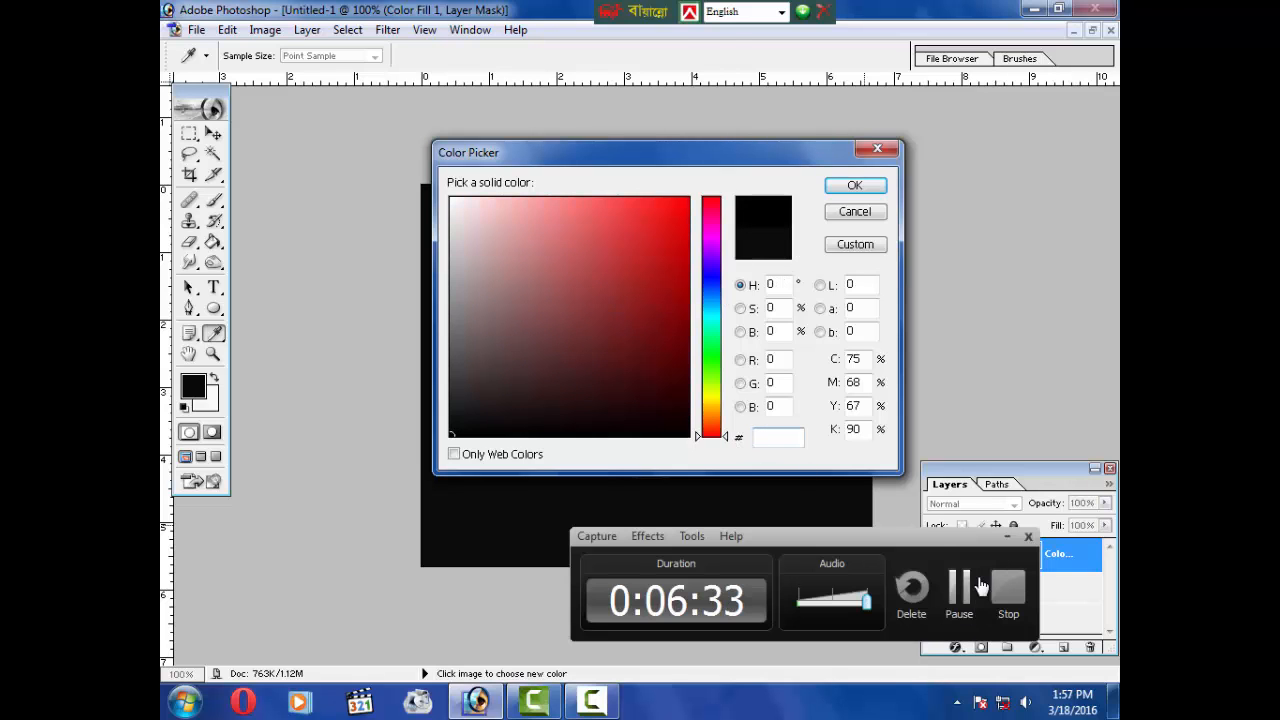
pyautogui.click(1008, 539)
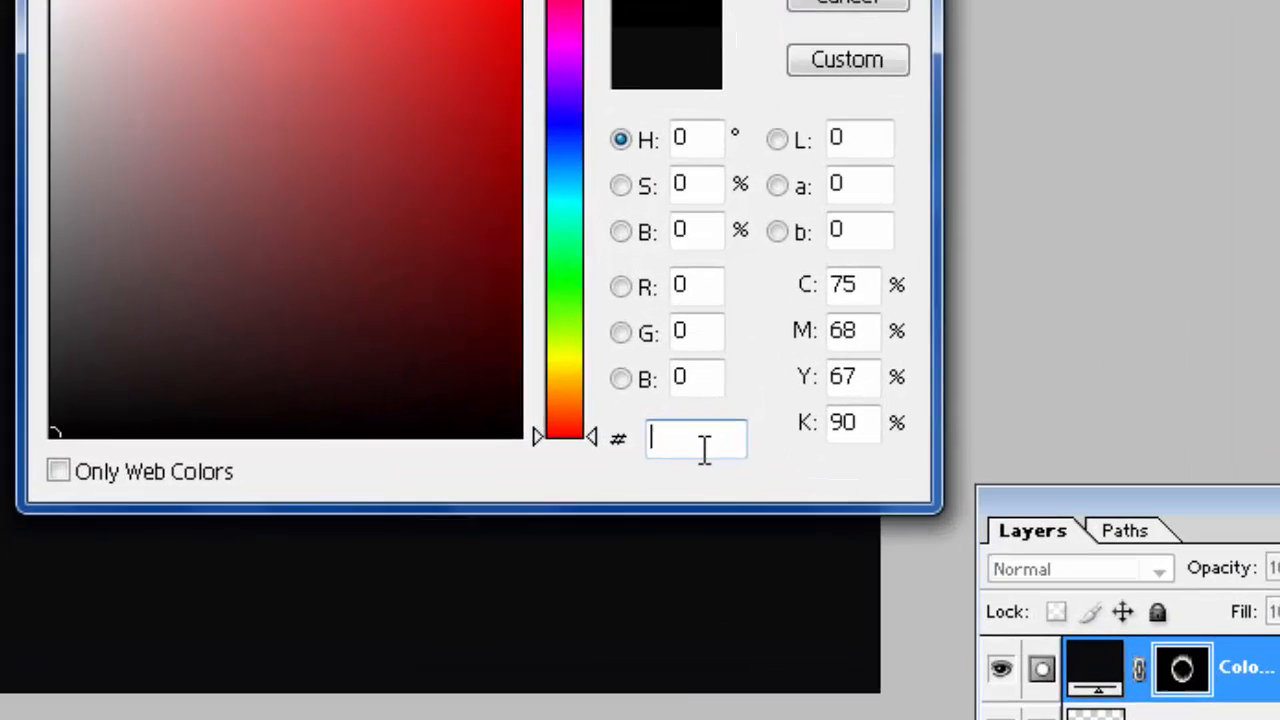
pyautogui.write('e9')
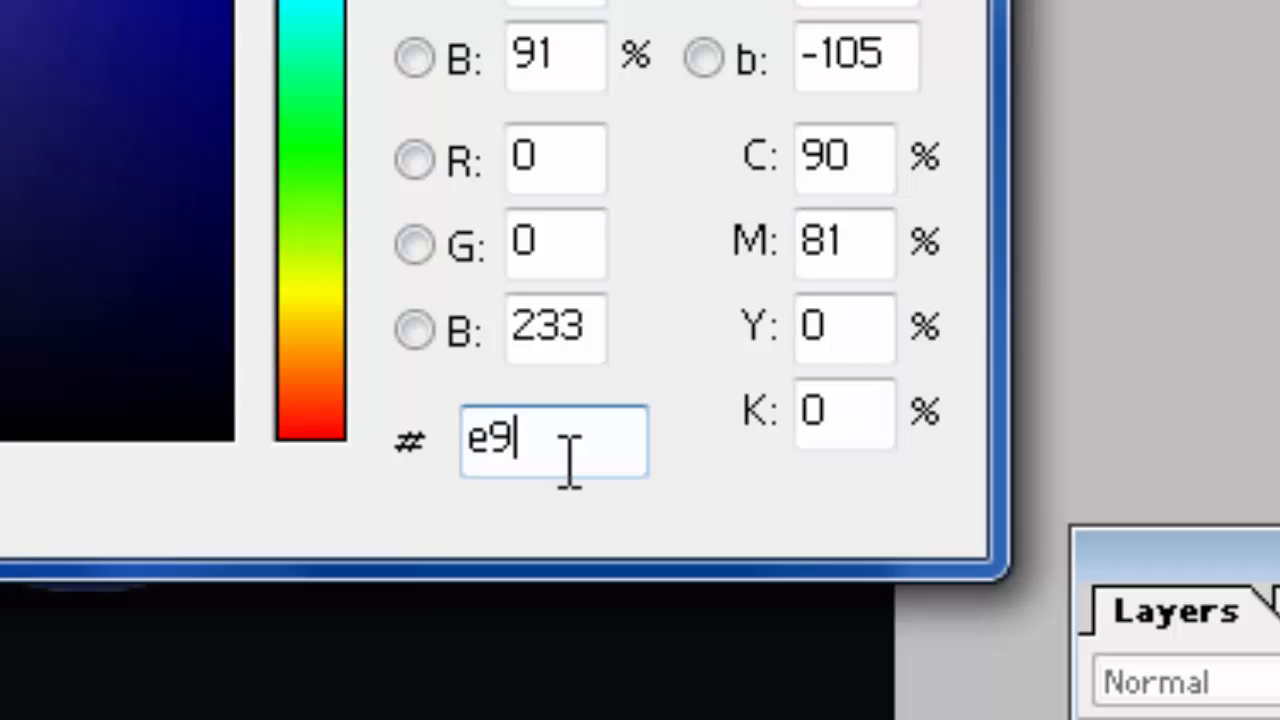
pyautogui.write('6')
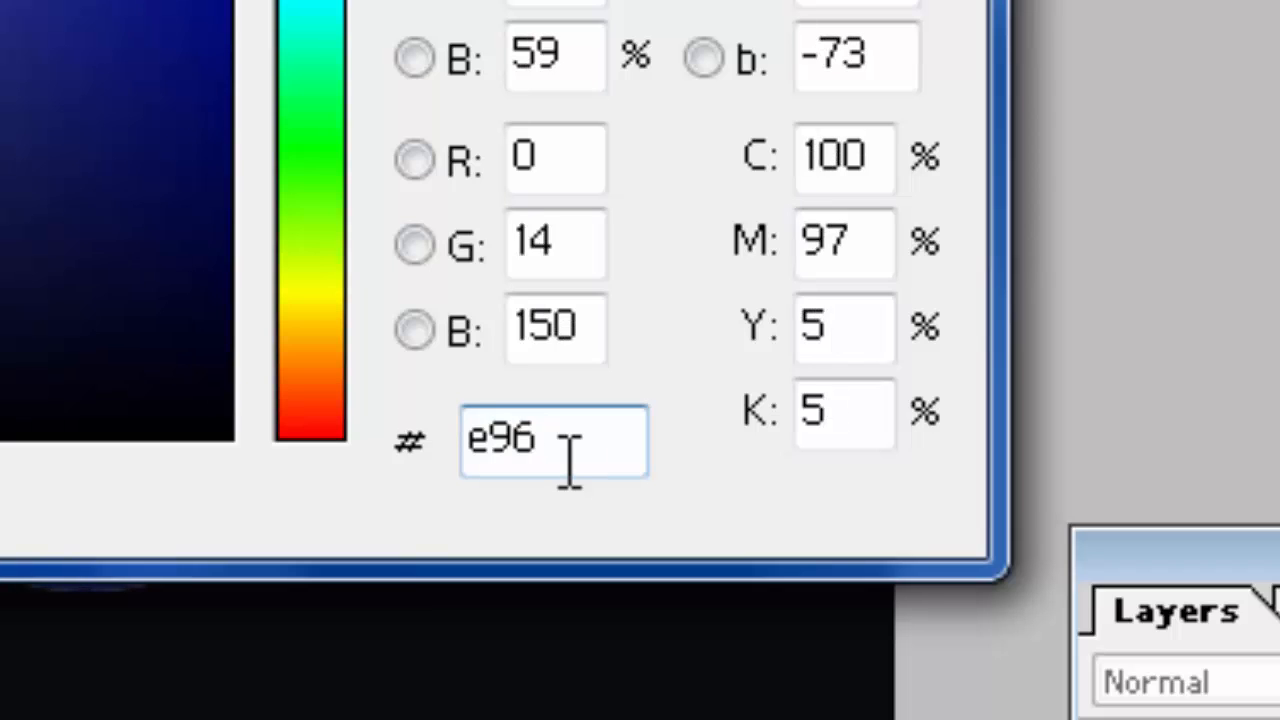
pyautogui.write('a16')
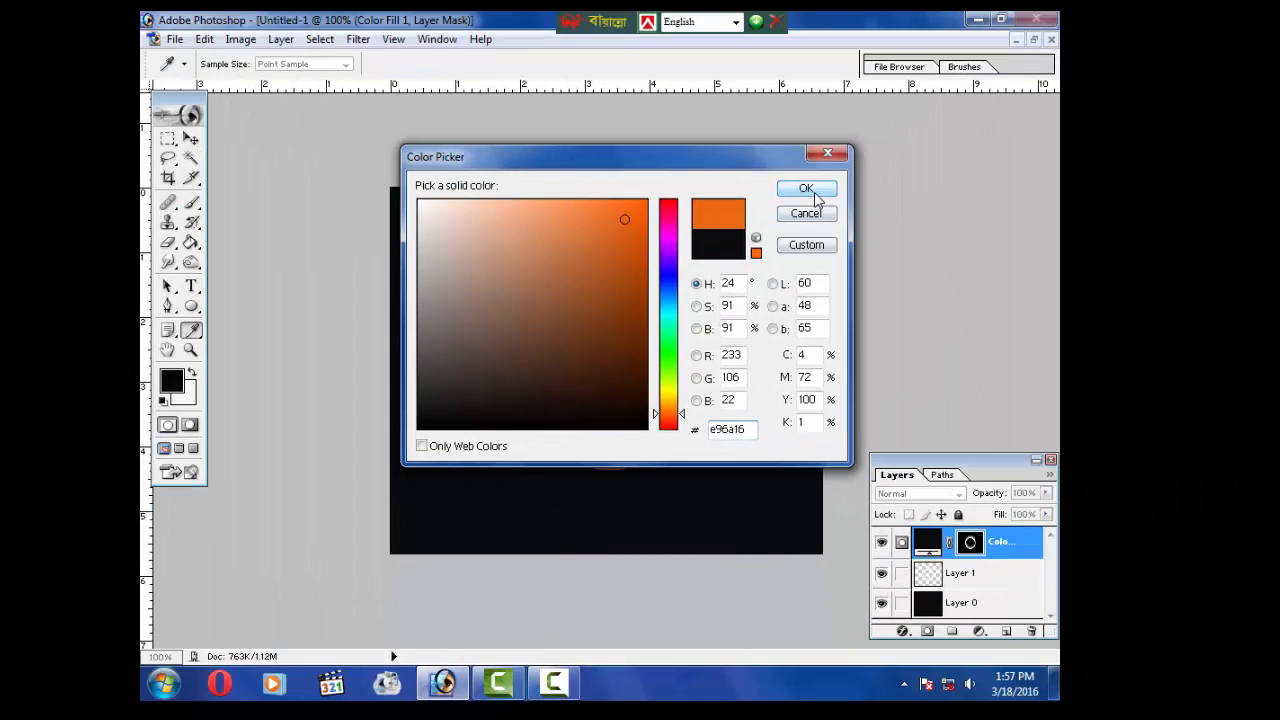
pyautogui.click(809, 196)
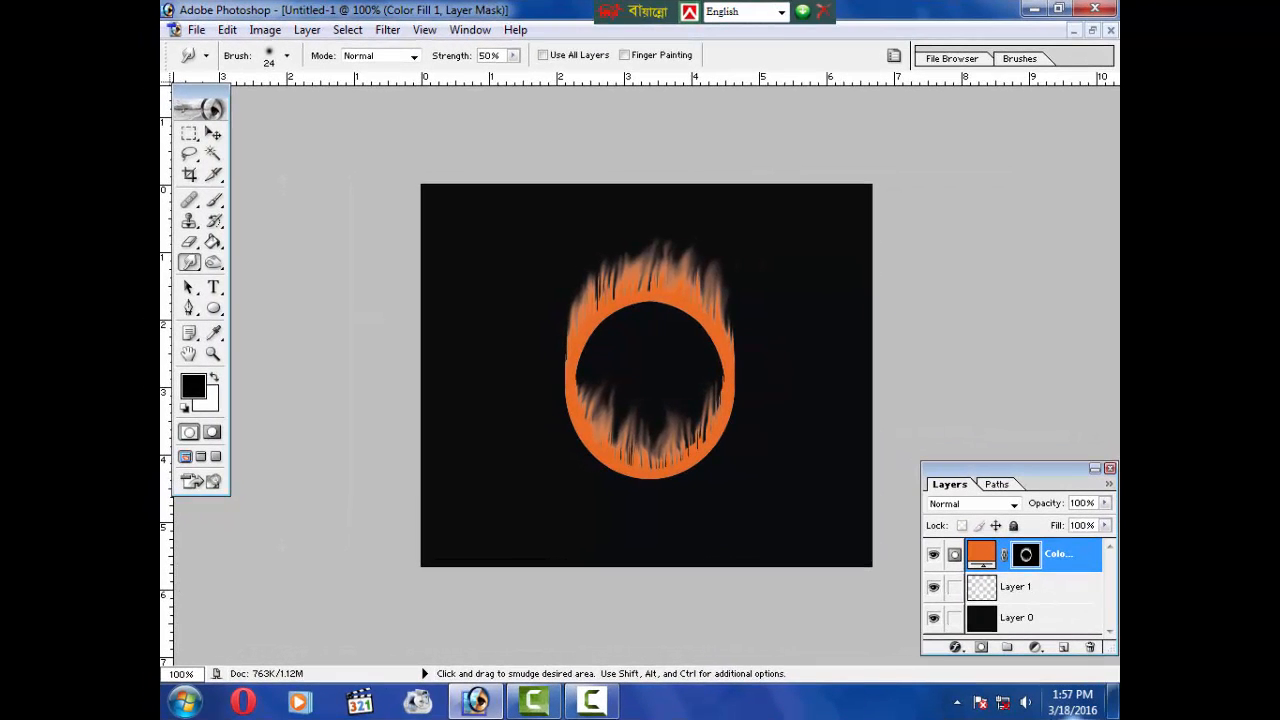
# Step: Try the Screen, Color Burn and Vivid Light blend modes on the orange fill layer
pyautogui.doubleClick(1013, 509)
pyautogui.click(1013, 510)
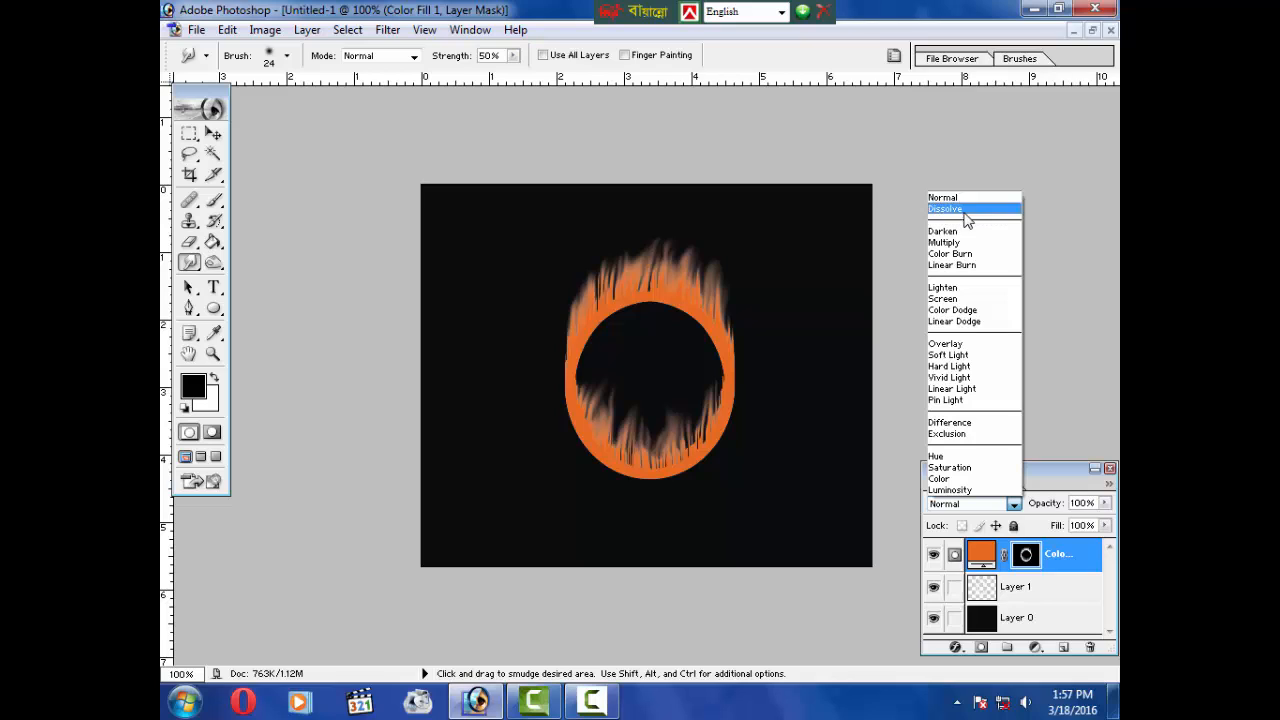
pyautogui.click(963, 299)
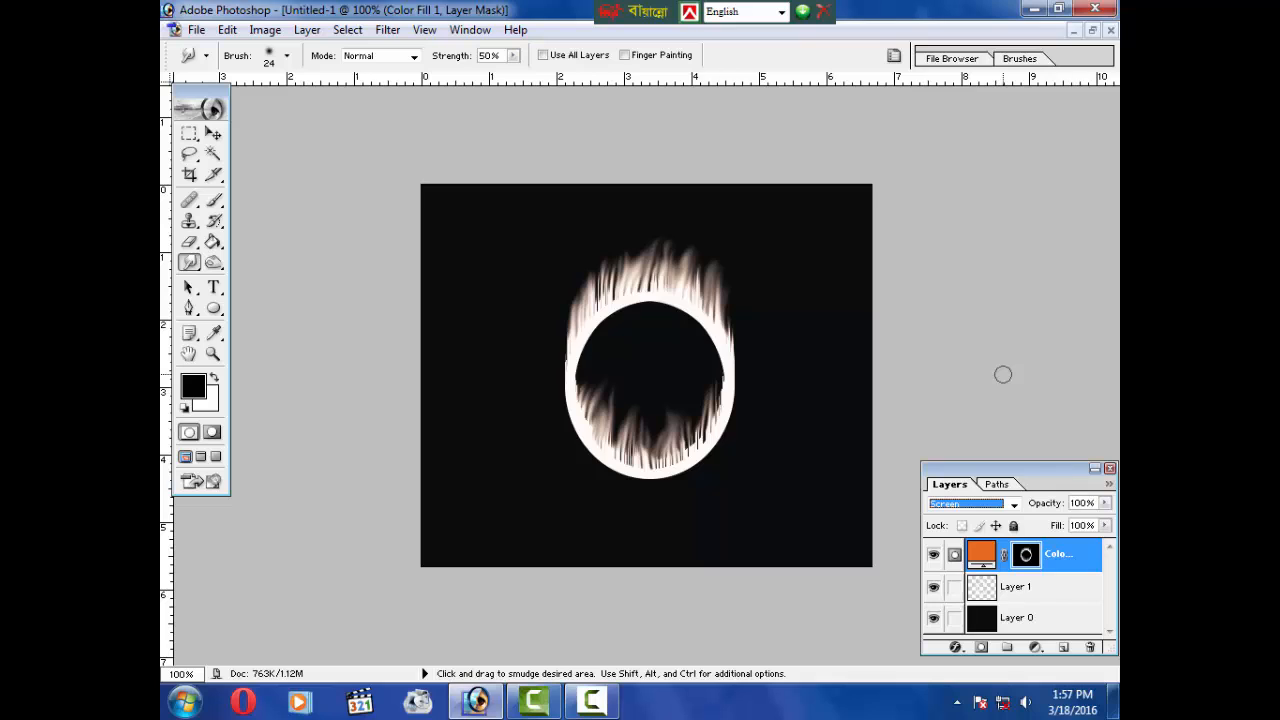
pyautogui.click(1012, 504)
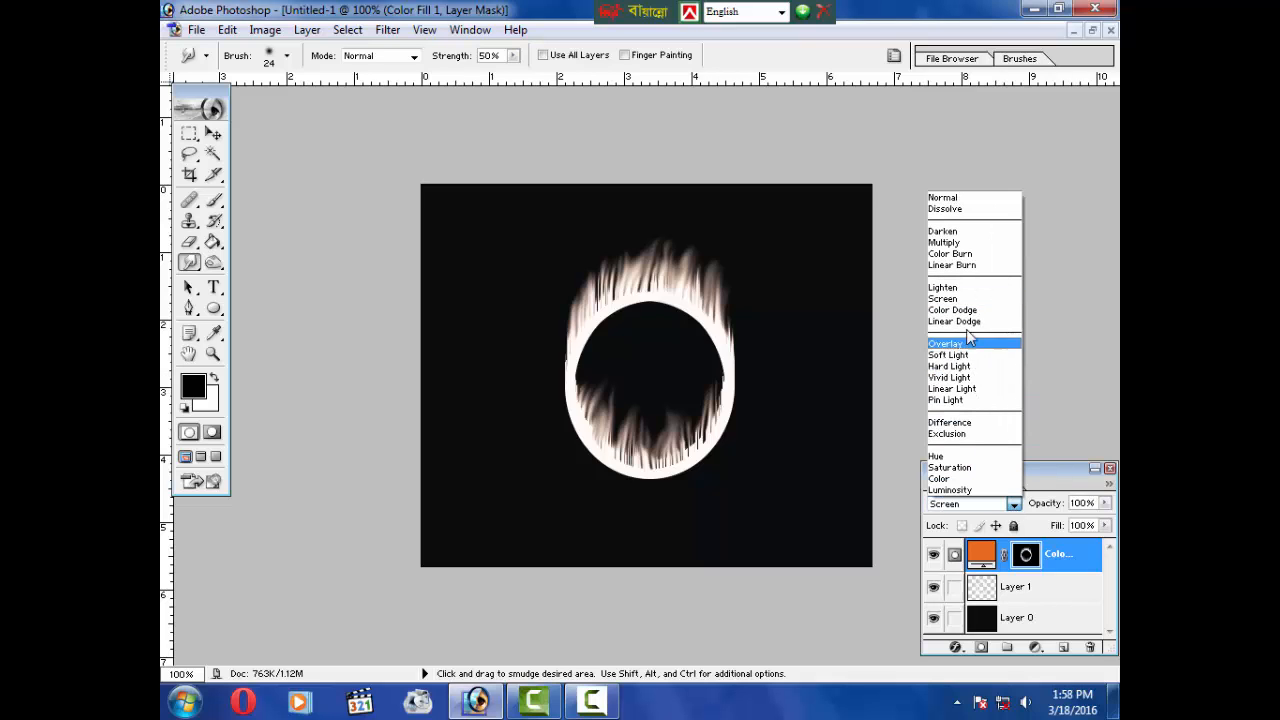
pyautogui.click(952, 254)
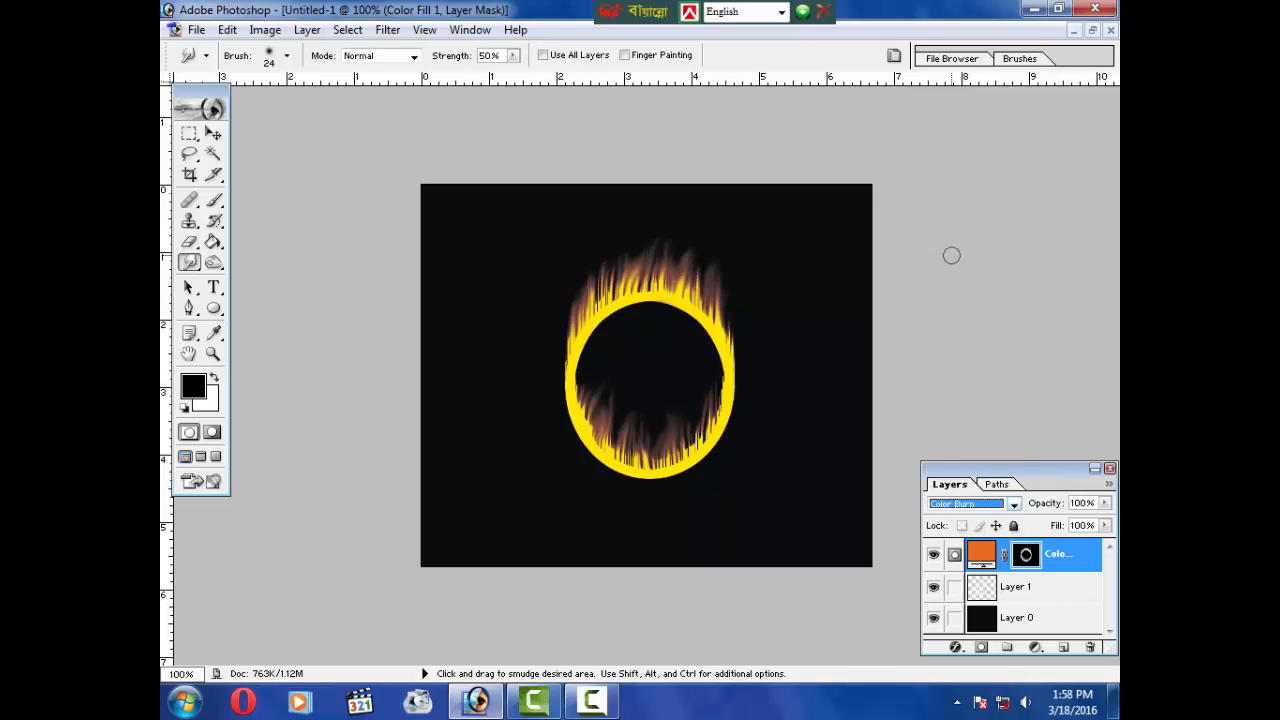
pyautogui.click(1013, 505)
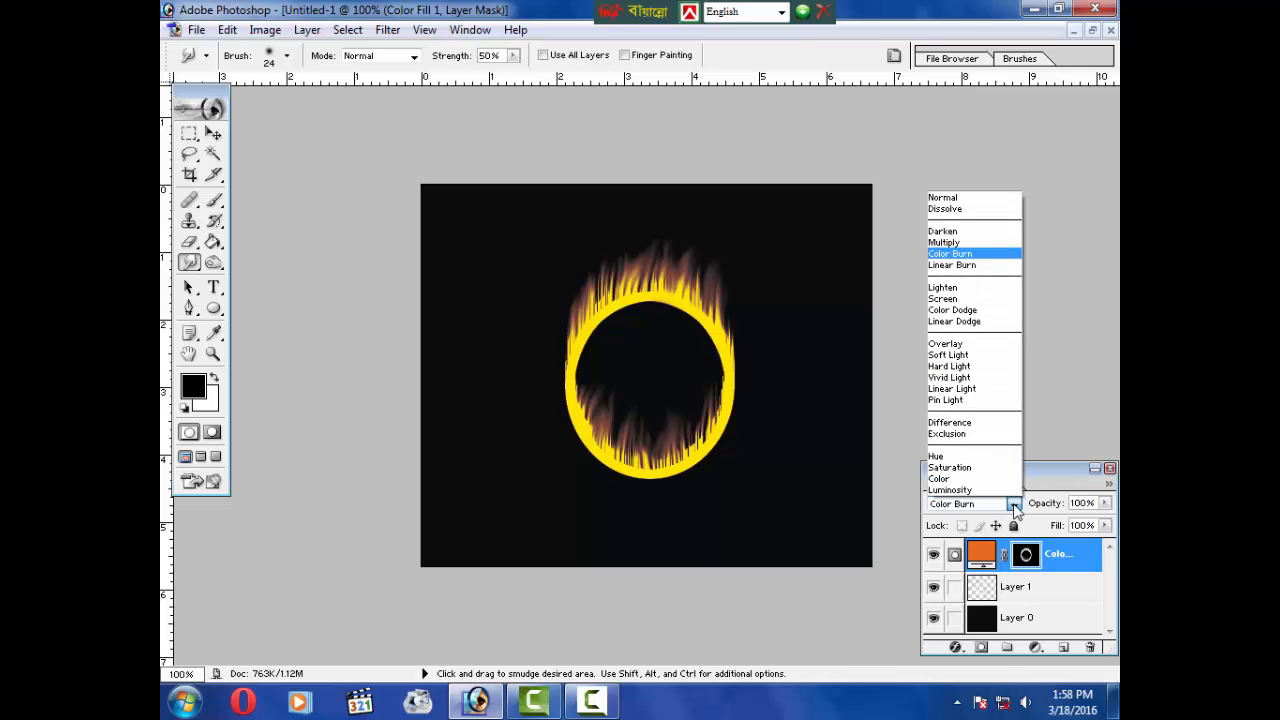
pyautogui.click(970, 378)
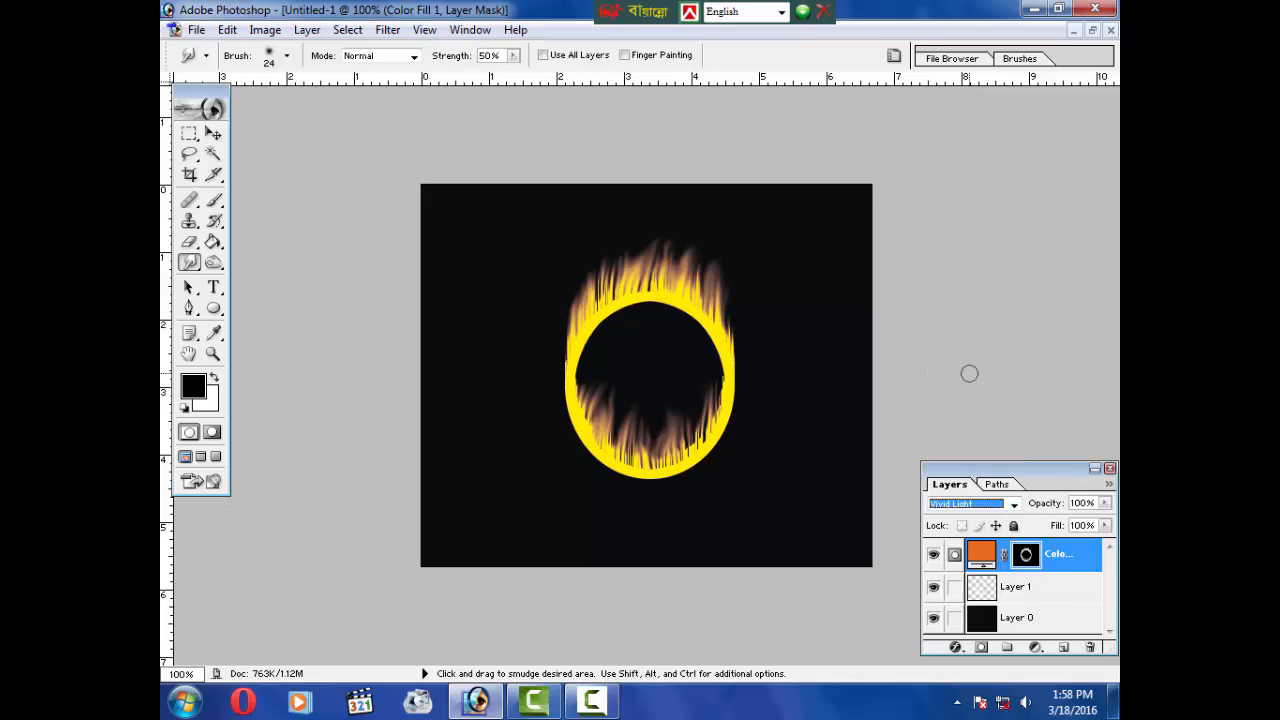
# Step: Step through further blend modes for the orange fill layer, settling on Overlay
pyautogui.press('Down')
pyautogui.press('Down')
pyautogui.press('Down')
pyautogui.press('Down')
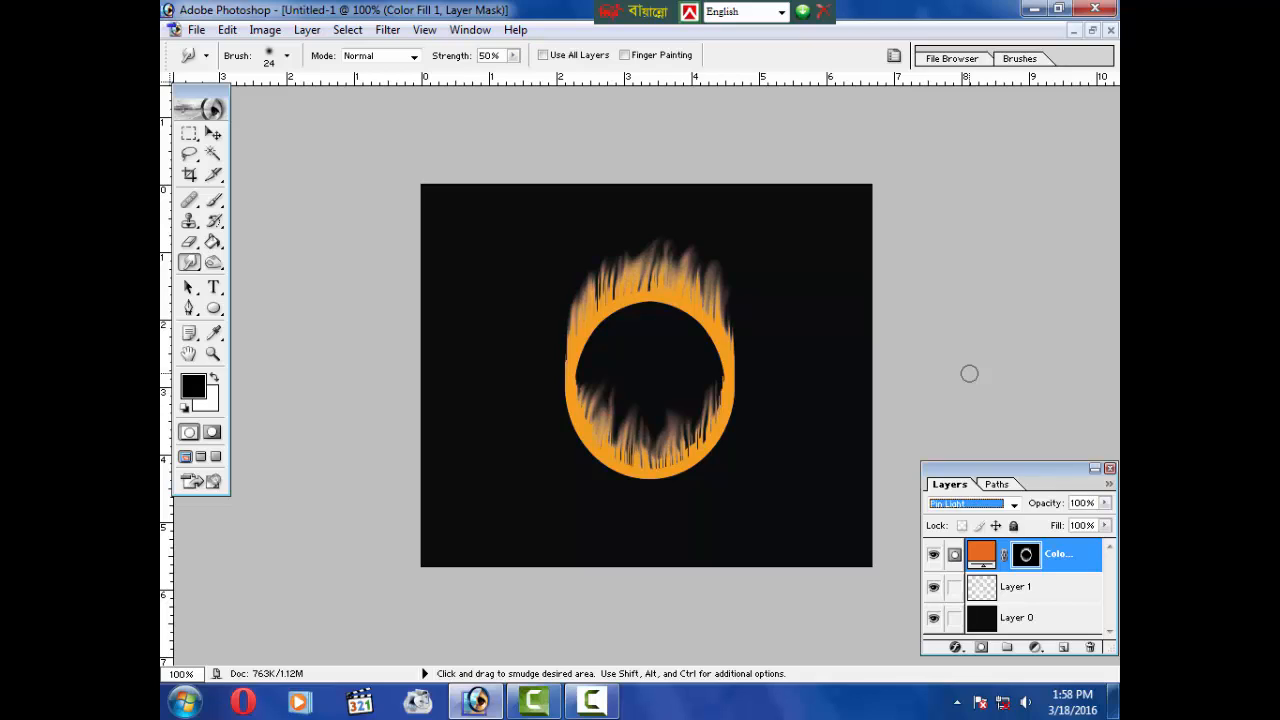
pyautogui.press('Up')
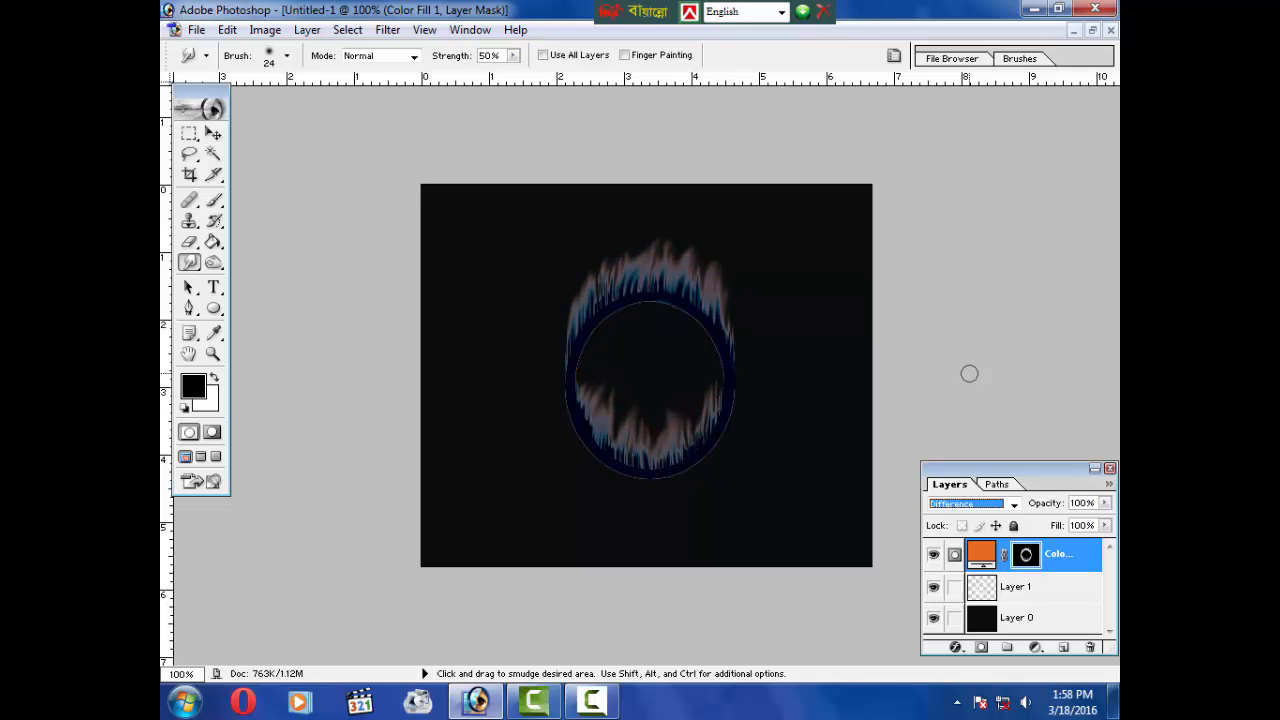
pyautogui.press('Down')
pyautogui.press('Down')
pyautogui.press('Down')
pyautogui.press('Down')
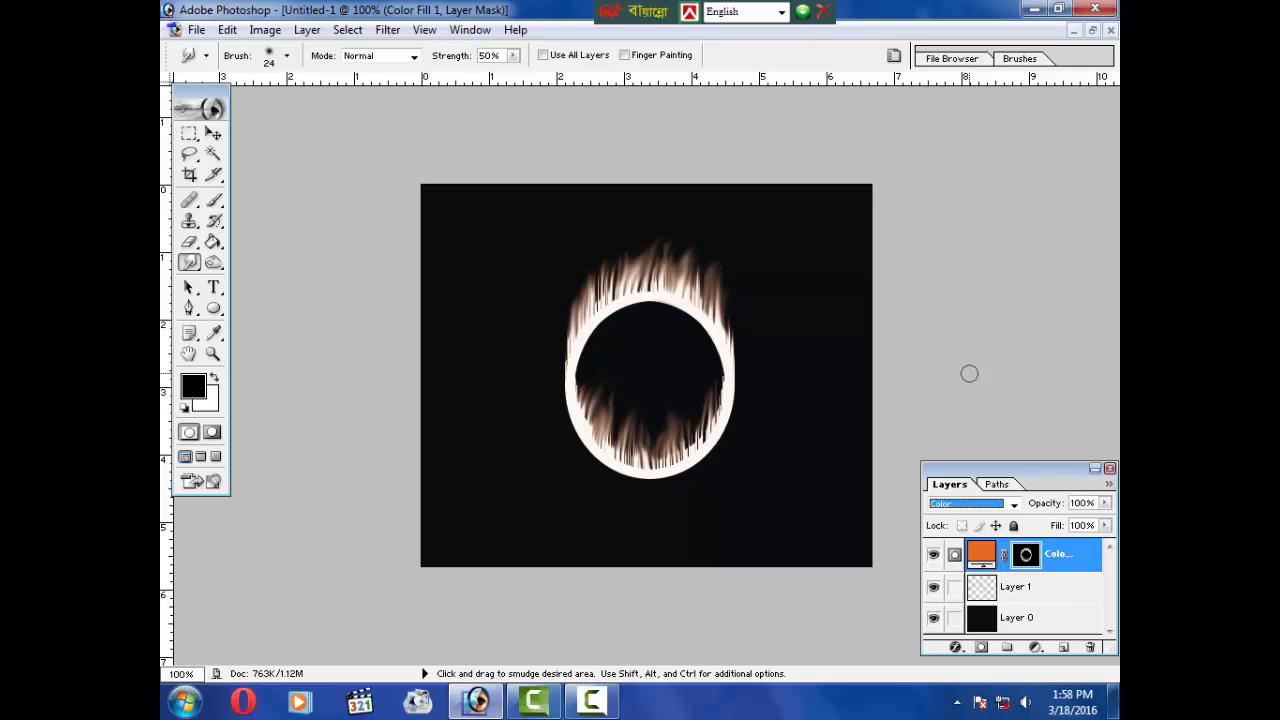
pyautogui.press('Up')
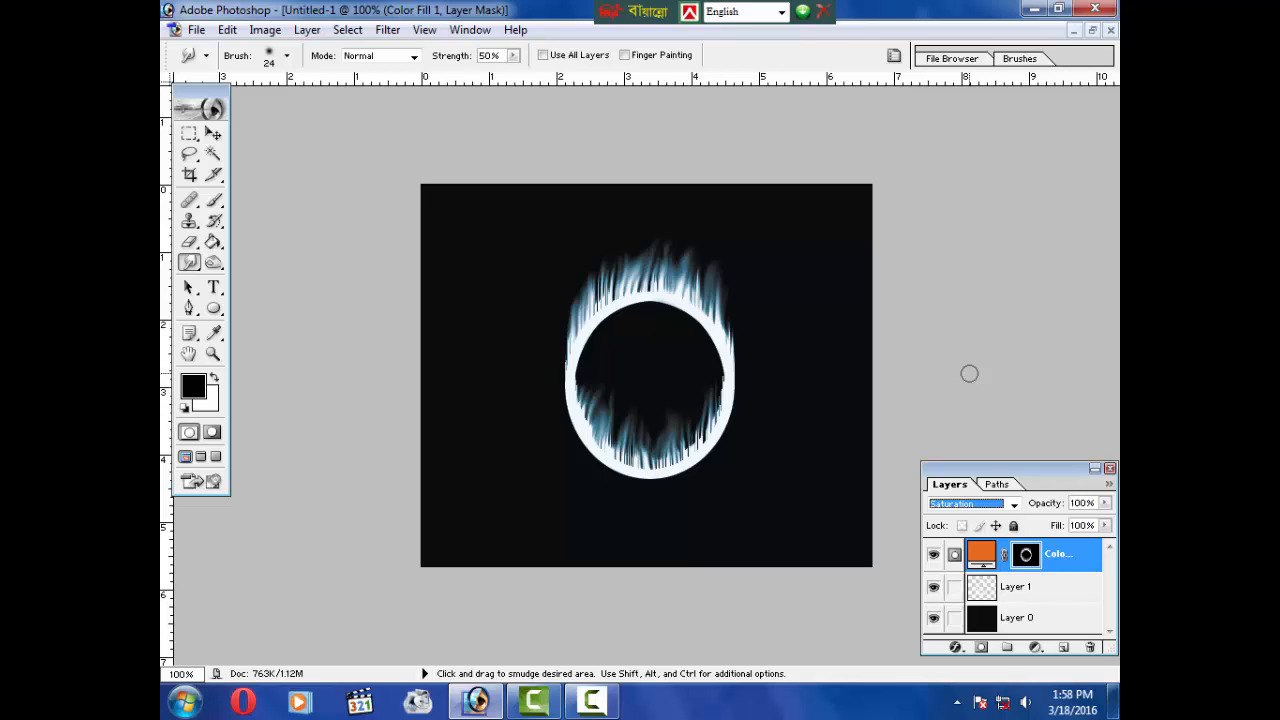
pyautogui.press('Down')
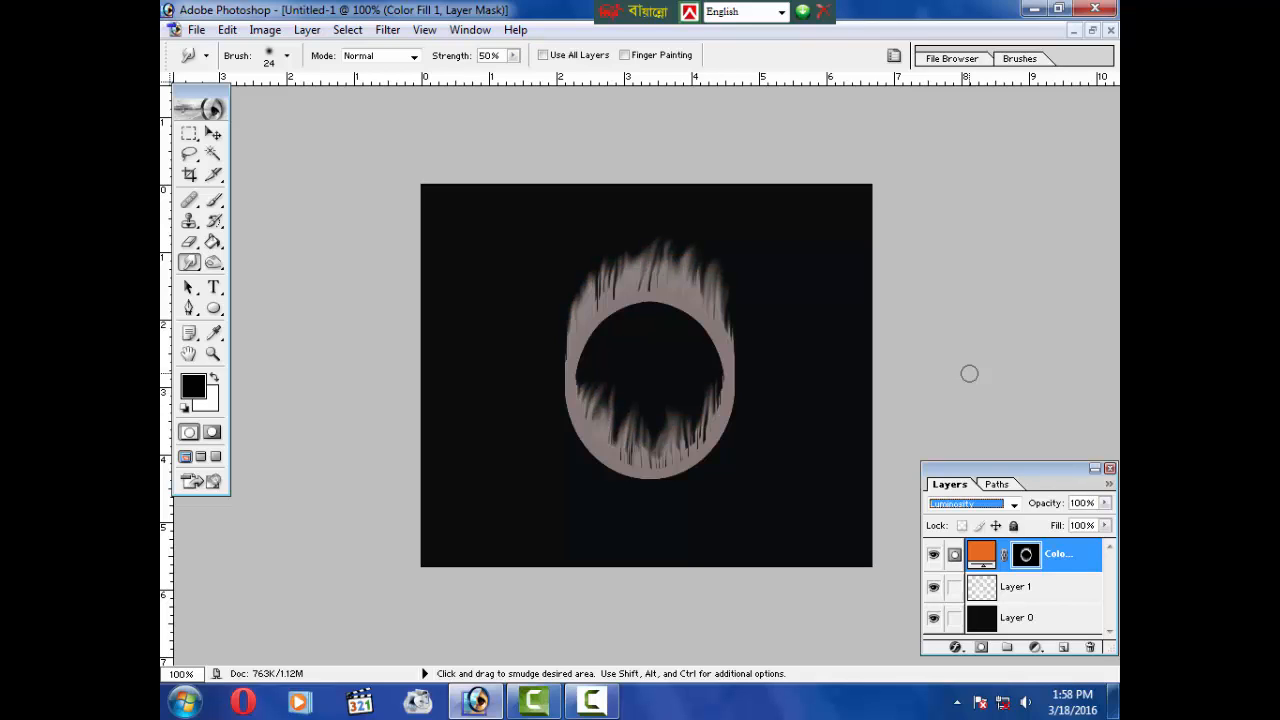
pyautogui.press('Up')
pyautogui.press('Up')
pyautogui.press('Down')
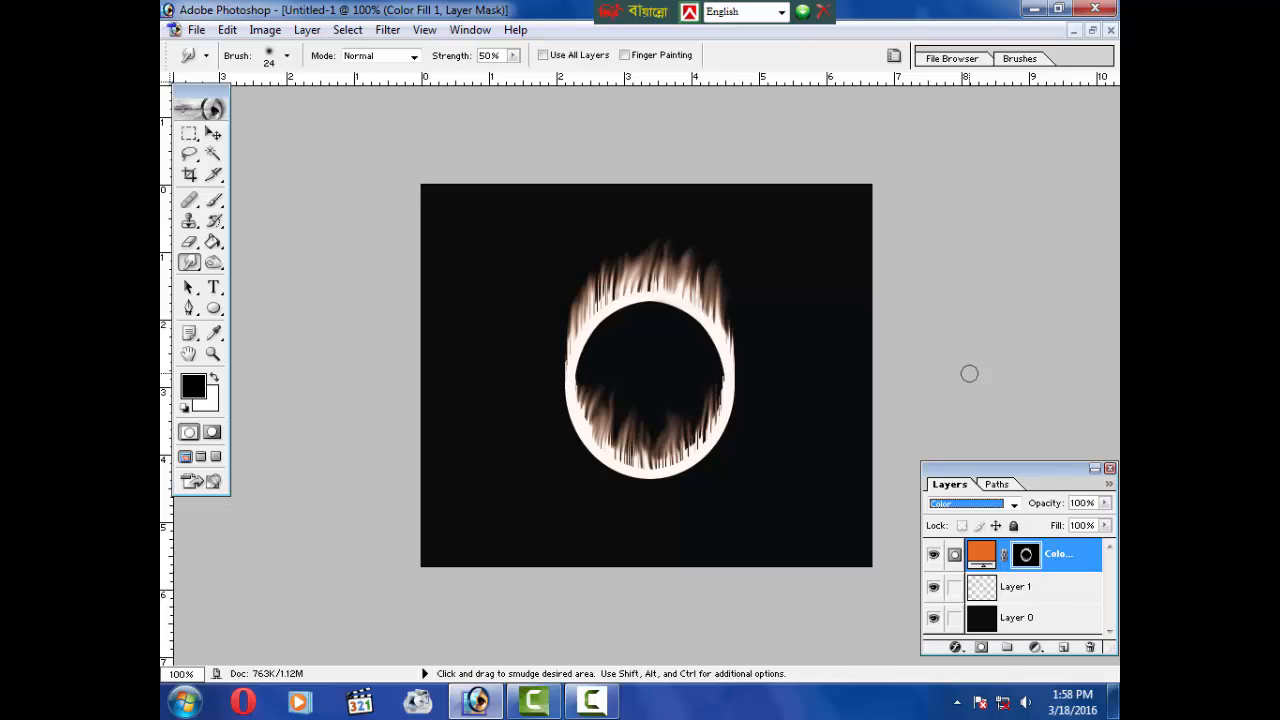
pyautogui.press('Down')
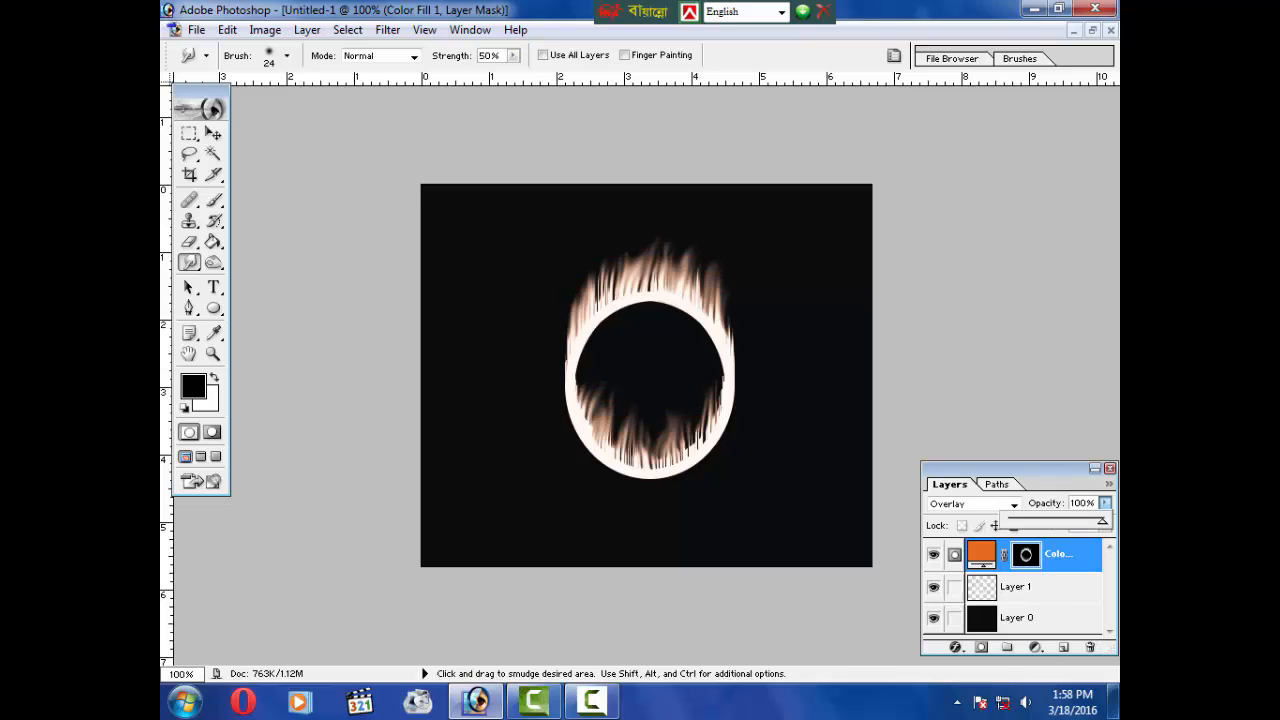
# Step: Reload the ring layer's pixels as a selection and add a second Solid Color fill layer with colour fc3030
pyautogui.keyDown('ctrl'); pyautogui.click(984, 591); pyautogui.keyUp('ctrl')
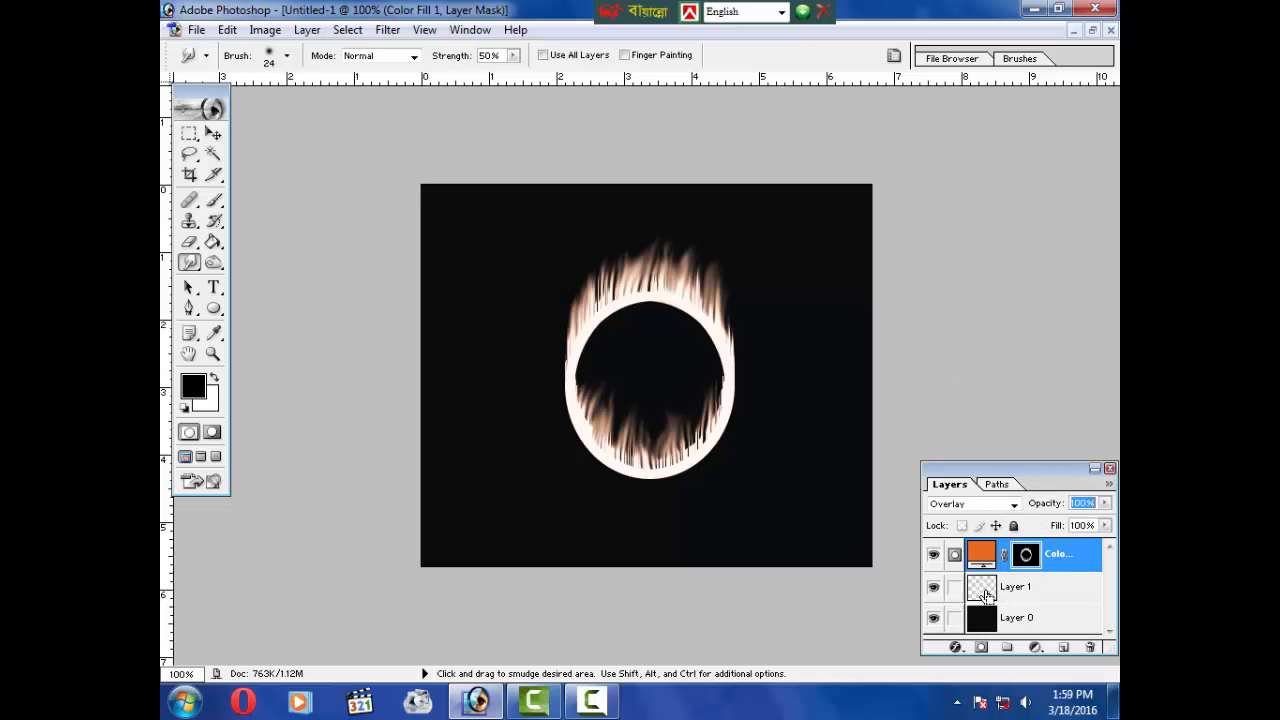
pyautogui.keyDown('ctrl'); pyautogui.click(984, 591); pyautogui.keyUp('ctrl')
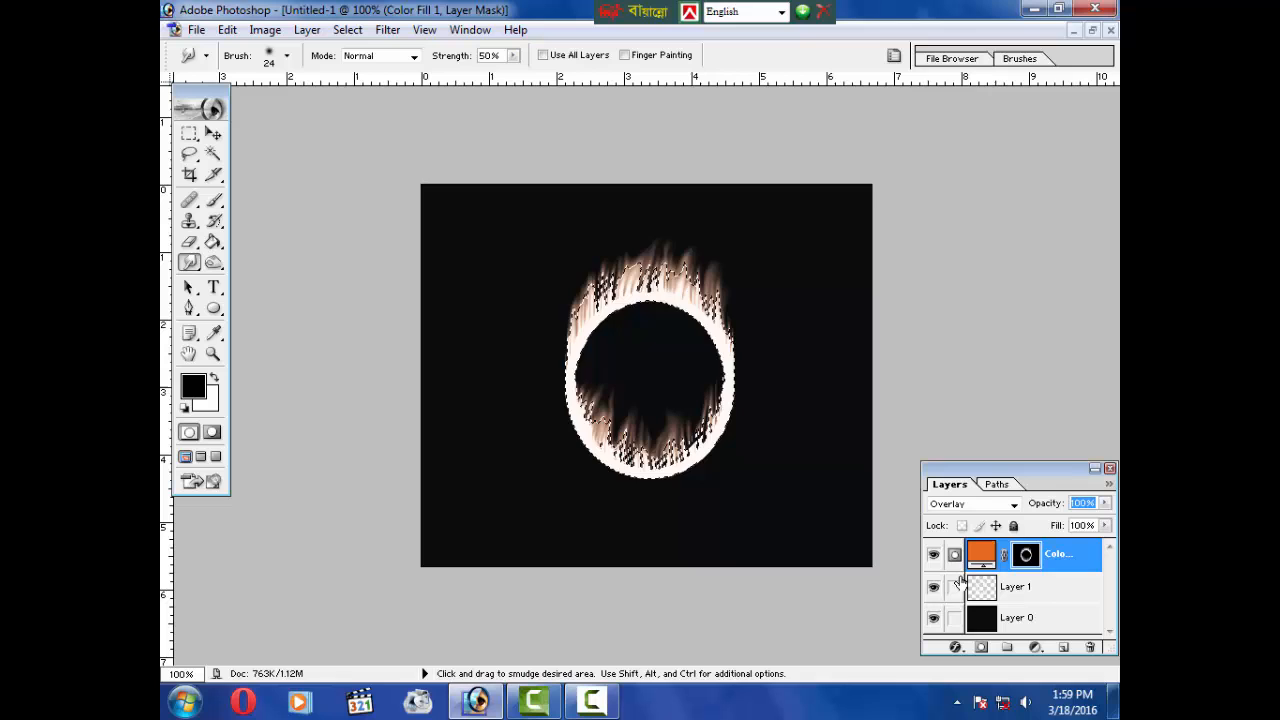
pyautogui.click(1038, 648)
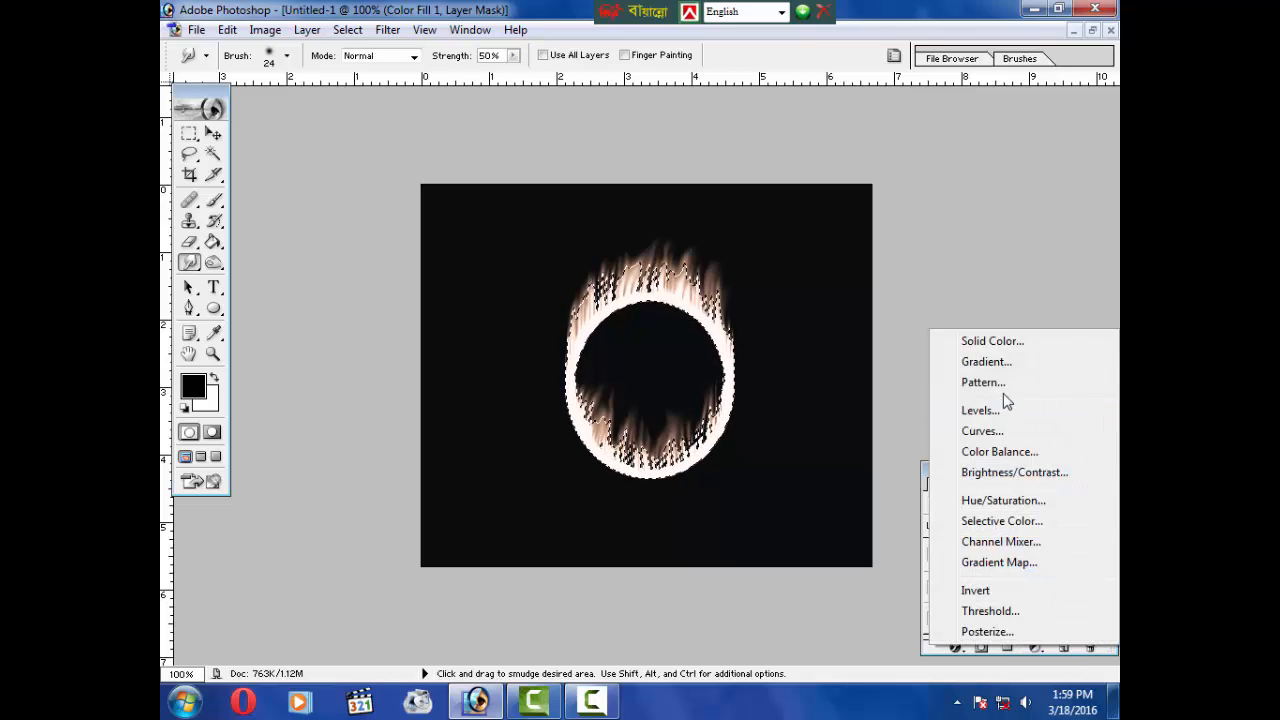
pyautogui.click(1006, 344)
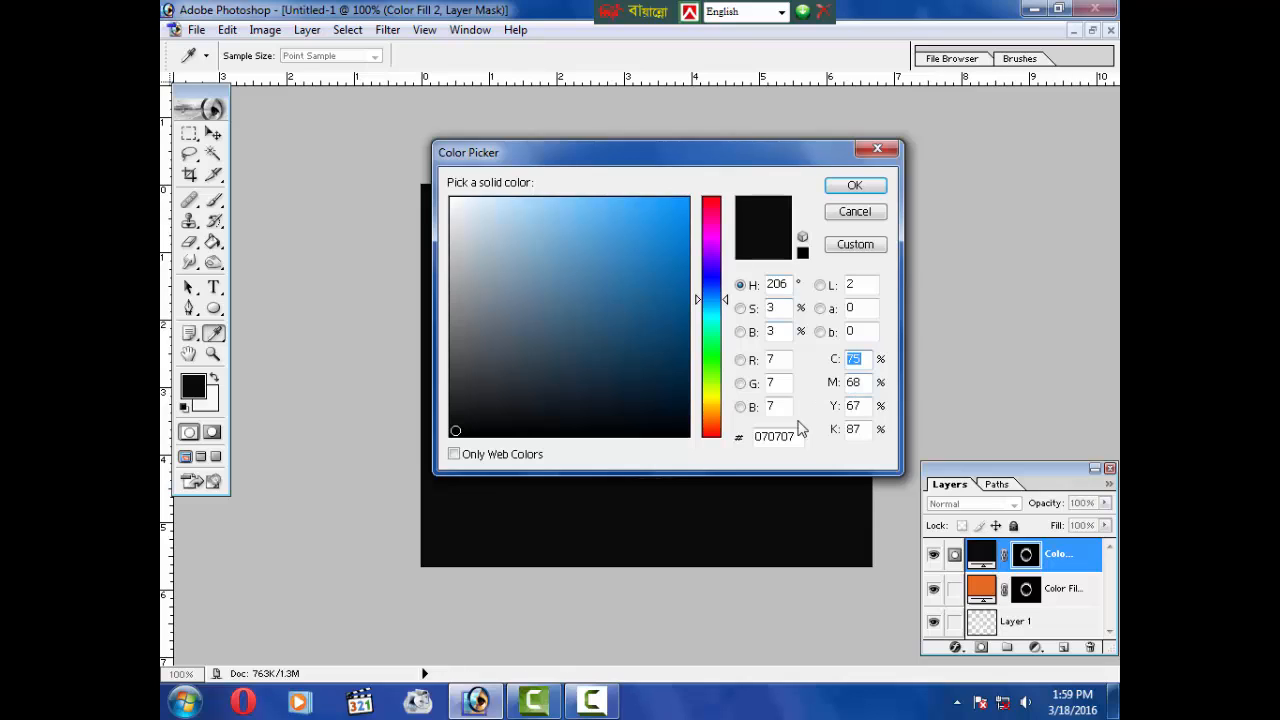
pyautogui.moveTo(800, 437); pyautogui.dragTo(755, 438)
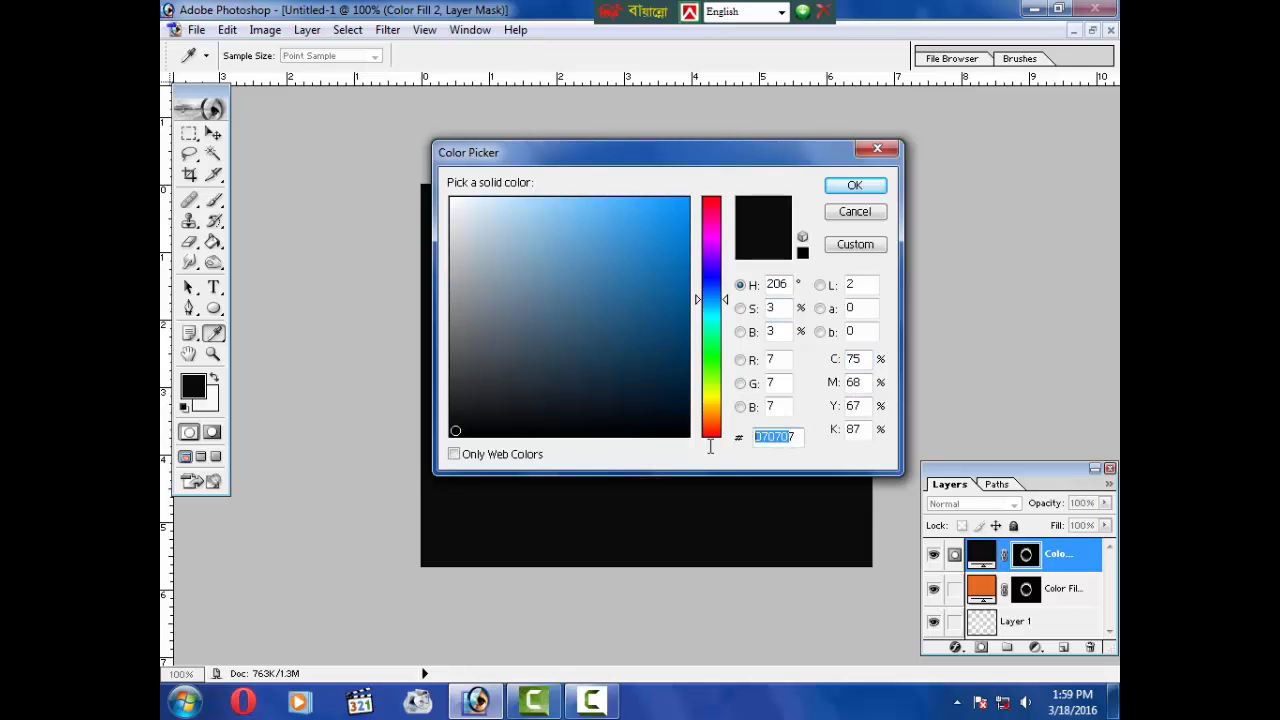
pyautogui.click(801, 436)
pyautogui.moveTo(801, 436); pyautogui.dragTo(747, 444)
pyautogui.press('BackSpace')
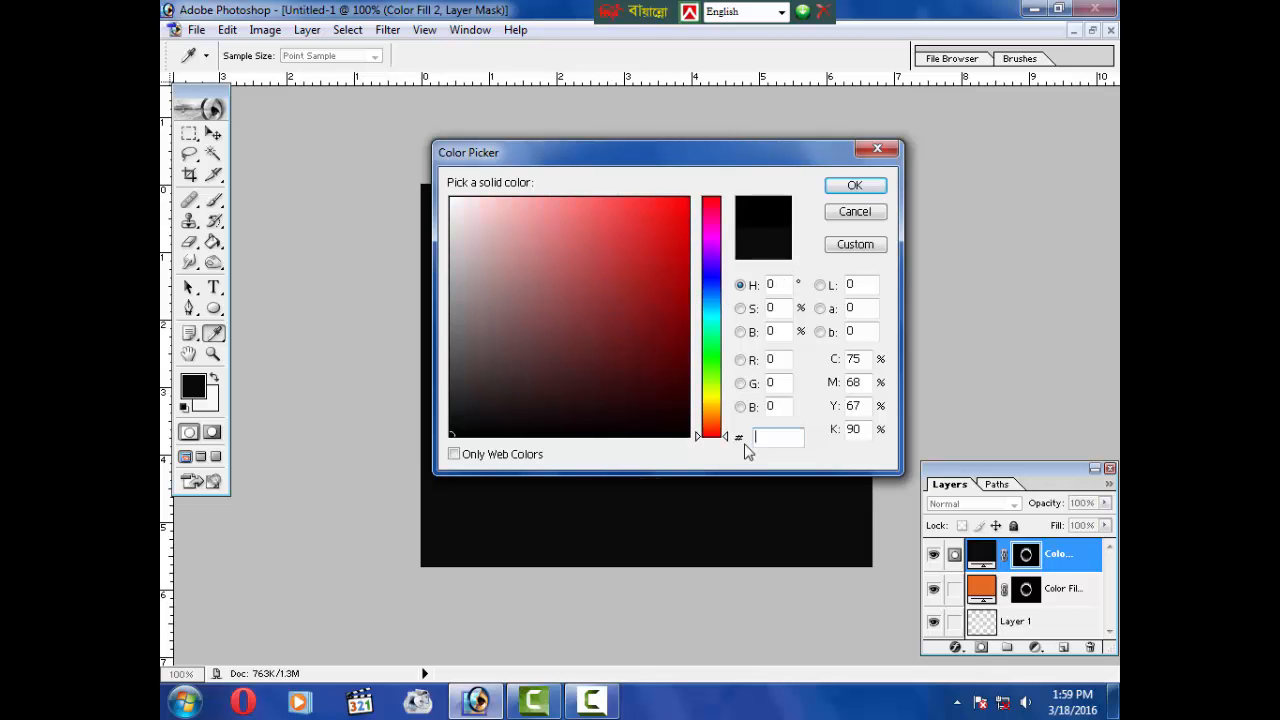
pyautogui.write('fc3')
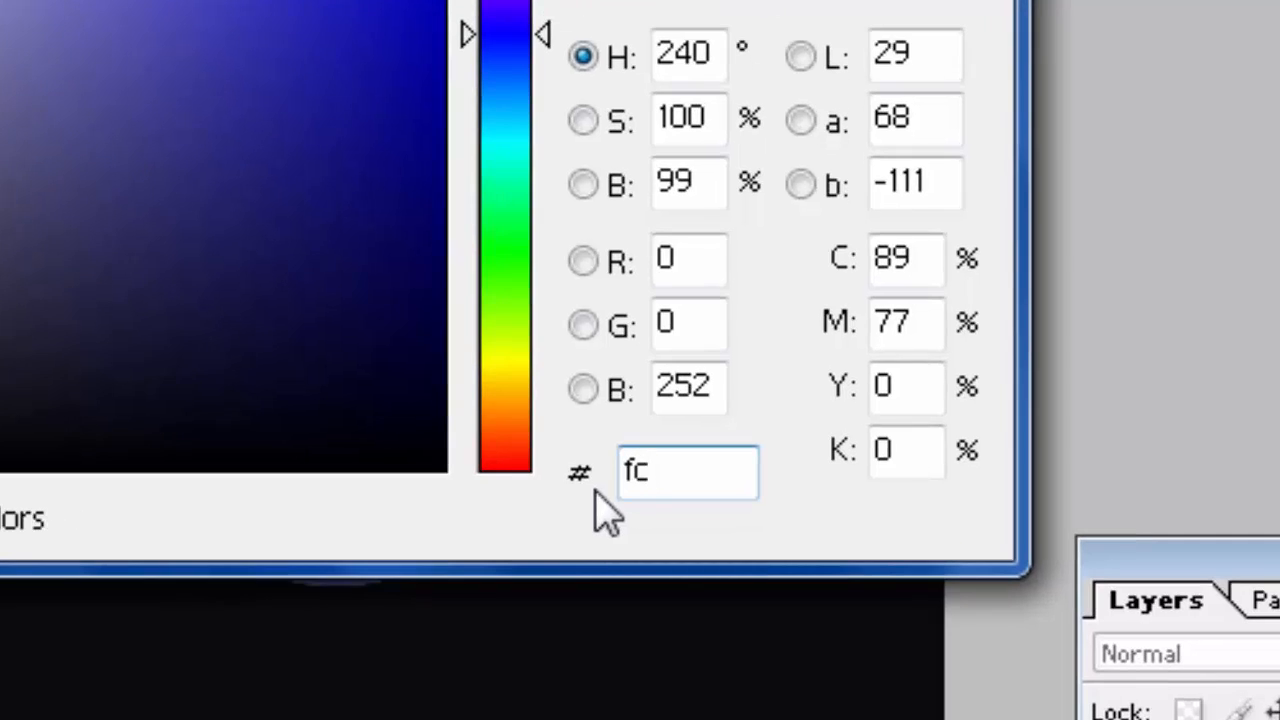
pyautogui.write('030')
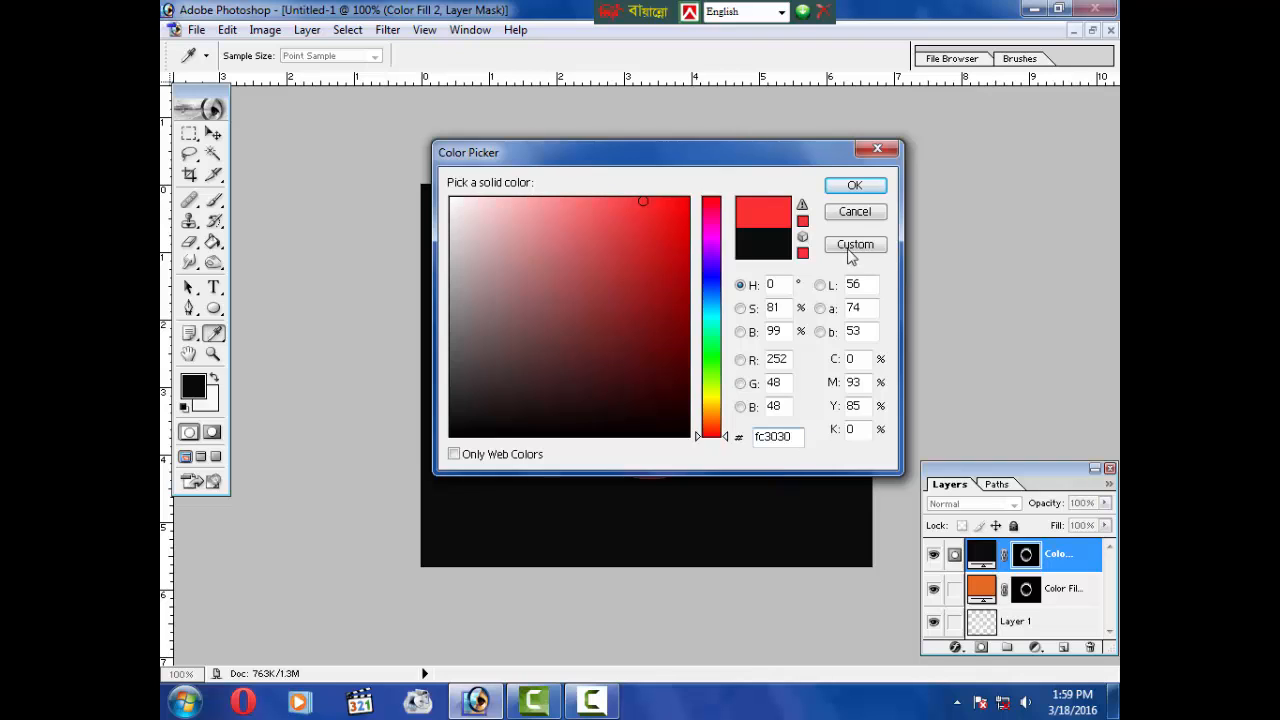
pyautogui.click(855, 188)
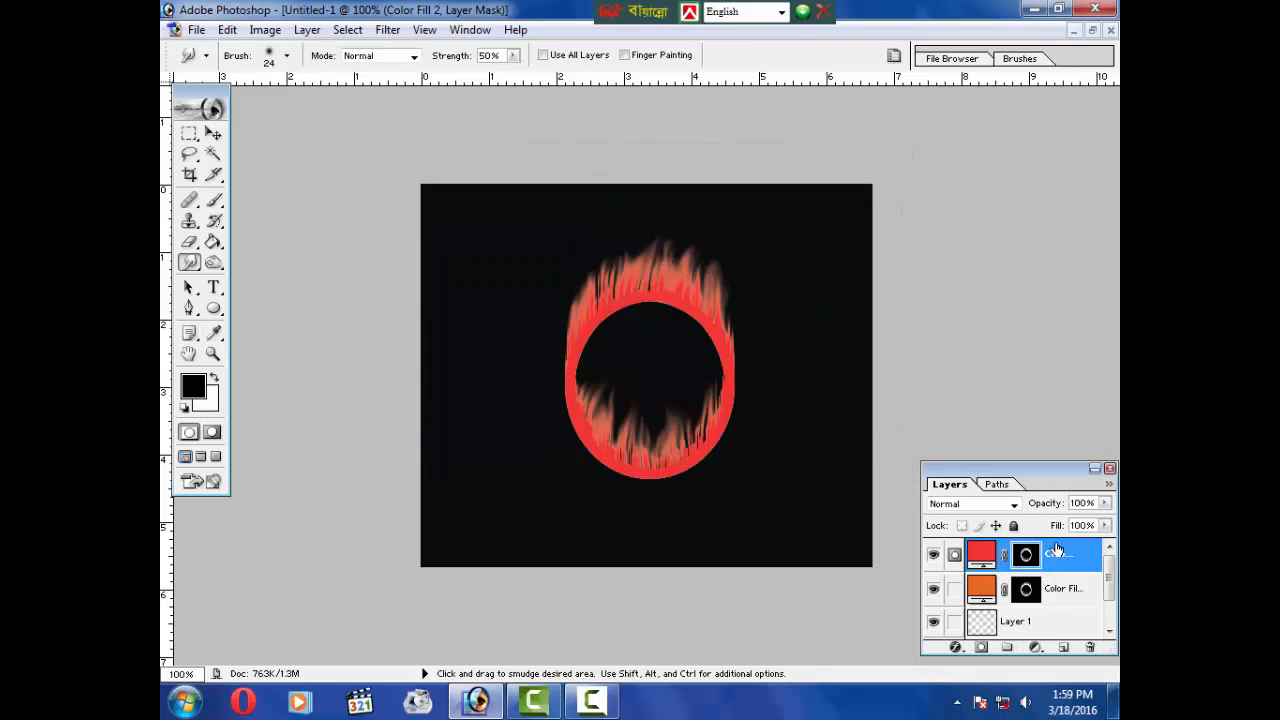
# Step: Preview the Color Dodge, Hard Light, Difference, Vivid Light and Luminosity blend modes on the red fill layer
pyautogui.click(1011, 504)
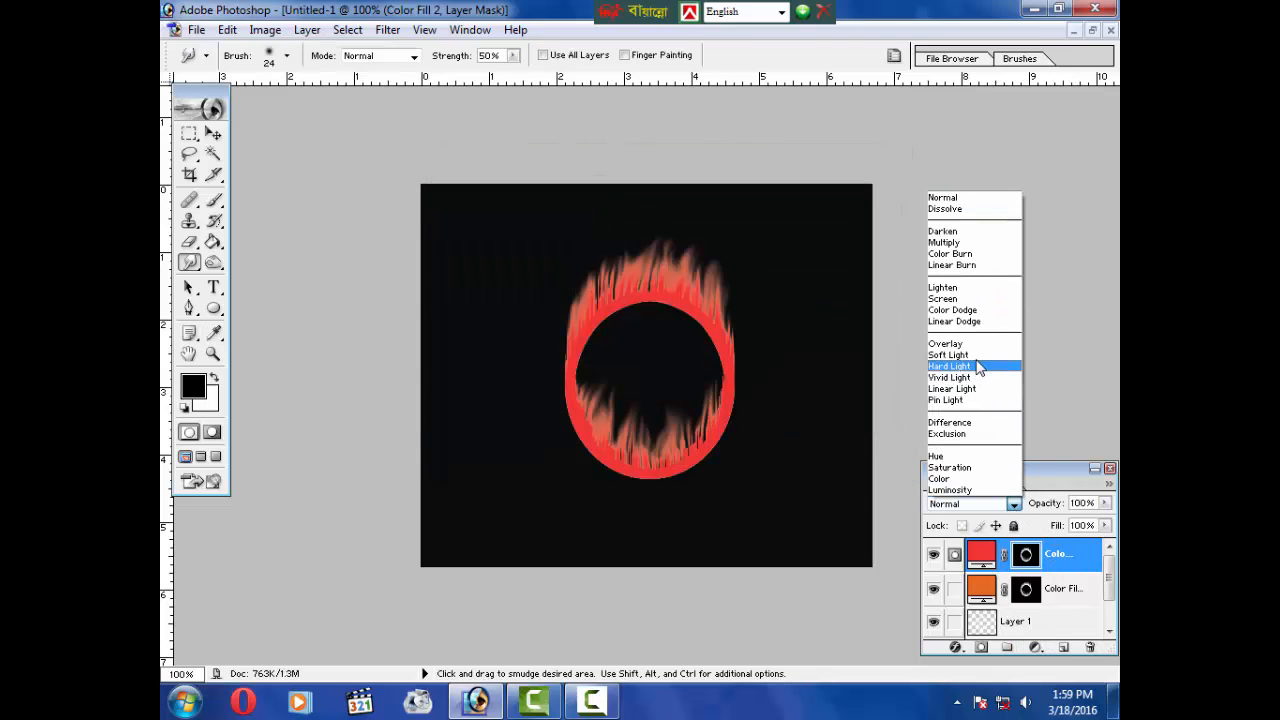
pyautogui.click(965, 310)
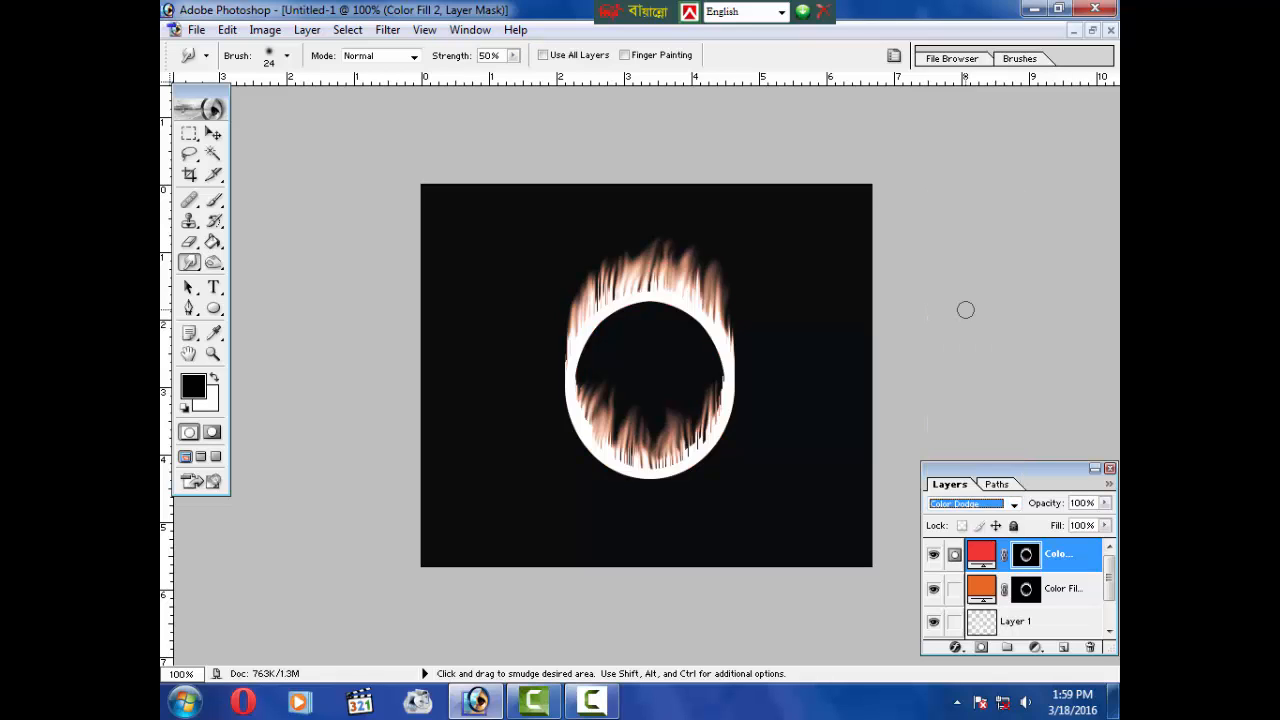
pyautogui.press('Up')
pyautogui.press('Up')
pyautogui.press('Down')
pyautogui.press('Down')
pyautogui.press('Down')
pyautogui.press('Down')
pyautogui.press('Down')
pyautogui.press('Down')
pyautogui.press('Down')
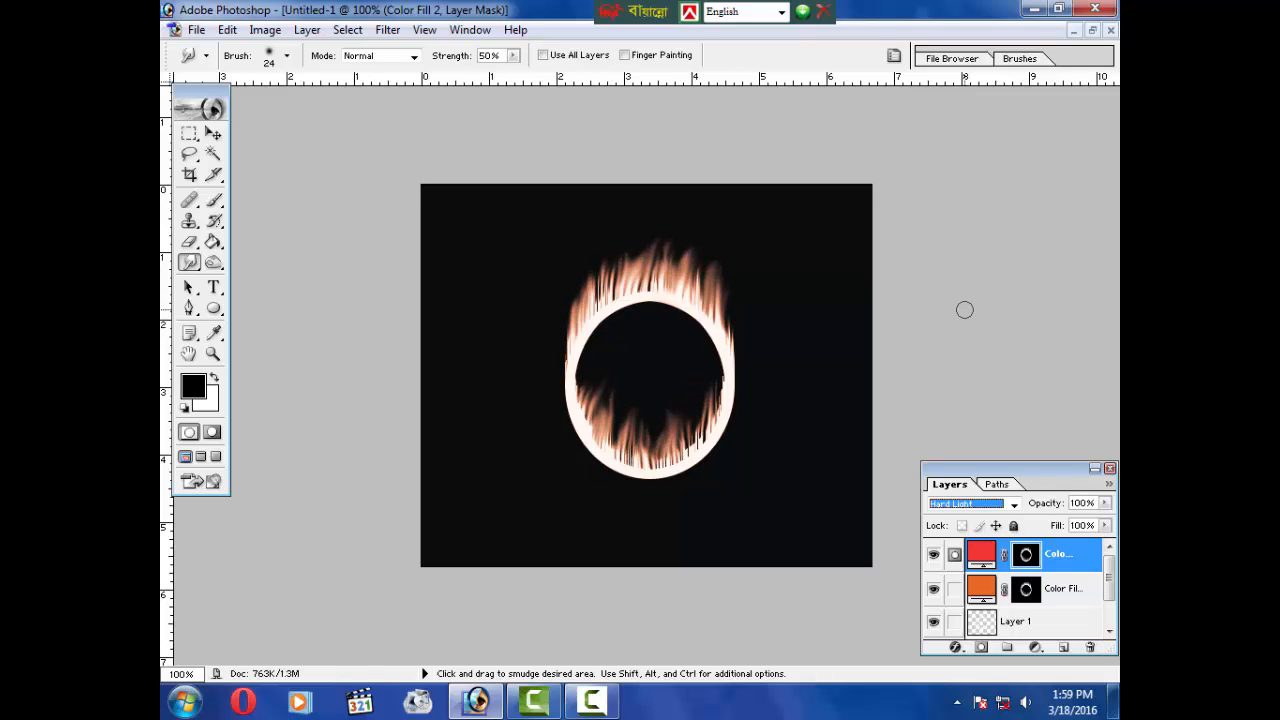
pyautogui.press('Up')
pyautogui.press('Up')
pyautogui.press('Down')
pyautogui.press('Down')
pyautogui.press('Down')
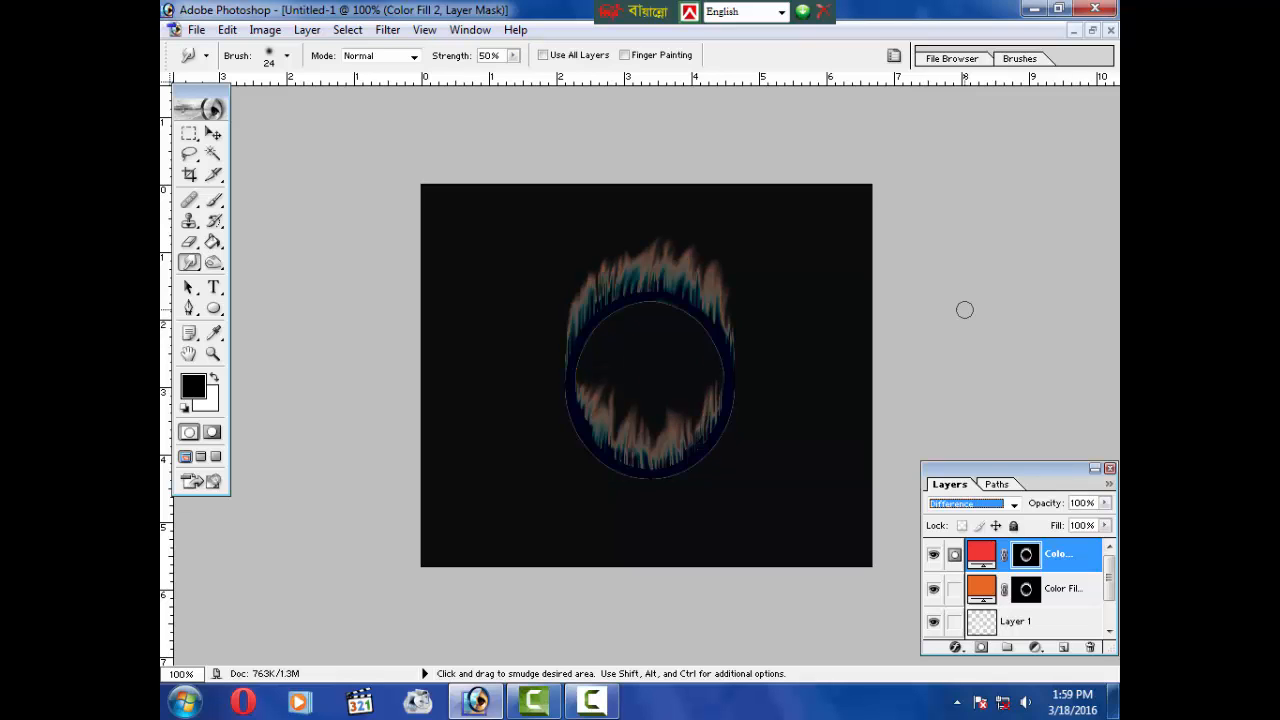
pyautogui.press('Up')
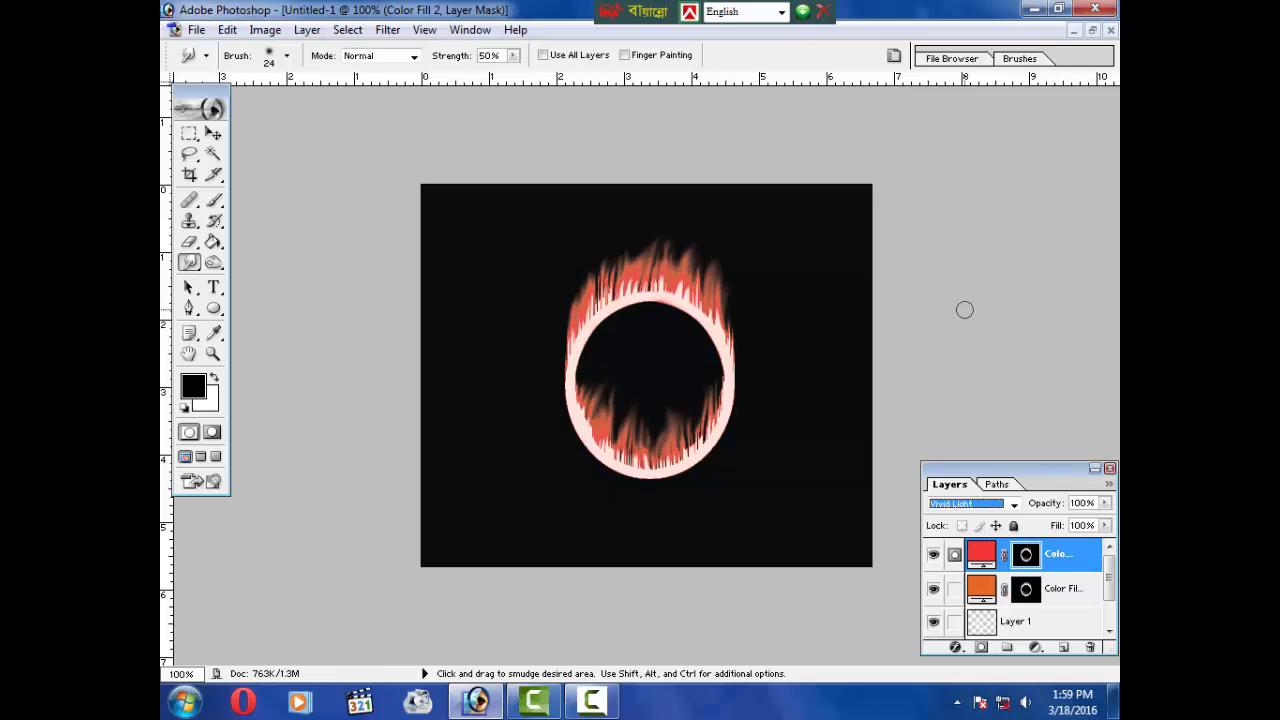
pyautogui.press('Down')
pyautogui.press('Down')
pyautogui.press('Down')
pyautogui.press('Down')
pyautogui.press('Down')
pyautogui.press('Down')
pyautogui.press('Down')
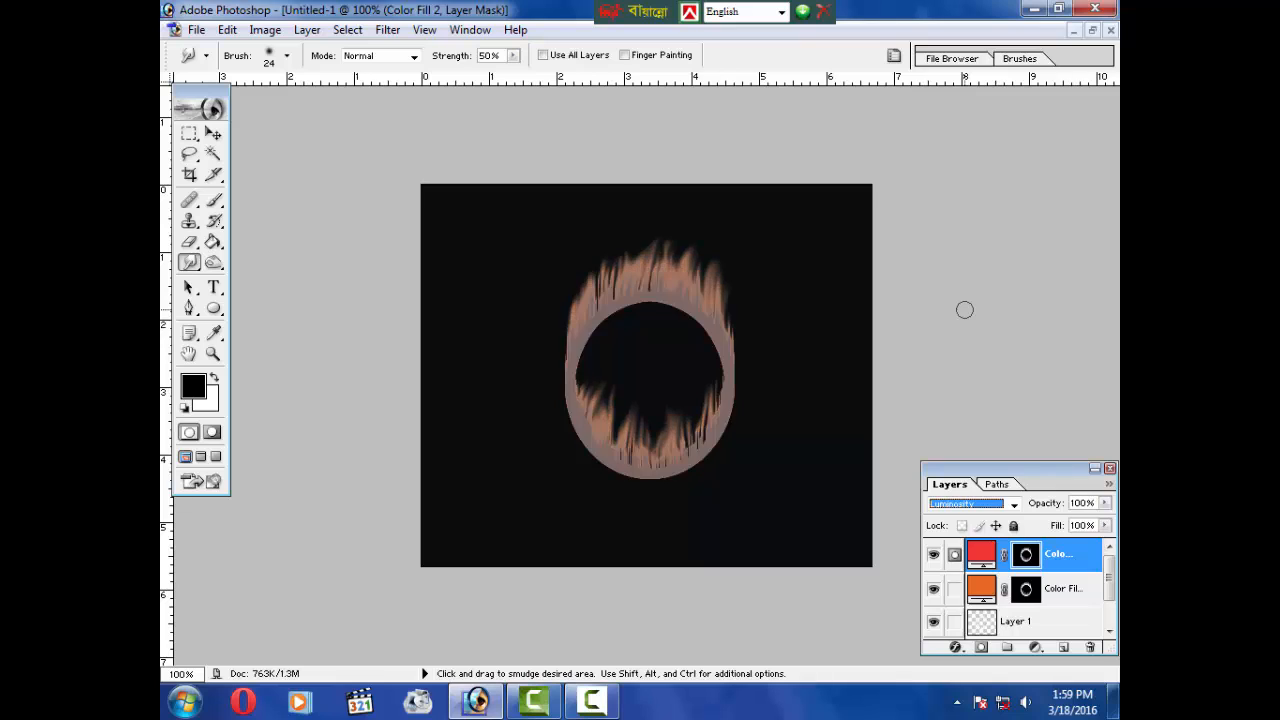
pyautogui.press('Up')
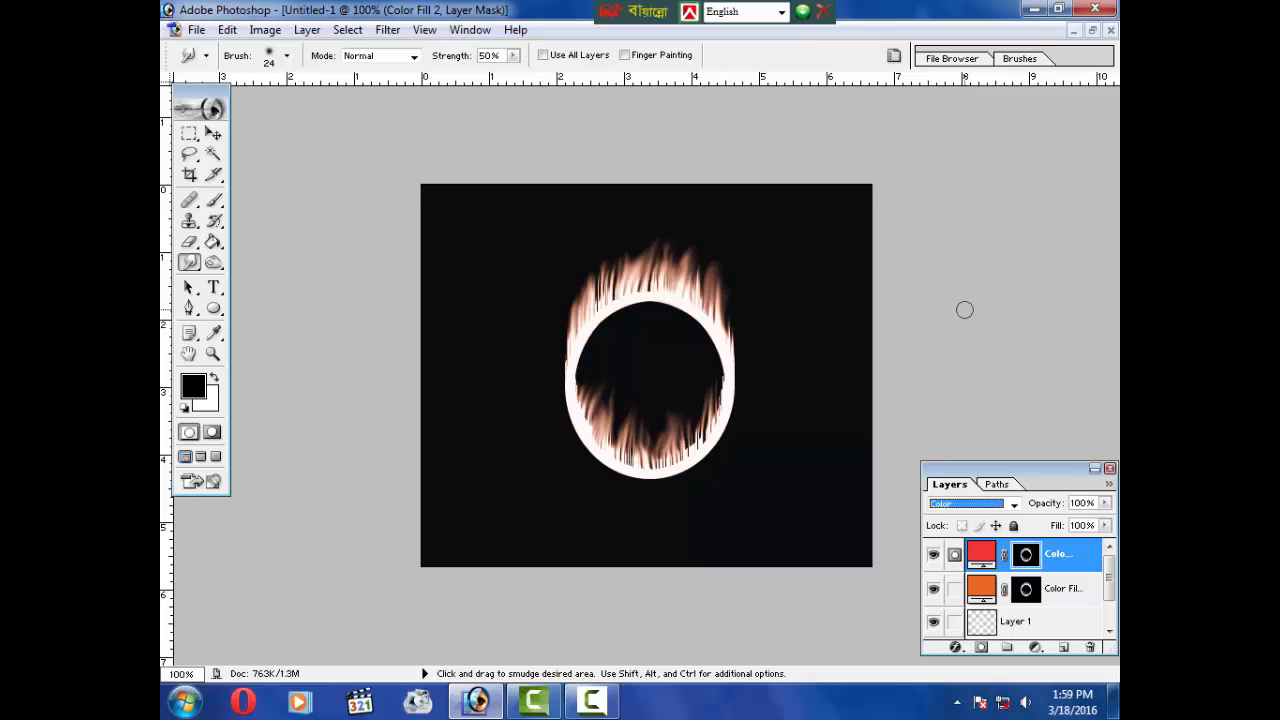
# Step: Cycle back through the Color, Soft Light, Hard Light, Color Dodge, Normal and Color Burn modes on the red fill layer
pyautogui.press('Up')
pyautogui.press('Up')
pyautogui.press('Up')
pyautogui.press('Up')
pyautogui.press('Up')
pyautogui.press('Up')
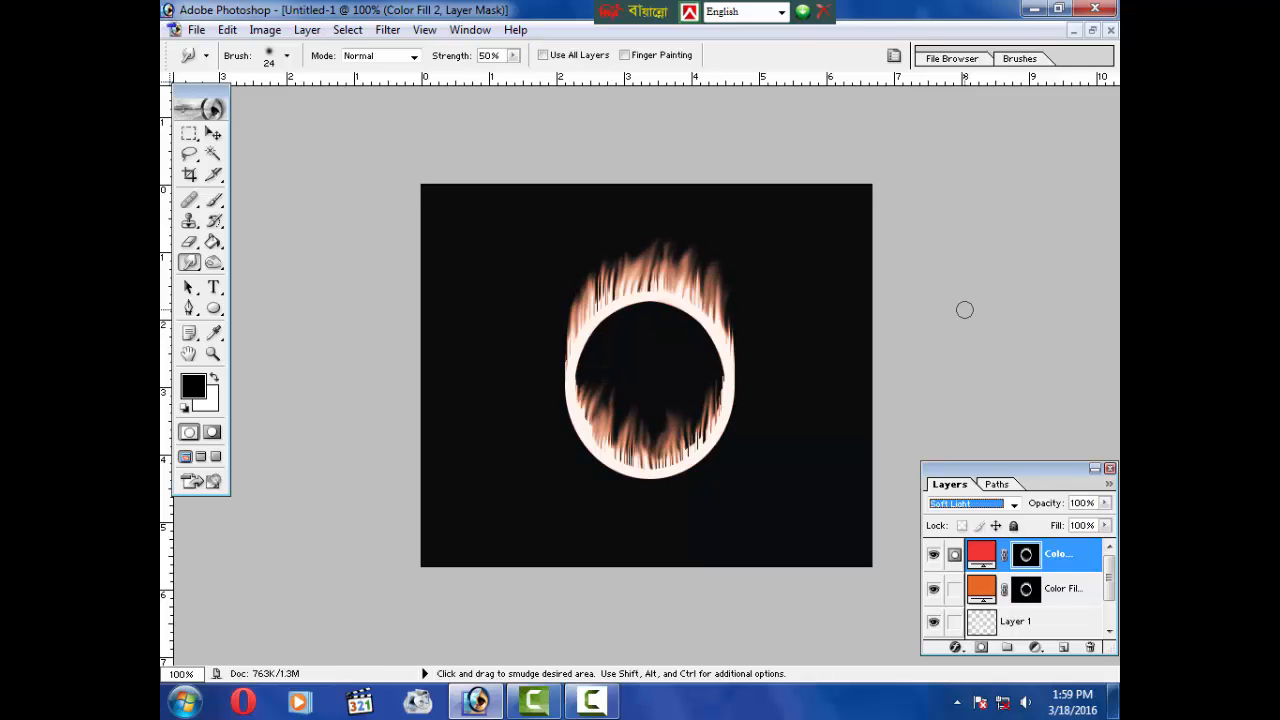
pyautogui.press('Down')
pyautogui.press('Up')
pyautogui.press('Up')
pyautogui.press('Up')
pyautogui.press('Up')
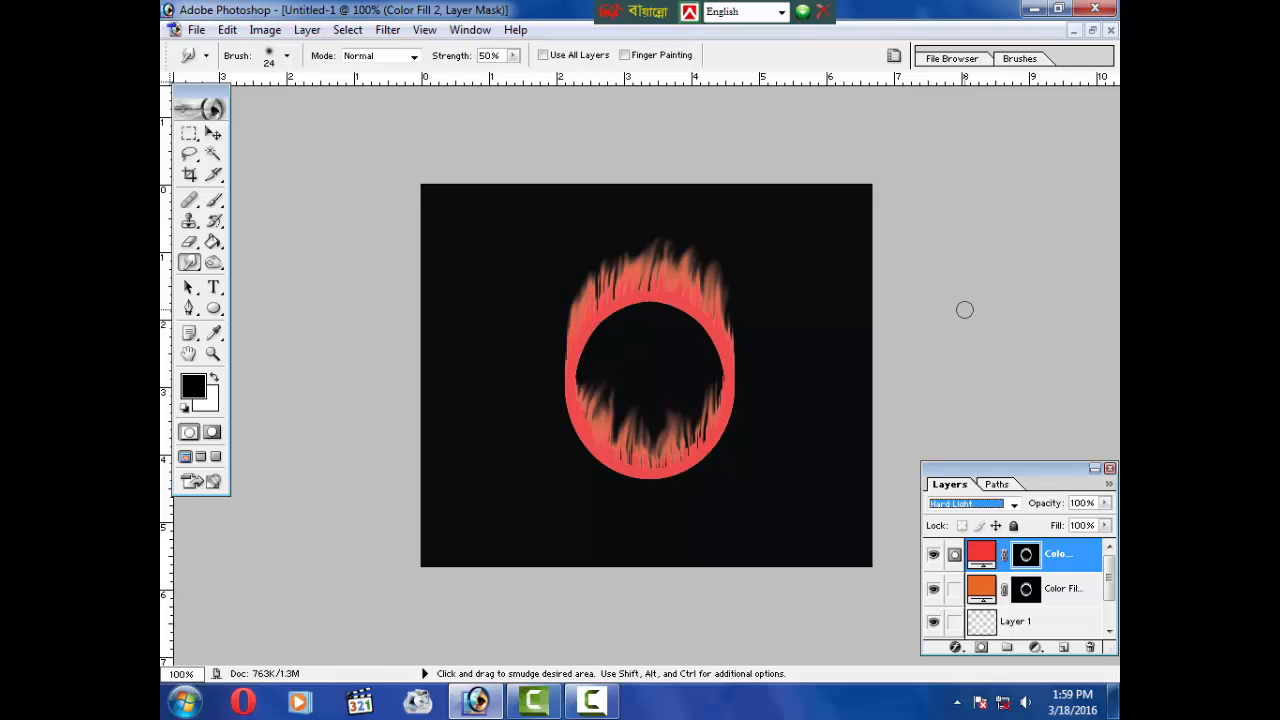
pyautogui.press('Up')
pyautogui.press('Up')
pyautogui.press('Up')
pyautogui.press('Up')
pyautogui.press('Up')
pyautogui.press('Up')
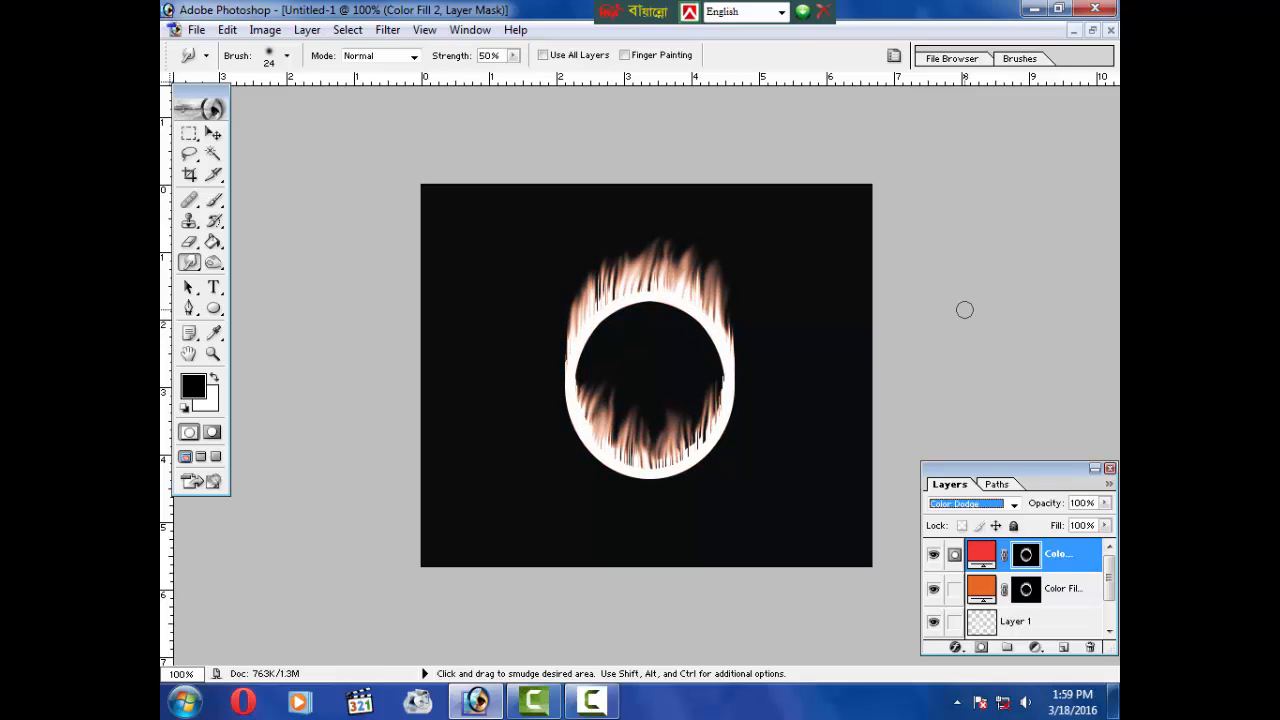
pyautogui.press('Up')
pyautogui.press('Up')
pyautogui.press('Up')
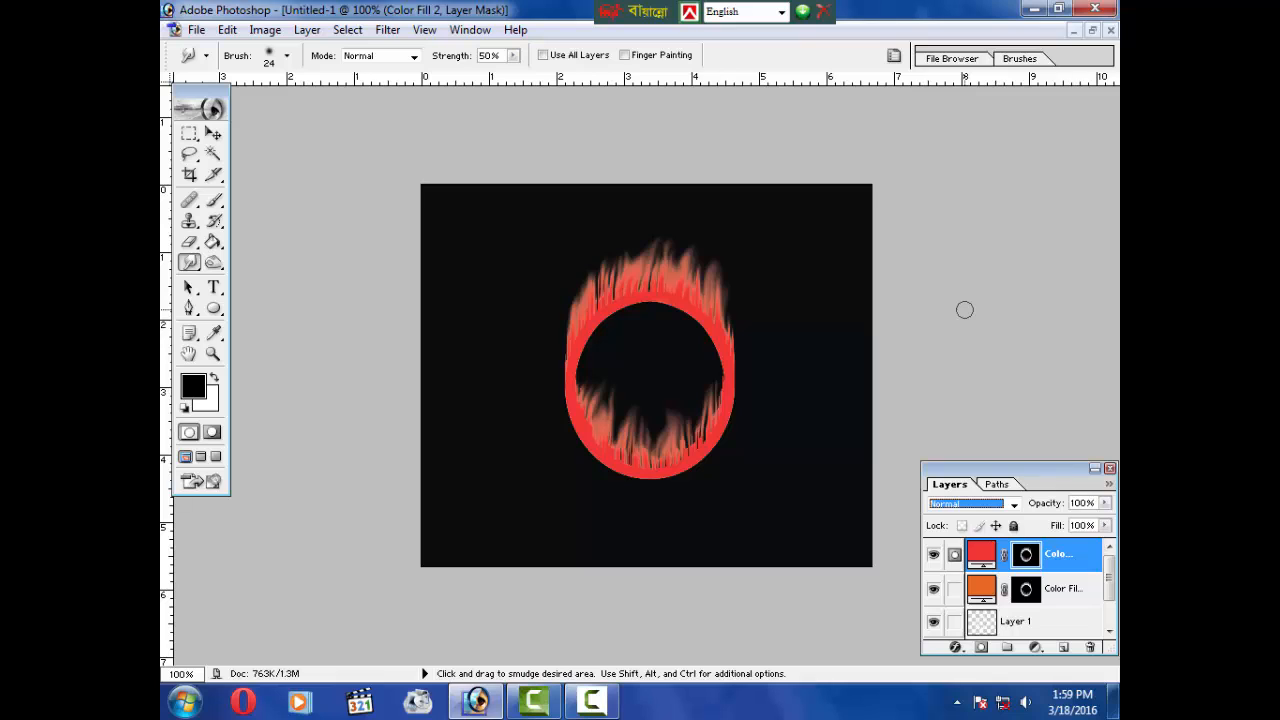
pyautogui.press('Down')
pyautogui.press('Down')
pyautogui.press('Down')
pyautogui.press('Down')
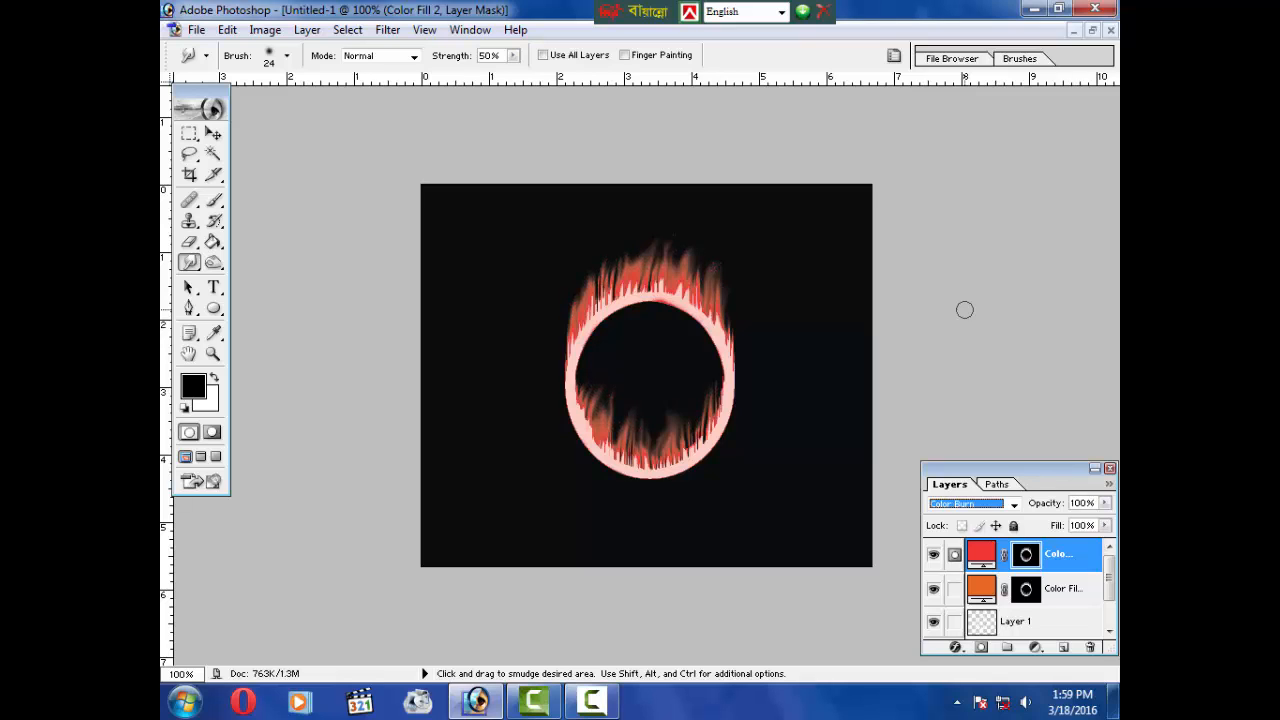
# Step: Set the red fill layer to Vivid Light blend mode and lower its opacity to about 66%
pyautogui.click(1014, 504)
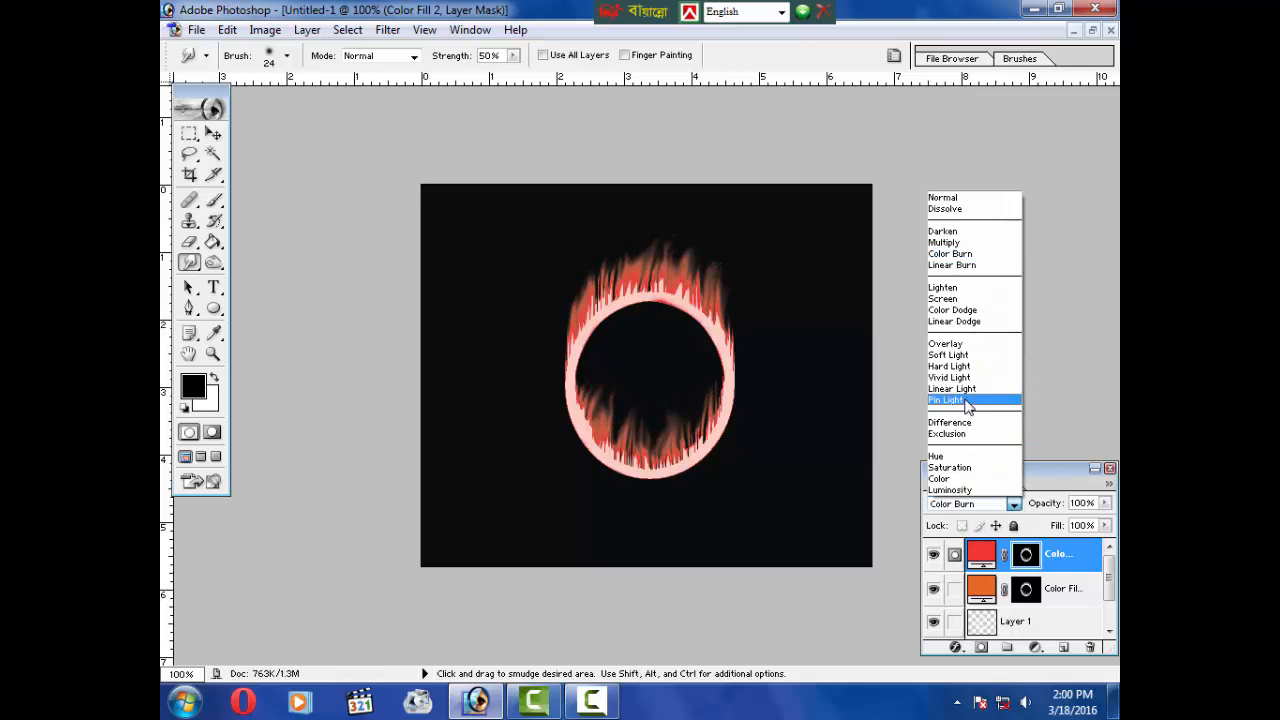
pyautogui.click(961, 389)
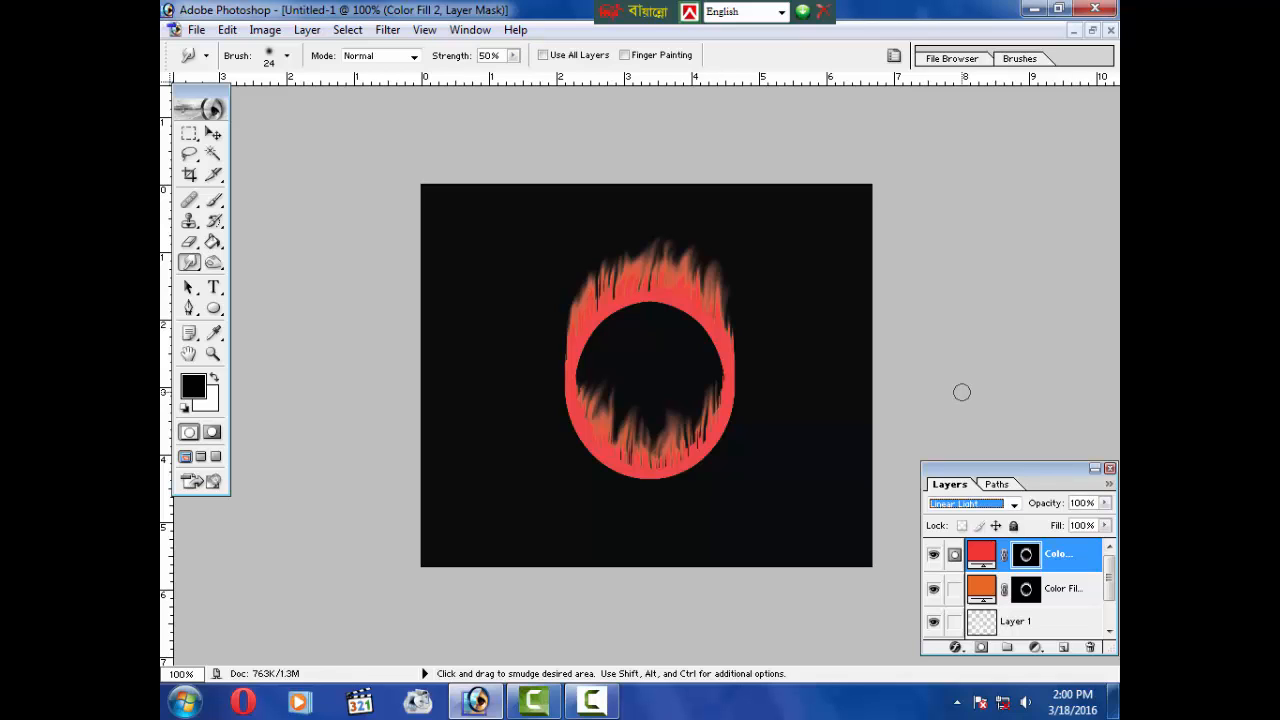
pyautogui.press('Down')
pyautogui.press('Down')
pyautogui.press('Down')
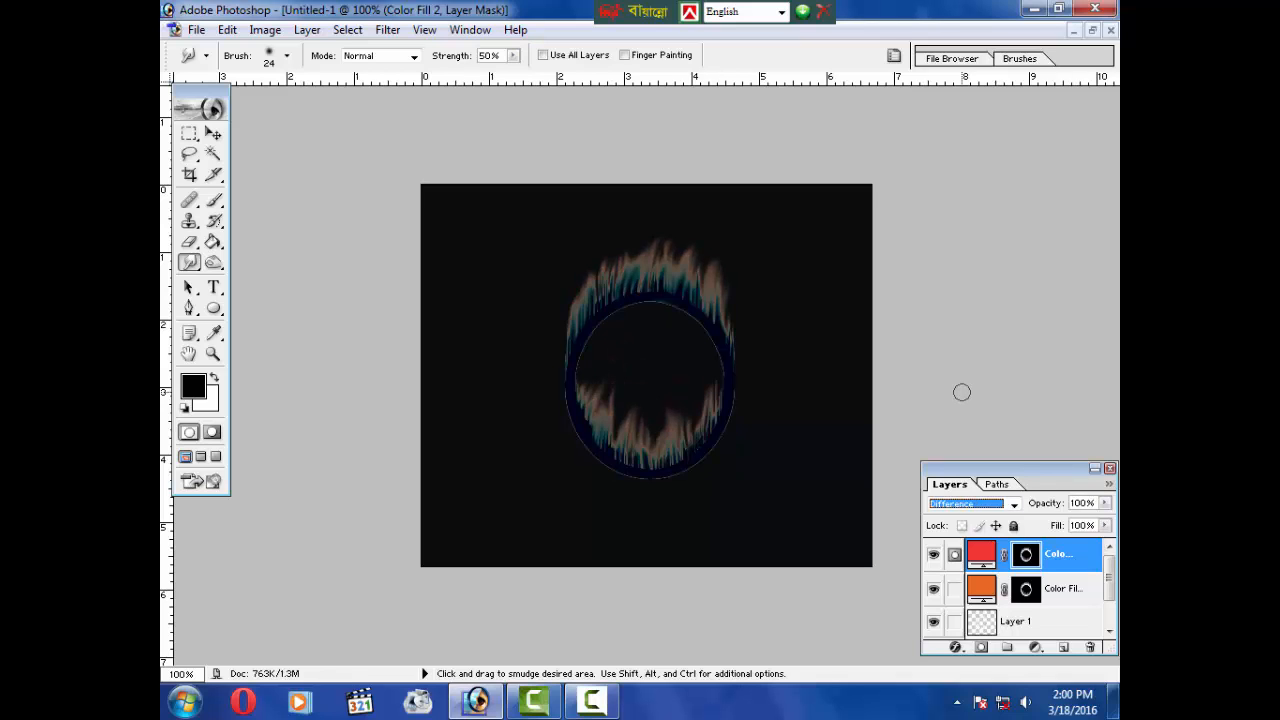
pyautogui.press('Up')
pyautogui.press('Up')
pyautogui.press('Up')
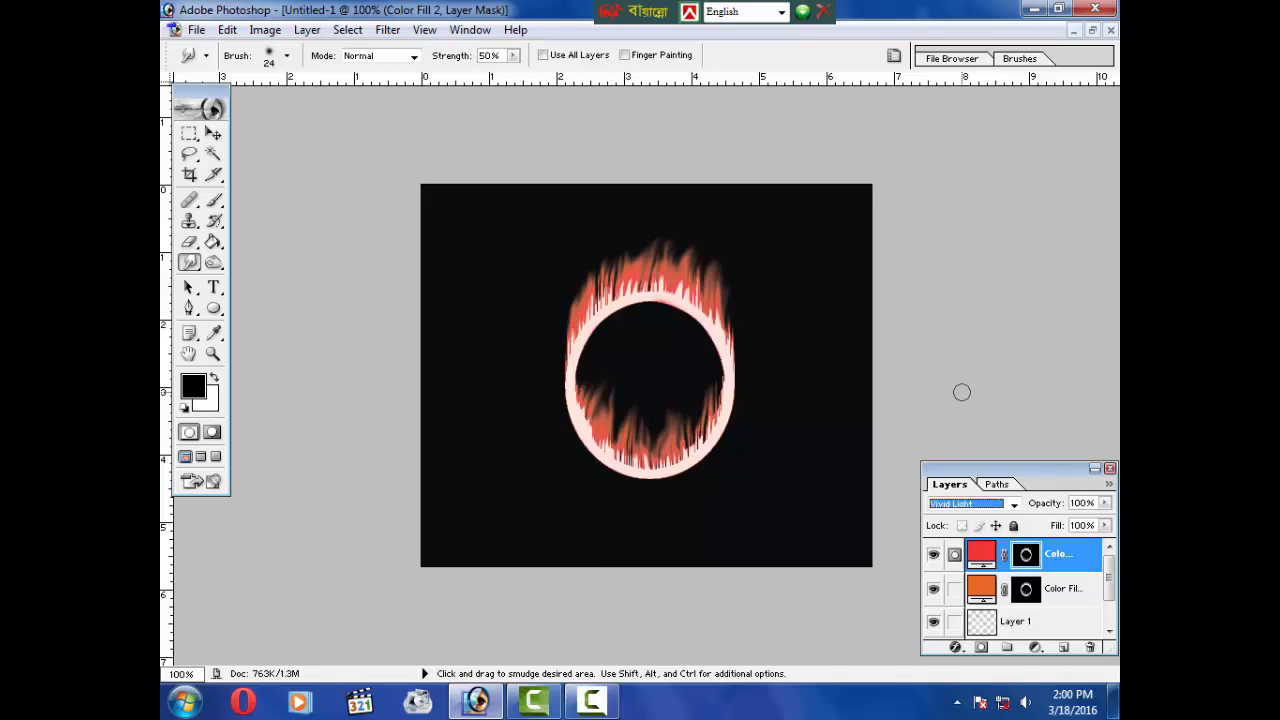
pyautogui.press('Down')
pyautogui.press('Up')
pyautogui.moveTo(1104, 503); pyautogui.dragTo(1070, 527)
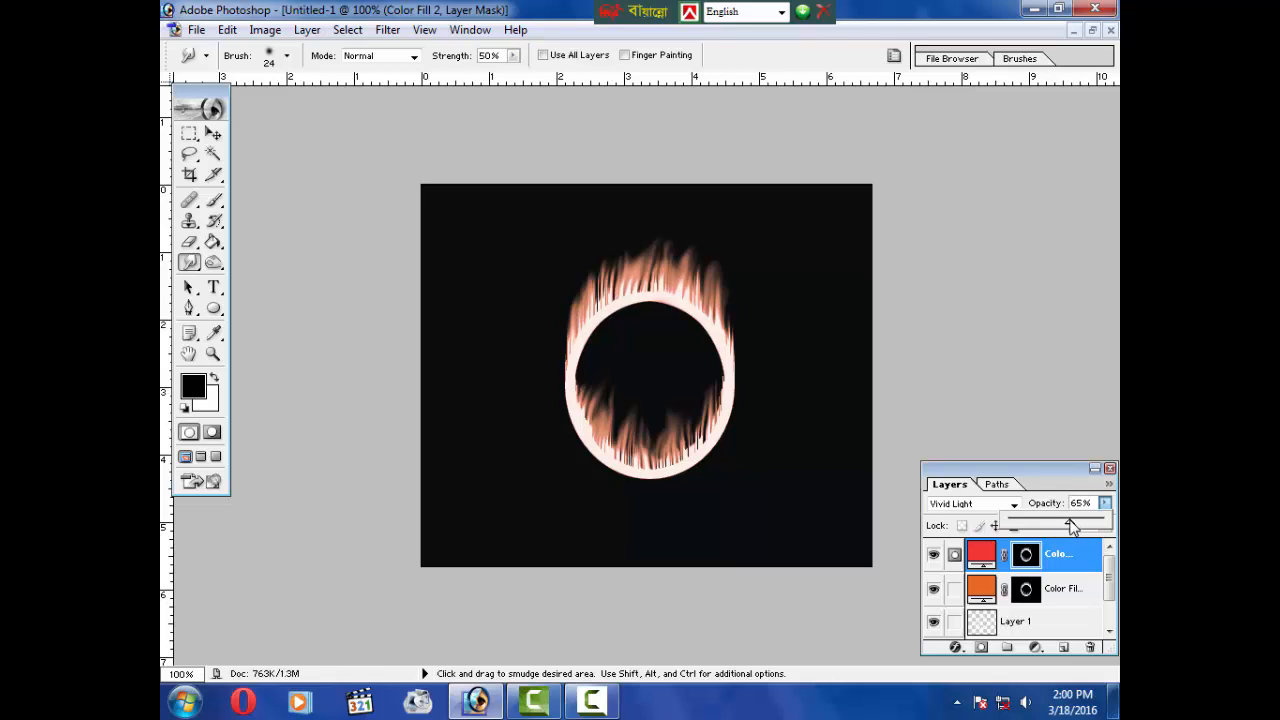
# Step: Set the orange fill layer to Color Burn blend mode with 78% opacity
pyautogui.click(998, 598)
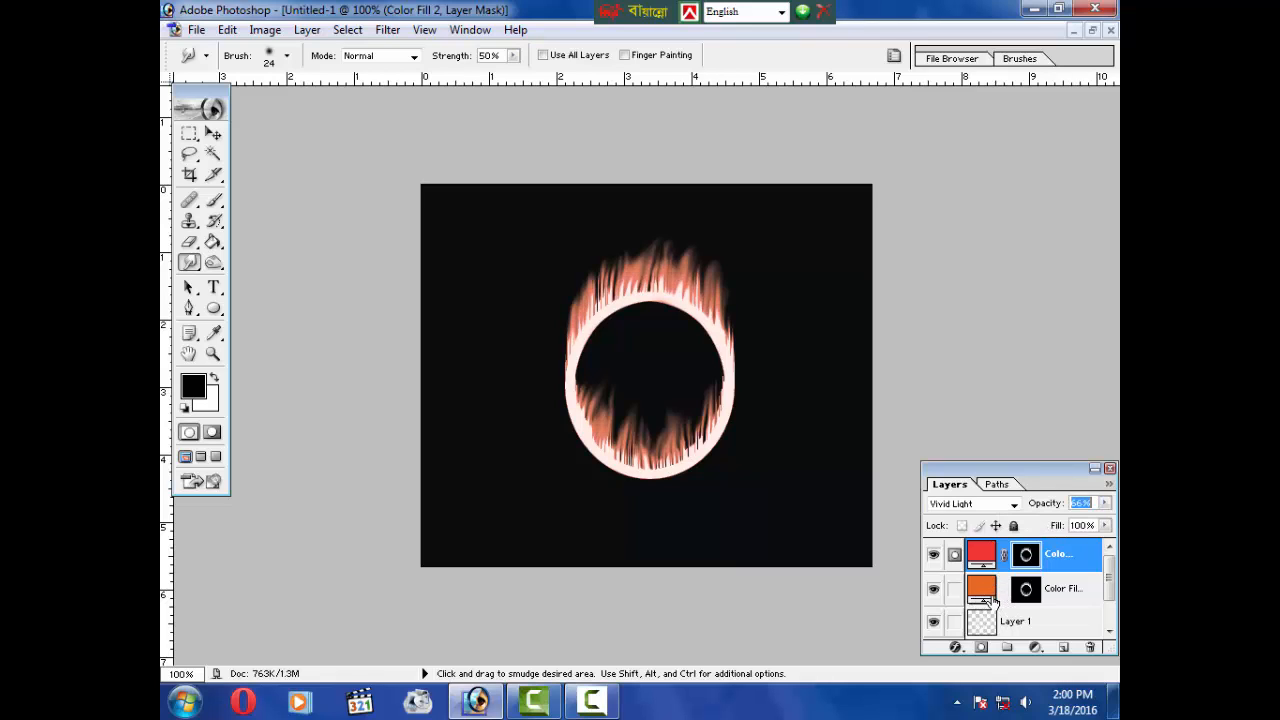
pyautogui.click(1006, 594)
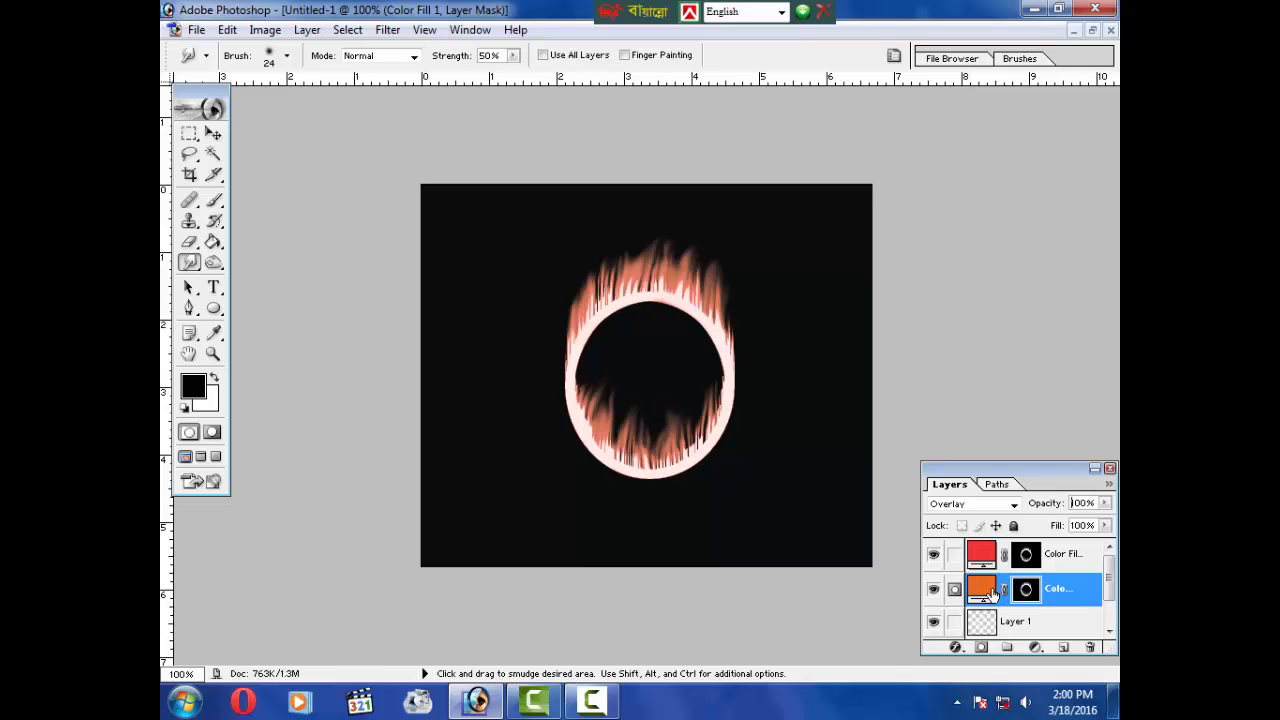
pyautogui.click(1010, 504)
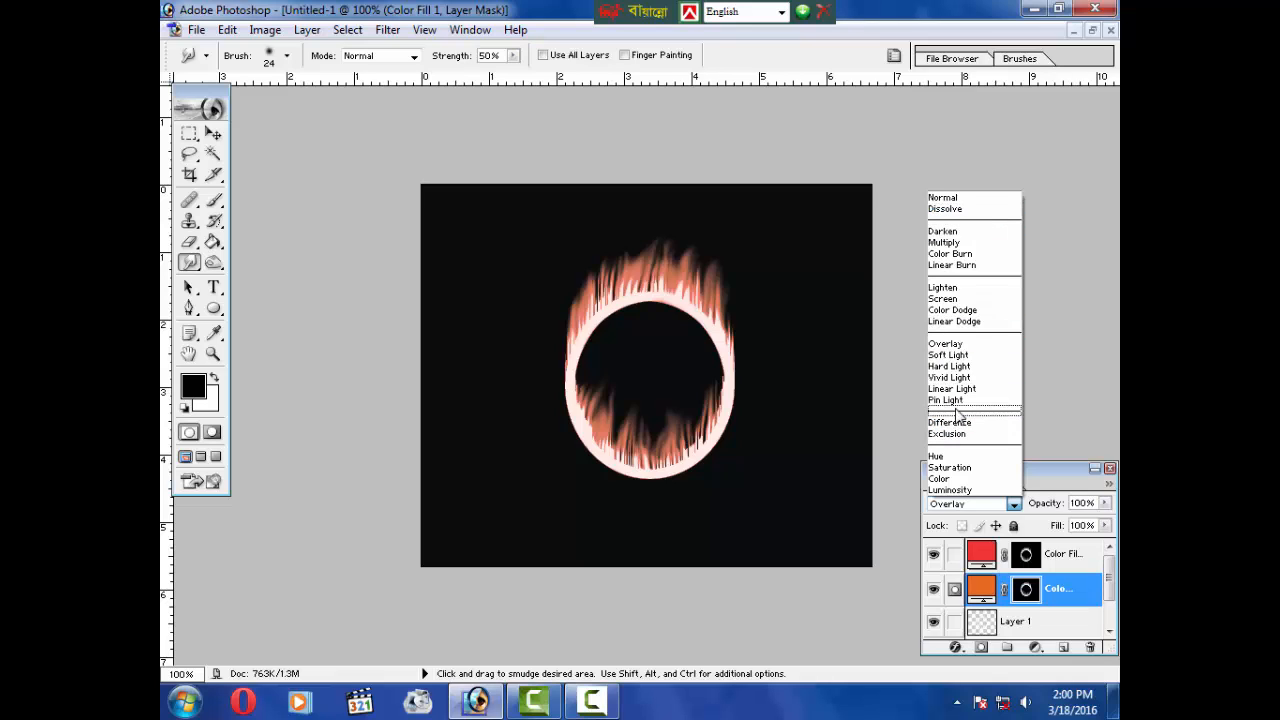
pyautogui.click(976, 255)
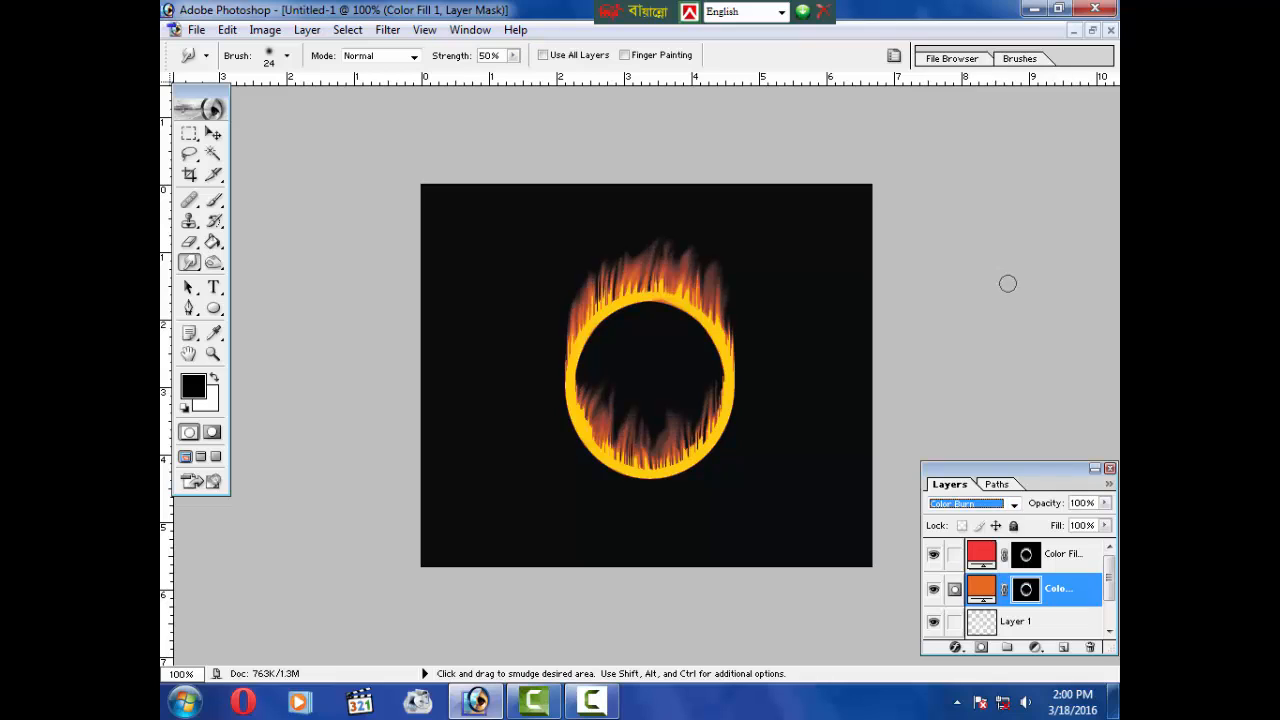
pyautogui.click(1105, 503)
pyautogui.moveTo(1068, 532)
pyautogui.mouseDown()
pyautogui.moveTo(1006, 528)
pyautogui.moveTo(1082, 528)
pyautogui.mouseUp()
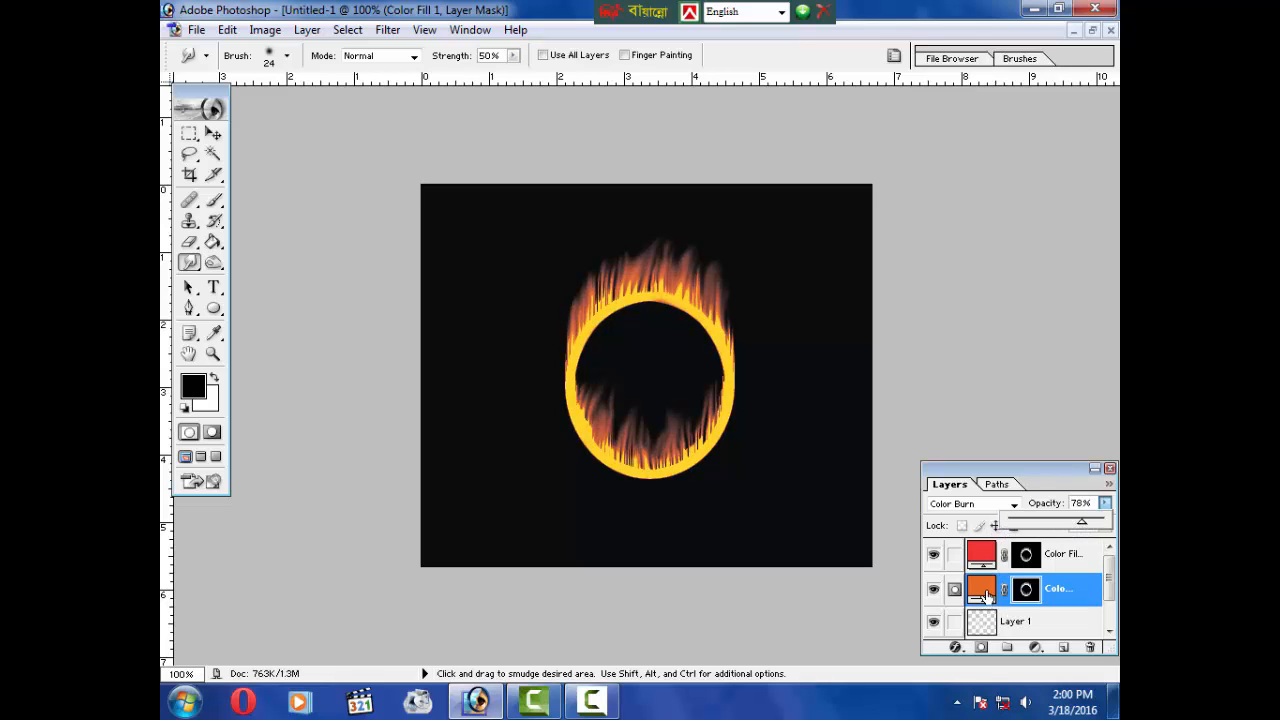
# Step: Switch the red fill layer to Screen blend mode and lower its opacity to 9%
pyautogui.click(985, 560)
pyautogui.click(1003, 508)
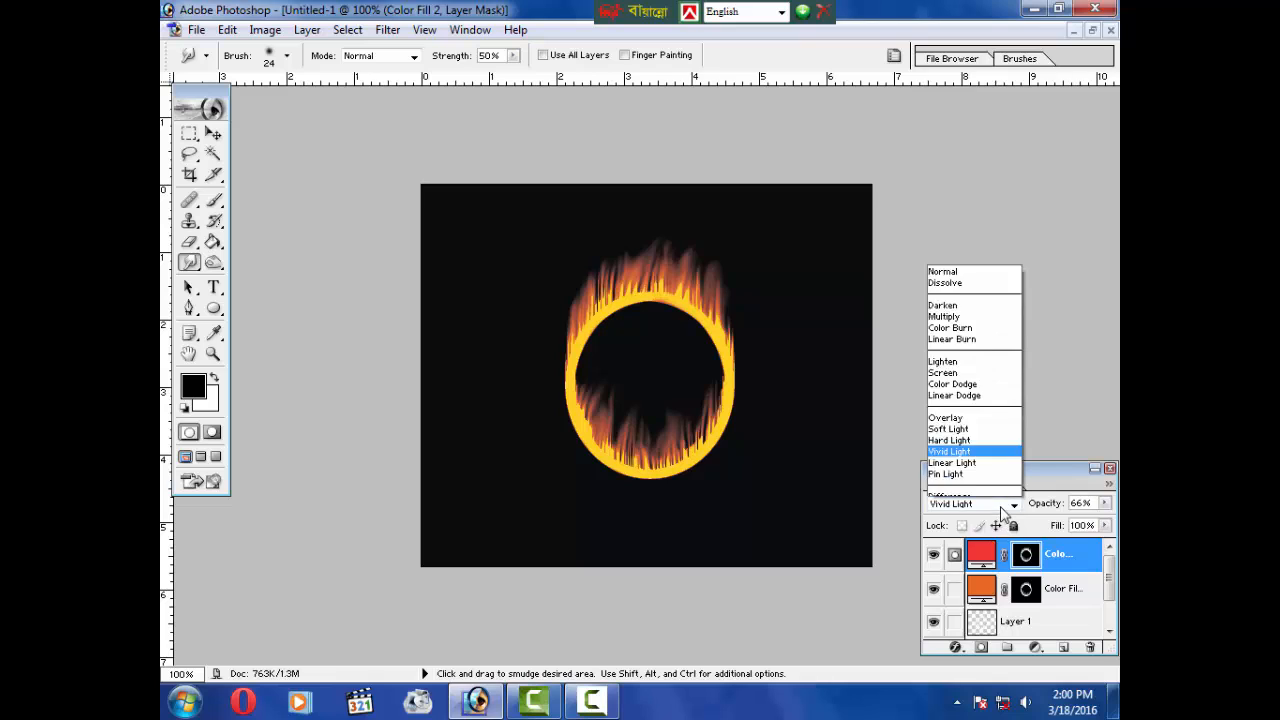
pyautogui.click(966, 294)
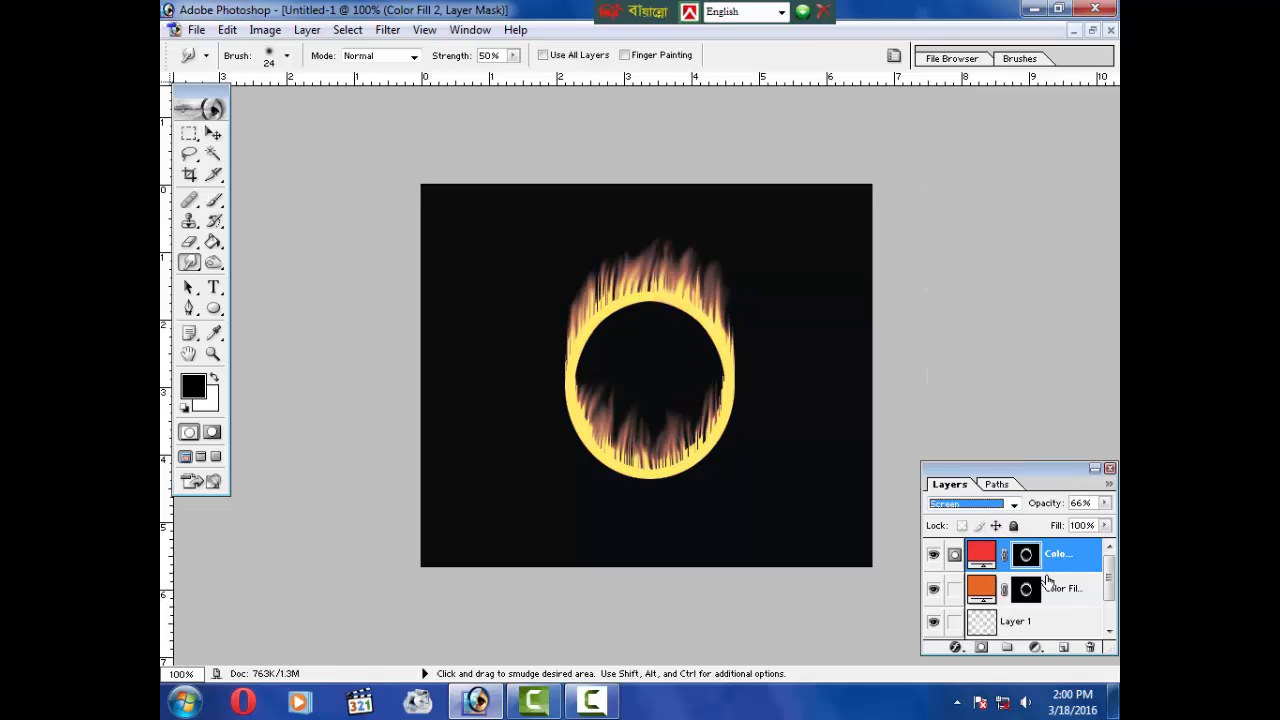
pyautogui.click(1105, 503)
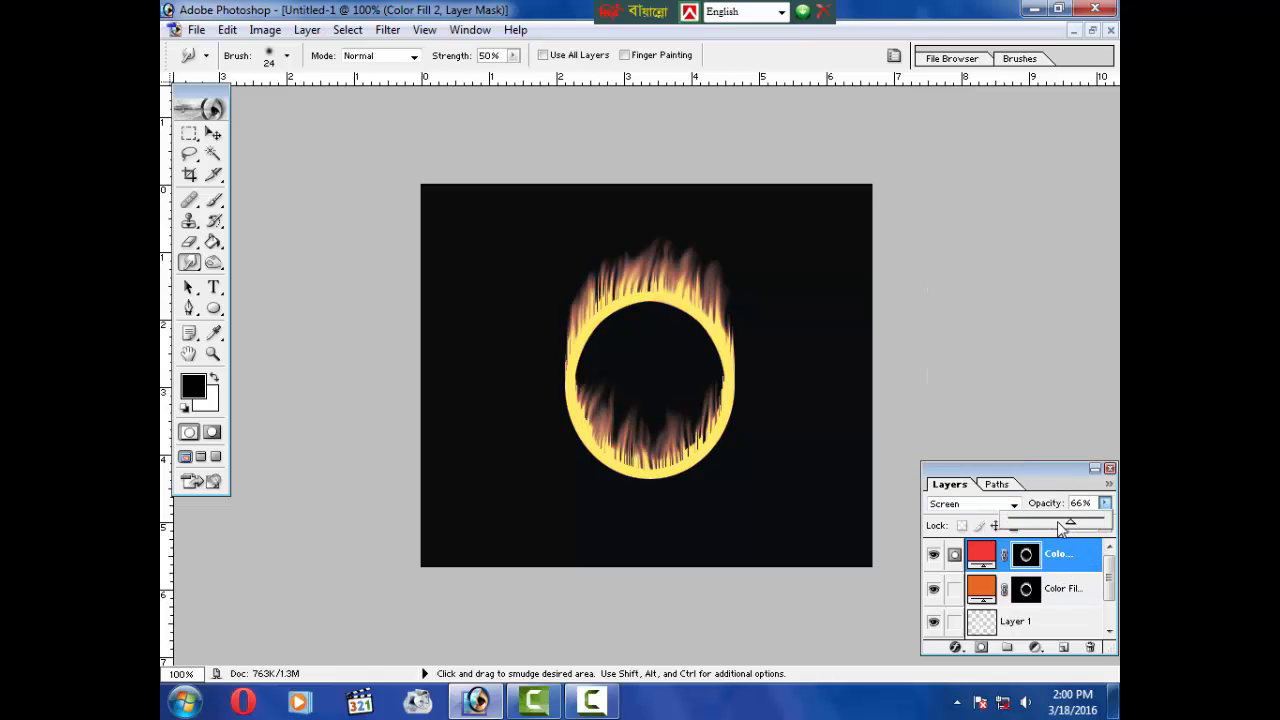
pyautogui.moveTo(1062, 529); pyautogui.dragTo(1018, 521)
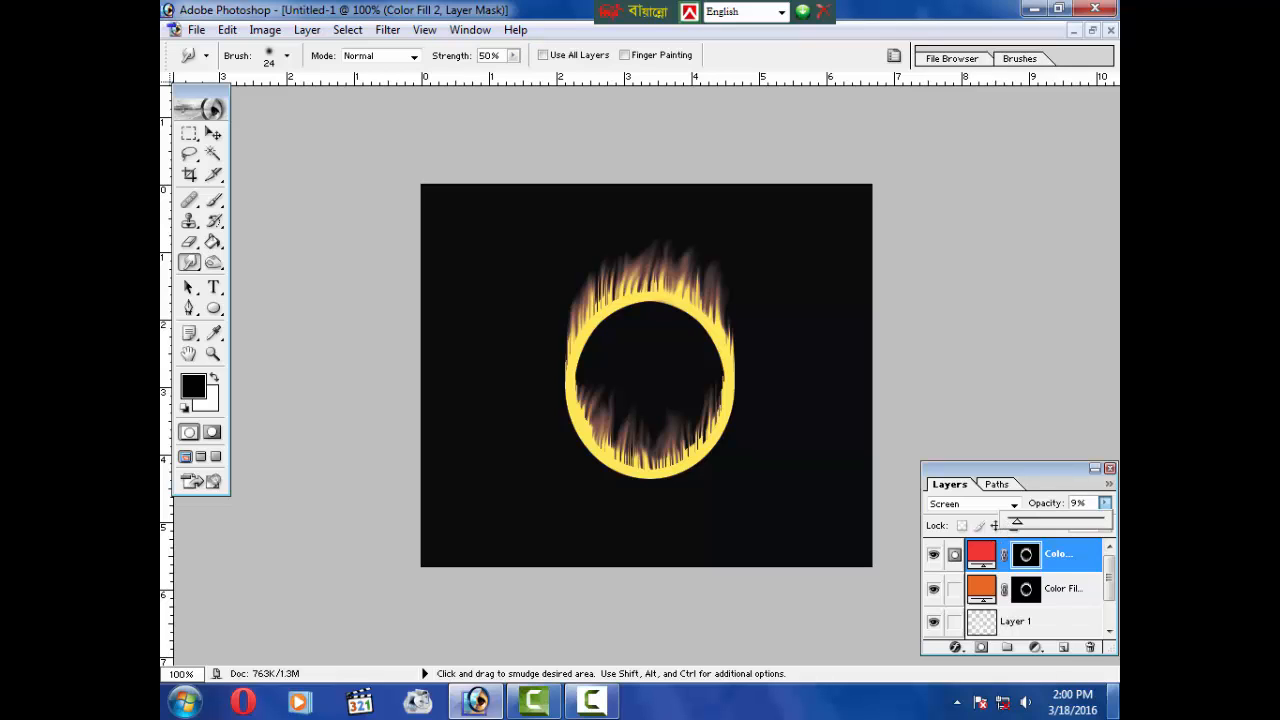
# Step: Delete both colour fill layers along with their layer masks
pyautogui.click(1089, 647)
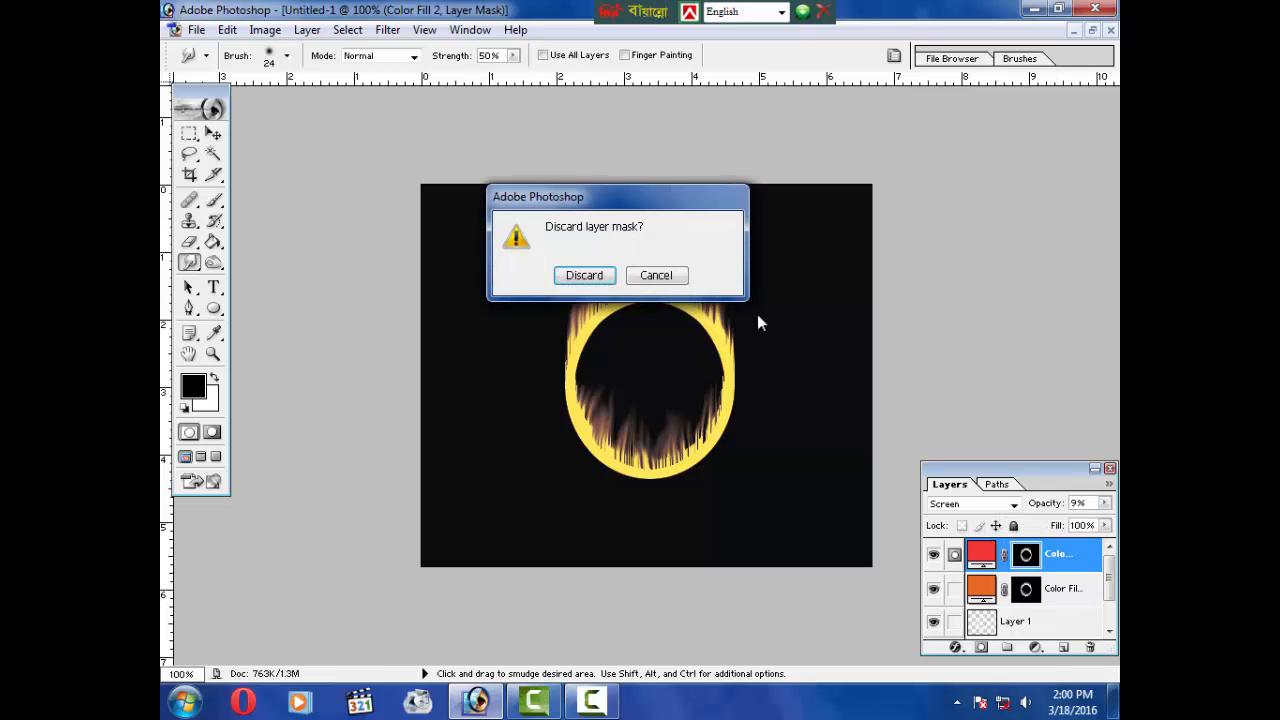
pyautogui.click(585, 277)
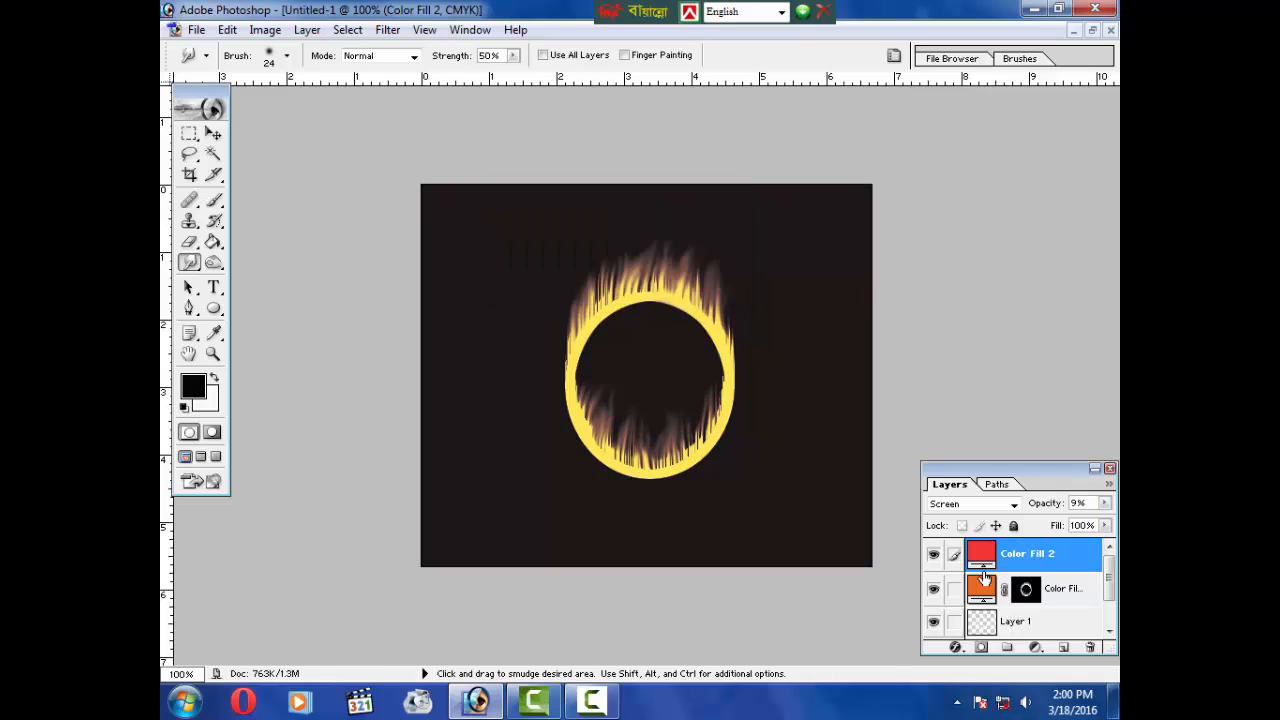
pyautogui.click(1090, 647)
pyautogui.click(585, 276)
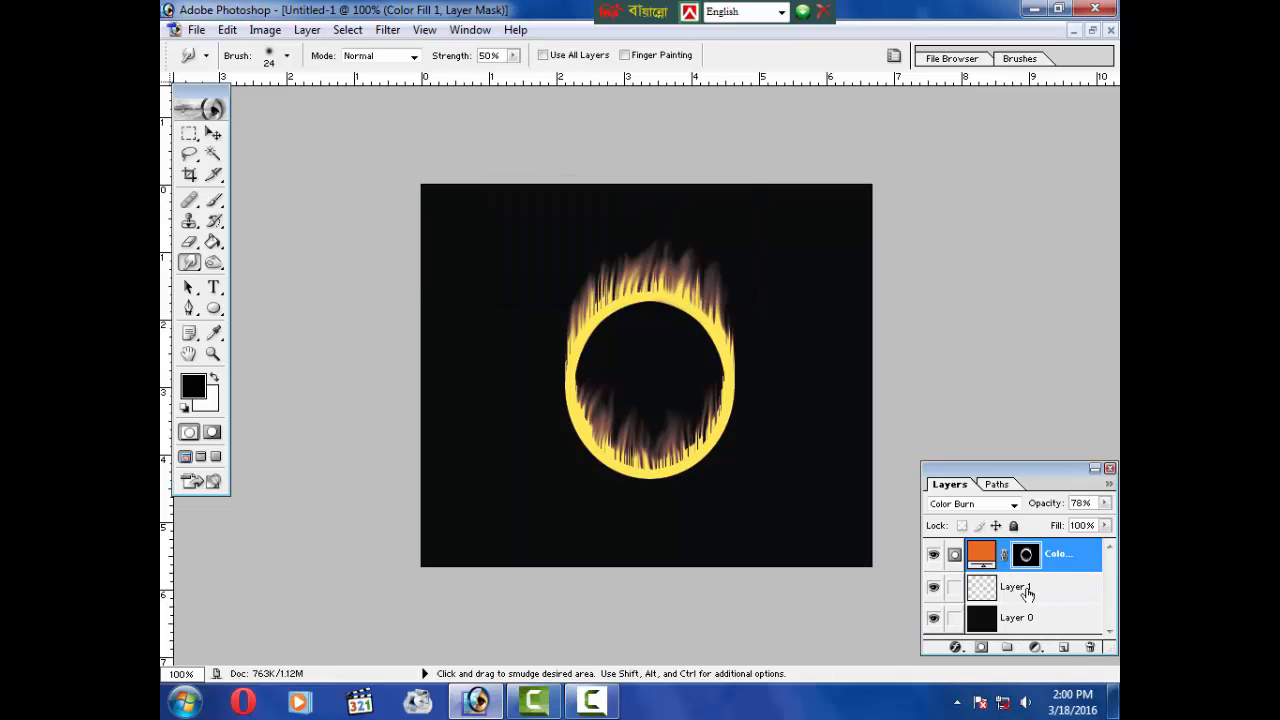
pyautogui.click(1090, 647)
pyautogui.click(588, 279)
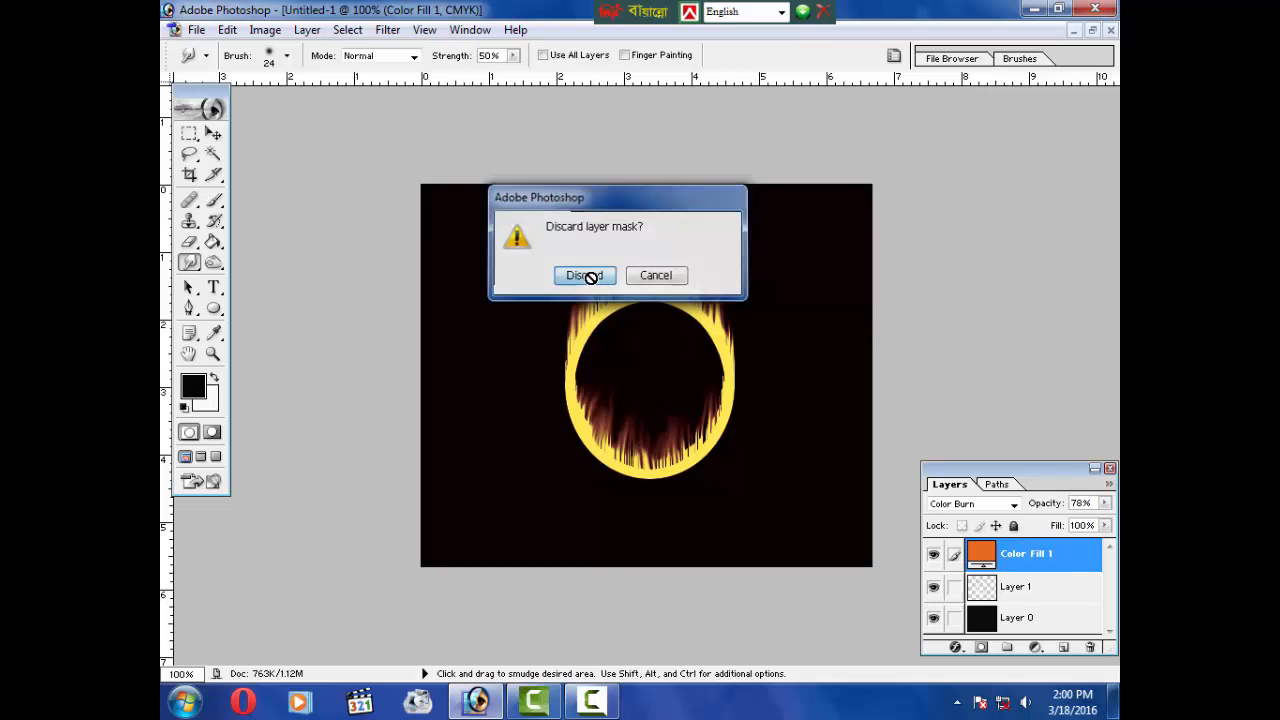
pyautogui.click(1090, 647)
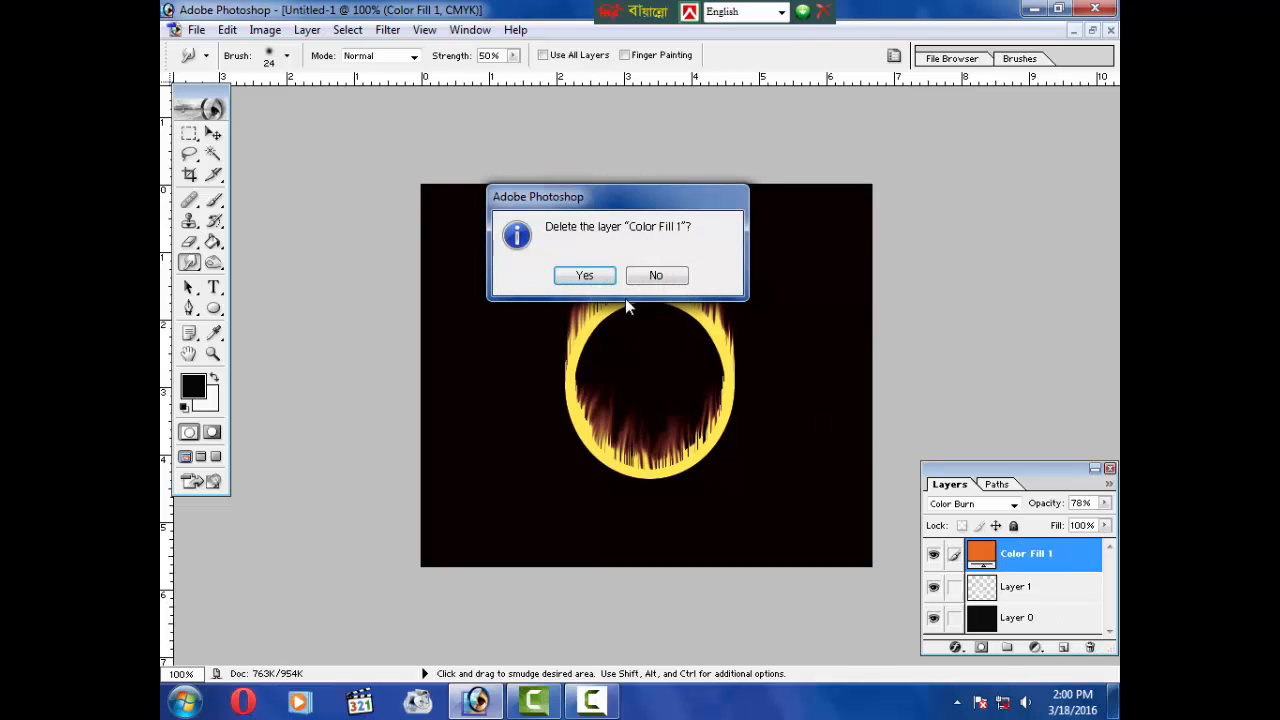
pyautogui.click(585, 277)
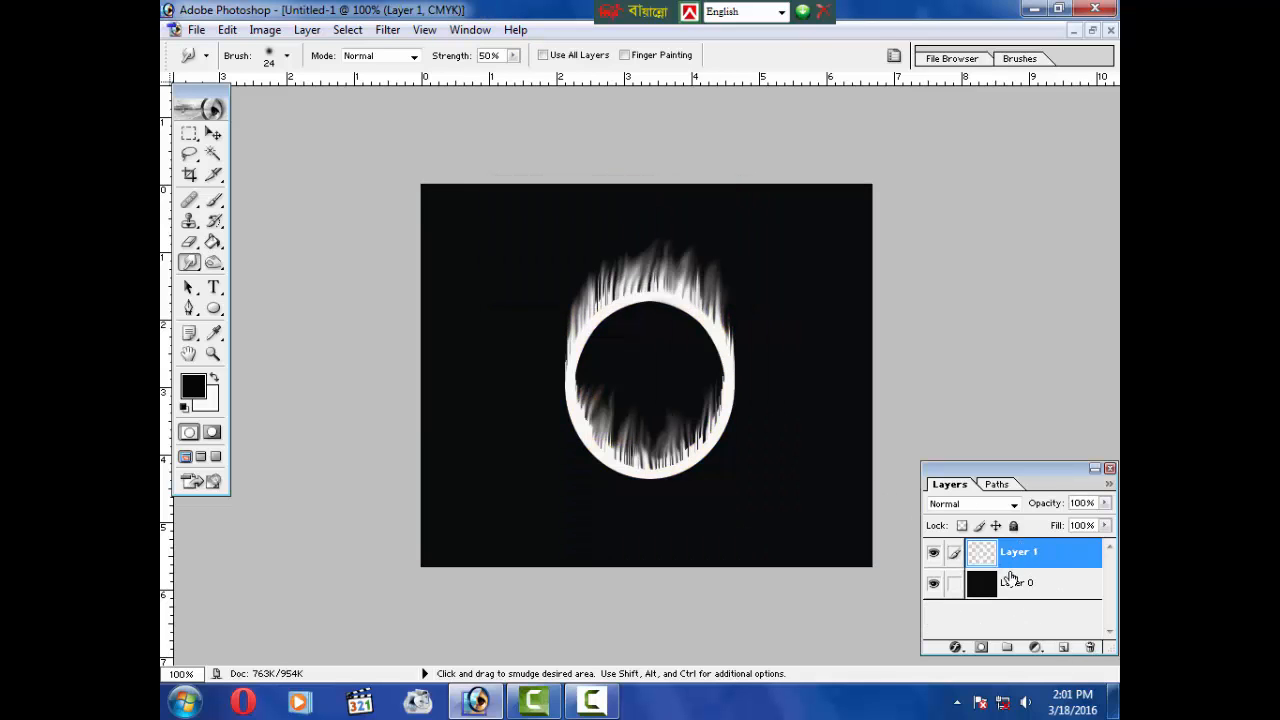
# Step: Add a Hue/Saturation adjustment layer grouped with the previous flame layer
pyautogui.click(386, 30)
pyautogui.moveTo(323, 34)
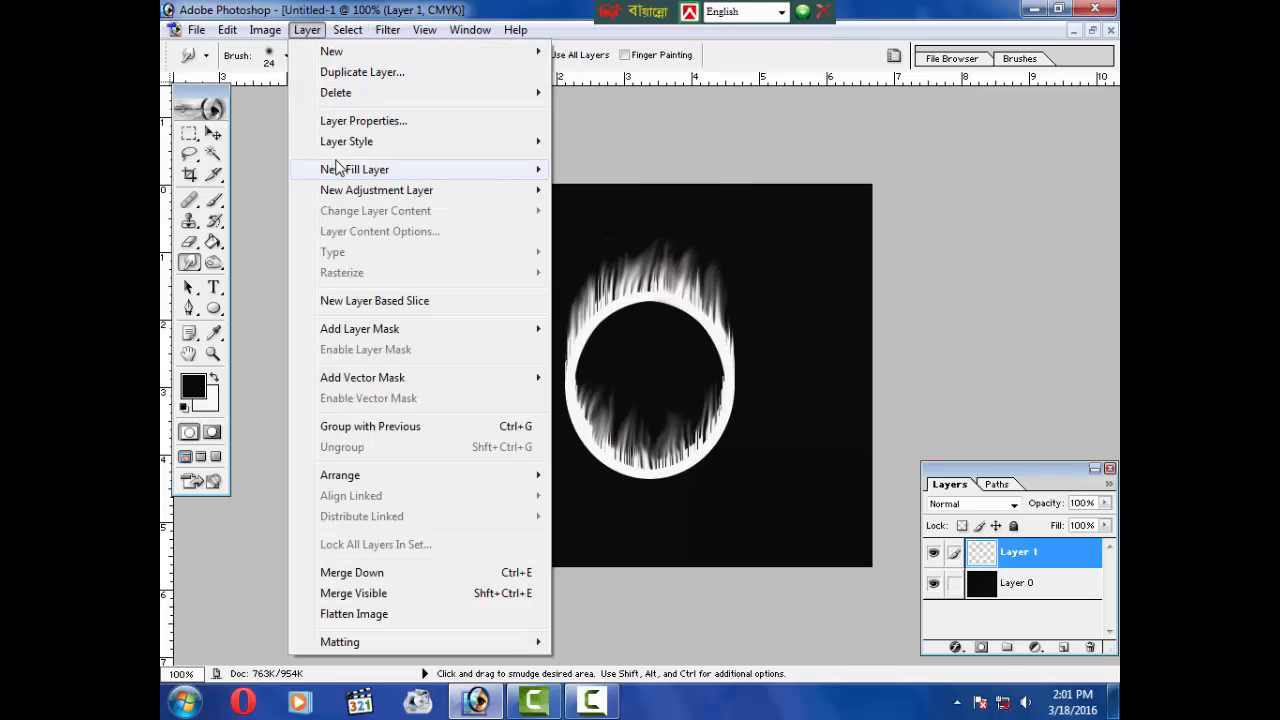
pyautogui.moveTo(369, 193)
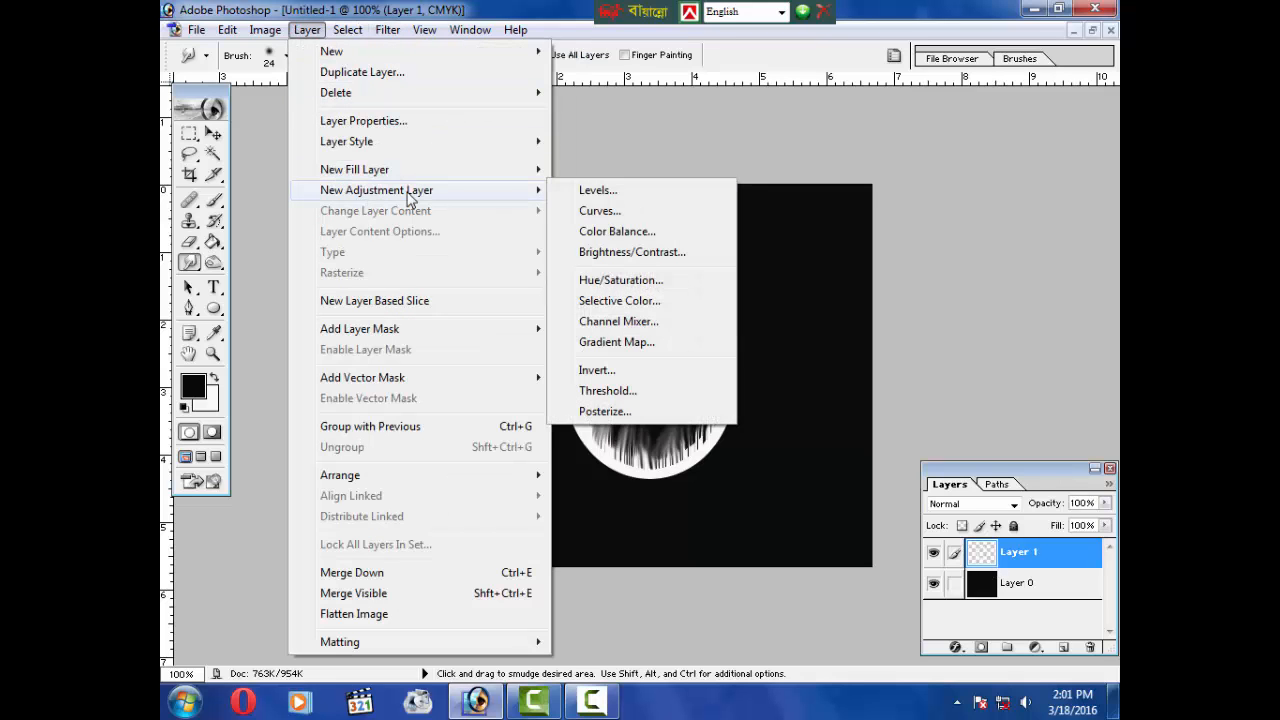
pyautogui.click(622, 280)
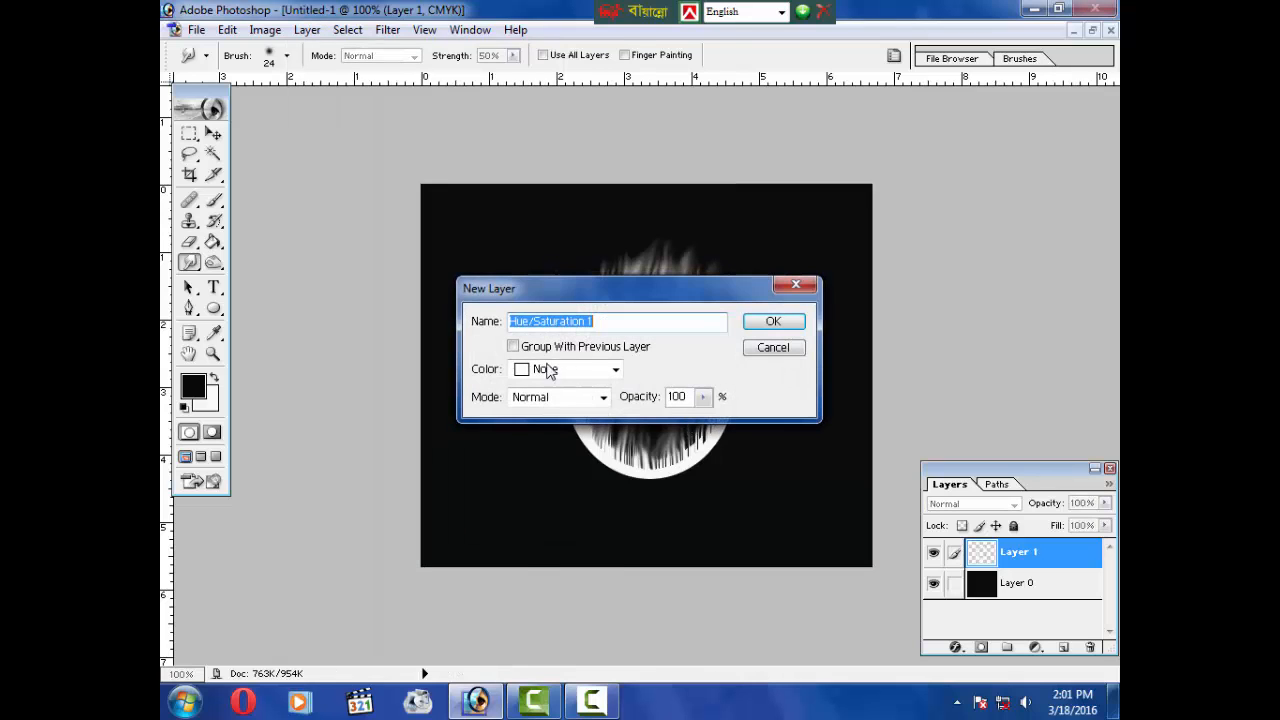
pyautogui.click(514, 347)
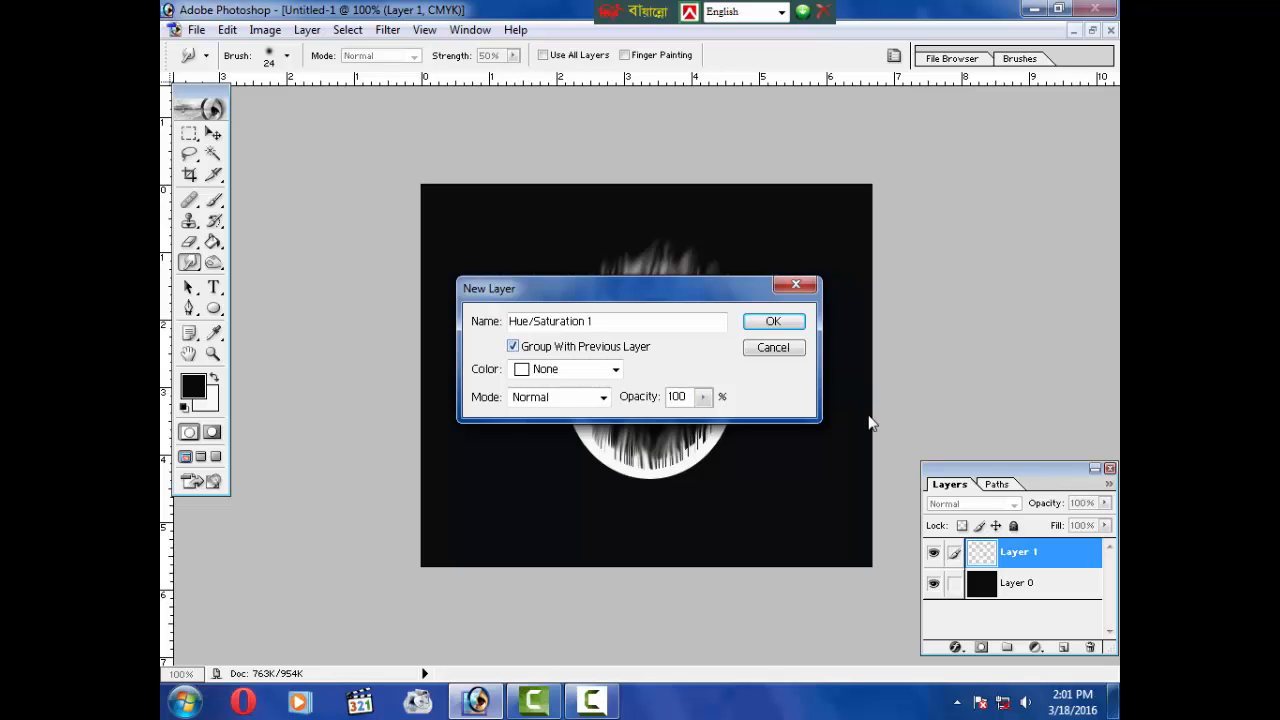
pyautogui.click(773, 322)
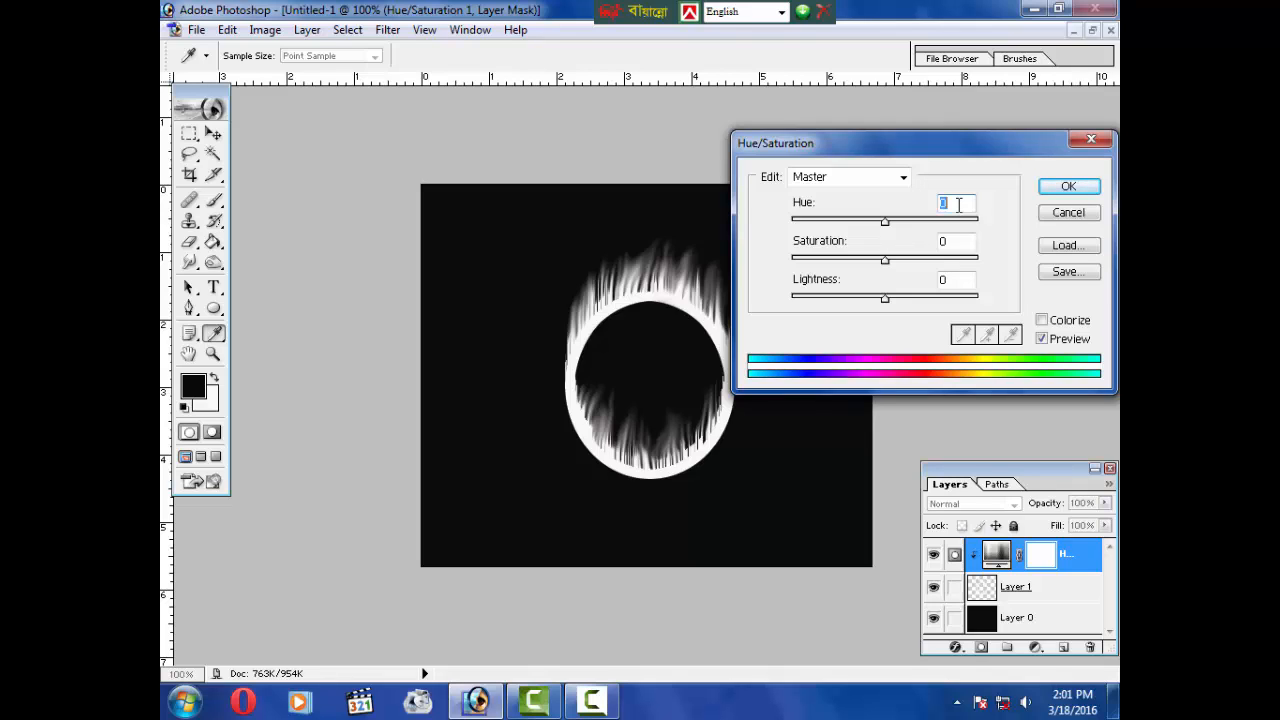
# Step: Try hue 30, saturation 75 and lightness -50, then cancel the adjustment
pyautogui.write('39')
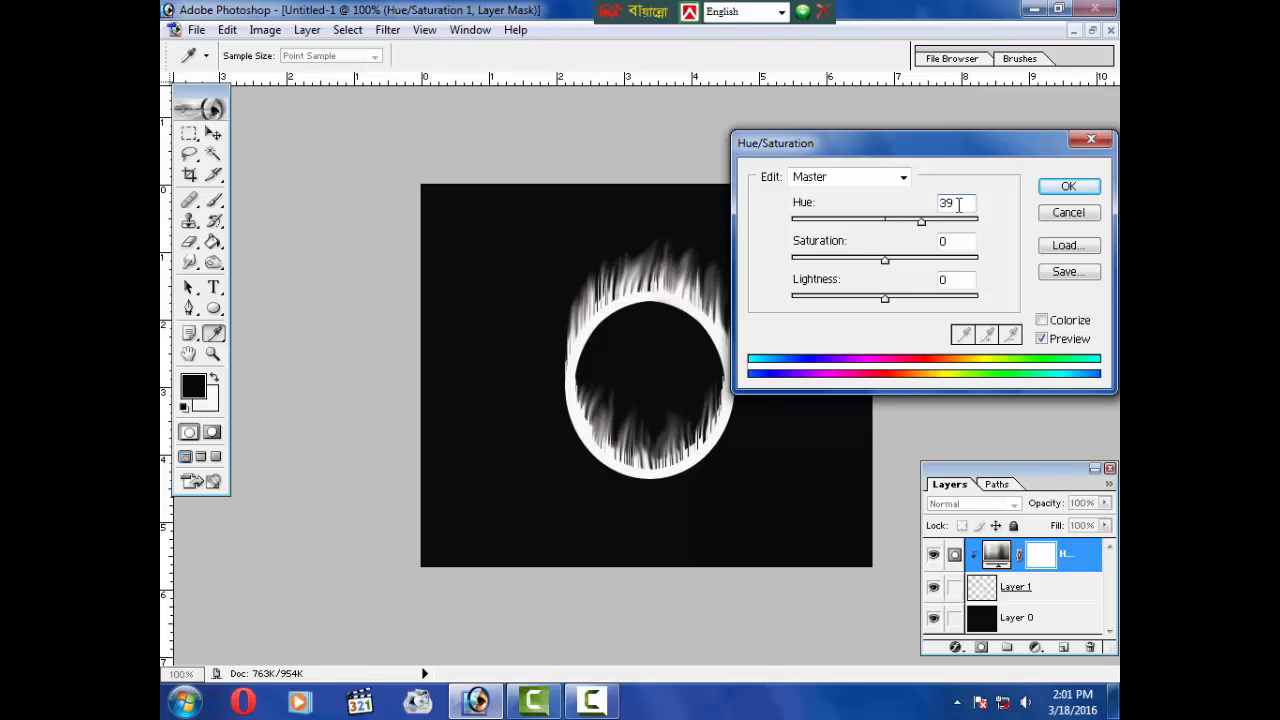
pyautogui.press('BackSpace')
pyautogui.write('0')
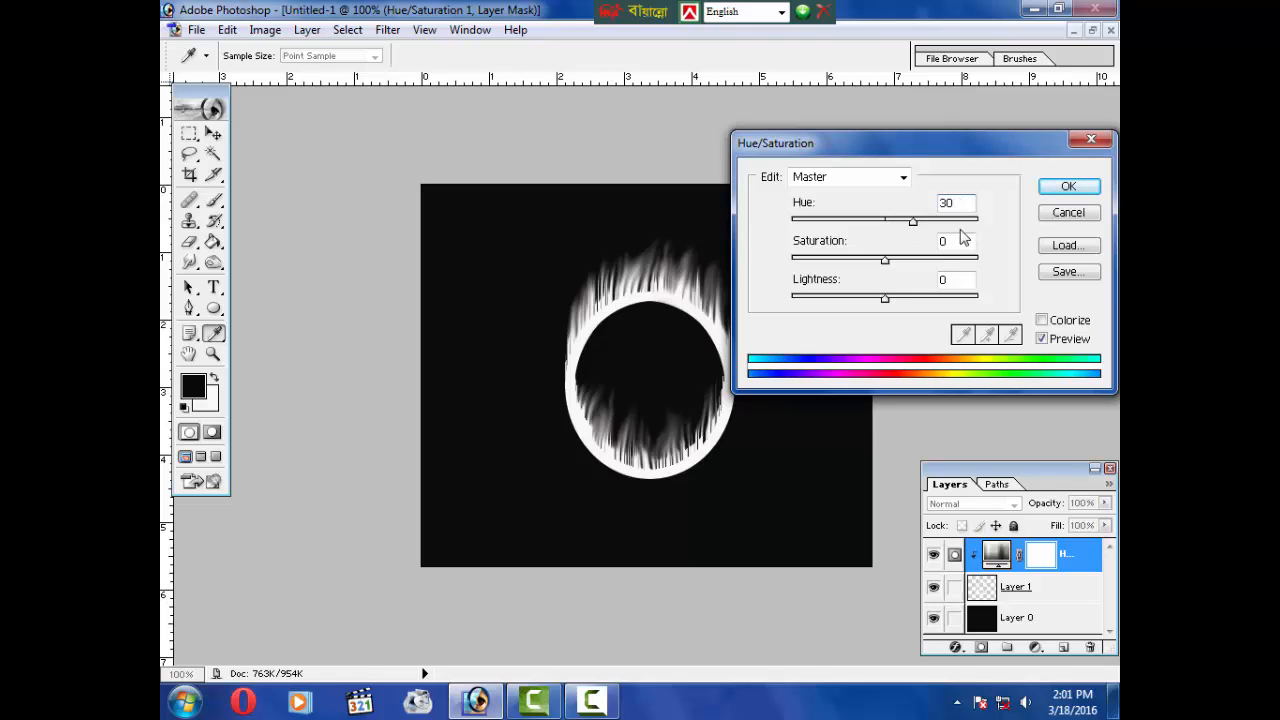
pyautogui.click(958, 241)
pyautogui.write('7')
pyautogui.write('-50')
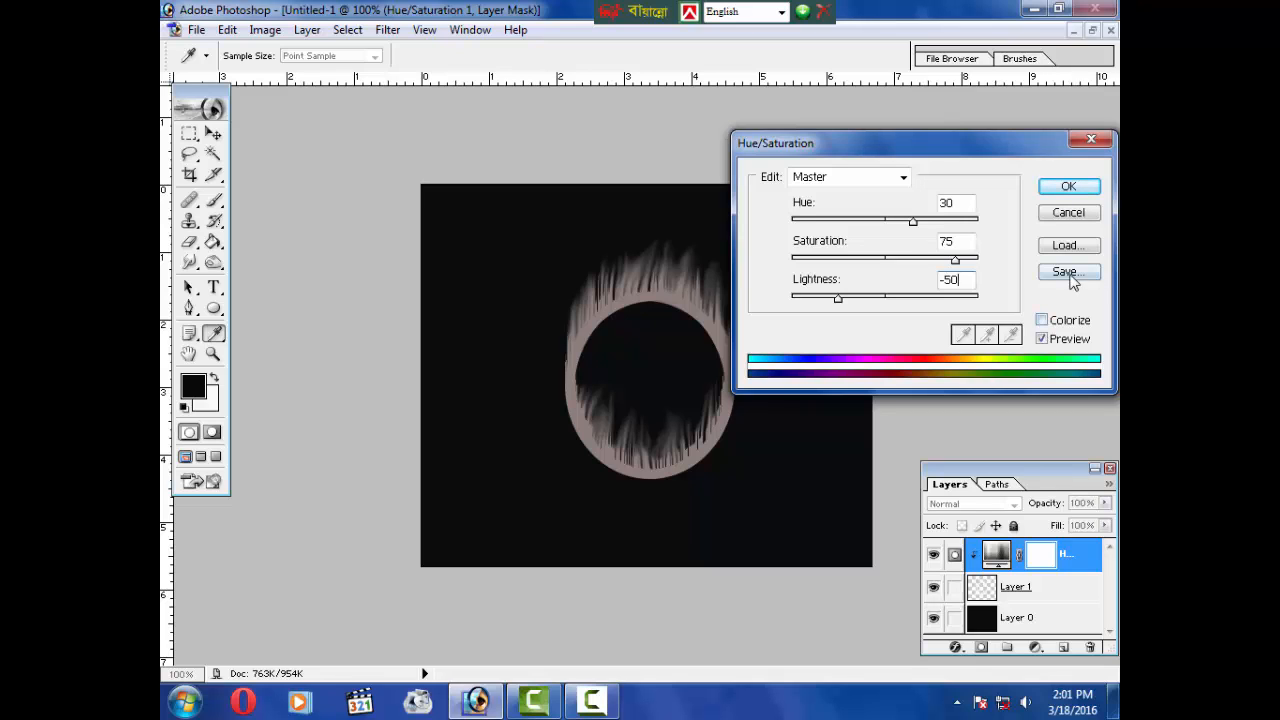
pyautogui.click(1072, 219)
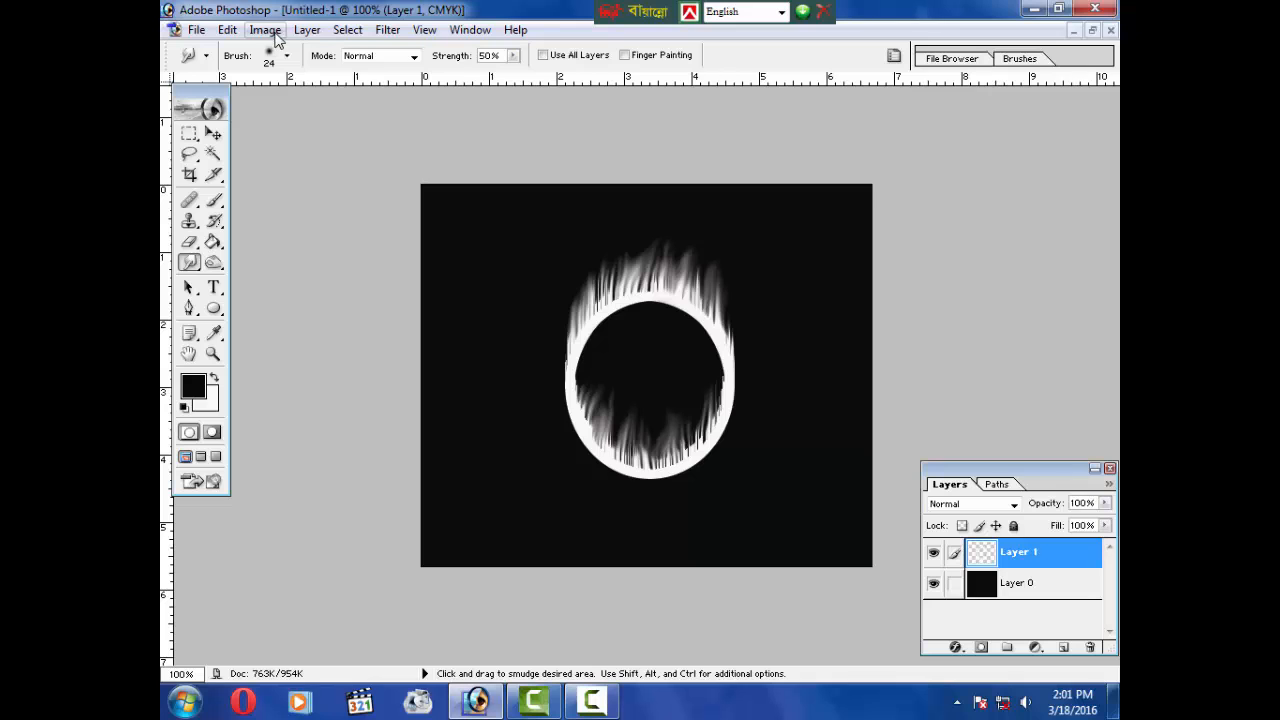
# Step: Add another grouped Hue/Saturation adjustment layer, enable Colorize and set the hue to 30
pyautogui.click(307, 30)
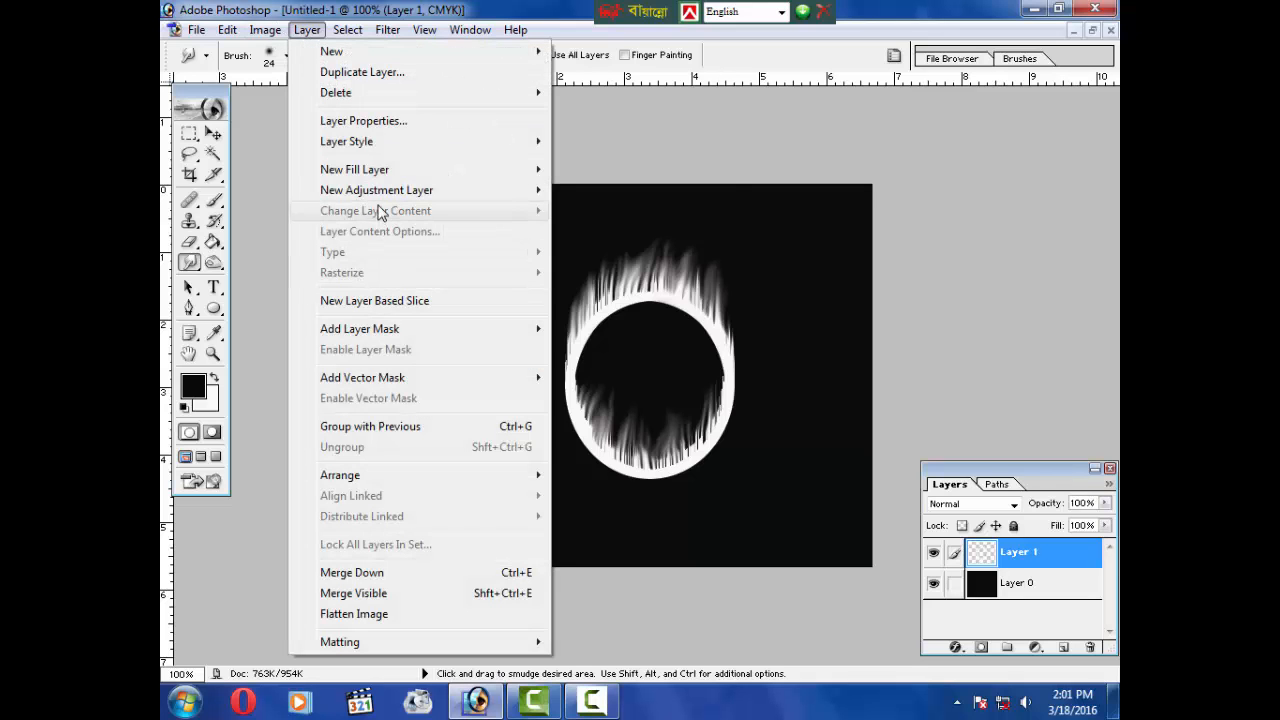
pyautogui.moveTo(383, 192)
pyautogui.click(646, 281)
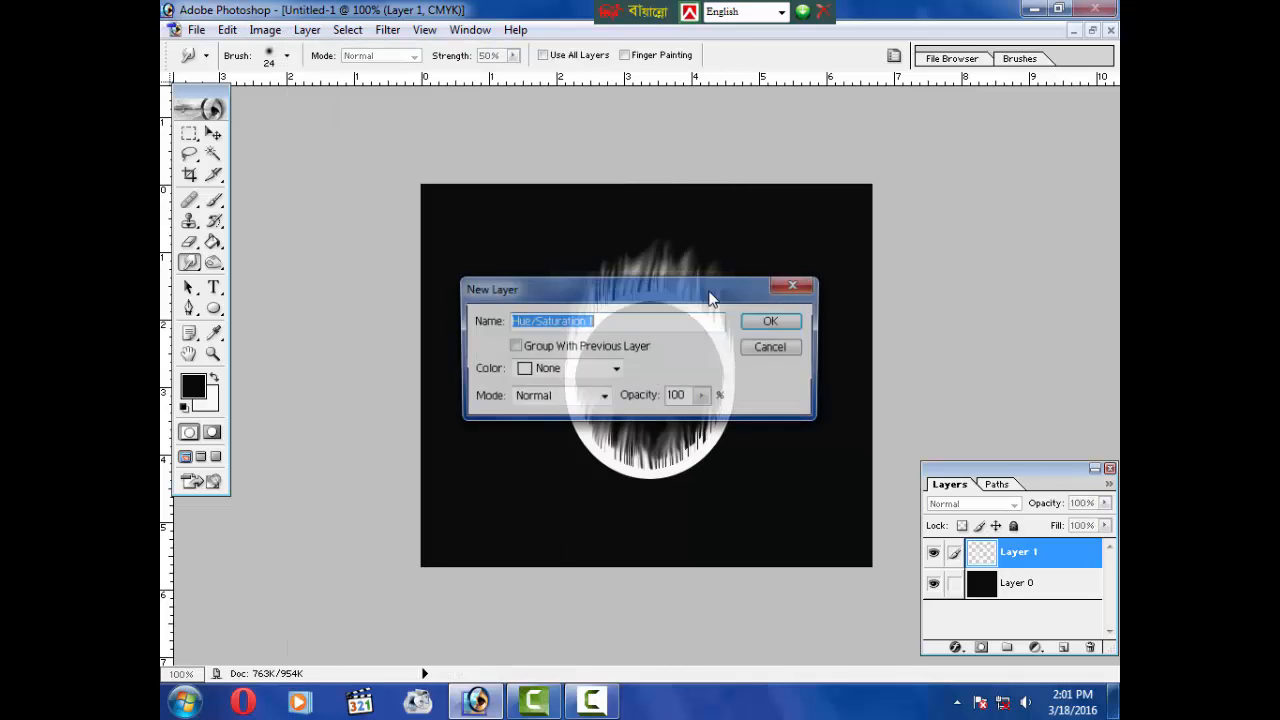
pyautogui.click(514, 346)
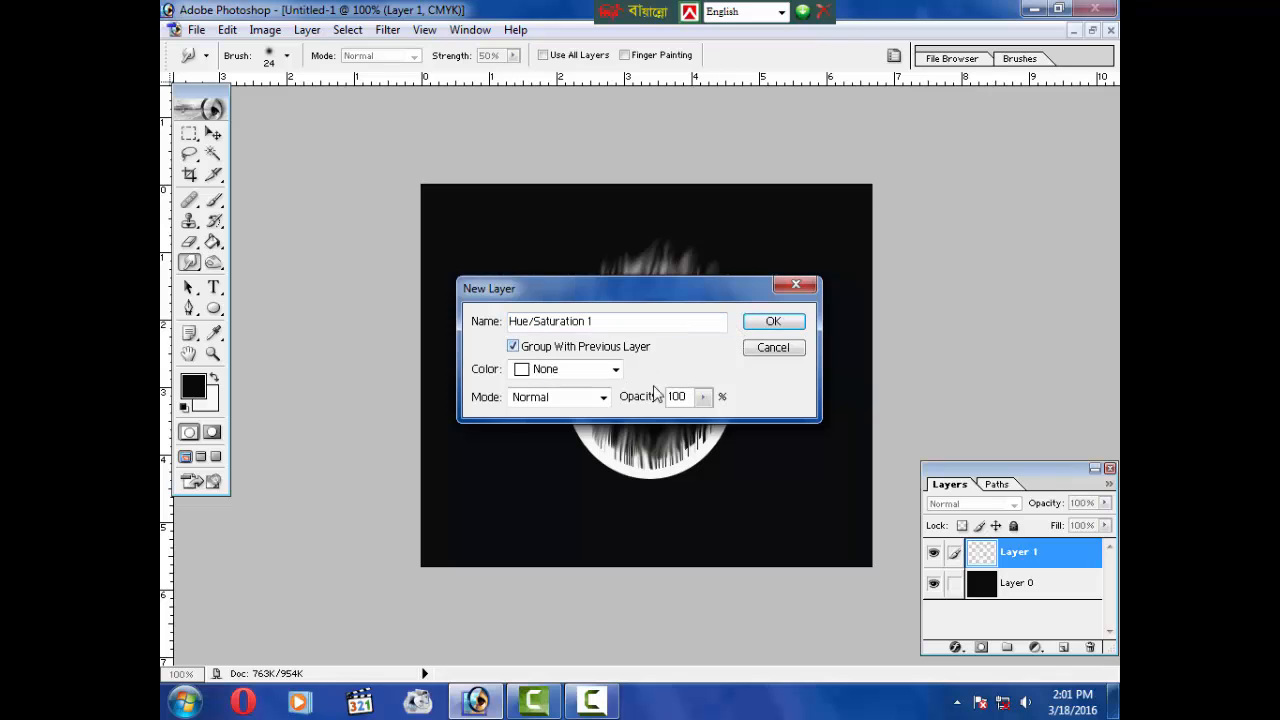
pyautogui.click(773, 322)
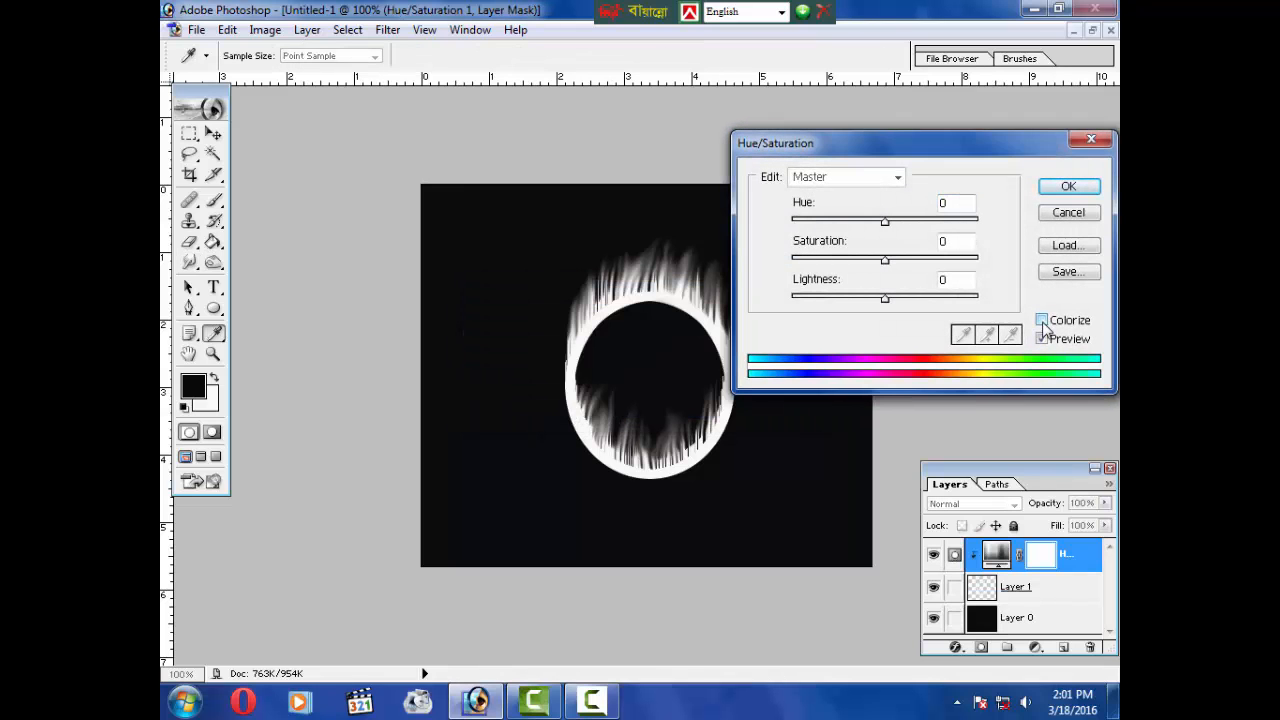
pyautogui.click(1042, 321)
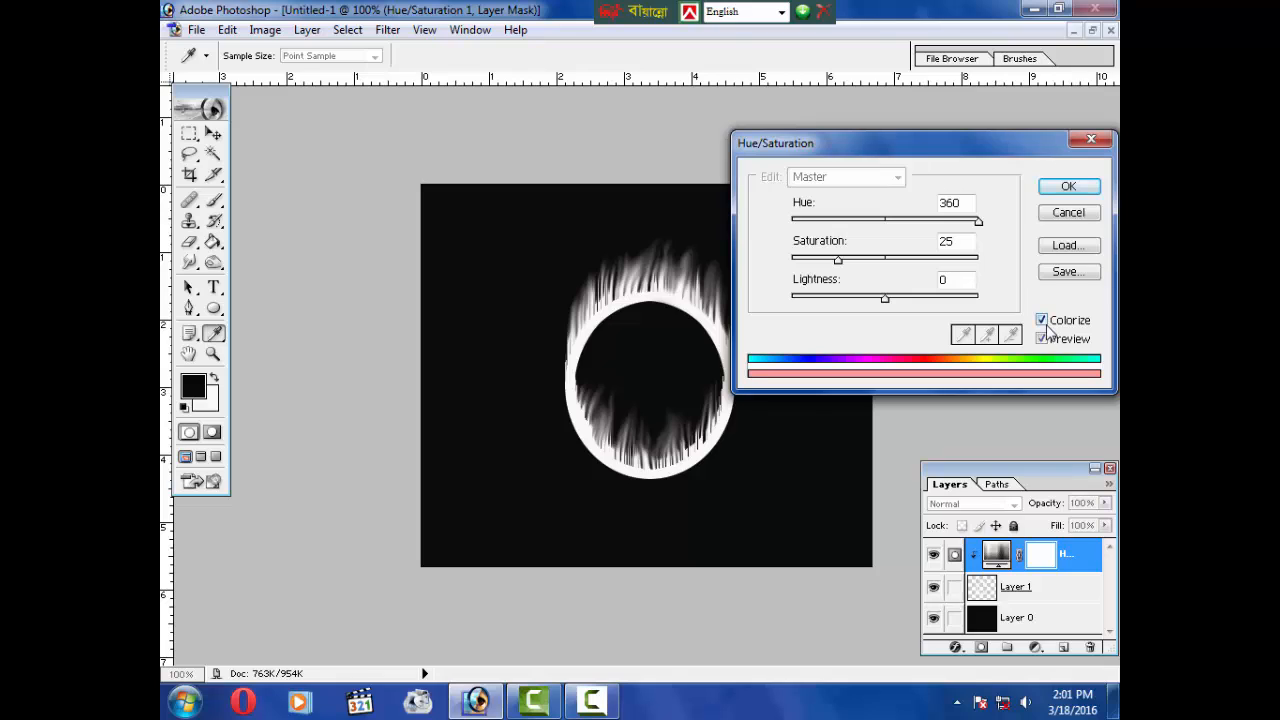
pyautogui.moveTo(966, 204); pyautogui.dragTo(897, 210)
pyautogui.write('30')
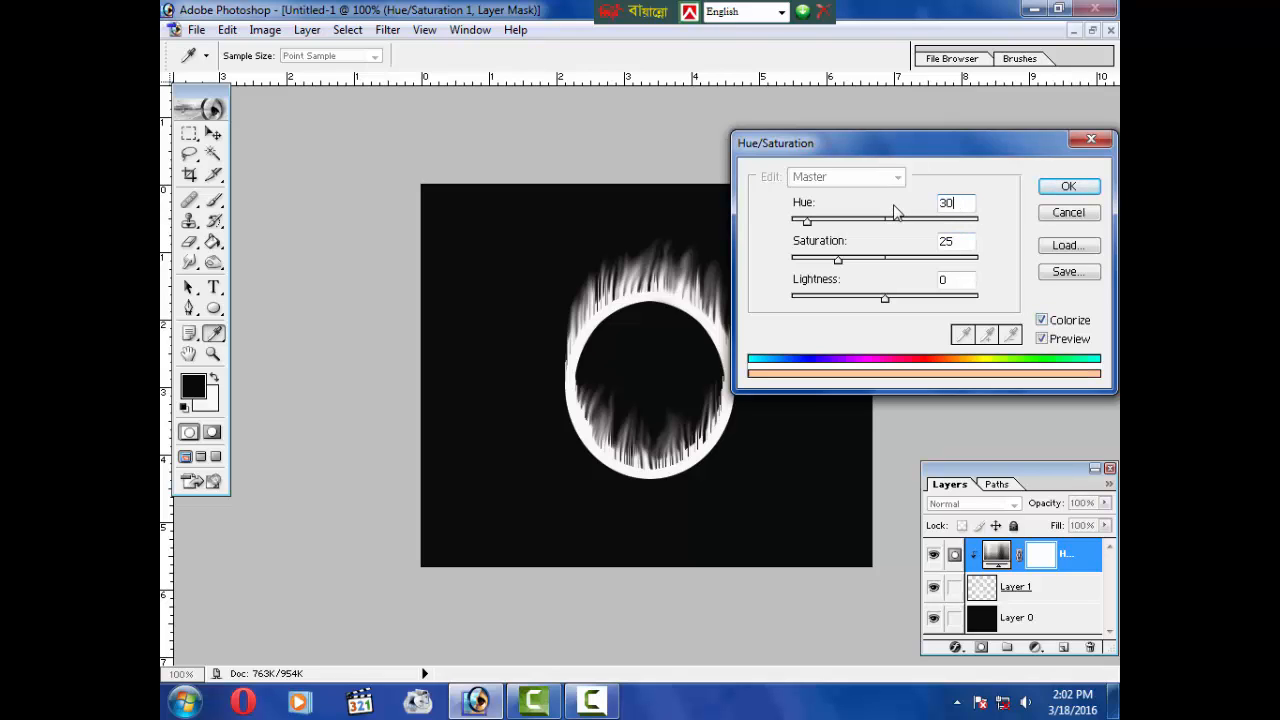
# Step: Set the colorize saturation to 75 and lightness to -50
pyautogui.click(932, 242)
pyautogui.press('BackSpace')
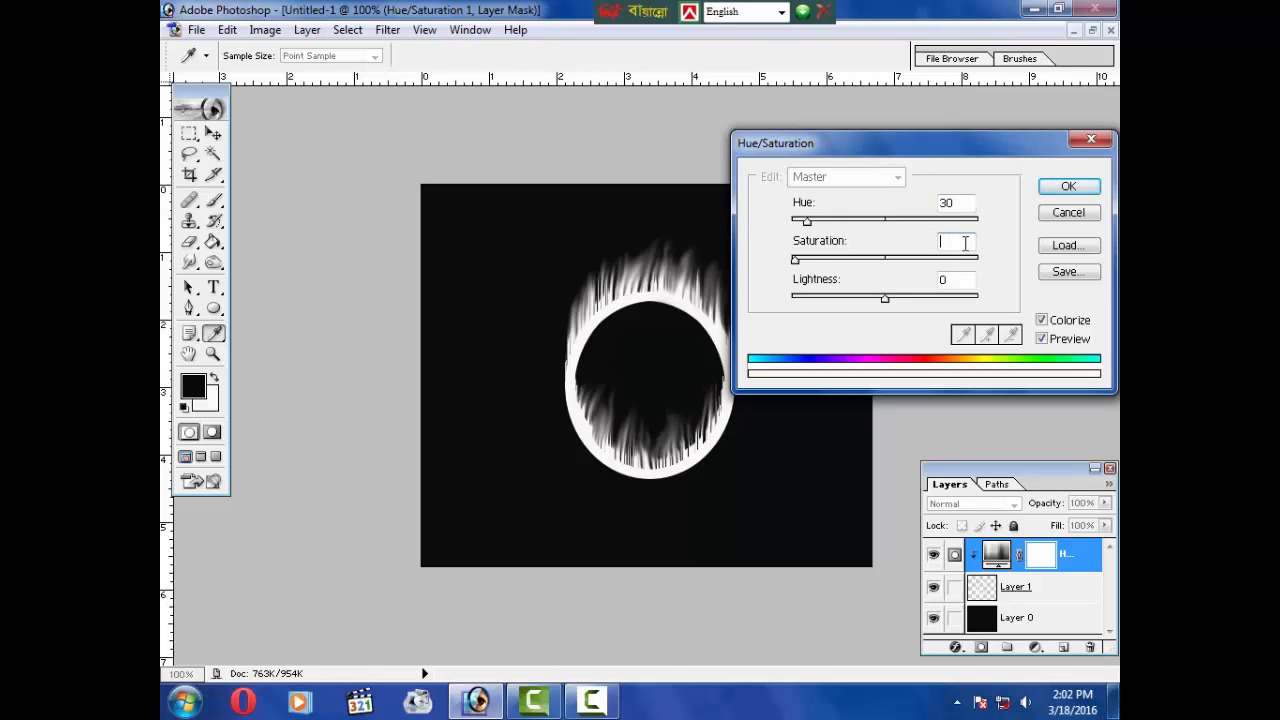
pyautogui.write('75')
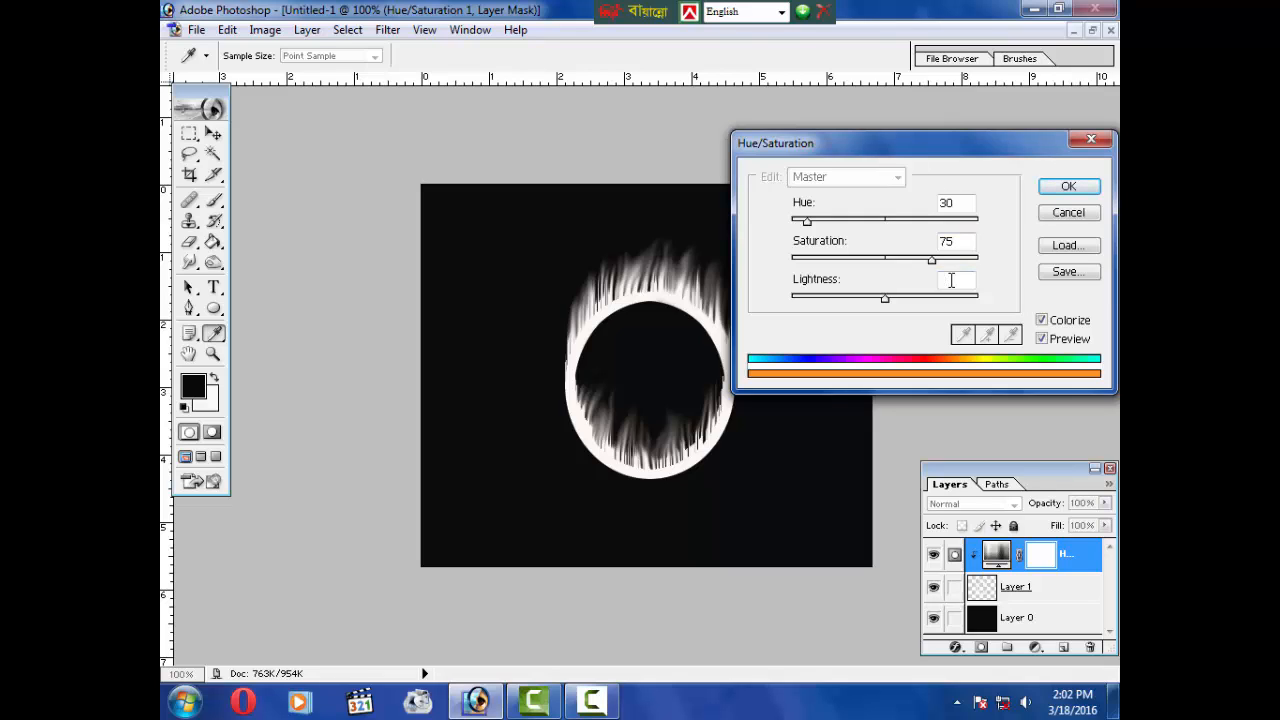
pyautogui.write('-50')
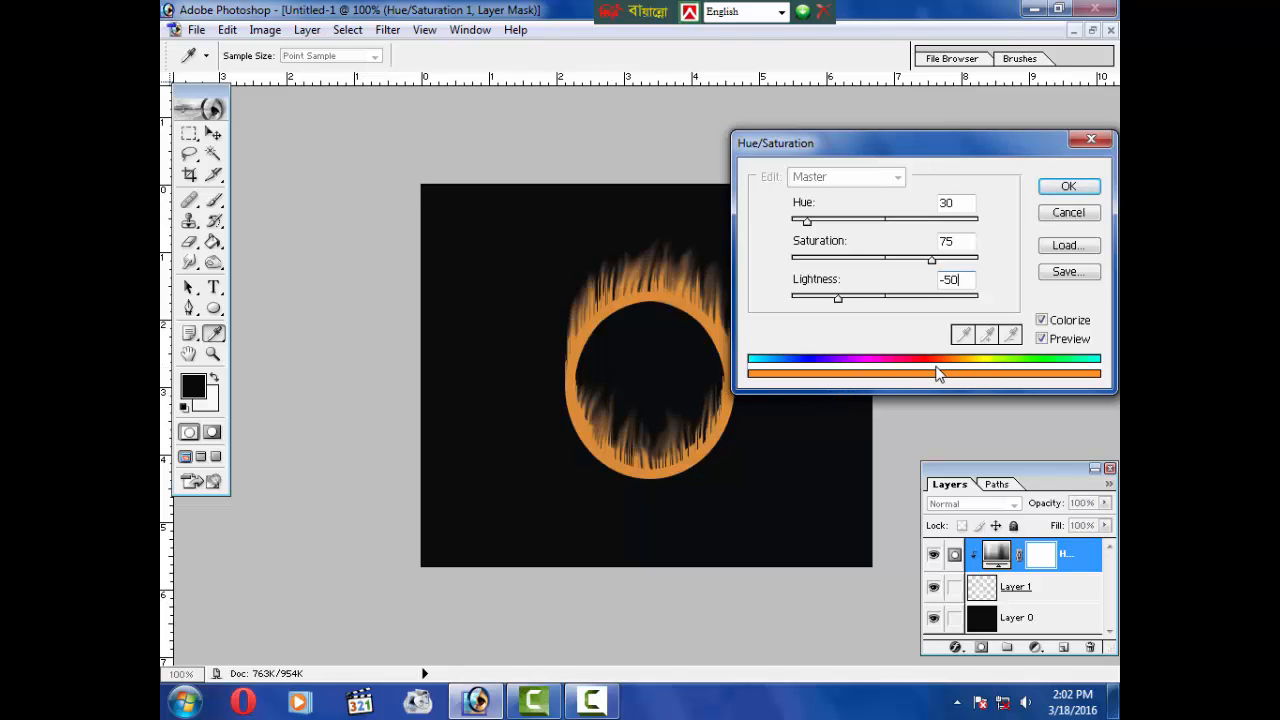
# Step: Fine-tune to lightness -52, saturation 94 and hue 304, then confirm the adjustment
pyautogui.moveTo(838, 298); pyautogui.dragTo(880, 298)
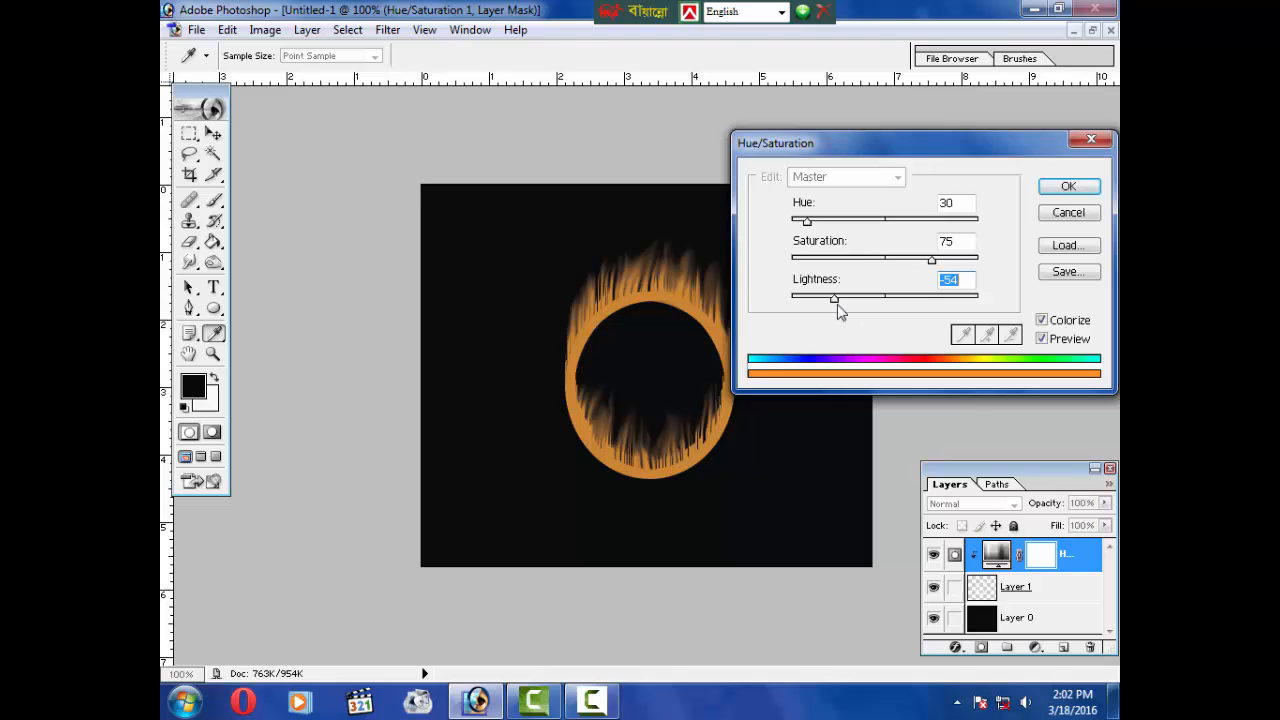
pyautogui.moveTo(837, 304)
pyautogui.mouseDown()
pyautogui.moveTo(985, 305)
pyautogui.moveTo(837, 314)
pyautogui.mouseUp()
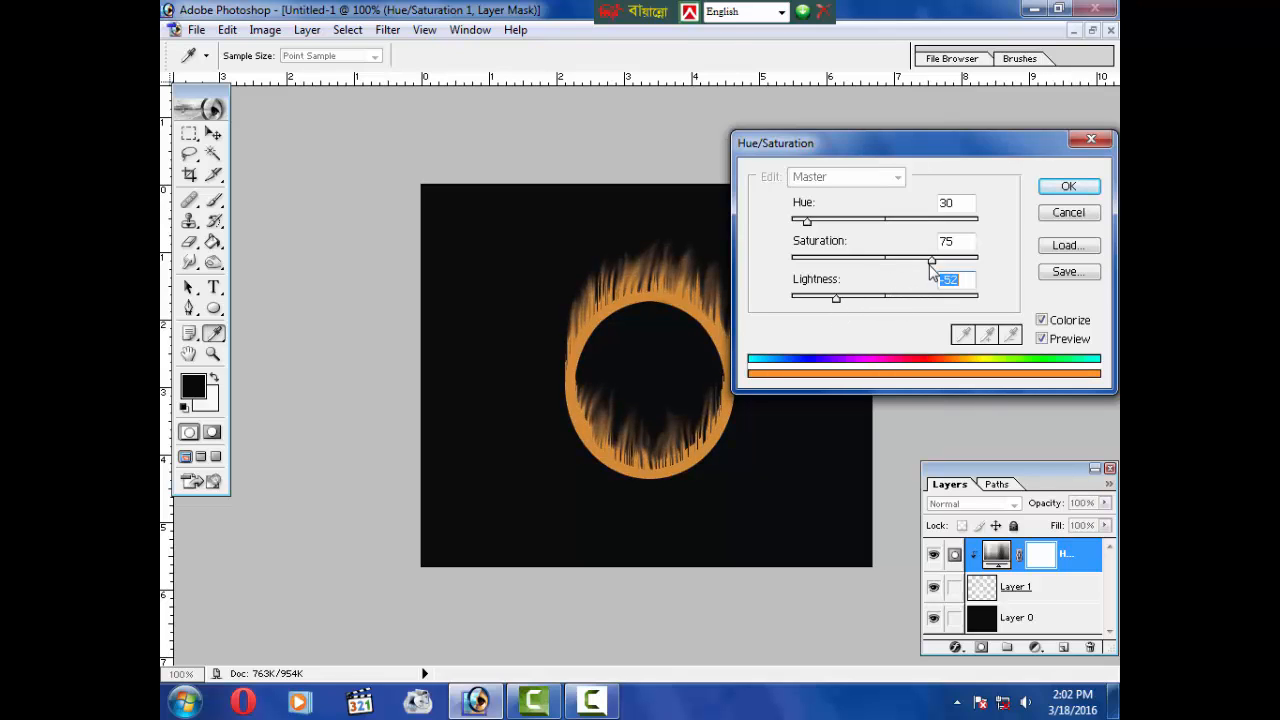
pyautogui.moveTo(932, 263); pyautogui.dragTo(967, 262)
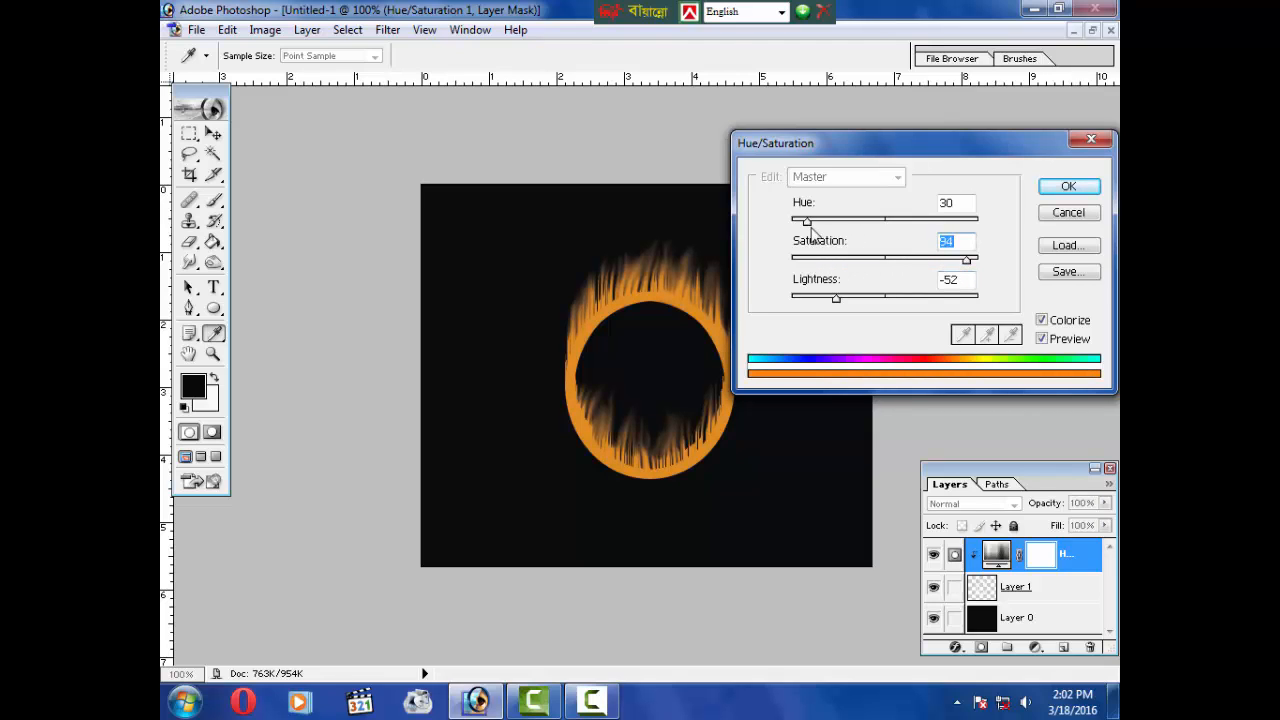
pyautogui.moveTo(810, 222); pyautogui.dragTo(950, 222)
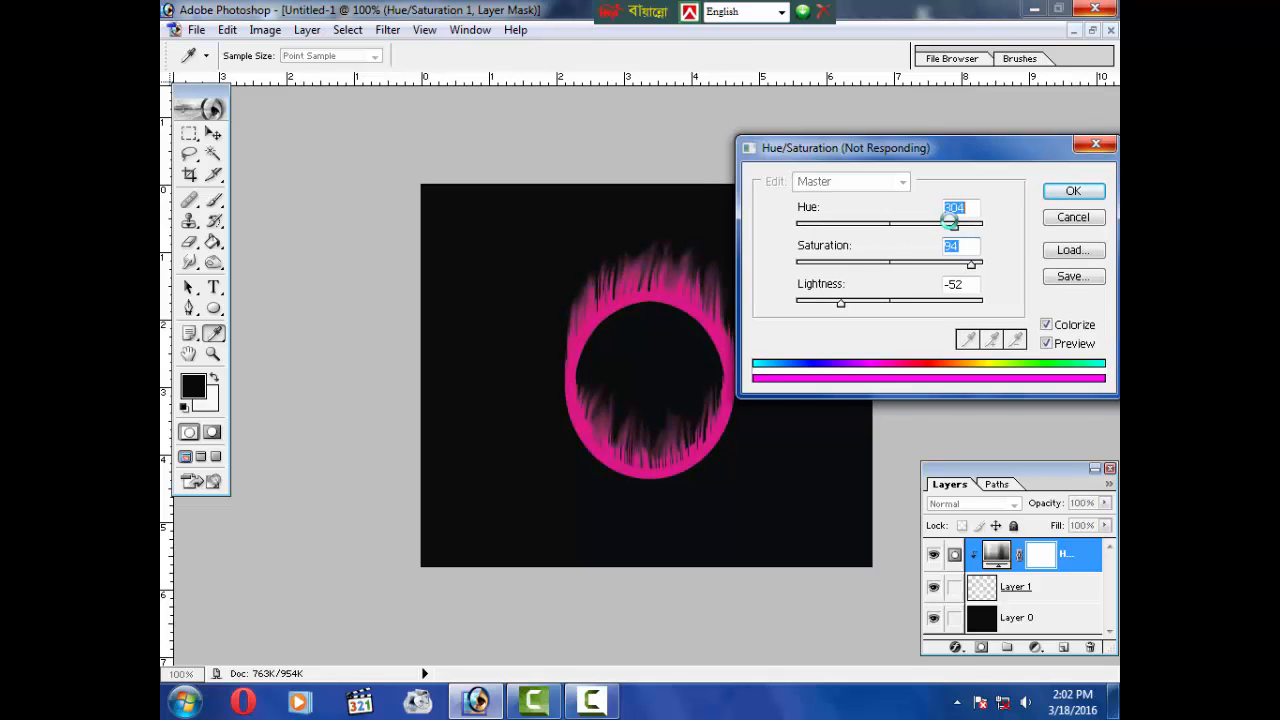
pyautogui.press('Return')
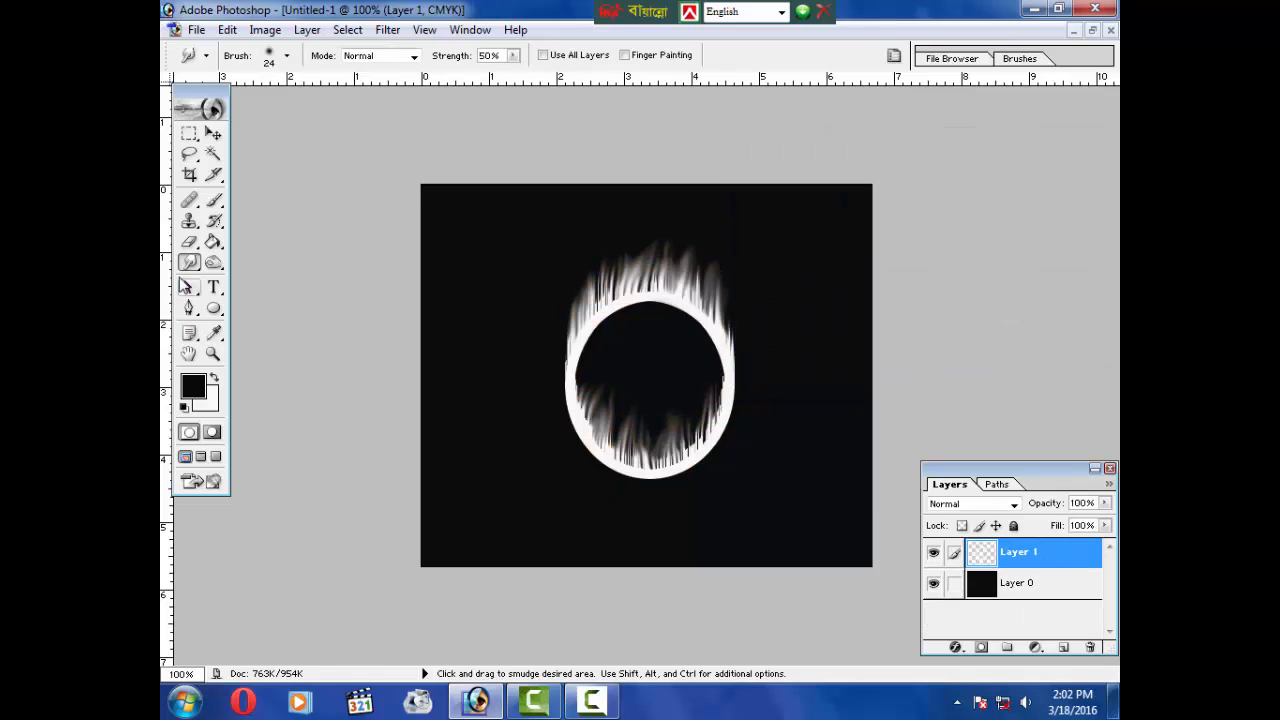
# Step: Smudge the upper flames of the ring upward and outward with the Smudge tool
pyautogui.click(189, 262)
pyautogui.click(245, 301)
pyautogui.moveTo(637, 286); pyautogui.dragTo(700, 232)
pyautogui.moveTo(690, 301); pyautogui.dragTo(742, 242)
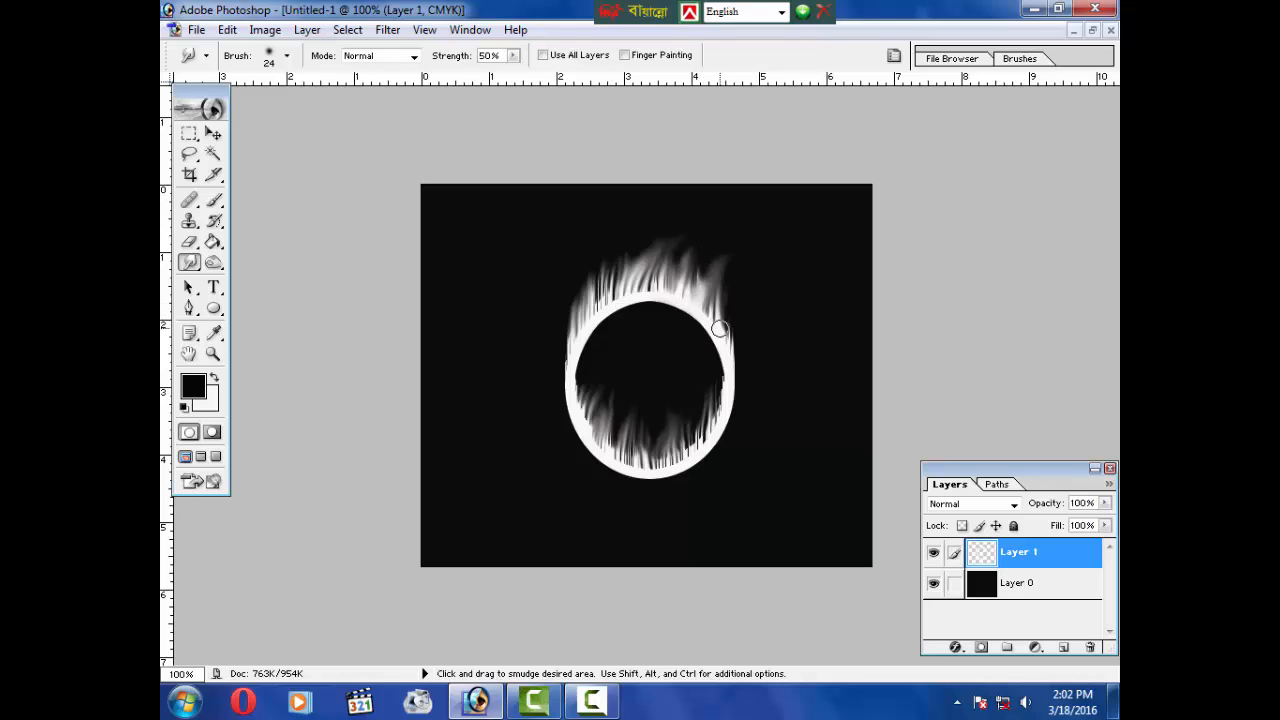
pyautogui.moveTo(723, 323); pyautogui.dragTo(804, 186)
pyautogui.moveTo(716, 322); pyautogui.dragTo(751, 229)
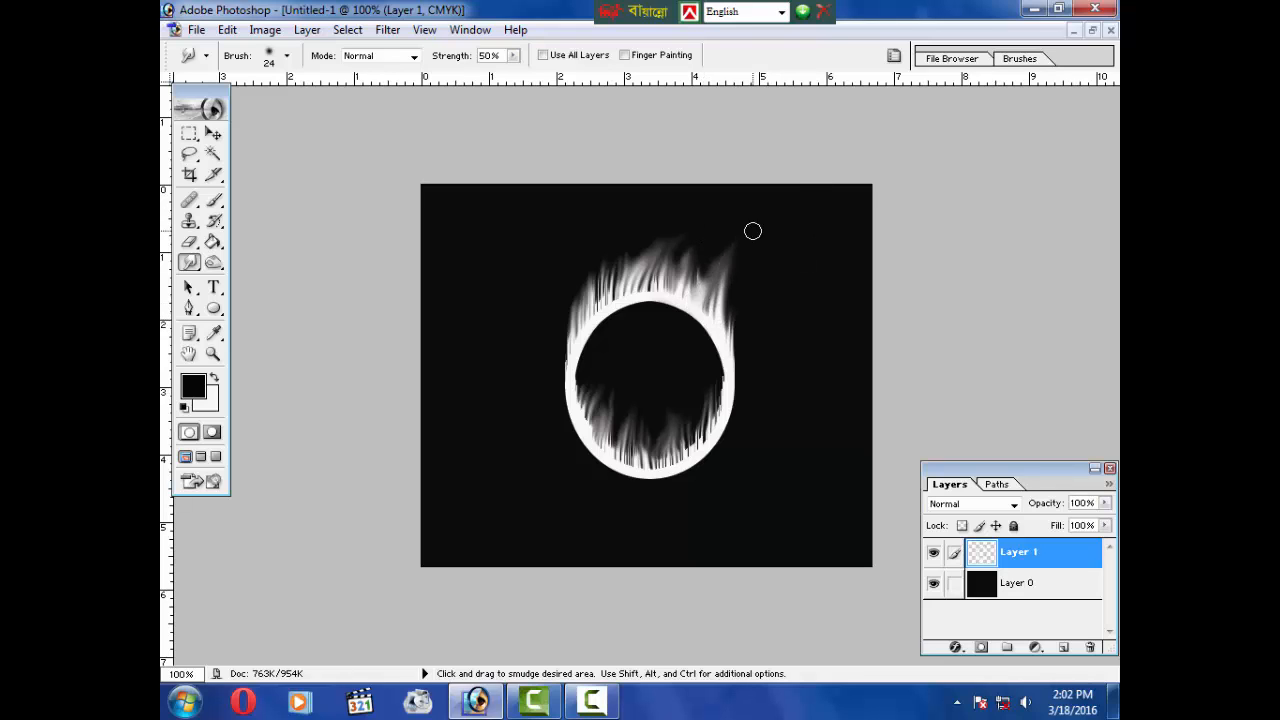
pyautogui.moveTo(690, 290)
pyautogui.mouseDown()
pyautogui.moveTo(760, 218)
pyautogui.moveTo(608, 240)
pyautogui.mouseUp()
pyautogui.moveTo(614, 295)
pyautogui.mouseDown()
pyautogui.moveTo(608, 280)
pyautogui.moveTo(668, 210)
pyautogui.mouseUp()
pyautogui.moveTo(662, 289); pyautogui.dragTo(762, 202)
pyautogui.moveTo(621, 292); pyautogui.dragTo(602, 238)
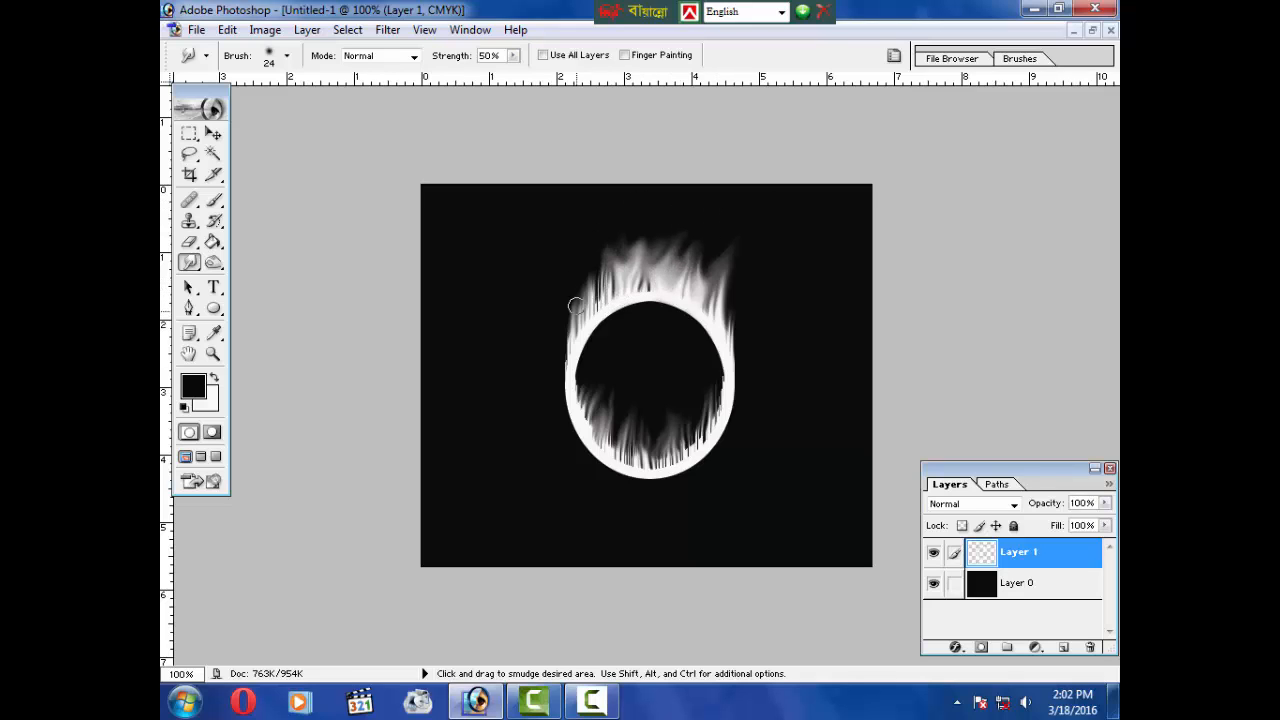
# Step: Smudge the inner flames along the bottom of the ring upward
pyautogui.moveTo(604, 442); pyautogui.dragTo(606, 412)
pyautogui.moveTo(656, 456); pyautogui.dragTo(638, 408)
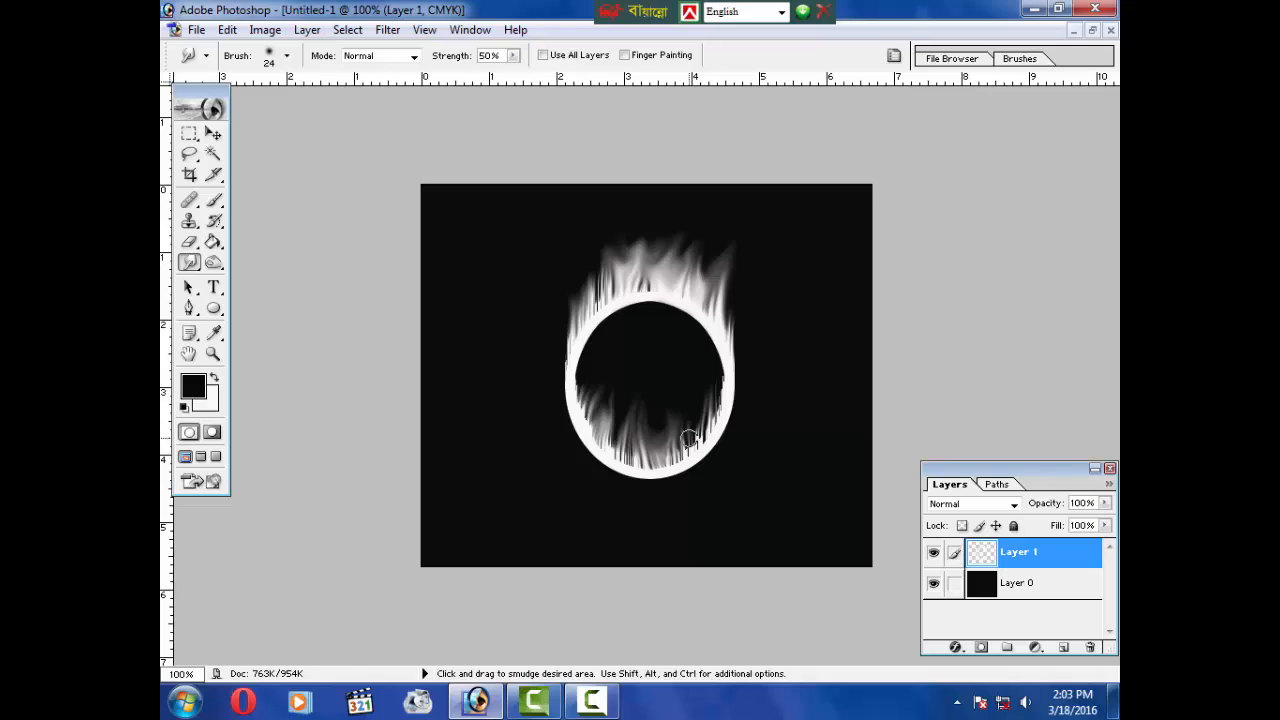
pyautogui.moveTo(690, 440); pyautogui.dragTo(714, 363)
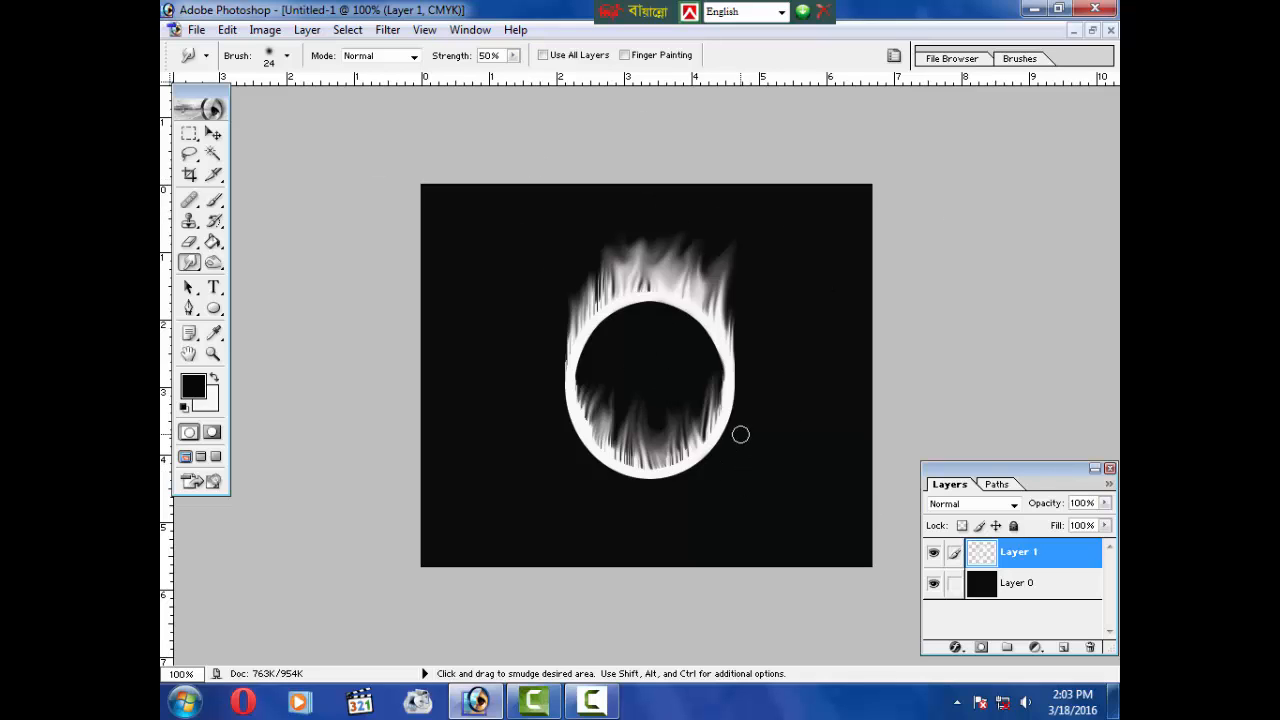
# Step: Step backward through history to undo the recent smudge strokes
pyautogui.press('ctrl')
pyautogui.hotkey('ctrl', 'alt')
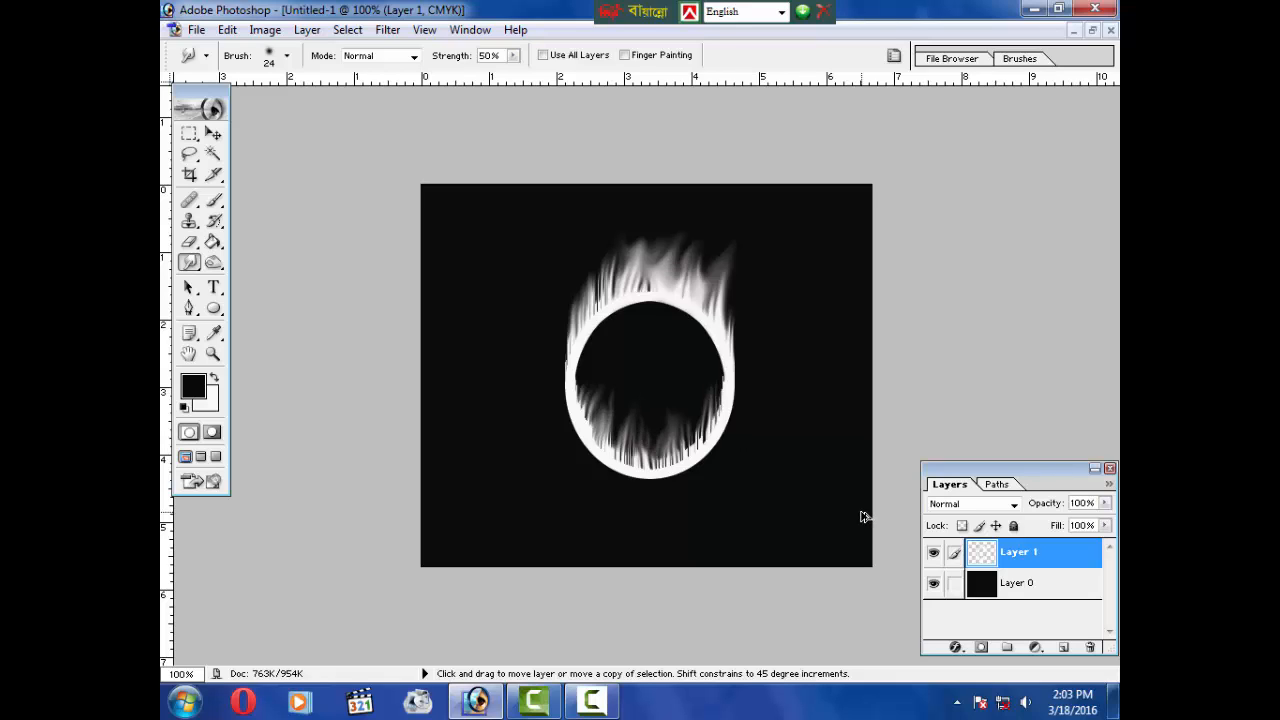
pyautogui.hotkey('ctrl', 'alt', 'z')
pyautogui.hotkey('ctrl', 'alt', 'z')
pyautogui.hotkey('ctrl', 'alt', 'z')
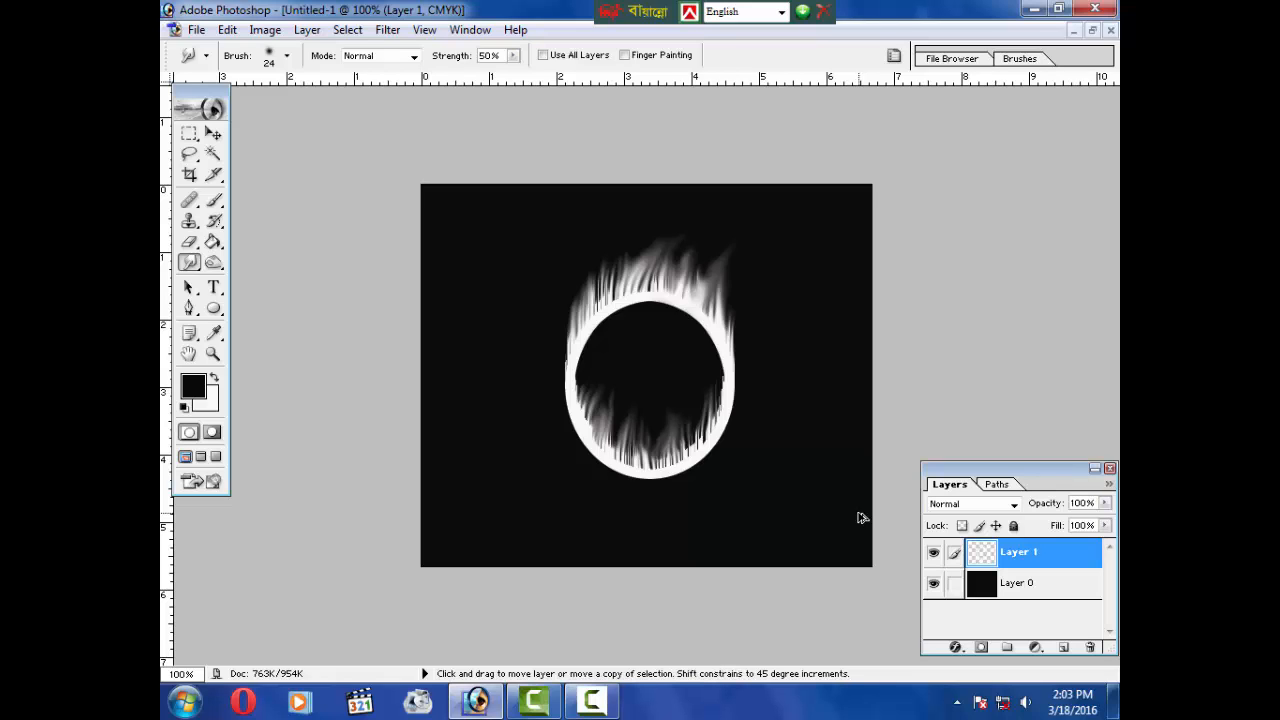
pyautogui.hotkey('ctrl', 'alt', 'z')
pyautogui.hotkey('ctrl', 'alt', 'z')
pyautogui.hotkey('ctrl', 'alt', 'z')
pyautogui.hotkey('ctrl', 'alt', 'z')
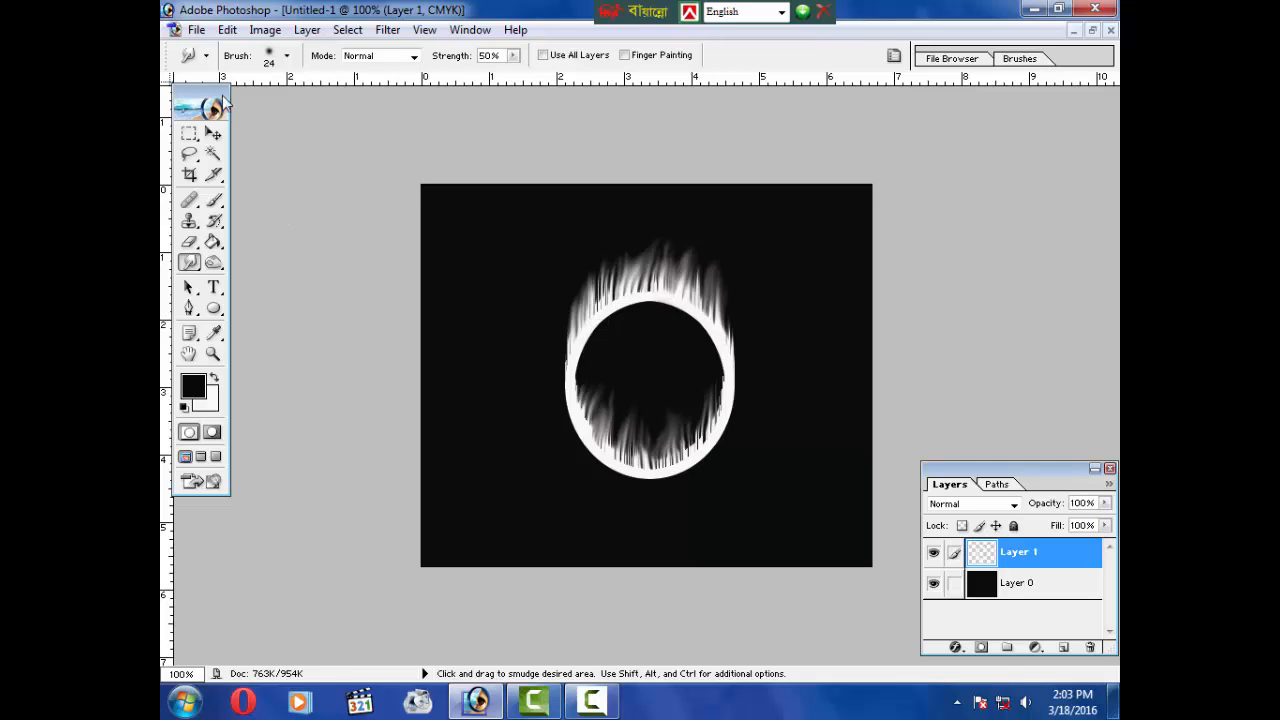
# Step: Try to save a copy of the image in JPEG format to the Desktop
pyautogui.click(197, 30)
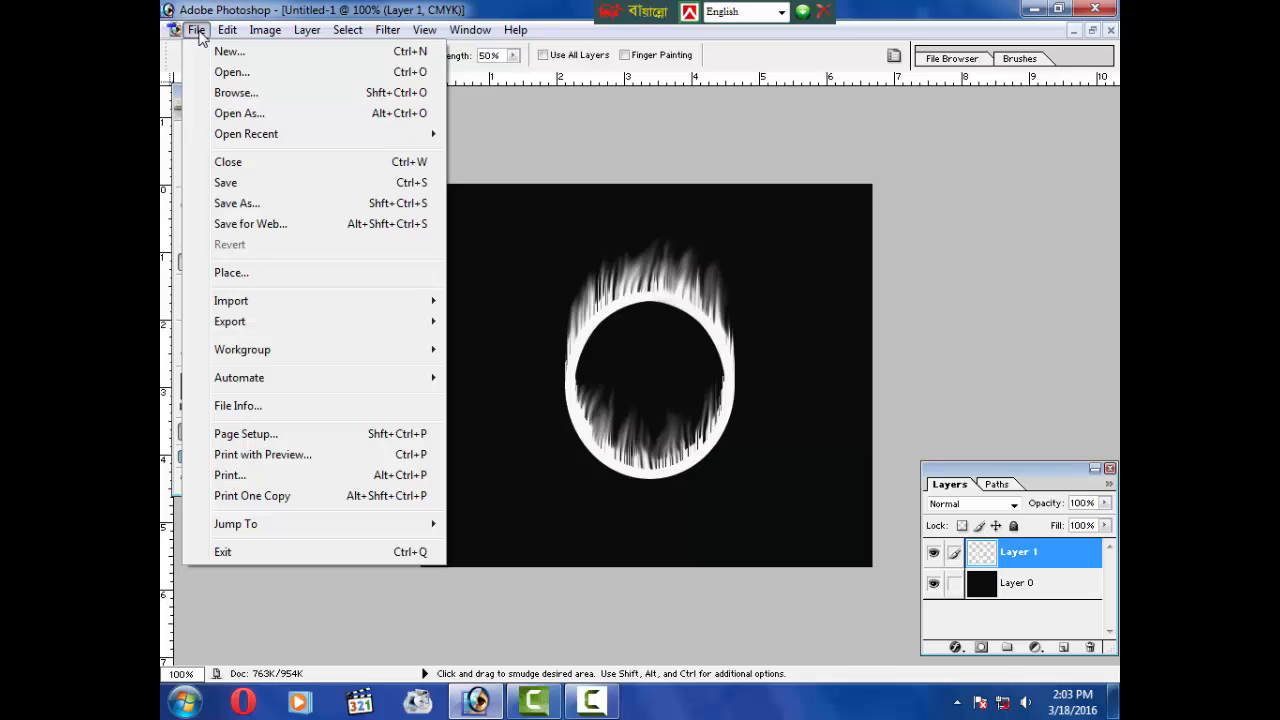
pyautogui.click(264, 203)
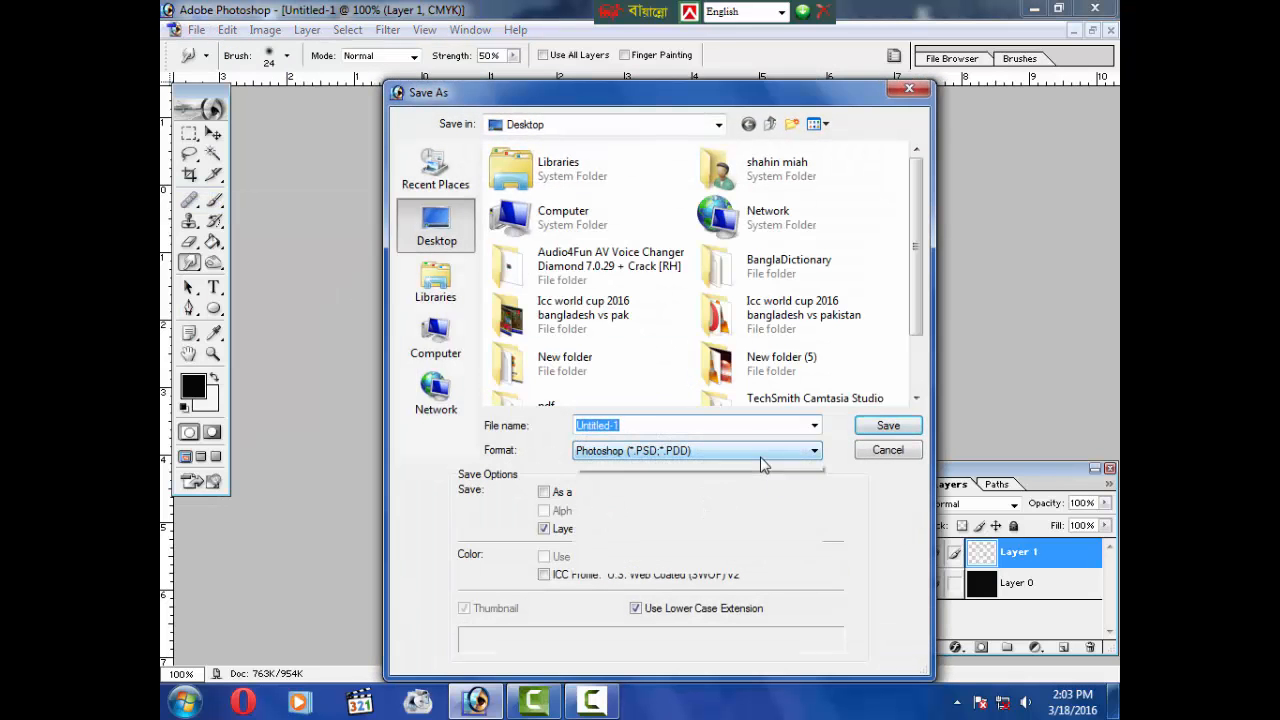
pyautogui.click(765, 449)
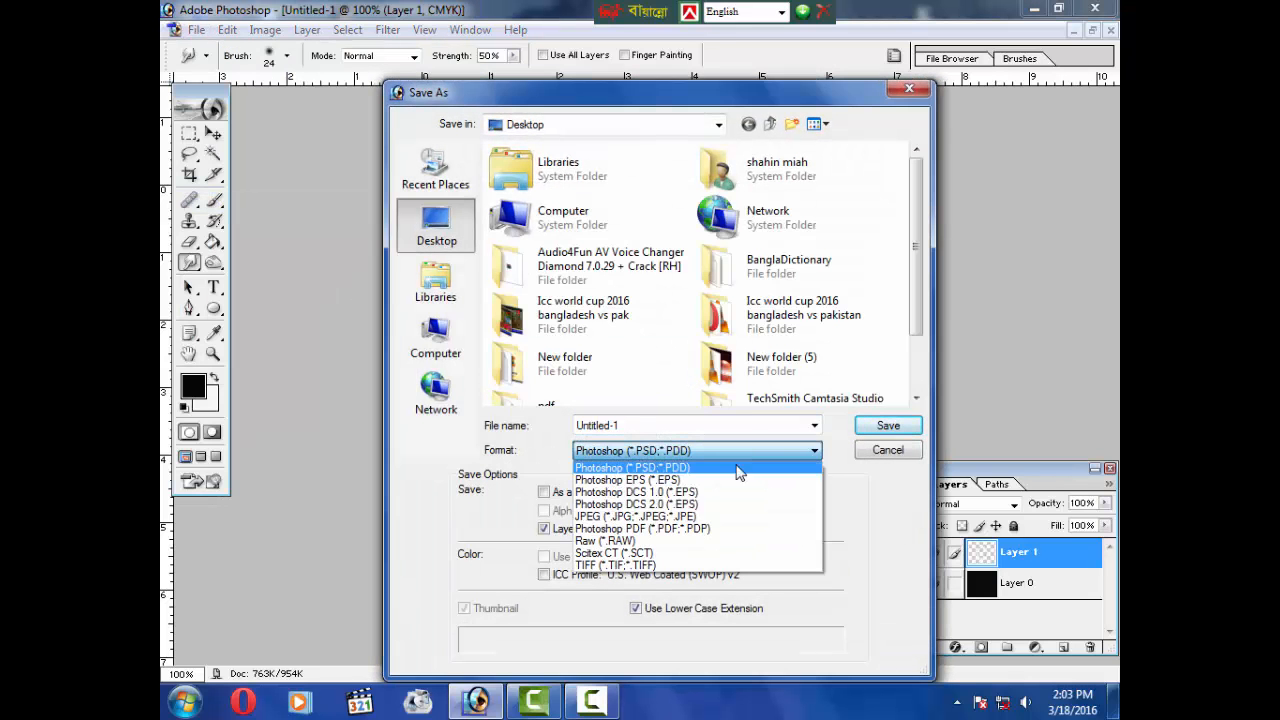
pyautogui.click(675, 519)
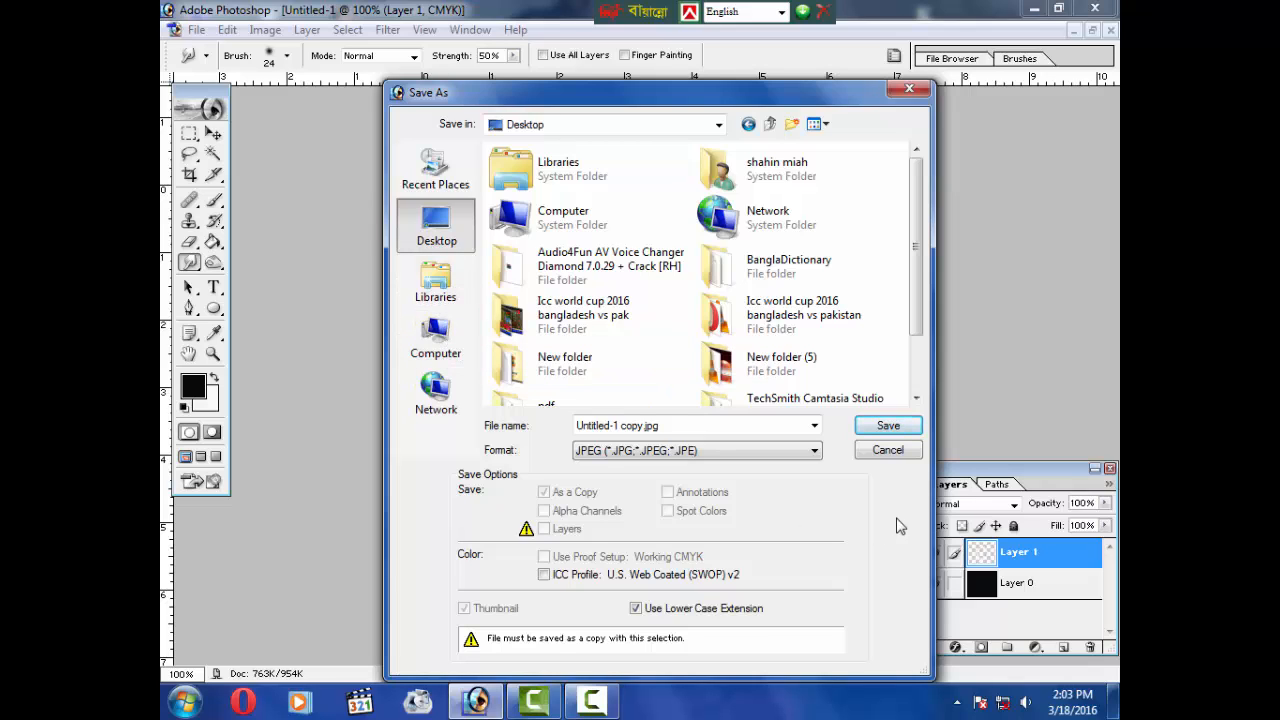
pyautogui.click(767, 430)
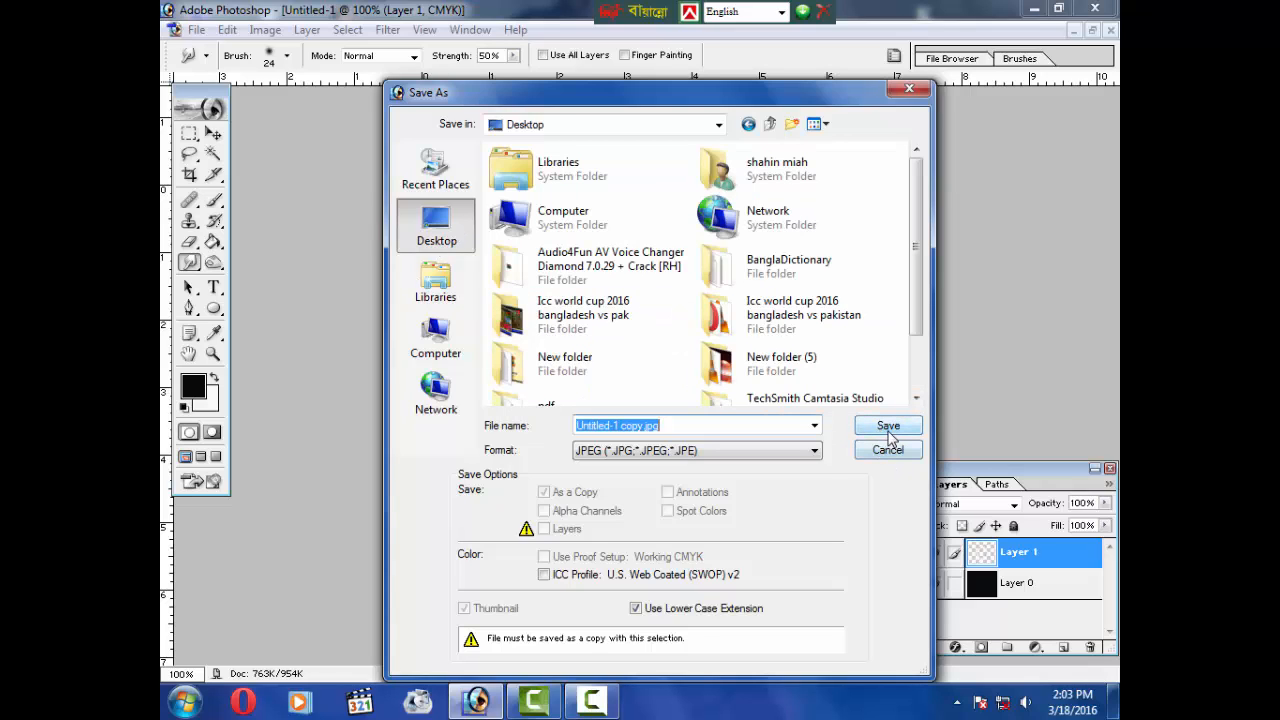
pyautogui.click(890, 450)
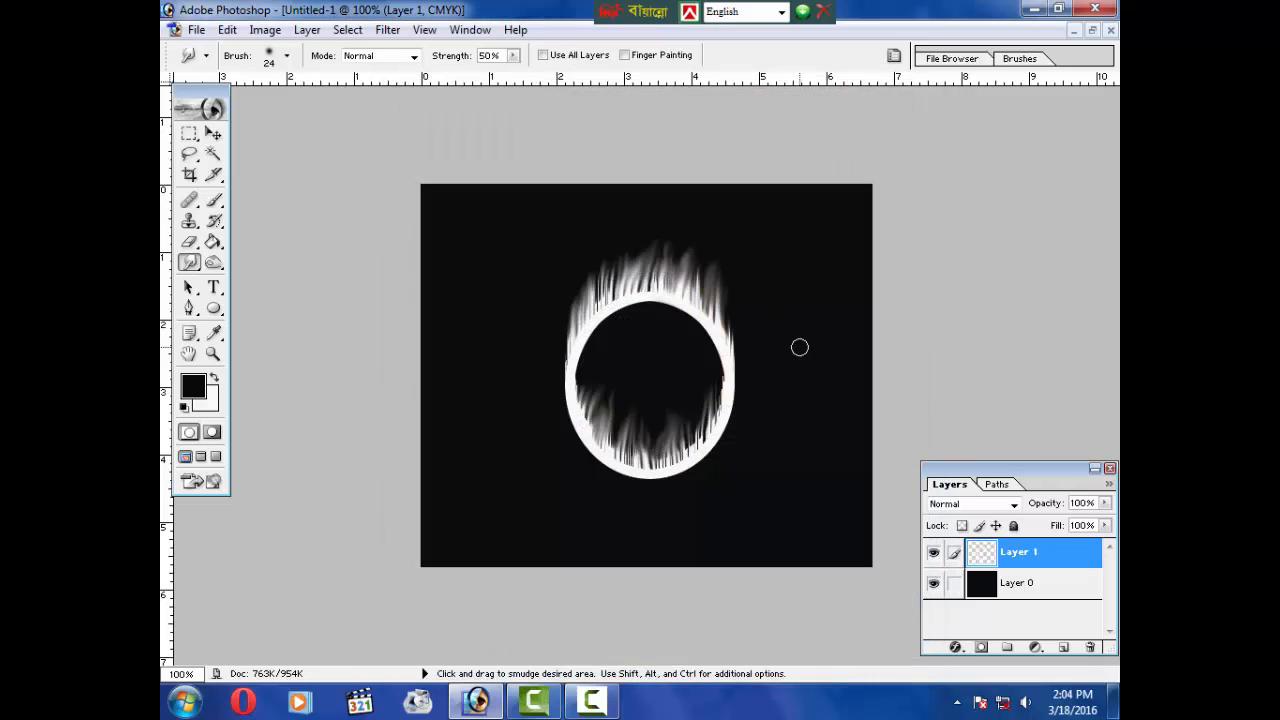
# Step: Close the flaming ring document without saving changes
pyautogui.click(1110, 31)
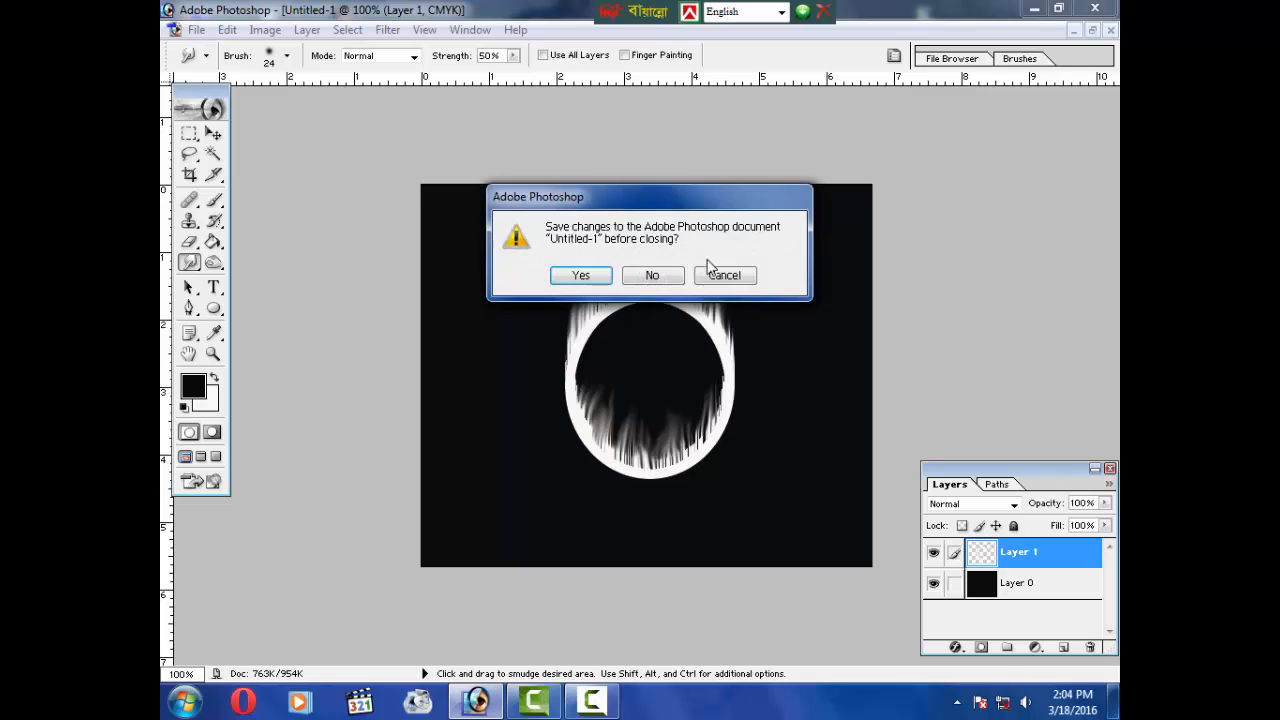
pyautogui.click(664, 283)
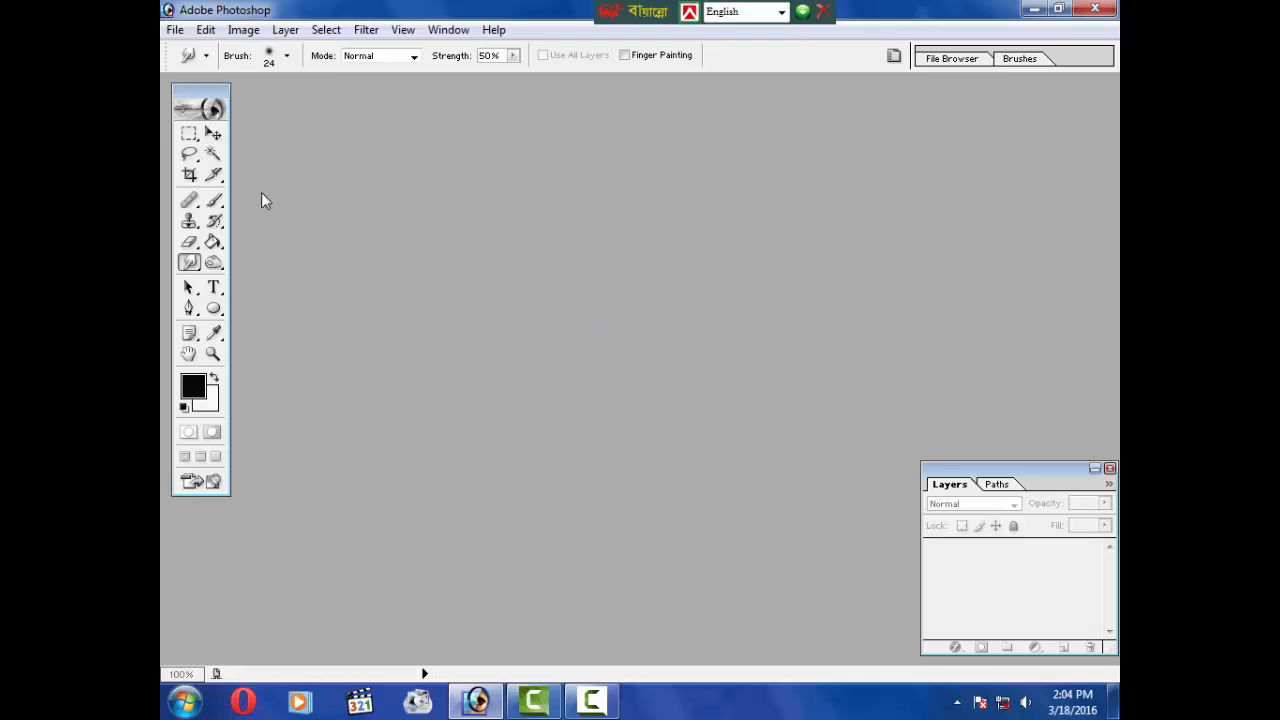
# Step: Create a new blank document and convert its background into Layer 0
pyautogui.click(190, 156)
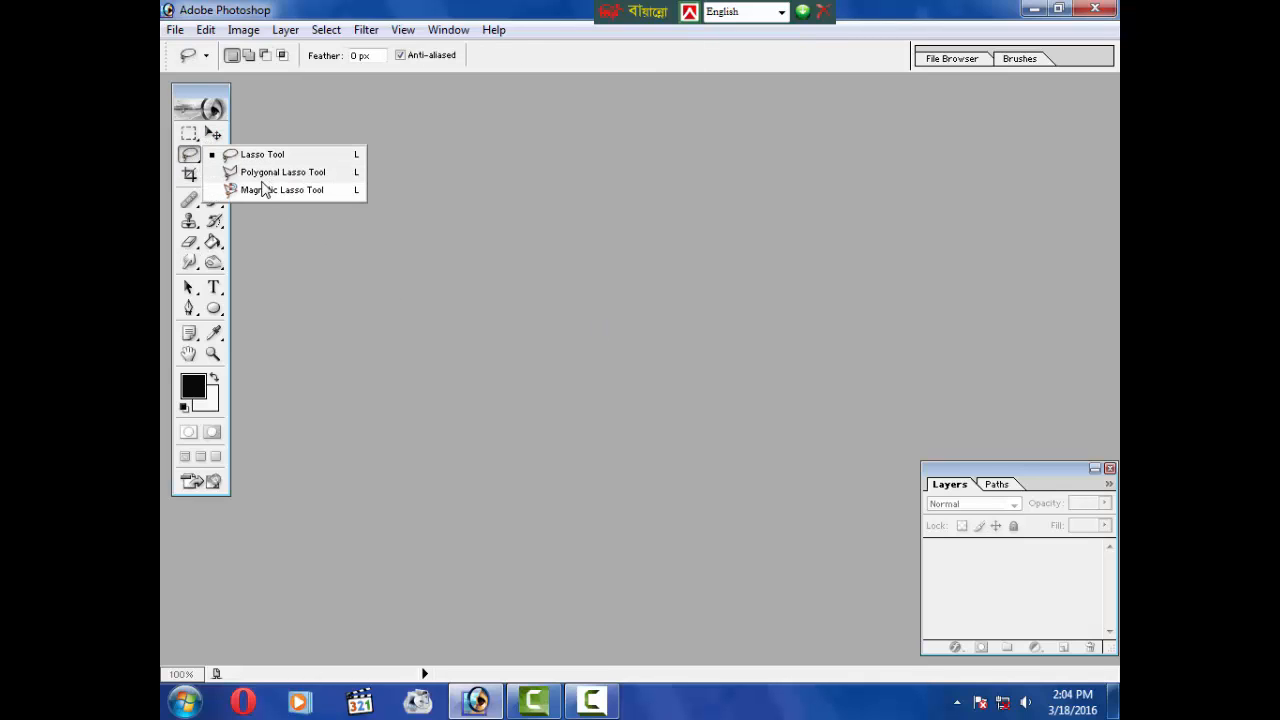
pyautogui.click(197, 165)
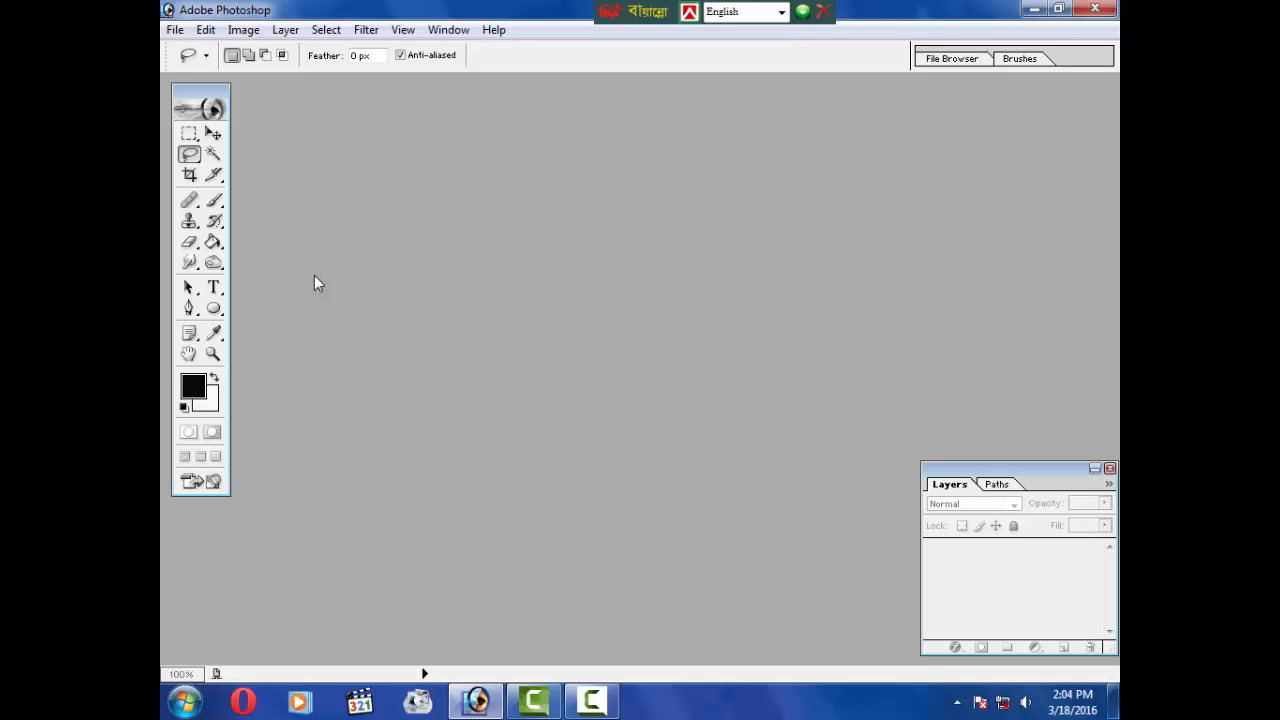
pyautogui.click(175, 29)
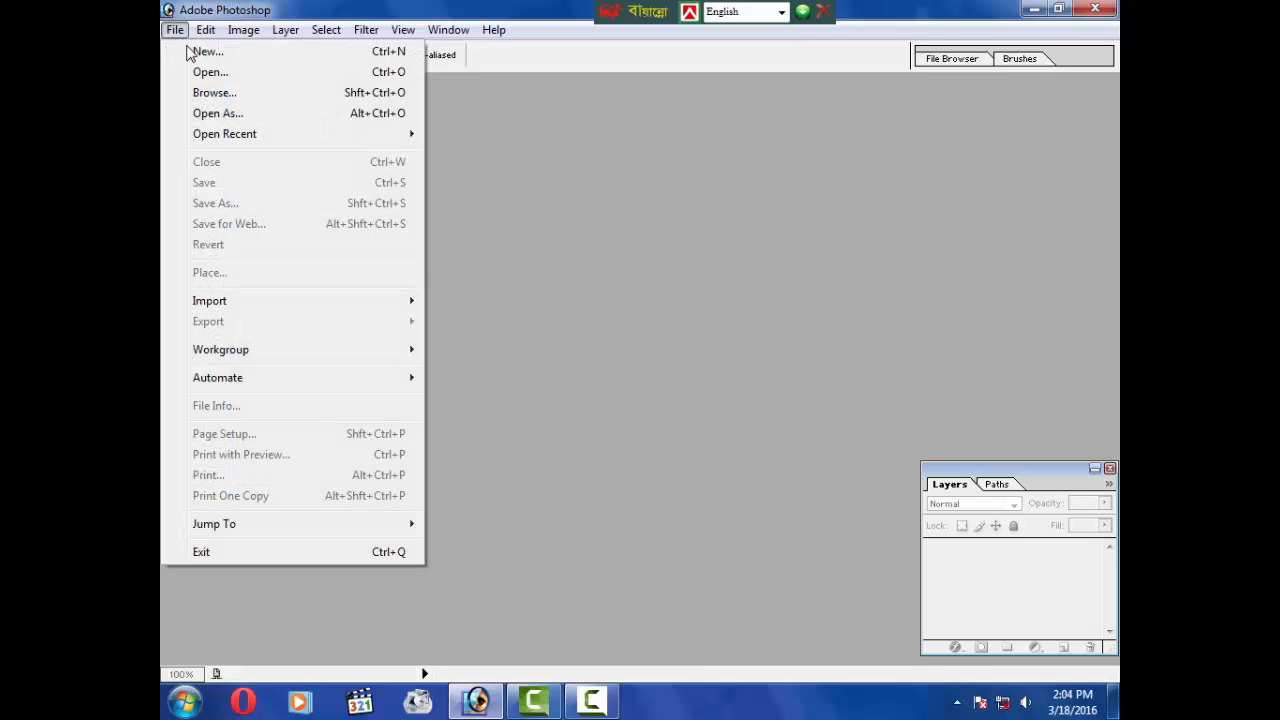
pyautogui.click(203, 49)
pyautogui.click(795, 172)
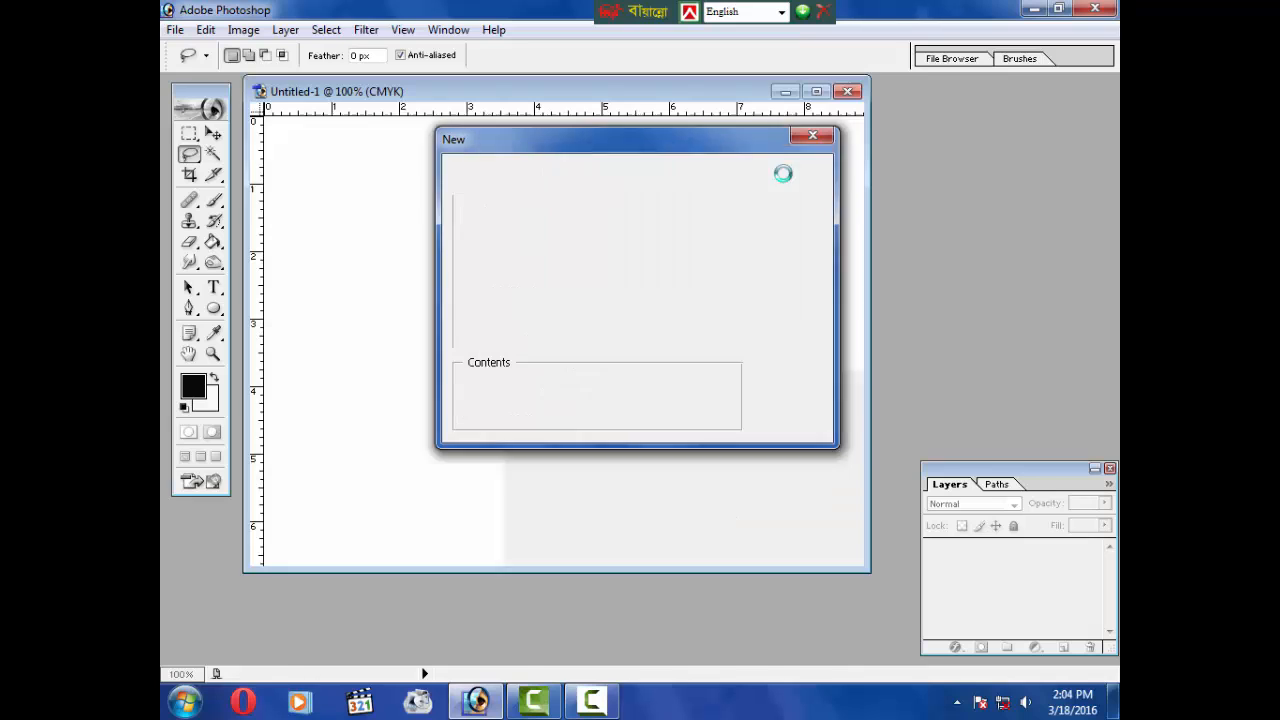
pyautogui.moveTo(631, 96); pyautogui.dragTo(729, 120)
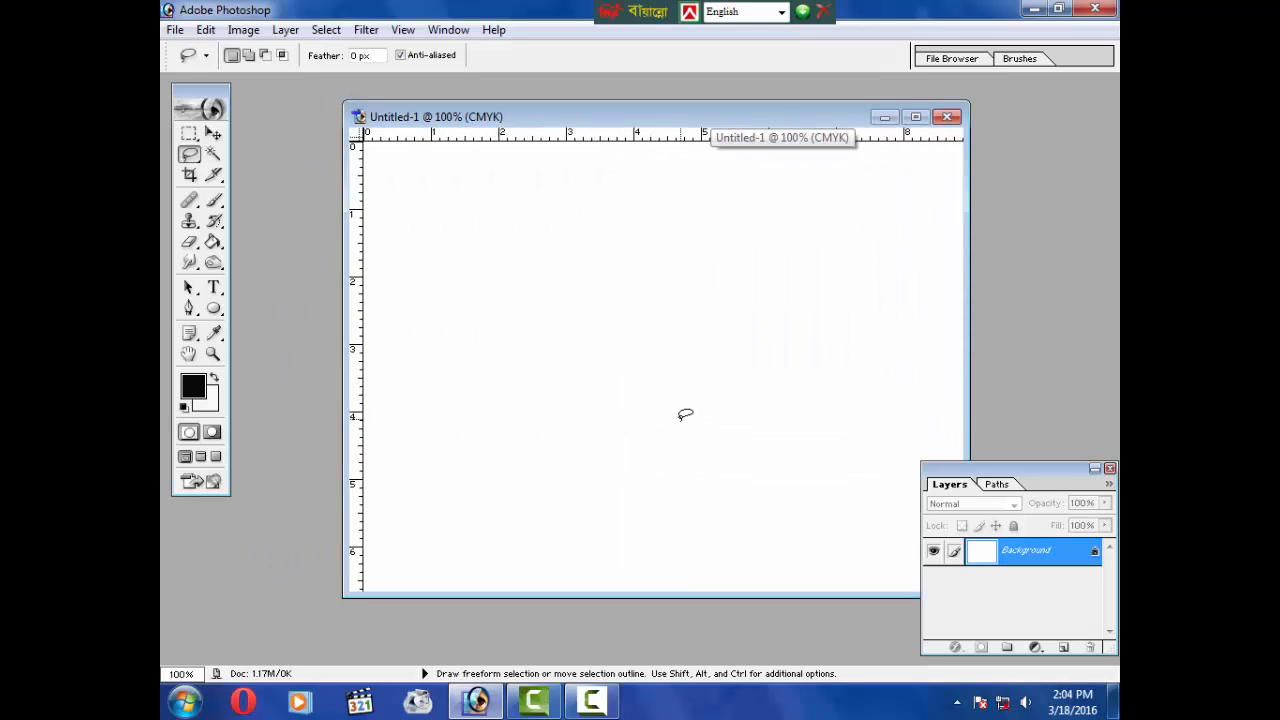
pyautogui.doubleClick(1052, 562)
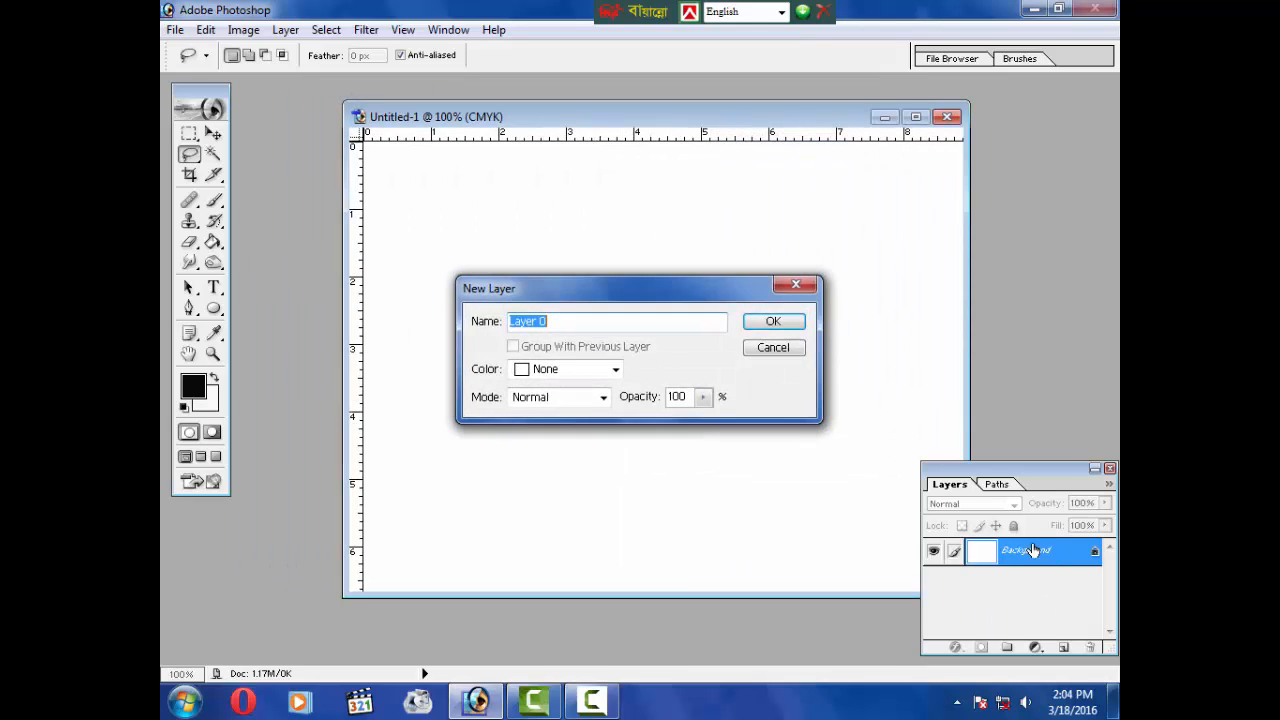
pyautogui.click(780, 320)
pyautogui.moveTo(714, 115); pyautogui.dragTo(698, 107)
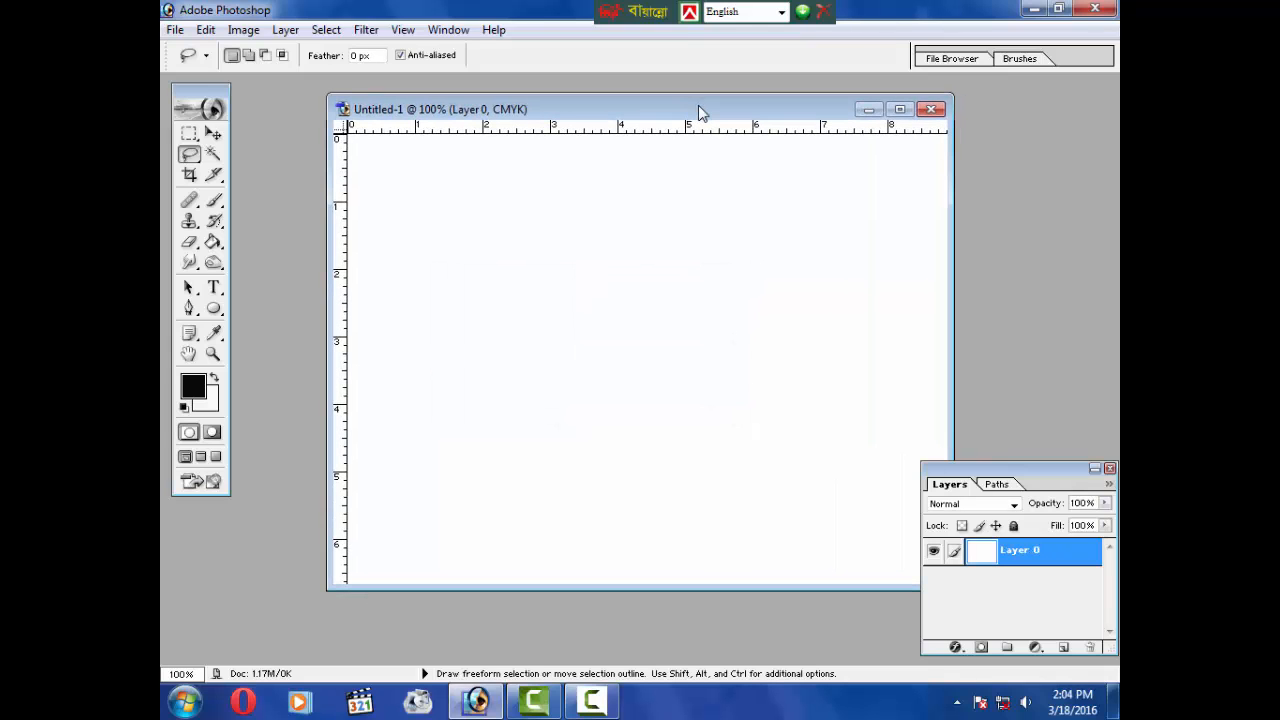
# Step: Switch to the Crop tool and close the new blank document
pyautogui.click(214, 176)
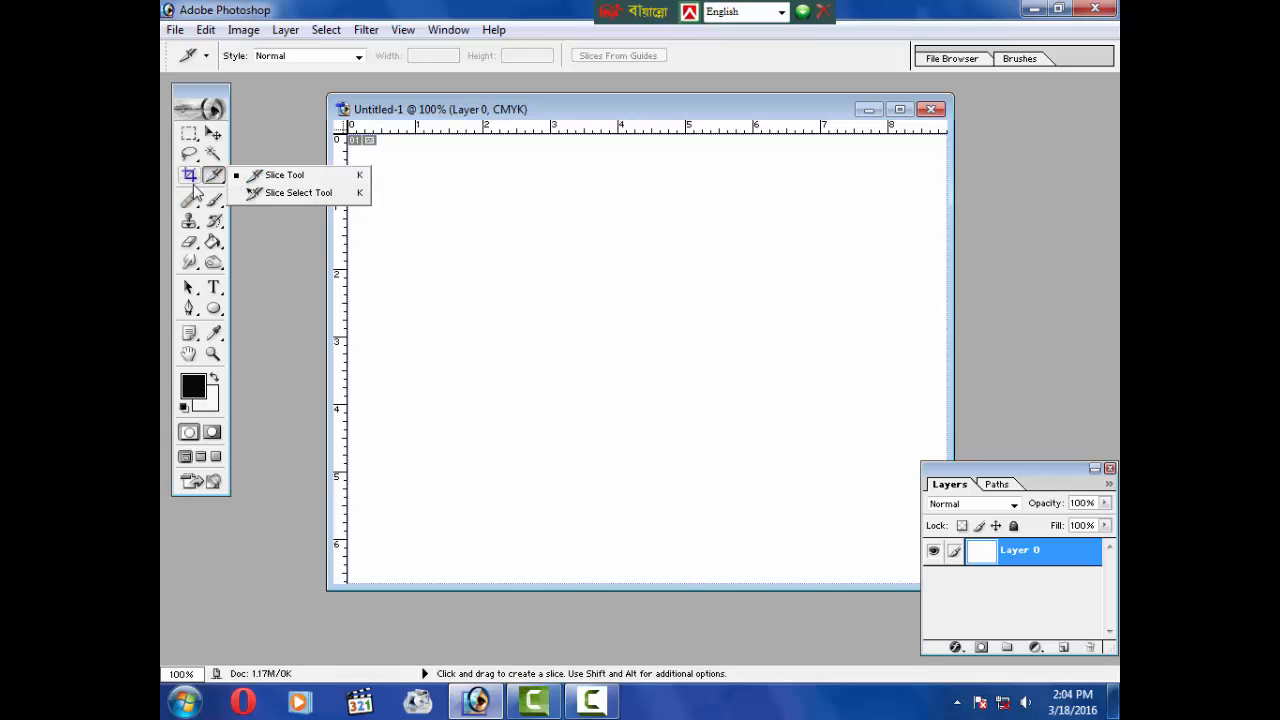
pyautogui.click(190, 176)
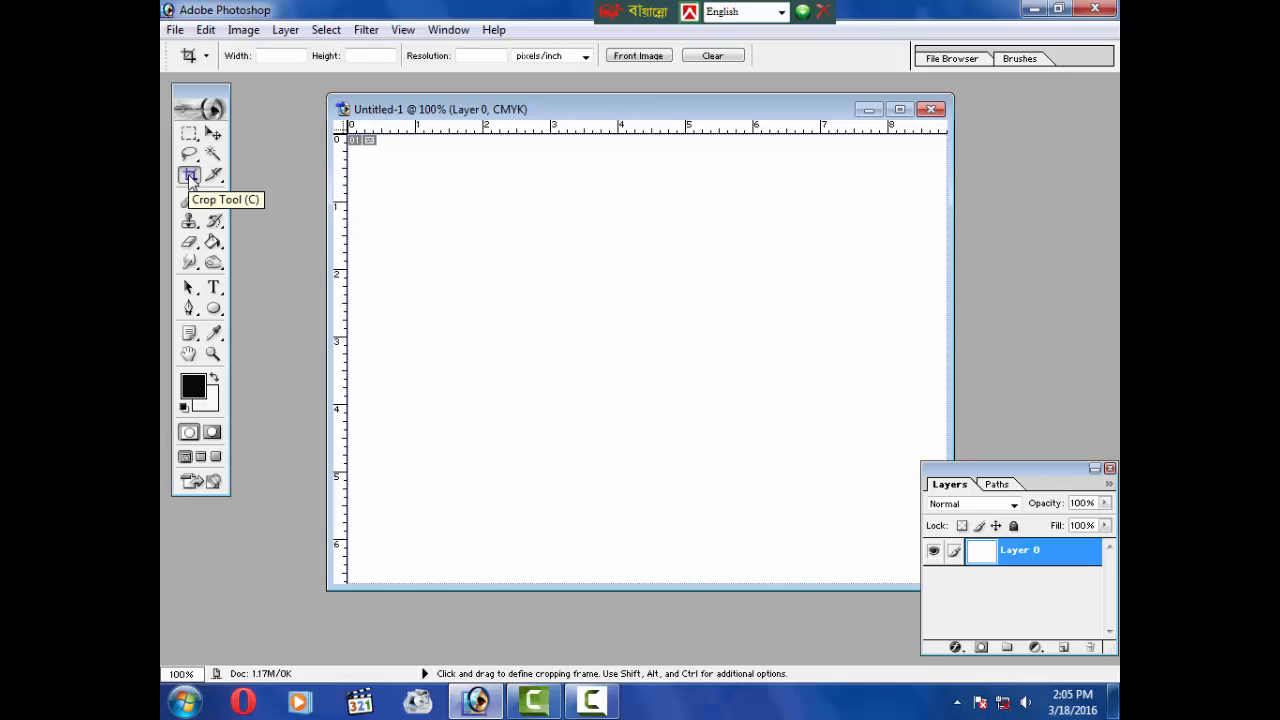
pyautogui.click(931, 109)
pyautogui.click(662, 277)
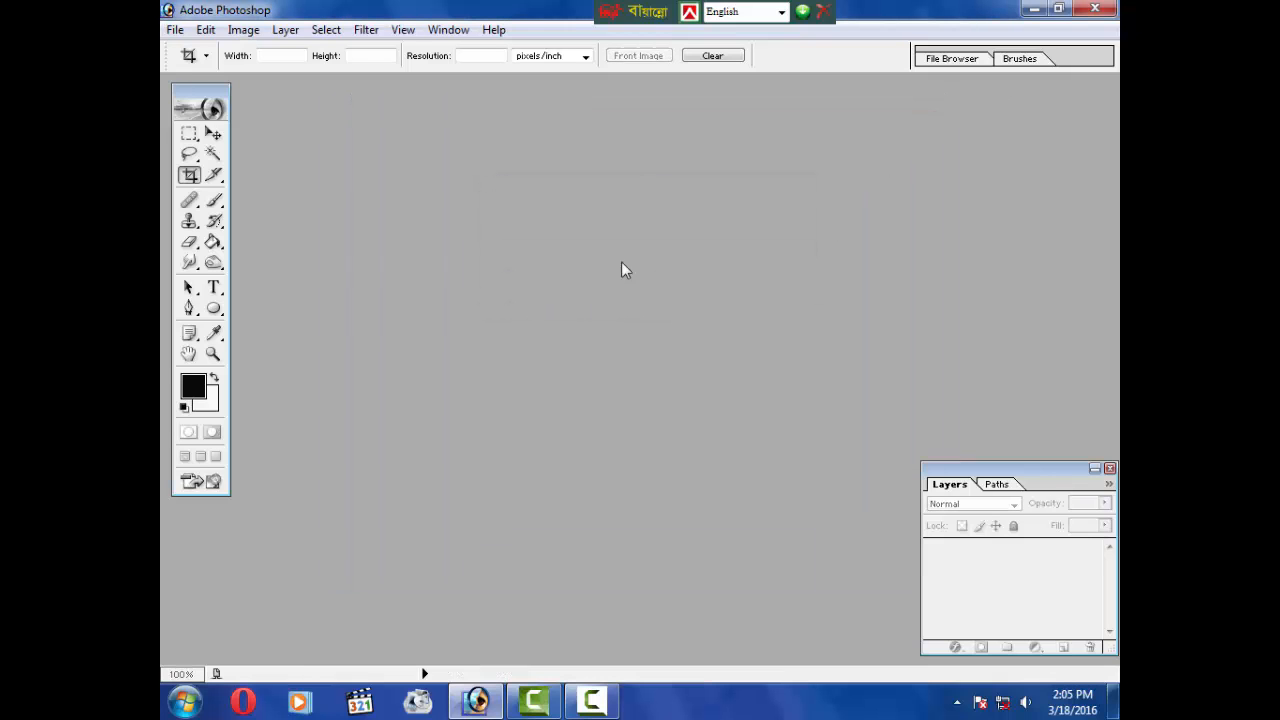
# Step: Browse the Desktop folders for an image to open
pyautogui.click(174, 29)
pyautogui.click(227, 78)
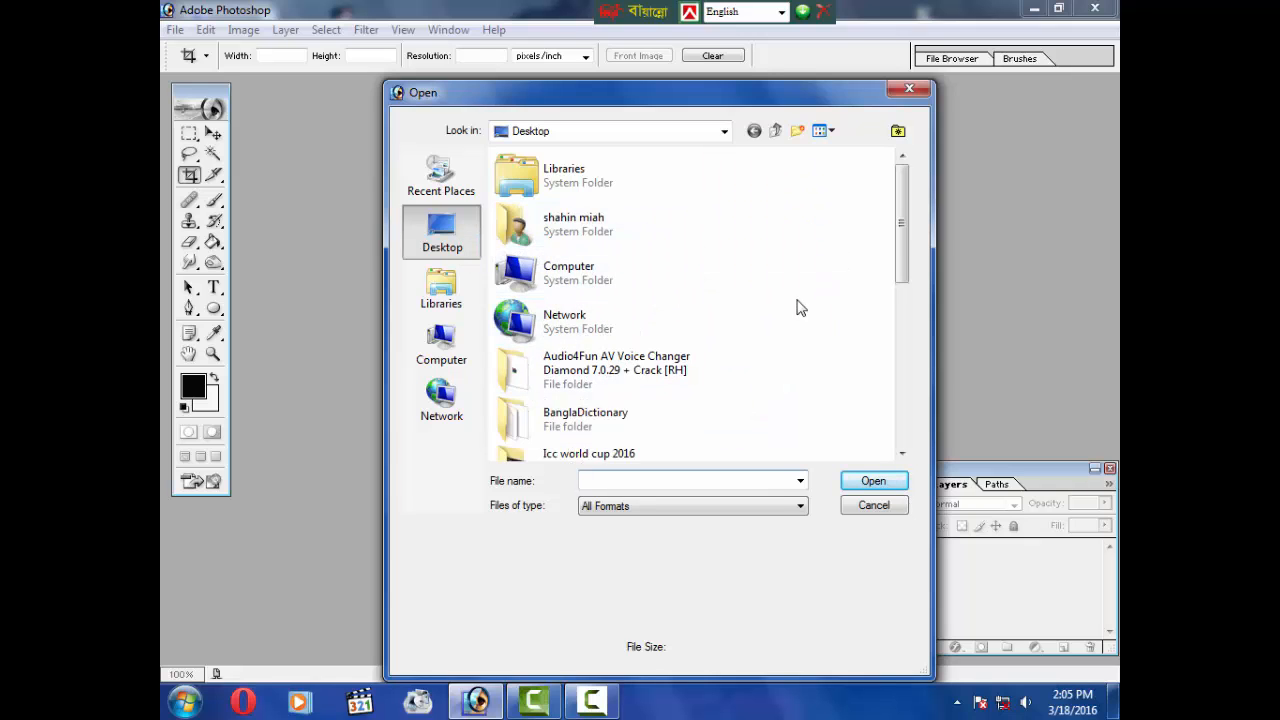
pyautogui.moveTo(908, 249); pyautogui.dragTo(922, 425)
pyautogui.scroll(3, 925, 412)
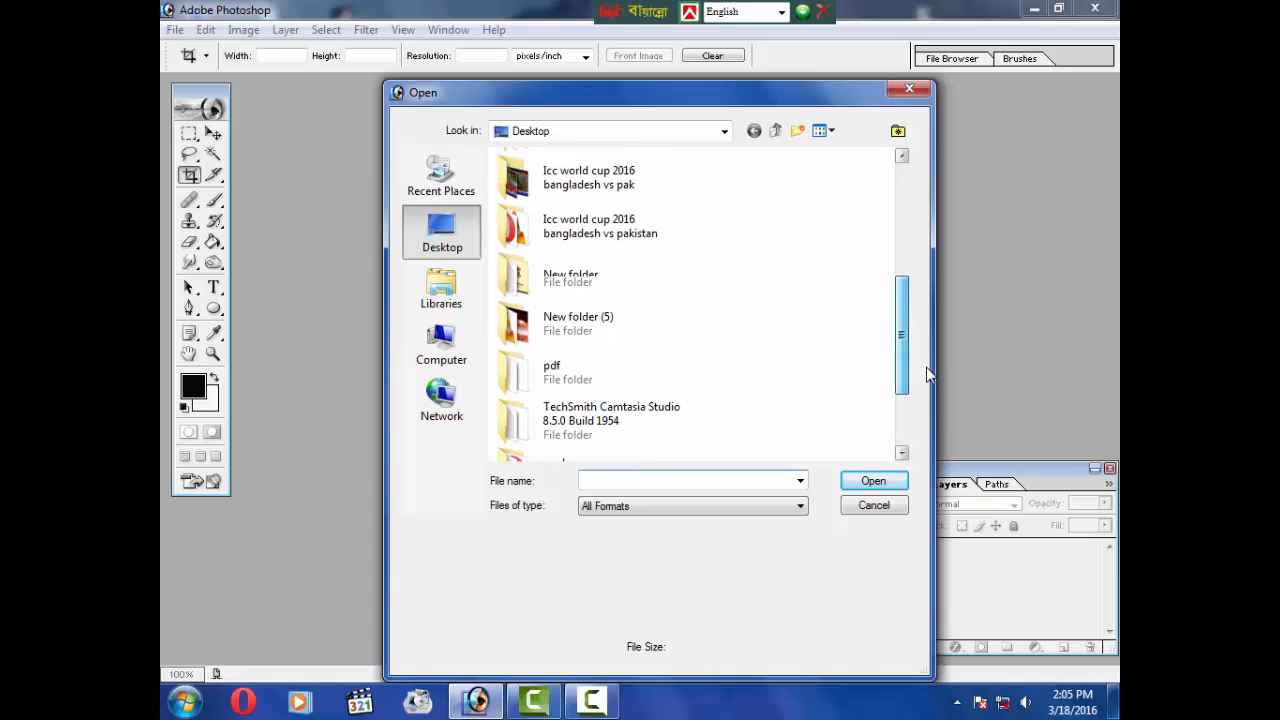
pyautogui.doubleClick(609, 337)
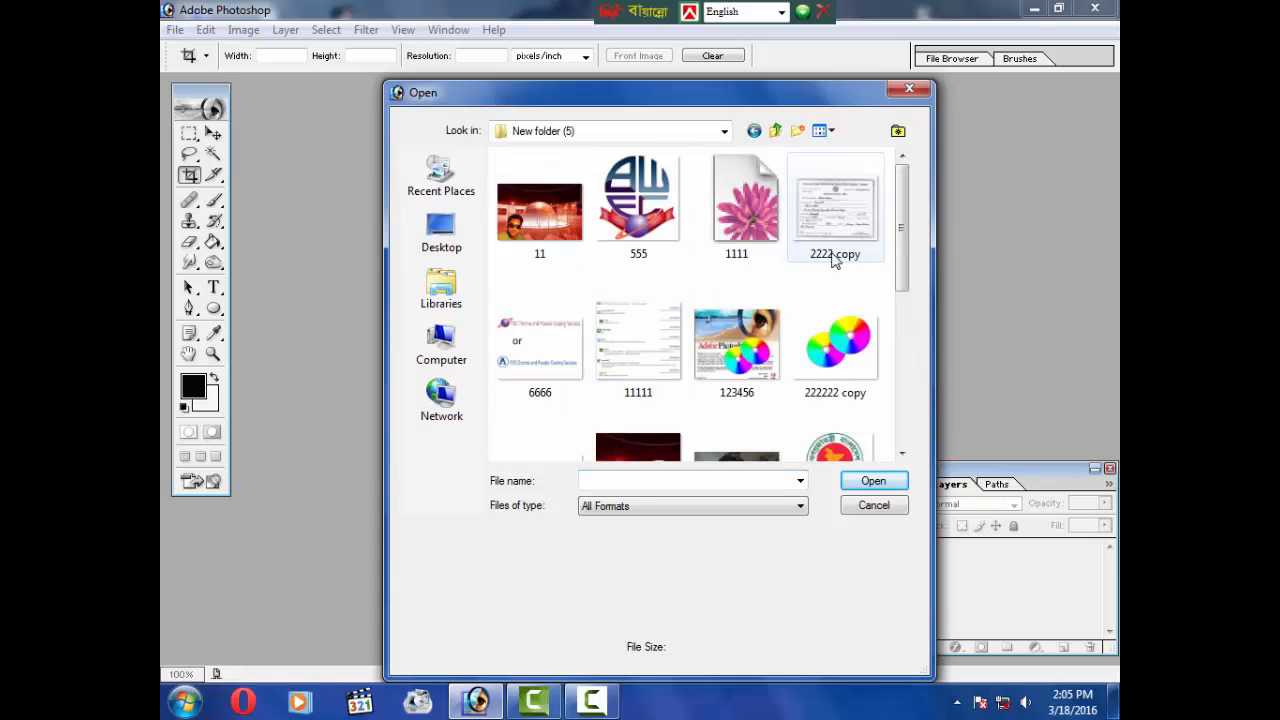
pyautogui.moveTo(901, 209); pyautogui.dragTo(932, 199)
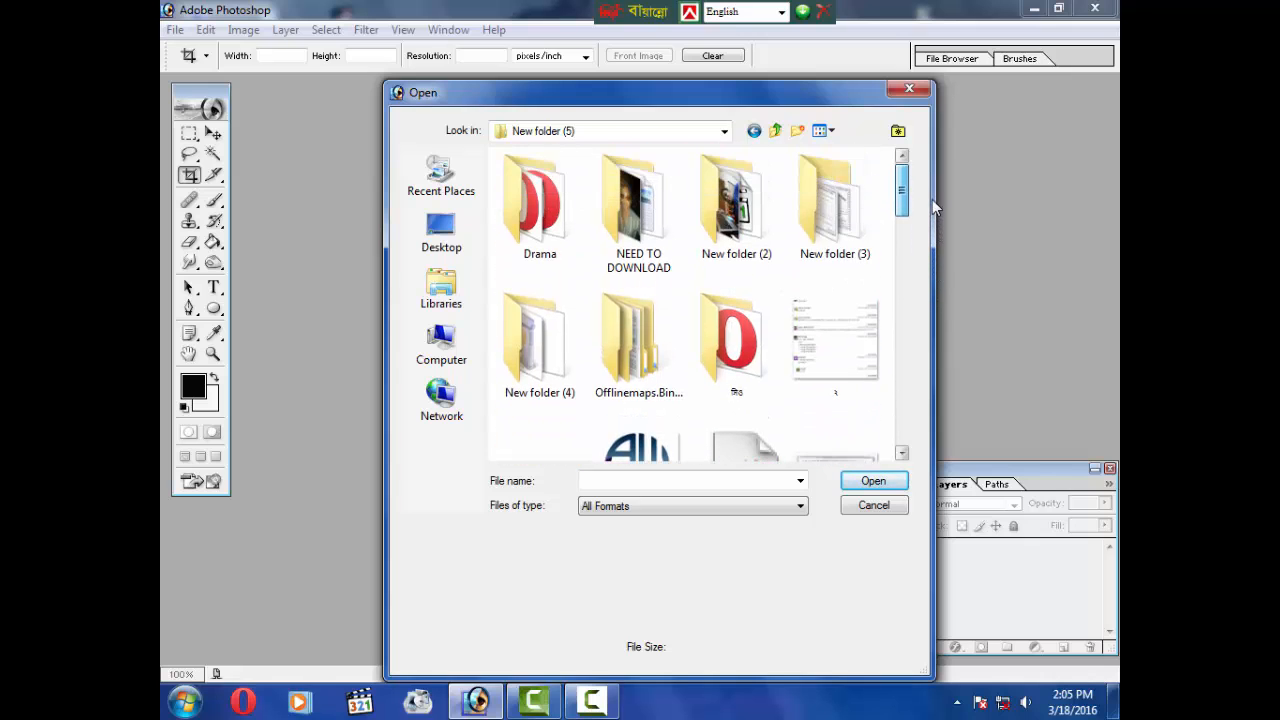
pyautogui.doubleClick(751, 225)
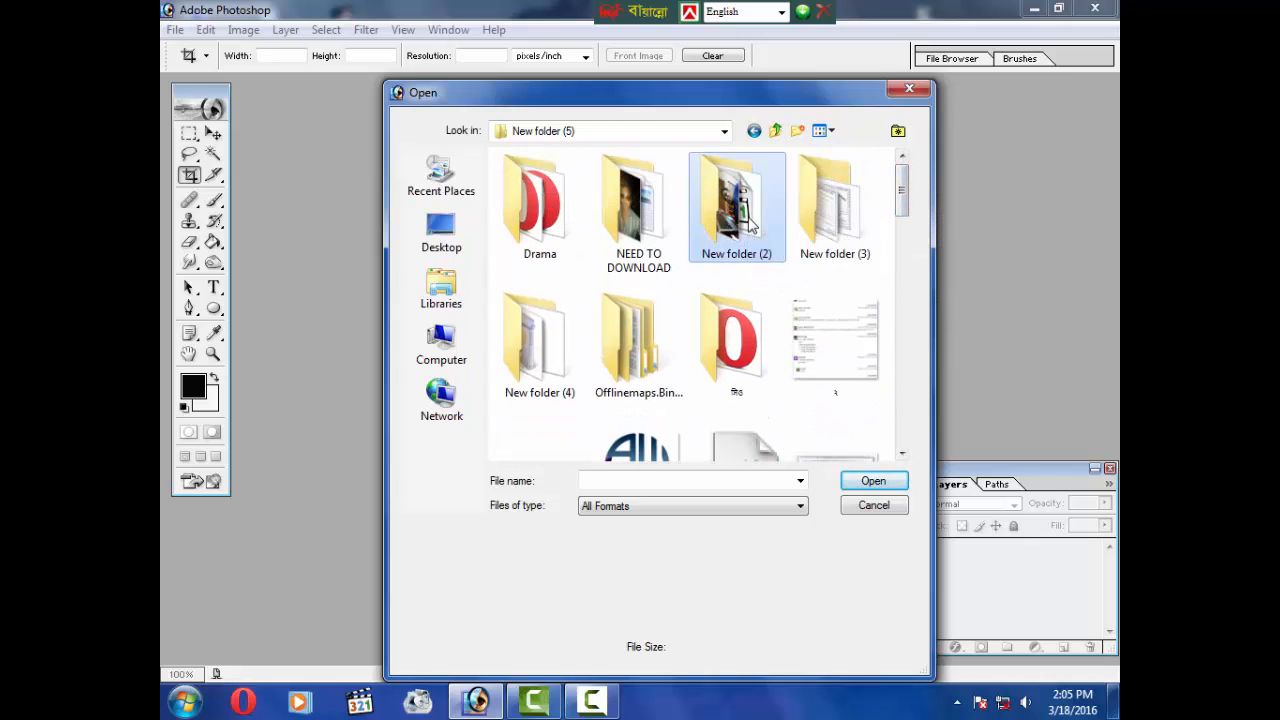
pyautogui.click(823, 132)
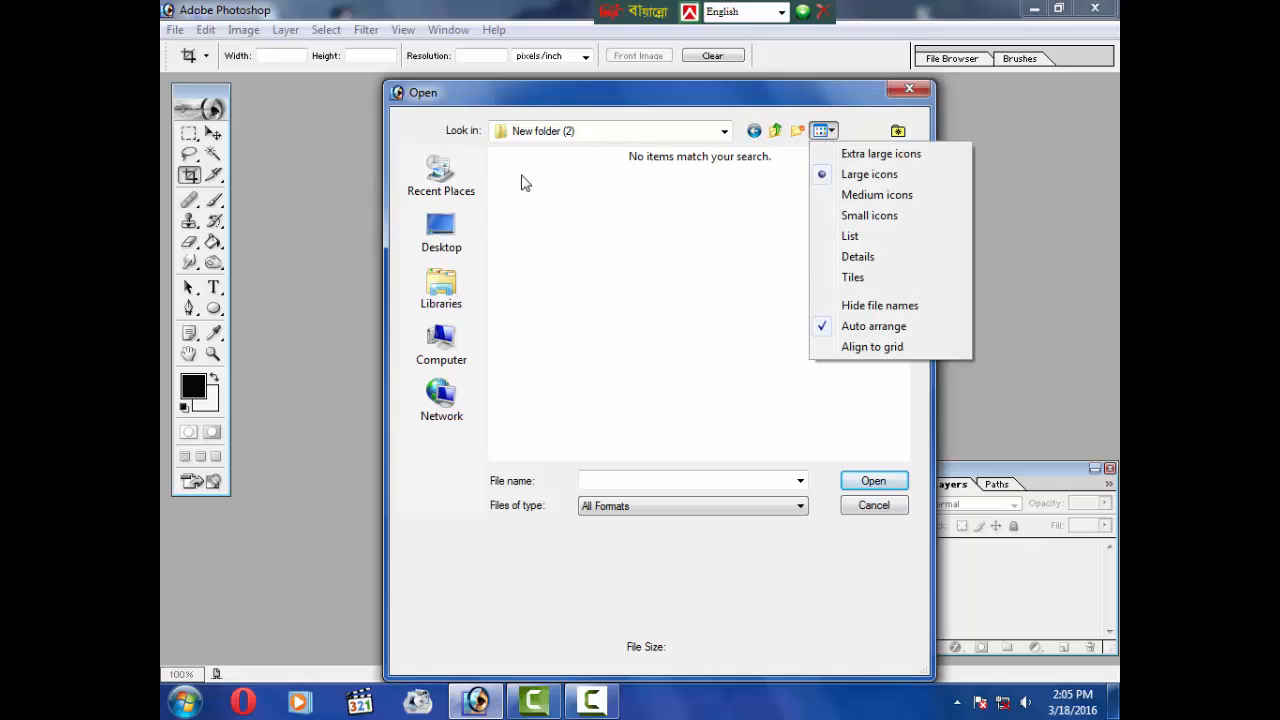
# Step: Open the Jellyfish image from the Sample Pictures library
pyautogui.click(441, 290)
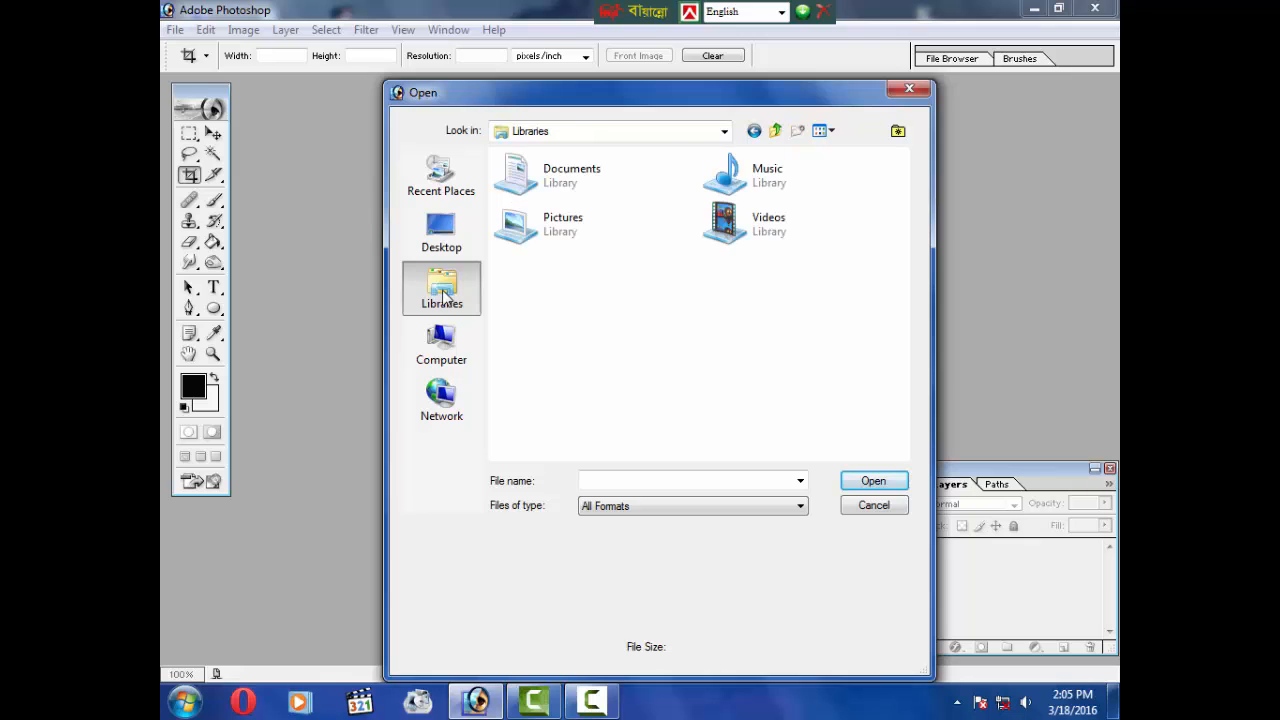
pyautogui.doubleClick(533, 232)
pyautogui.doubleClick(533, 232)
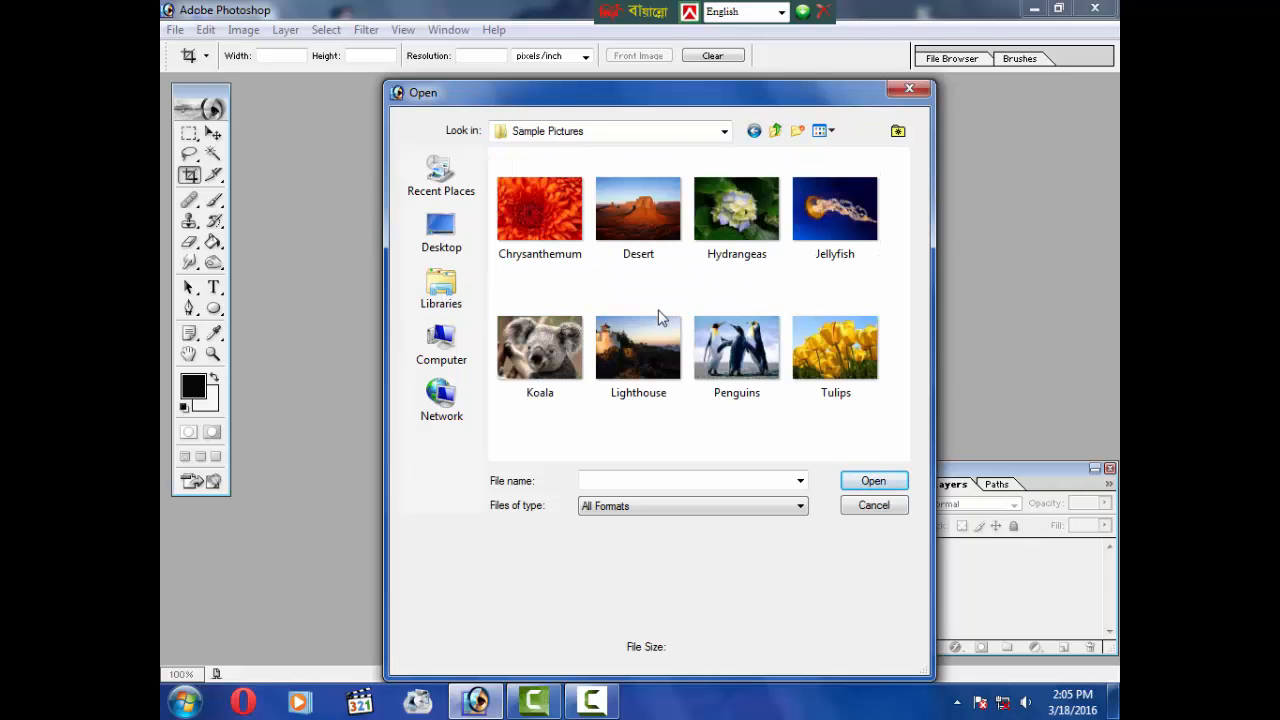
pyautogui.click(840, 244)
pyautogui.click(878, 483)
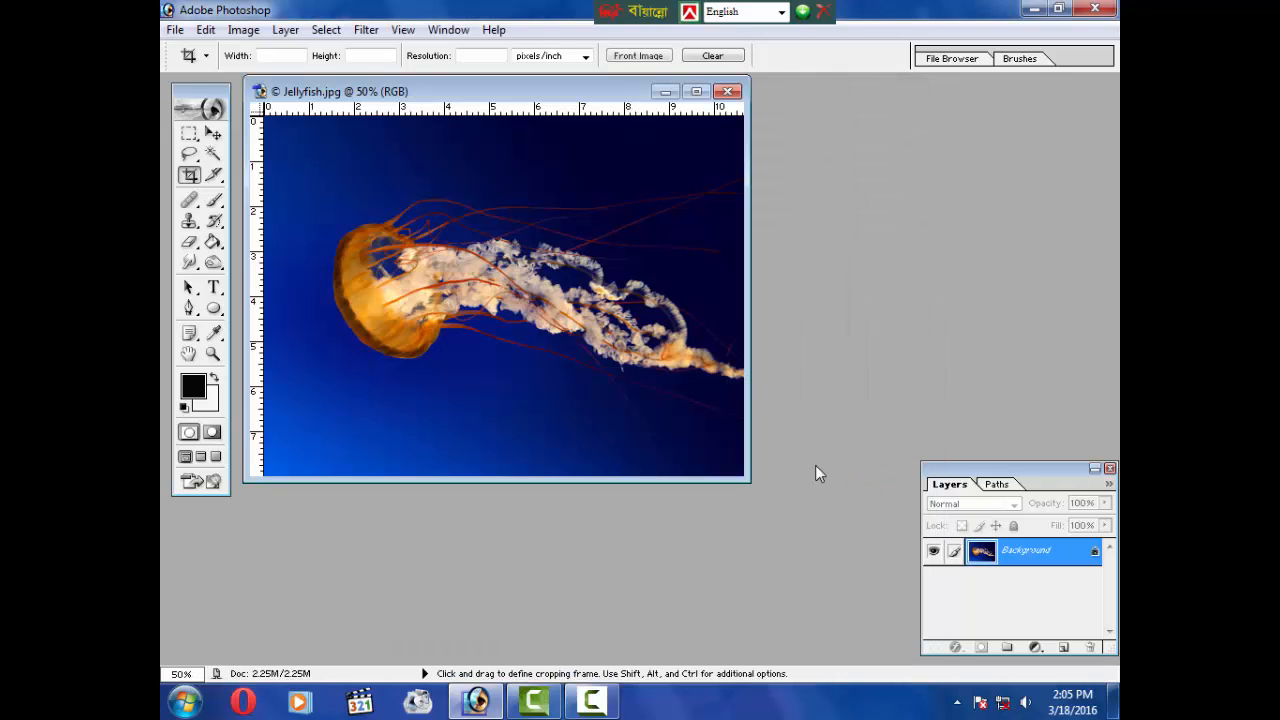
# Step: Maximize the image window and convert the jellyfish background into Layer 0
pyautogui.click(695, 92)
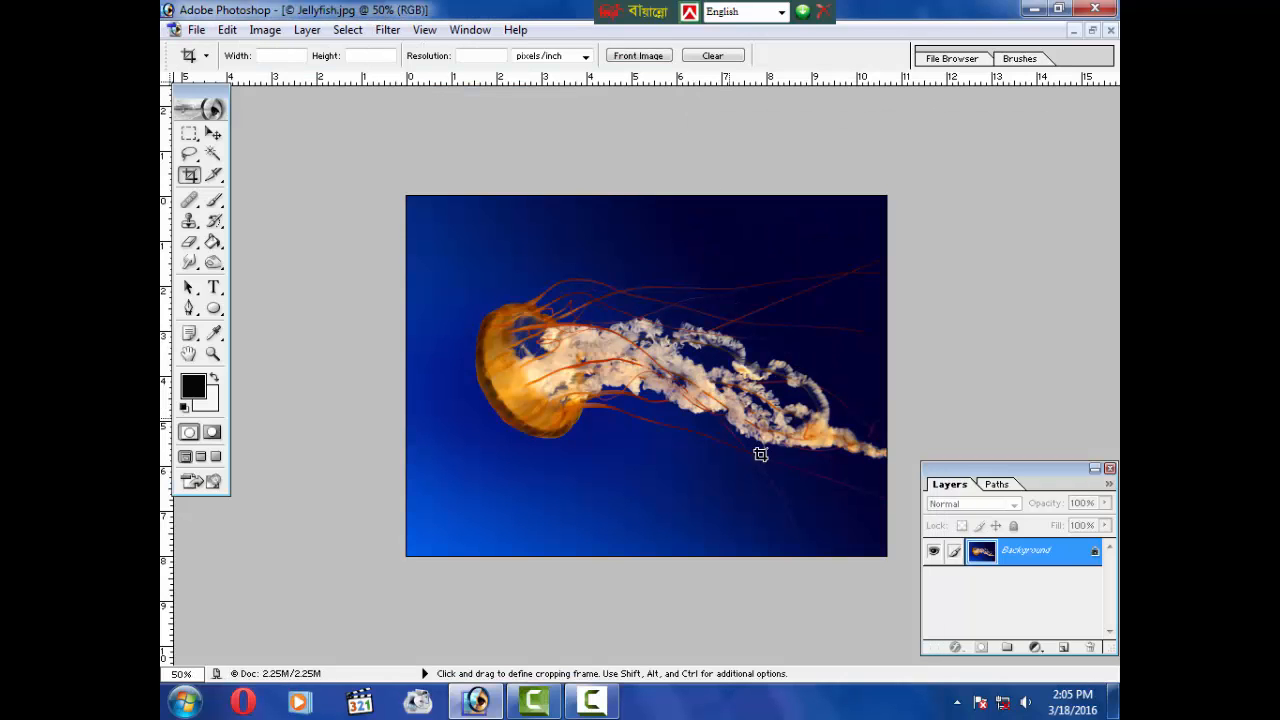
pyautogui.doubleClick(1050, 560)
pyautogui.click(860, 318)
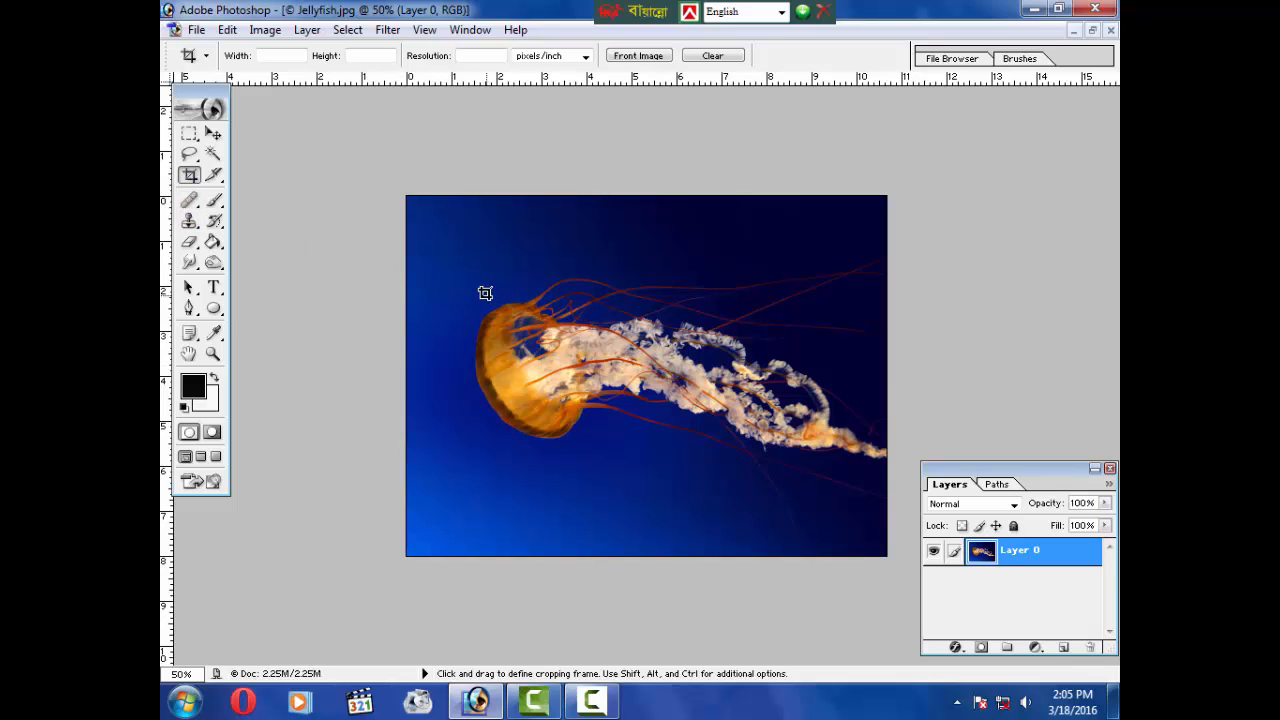
# Step: Crop the image around the jellyfish and its tentacles, then undo the crop
pyautogui.moveTo(446, 266); pyautogui.dragTo(451, 271)
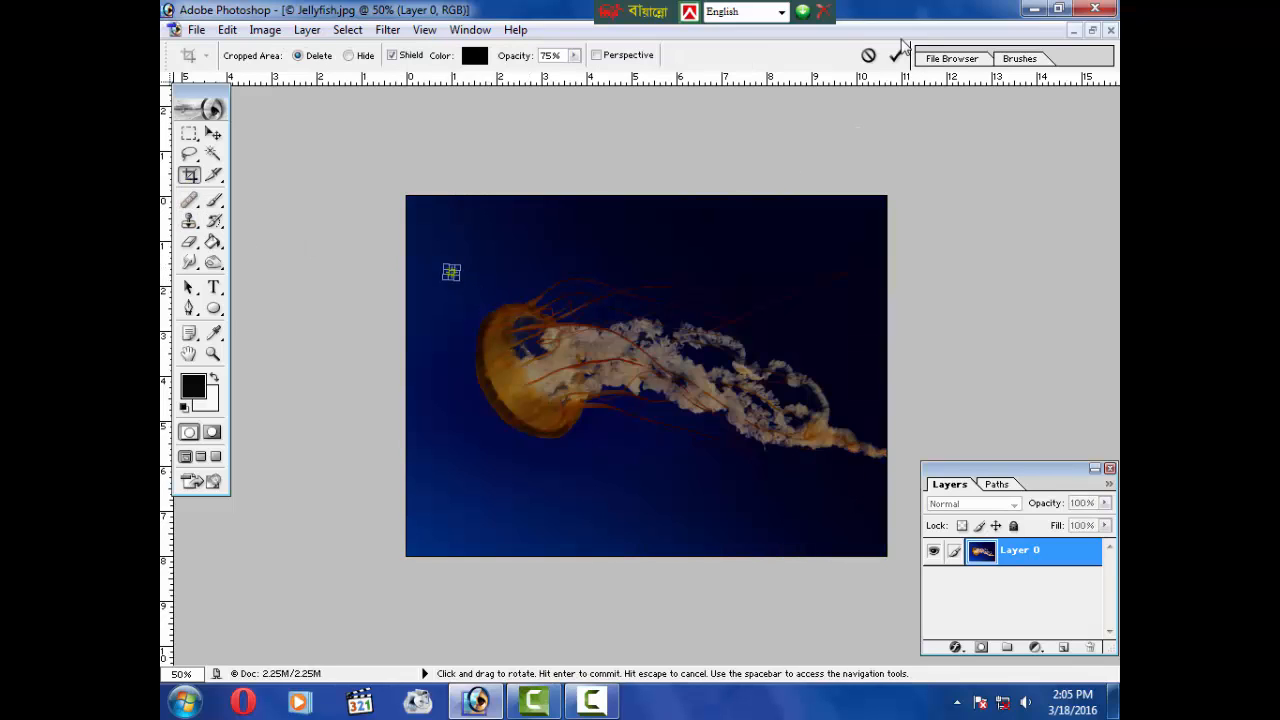
pyautogui.click(872, 60)
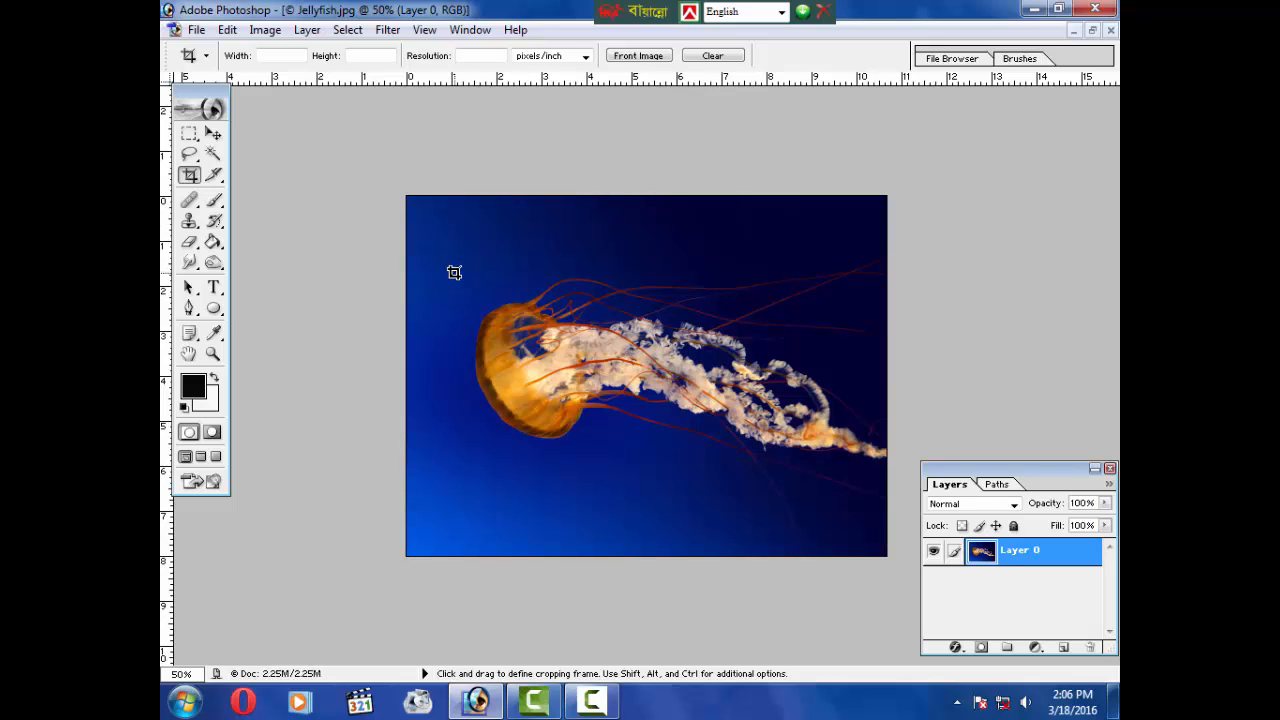
pyautogui.moveTo(477, 295); pyautogui.dragTo(886, 481)
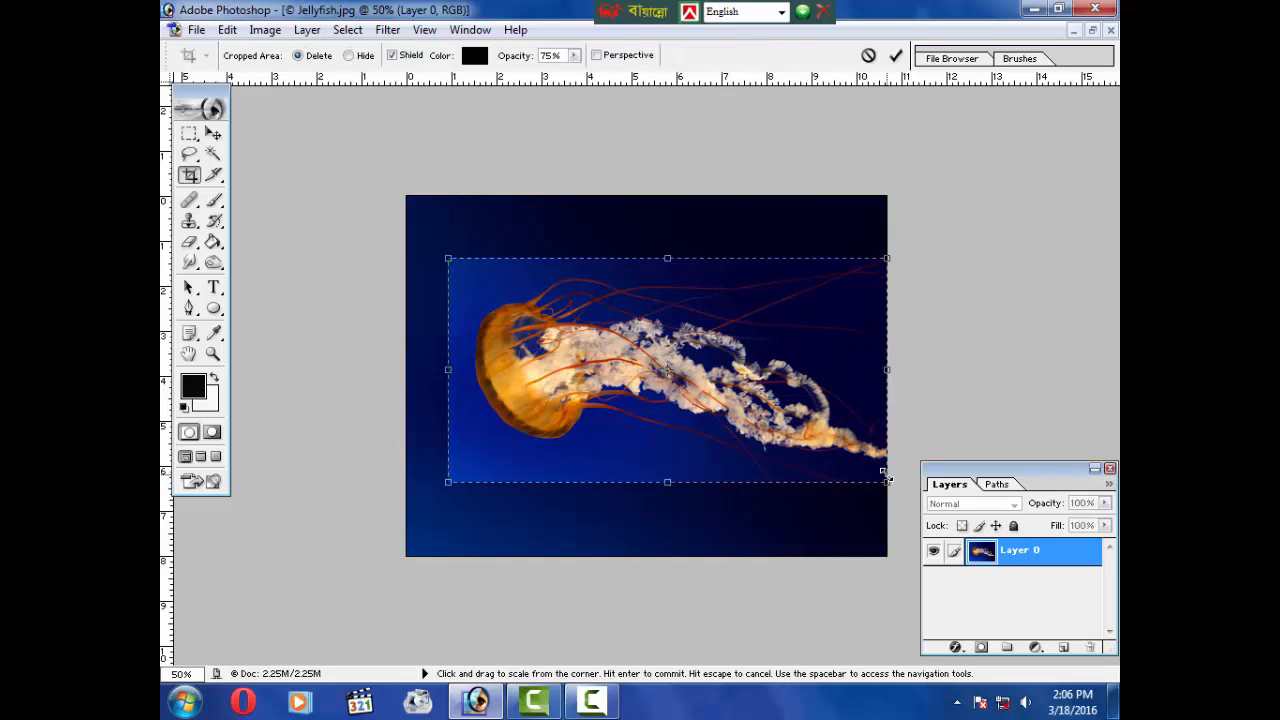
pyautogui.press('Return')
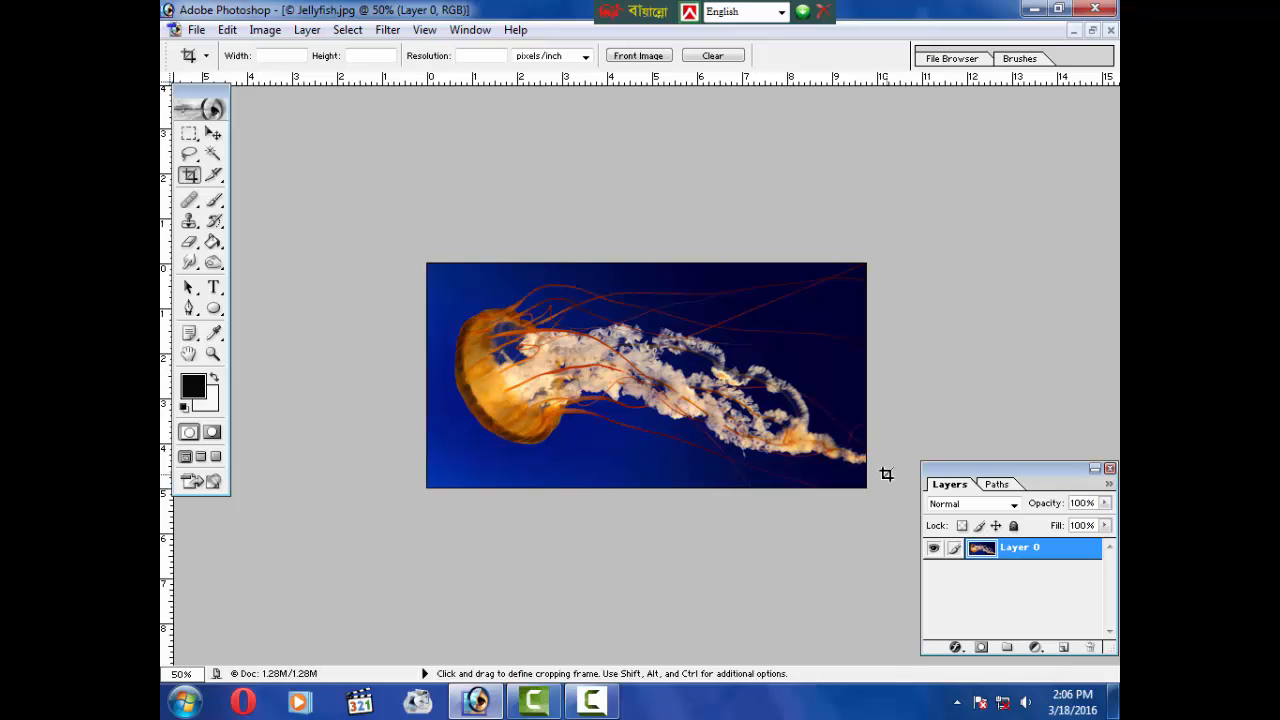
pyautogui.press('ctrl')
pyautogui.hotkey('ctrl', 'z')
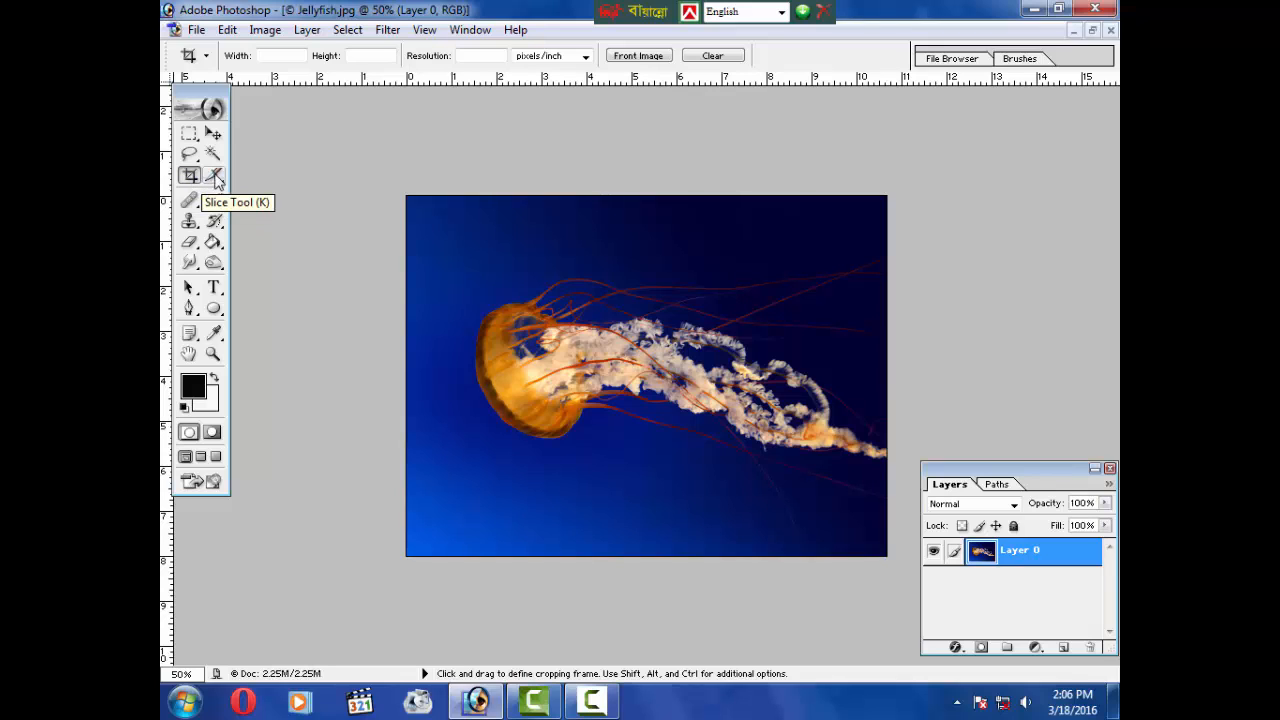
# Step: Use the Patch tool to cover the upper part of the jellyfish's bell with surrounding blue water, then deselect
pyautogui.click(190, 202)
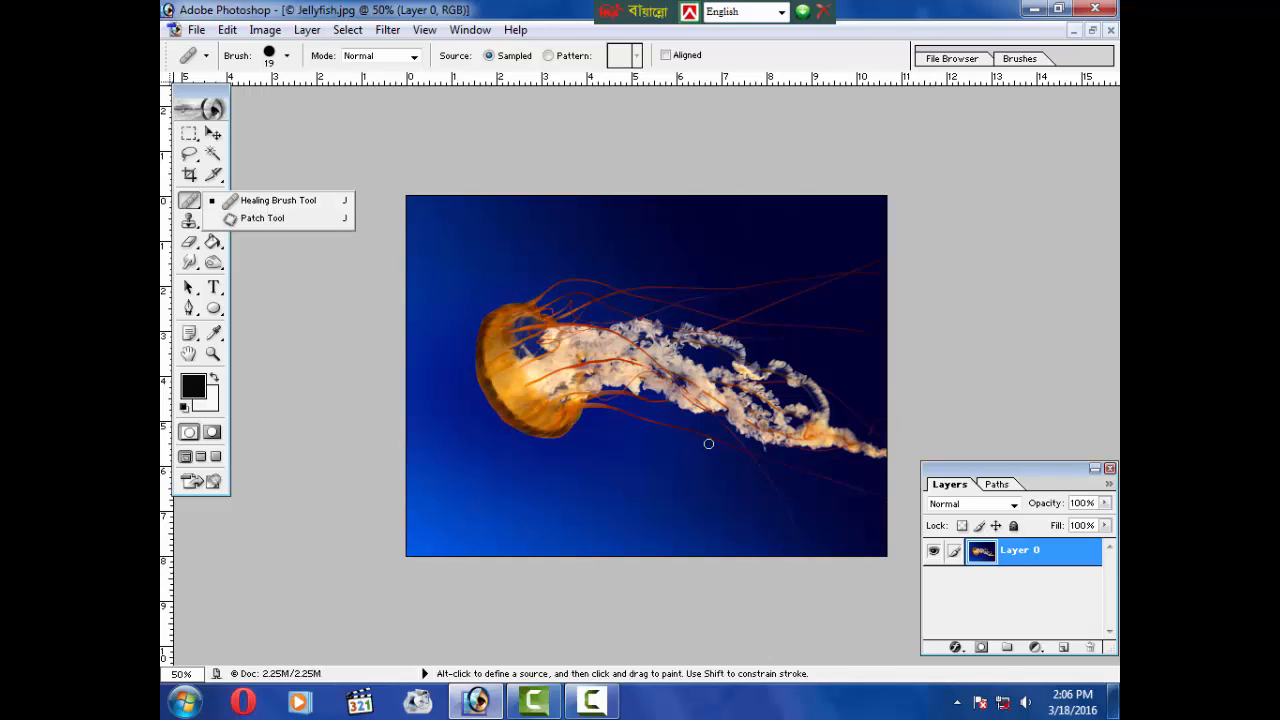
pyautogui.click(262, 218)
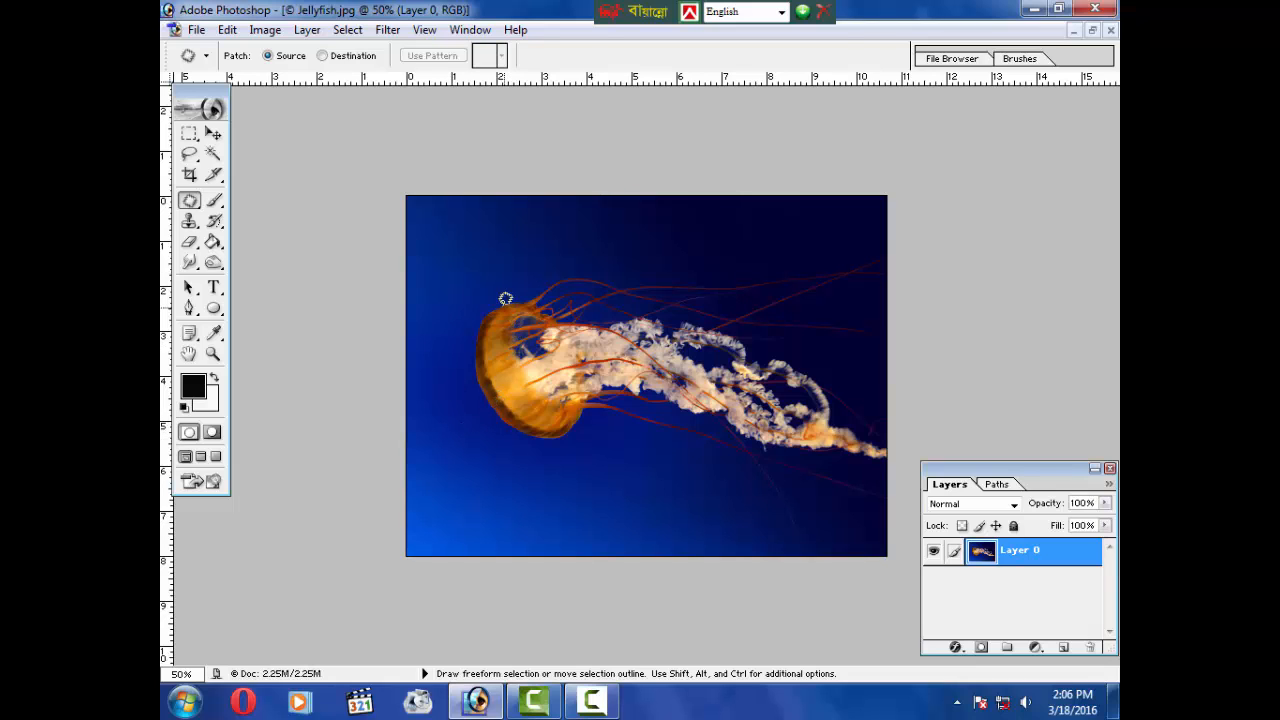
pyautogui.moveTo(478, 342)
pyautogui.mouseDown()
pyautogui.moveTo(524, 377)
pyautogui.moveTo(578, 335)
pyautogui.mouseUp()
pyautogui.moveTo(506, 303); pyautogui.dragTo(484, 303)
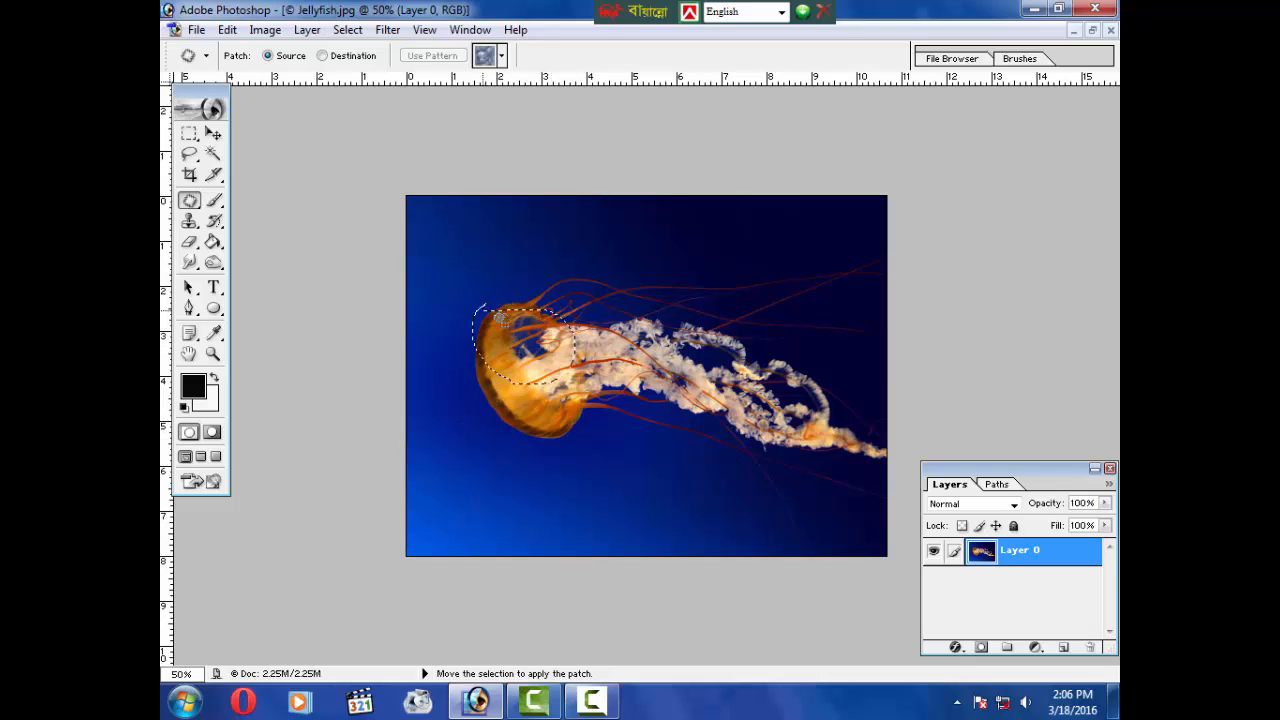
pyautogui.moveTo(549, 358)
pyautogui.mouseDown()
pyautogui.moveTo(509, 281)
pyautogui.moveTo(551, 383)
pyautogui.mouseUp()
pyautogui.click(563, 424)
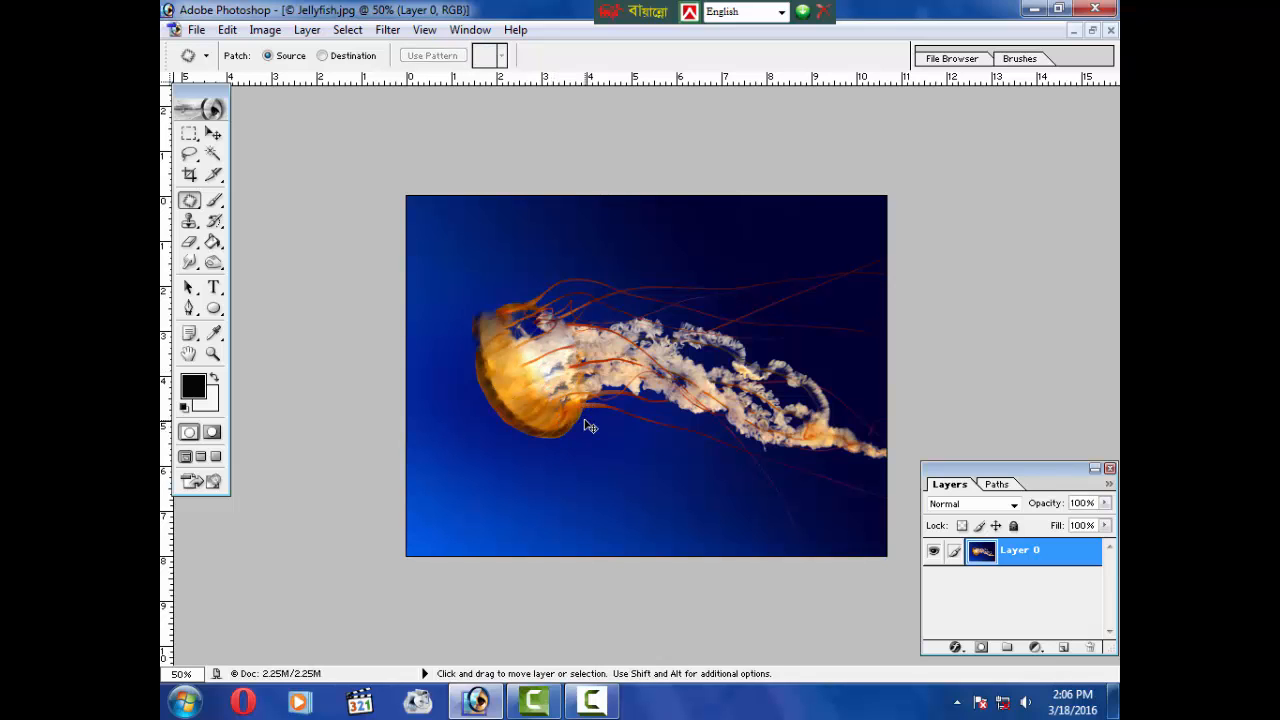
pyautogui.hotkey('ctrl', 'z')
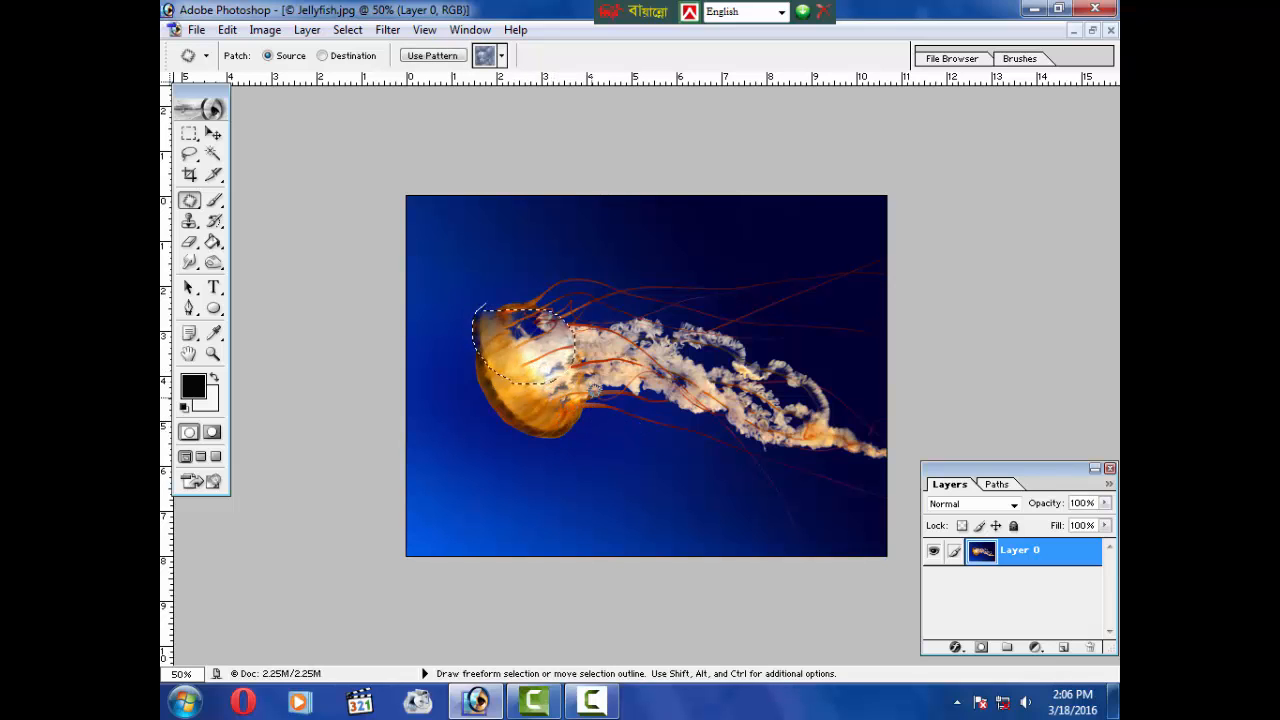
pyautogui.hotkey('ctrl', 'd')
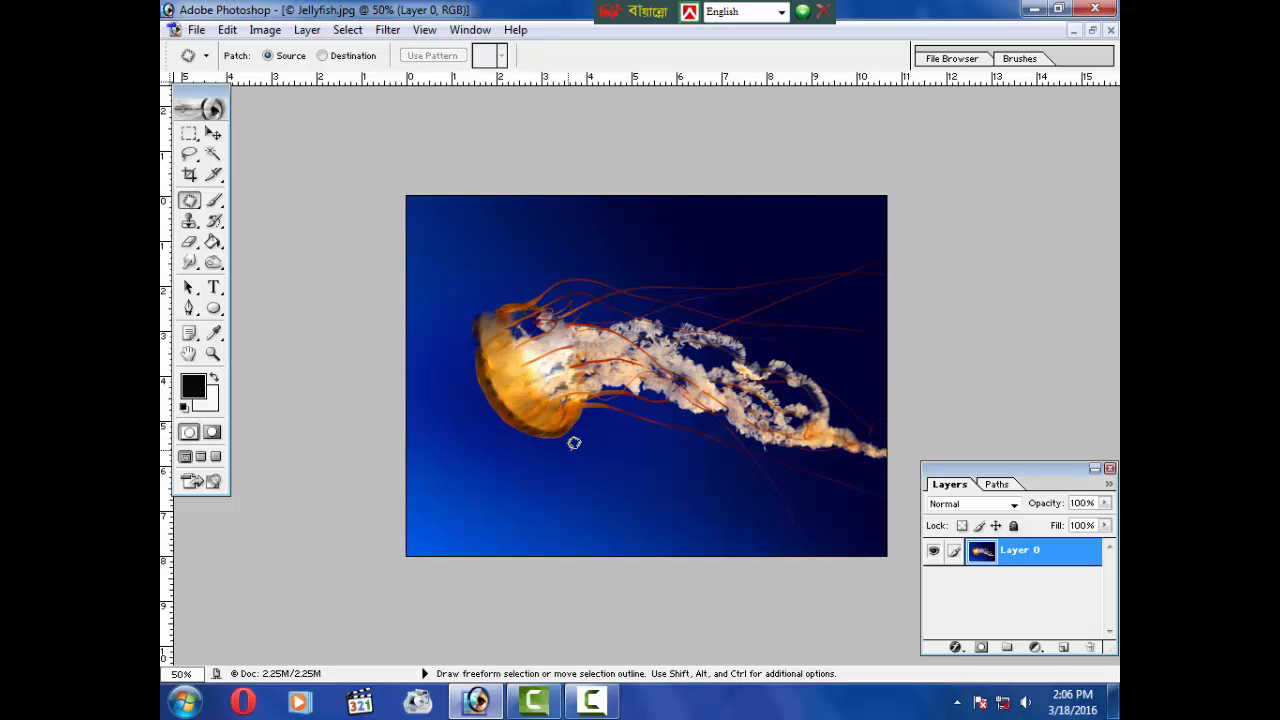
# Step: Patch the lower part of the jellyfish's bell with blue background from below it
pyautogui.moveTo(580, 456)
pyautogui.mouseDown()
pyautogui.moveTo(525, 428)
pyautogui.moveTo(512, 382)
pyautogui.moveTo(558, 373)
pyautogui.moveTo(603, 435)
pyautogui.moveTo(563, 457)
pyautogui.moveTo(551, 447)
pyautogui.moveTo(606, 484)
pyautogui.mouseUp()
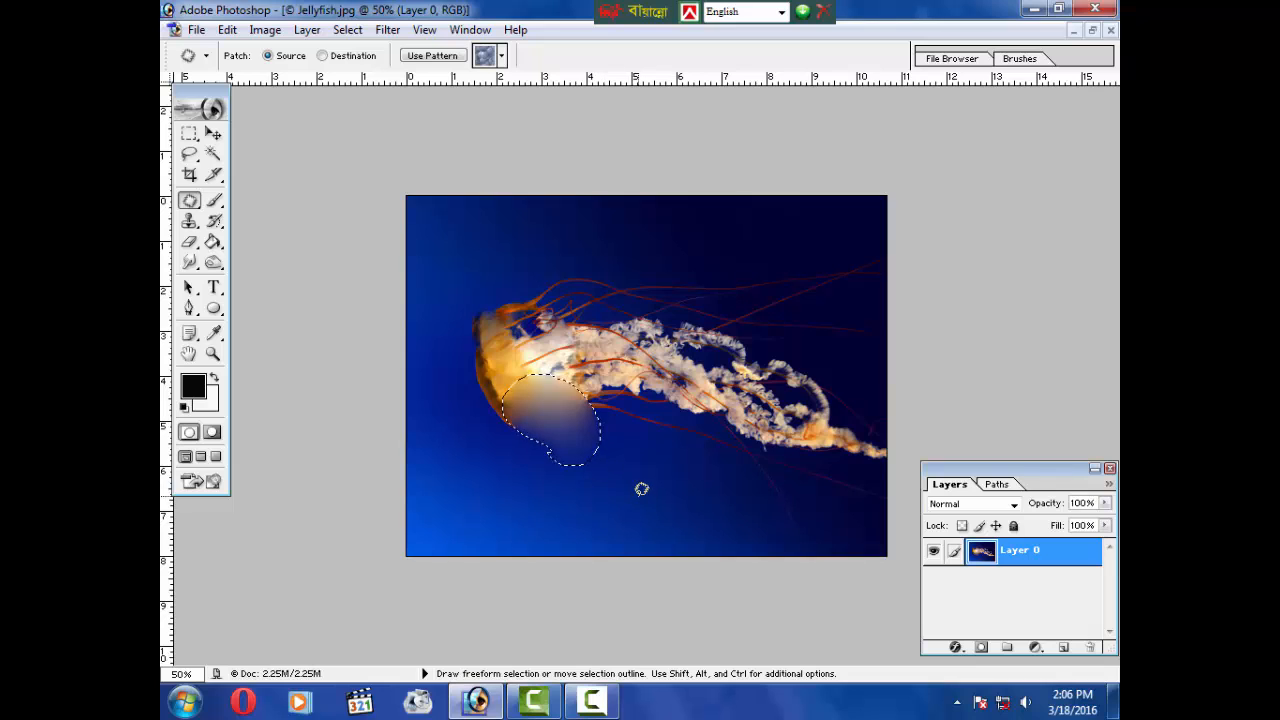
pyautogui.hotkey('ctrl', 'd')
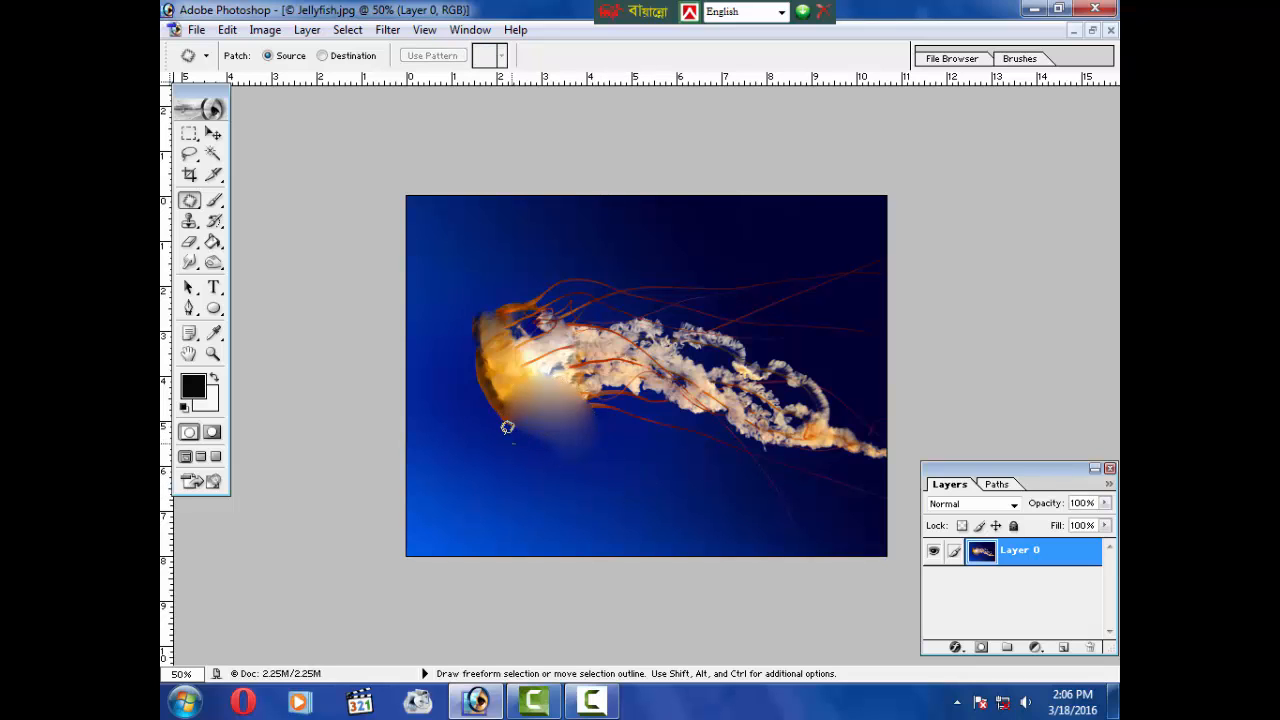
pyautogui.moveTo(507, 427)
pyautogui.mouseDown()
pyautogui.moveTo(552, 348)
pyautogui.moveTo(533, 442)
pyautogui.moveTo(497, 439)
pyautogui.mouseUp()
pyautogui.moveTo(529, 400)
pyautogui.mouseDown()
pyautogui.moveTo(523, 436)
pyautogui.moveTo(624, 504)
pyautogui.moveTo(655, 506)
pyautogui.mouseUp()
pyautogui.hotkey('ctrl', 'd')
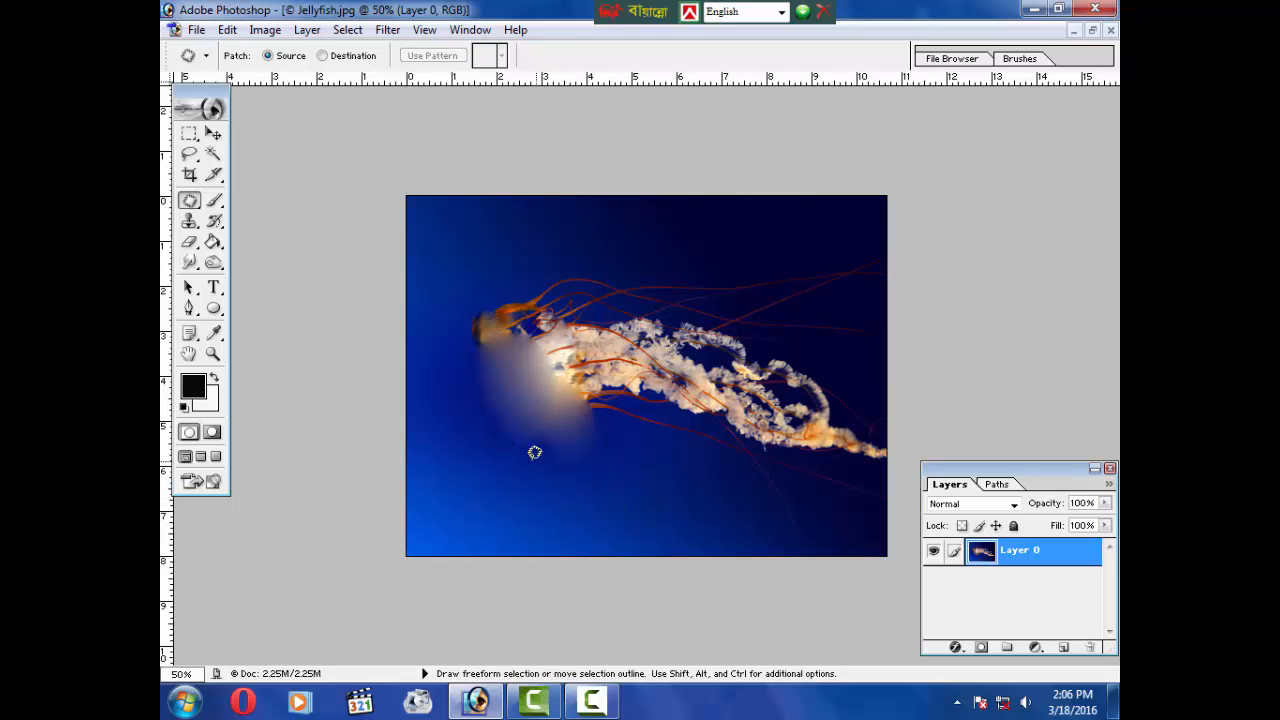
# Step: Patch the remaining left edge of the bell with nearby blue background to fade it out
pyautogui.moveTo(481, 432)
pyautogui.mouseDown()
pyautogui.moveTo(475, 311)
pyautogui.moveTo(541, 298)
pyautogui.moveTo(500, 392)
pyautogui.moveTo(472, 369)
pyautogui.moveTo(483, 477)
pyautogui.moveTo(449, 498)
pyautogui.moveTo(508, 416)
pyautogui.moveTo(521, 292)
pyautogui.moveTo(584, 266)
pyautogui.moveTo(626, 382)
pyautogui.moveTo(570, 458)
pyautogui.moveTo(519, 450)
pyautogui.moveTo(484, 500)
pyautogui.moveTo(564, 448)
pyautogui.moveTo(567, 430)
pyautogui.moveTo(499, 430)
pyautogui.moveTo(452, 473)
pyautogui.moveTo(460, 503)
pyautogui.moveTo(428, 532)
pyautogui.mouseUp()
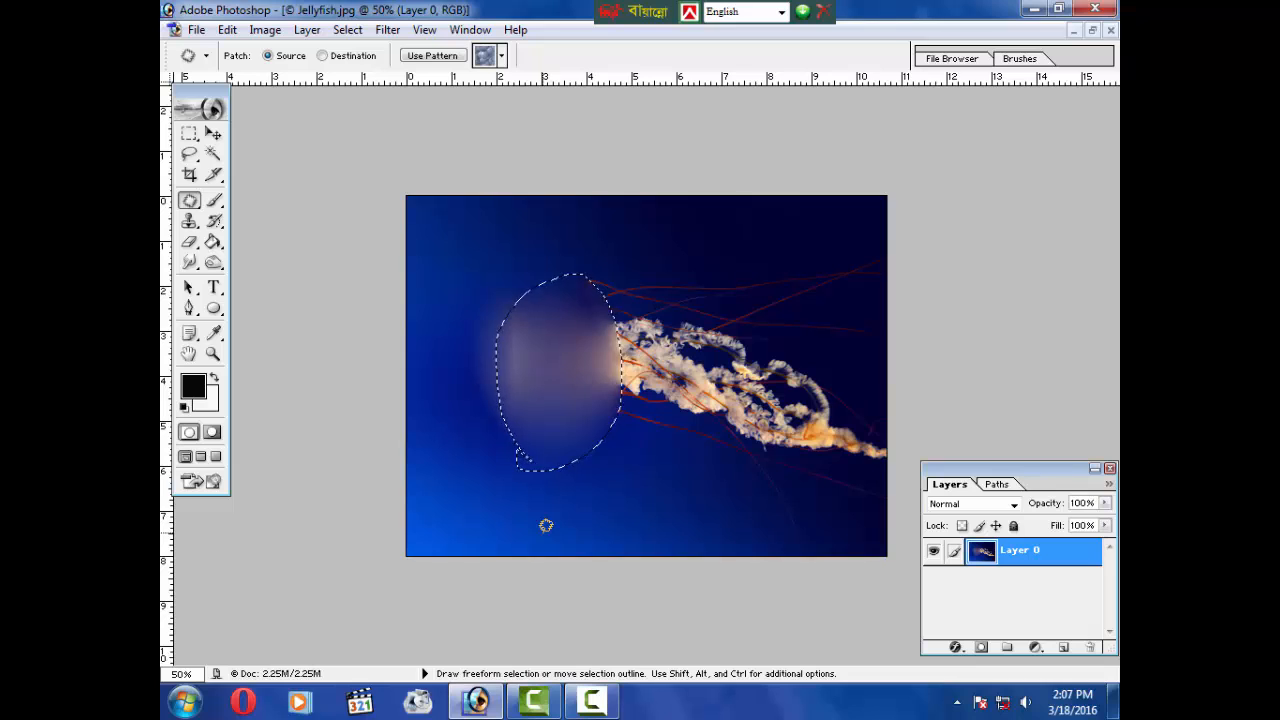
pyautogui.click(687, 450)
pyautogui.moveTo(550, 477); pyautogui.dragTo(527, 447)
pyautogui.moveTo(574, 306)
pyautogui.mouseDown()
pyautogui.moveTo(523, 449)
pyautogui.moveTo(491, 420)
pyautogui.moveTo(465, 418)
pyautogui.mouseUp()
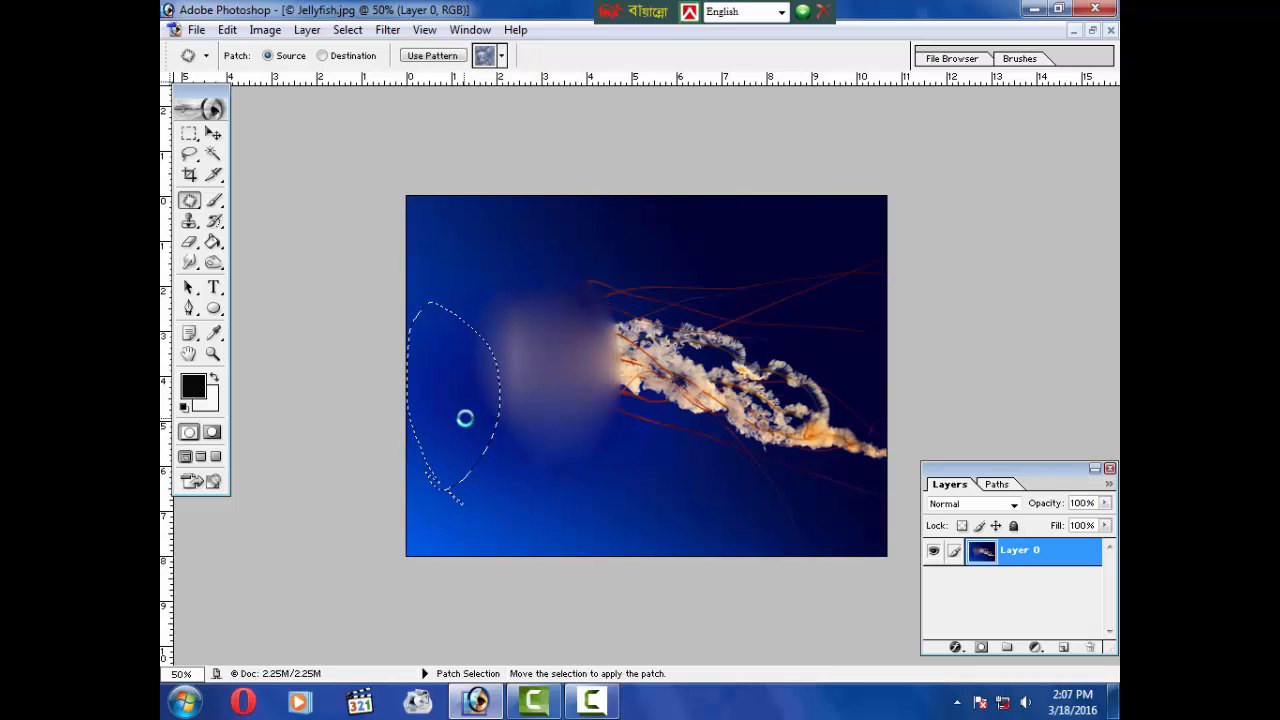
pyautogui.click(584, 465)
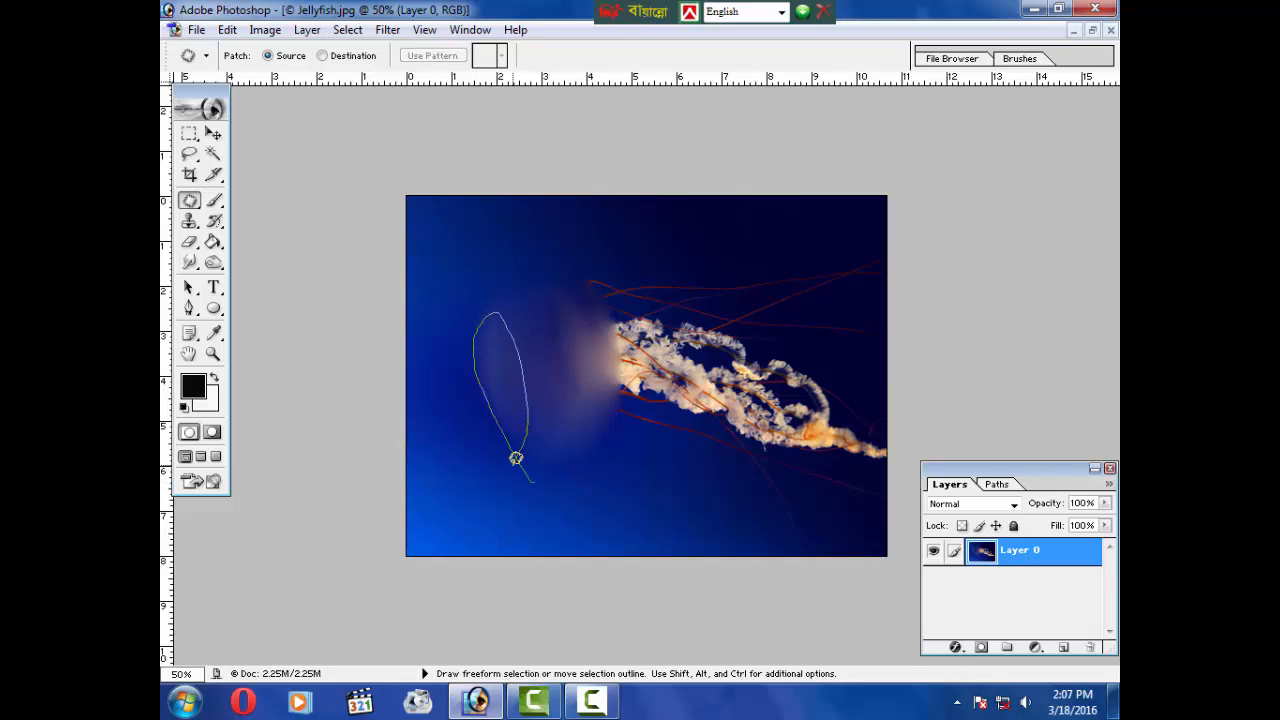
pyautogui.moveTo(516, 458); pyautogui.dragTo(512, 462)
pyautogui.moveTo(498, 416)
pyautogui.mouseDown()
pyautogui.moveTo(446, 490)
pyautogui.moveTo(441, 481)
pyautogui.mouseUp()
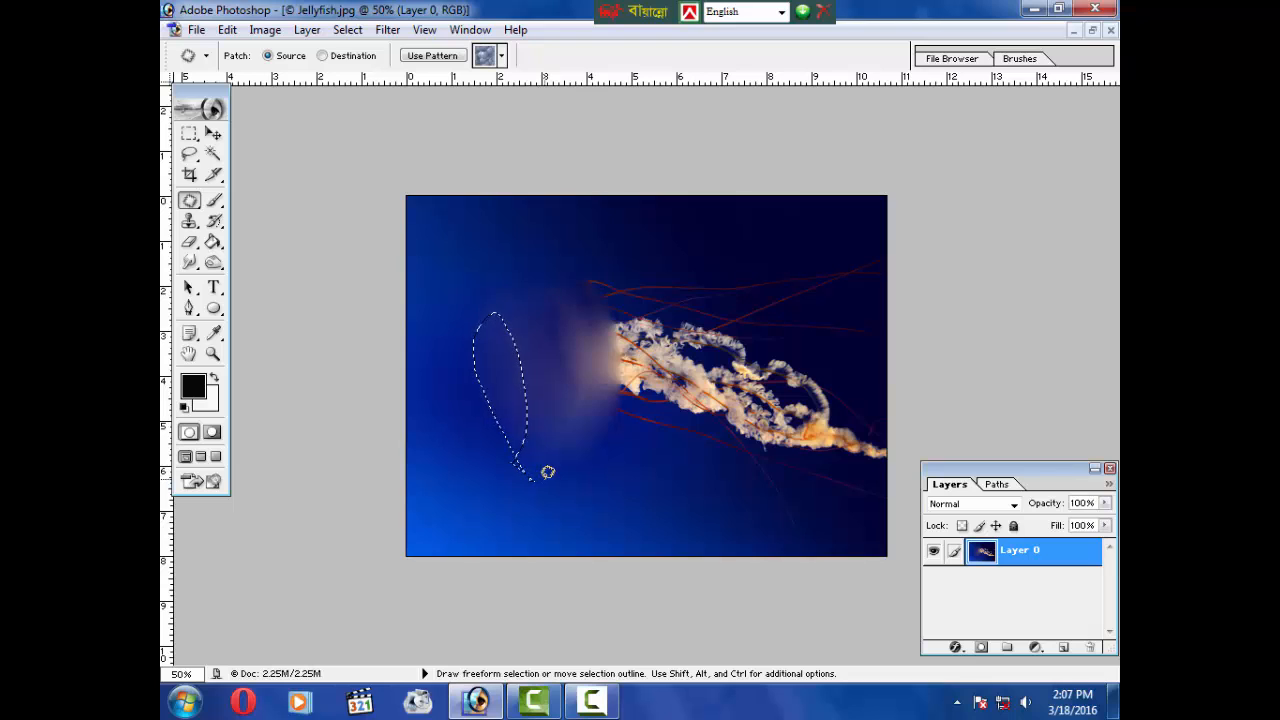
# Step: Switch to the Brush tool, clear the selection, and pick the 134 px grass brush preset
pyautogui.click(189, 200)
pyautogui.click(248, 232)
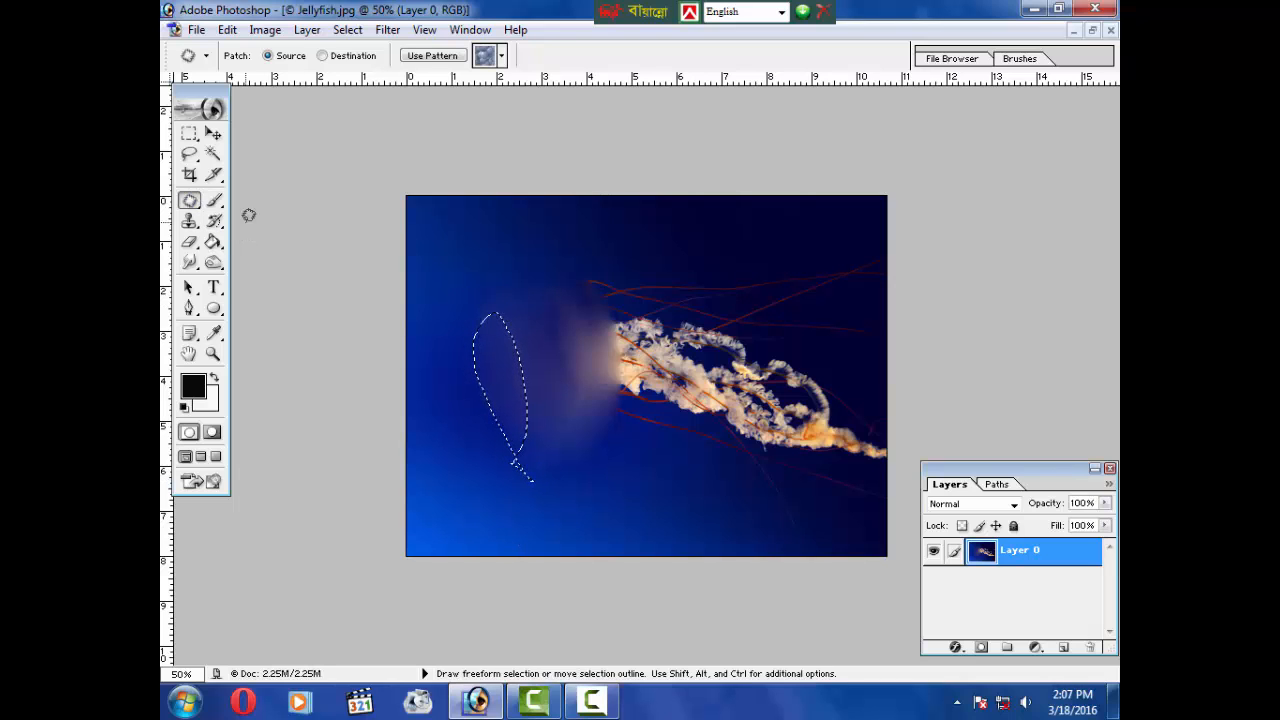
pyautogui.click(213, 202)
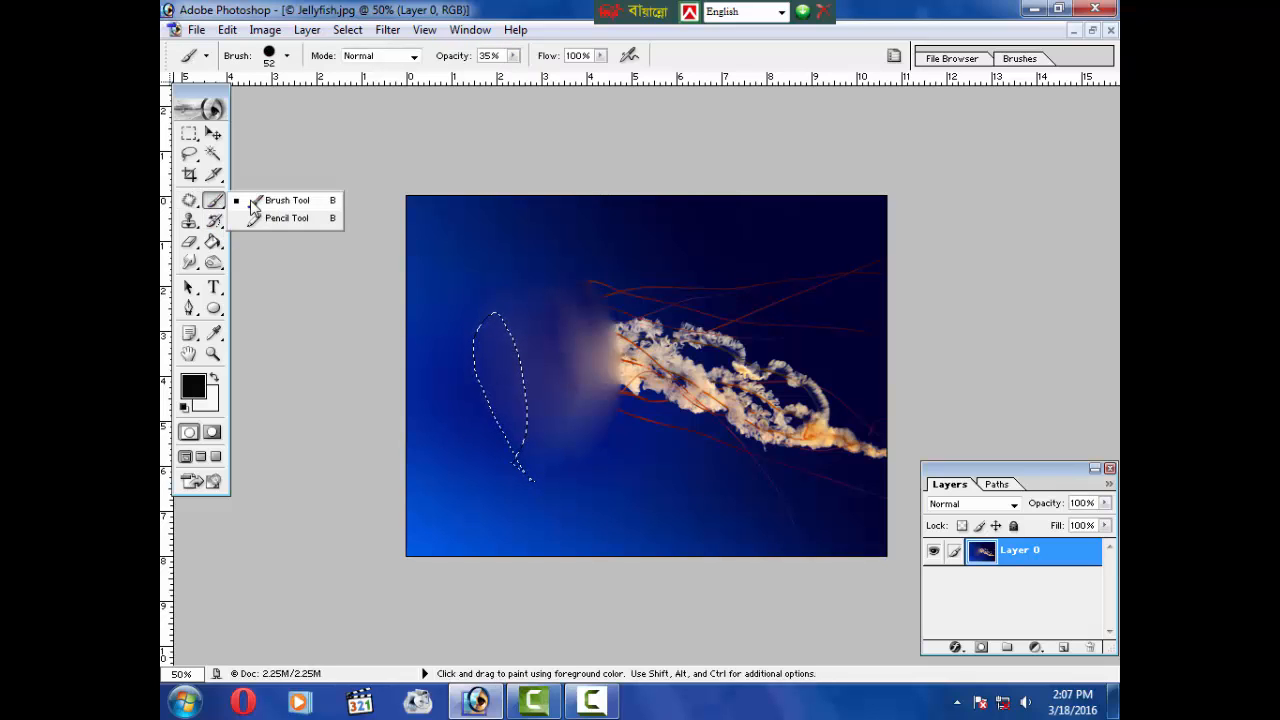
pyautogui.click(254, 202)
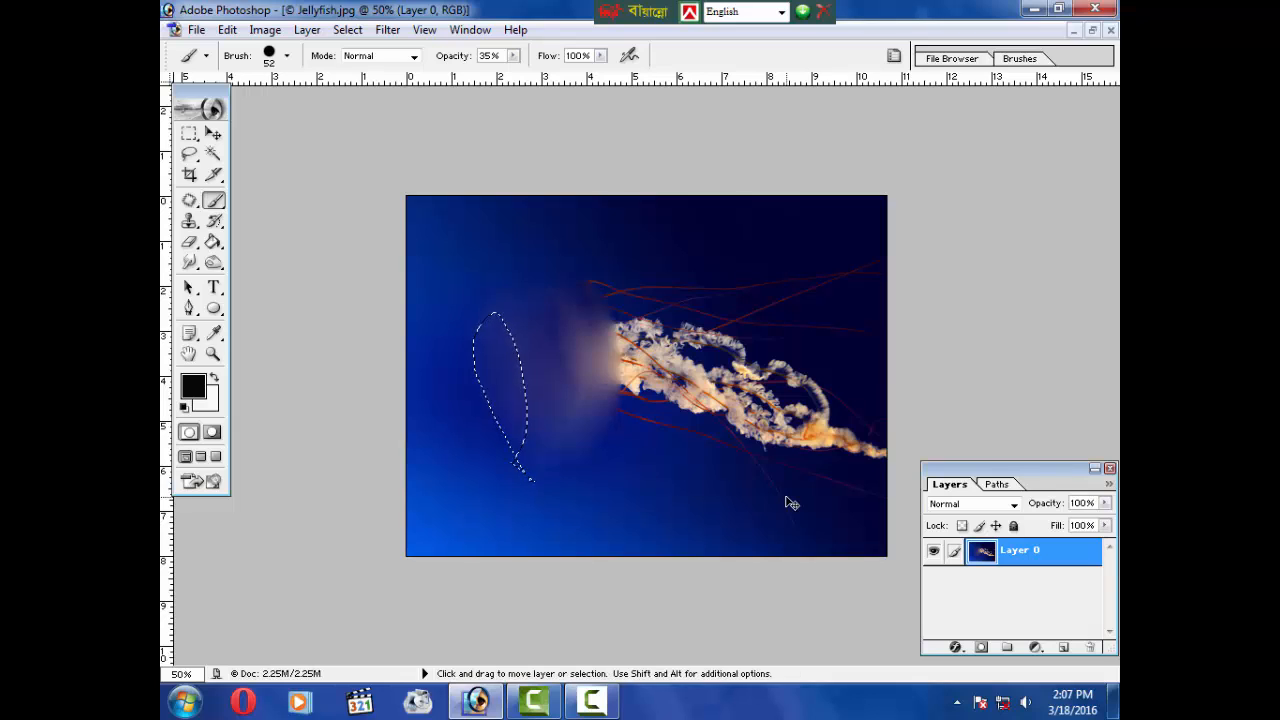
pyautogui.hotkey('ctrl', 'd')
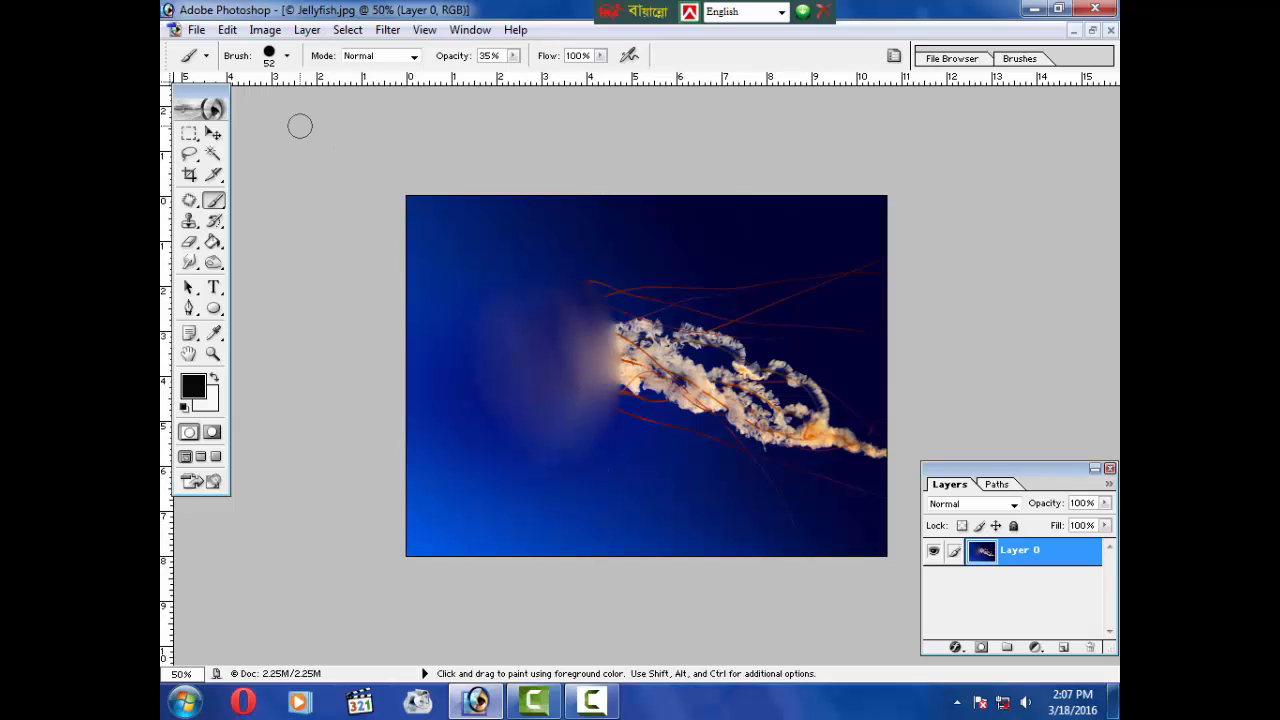
pyautogui.click(287, 56)
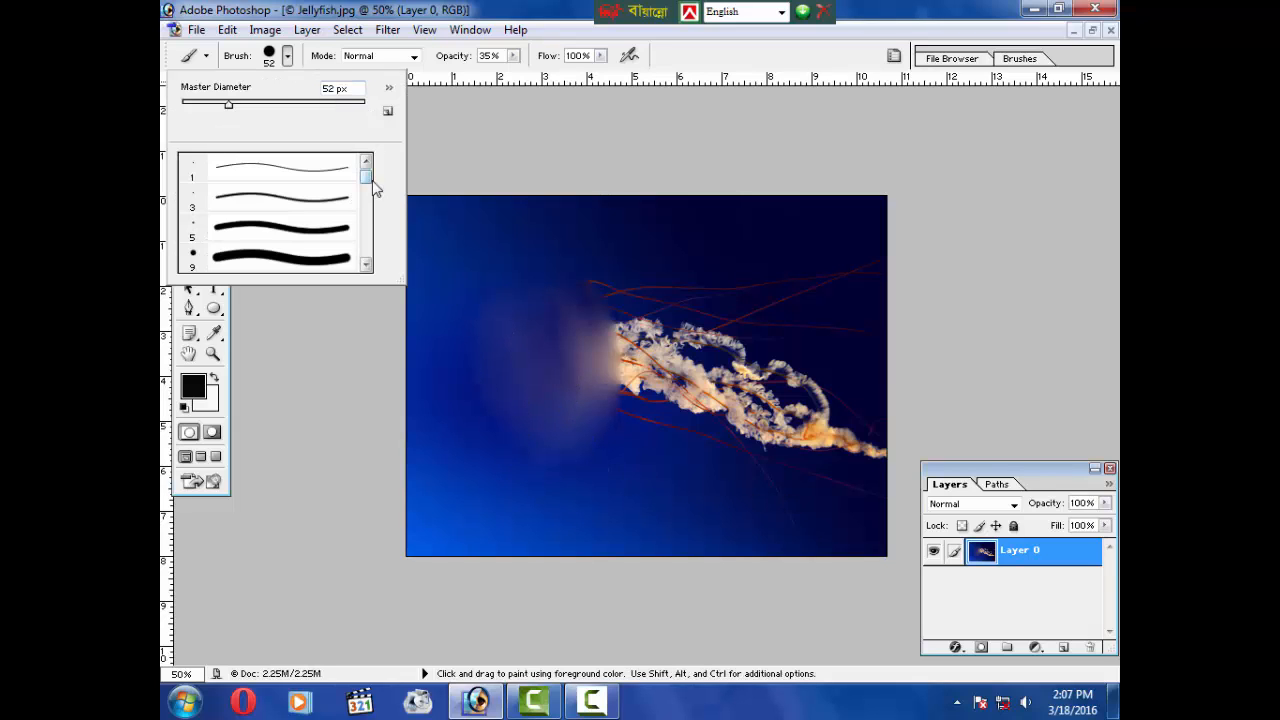
pyautogui.moveTo(367, 185)
pyautogui.mouseDown()
pyautogui.moveTo(377, 264)
pyautogui.moveTo(376, 177)
pyautogui.moveTo(369, 263)
pyautogui.moveTo(366, 234)
pyautogui.mouseUp()
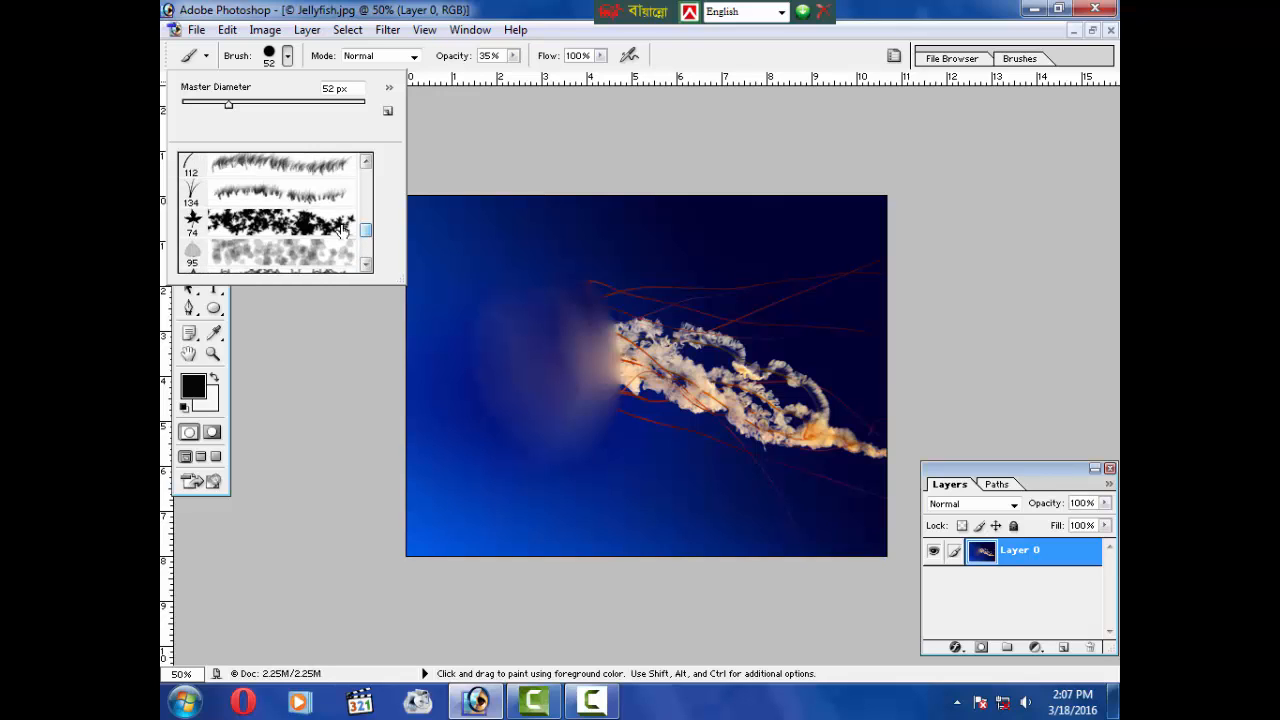
pyautogui.click(198, 204)
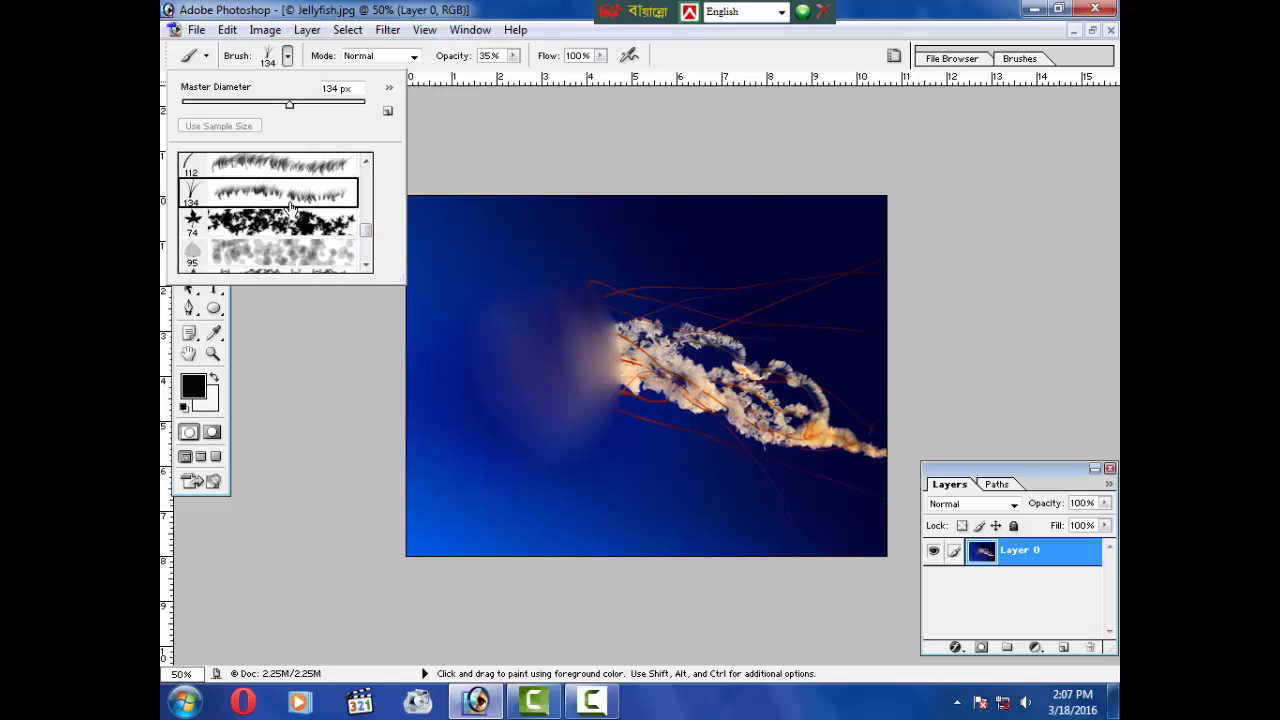
pyautogui.doubleClick(254, 198)
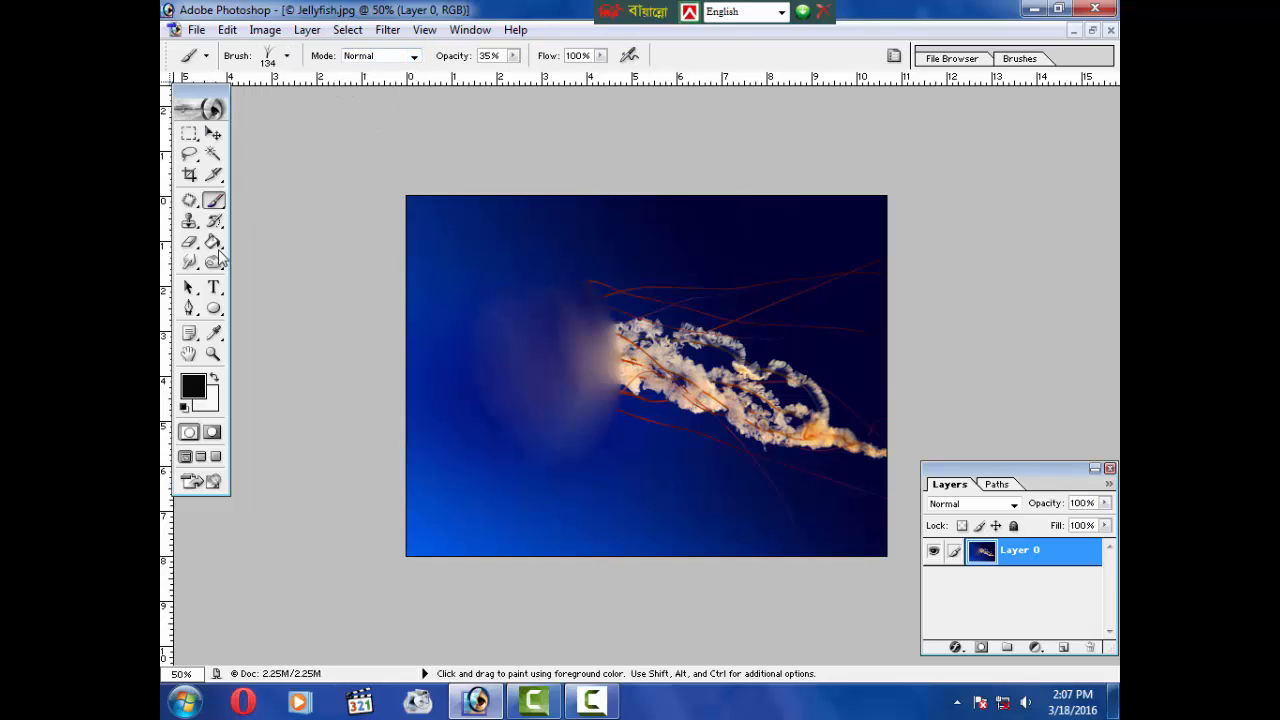
# Step: Set the foreground color to dark green 2B6B12 in the Color Picker
pyautogui.click(213, 333)
pyautogui.click(193, 386)
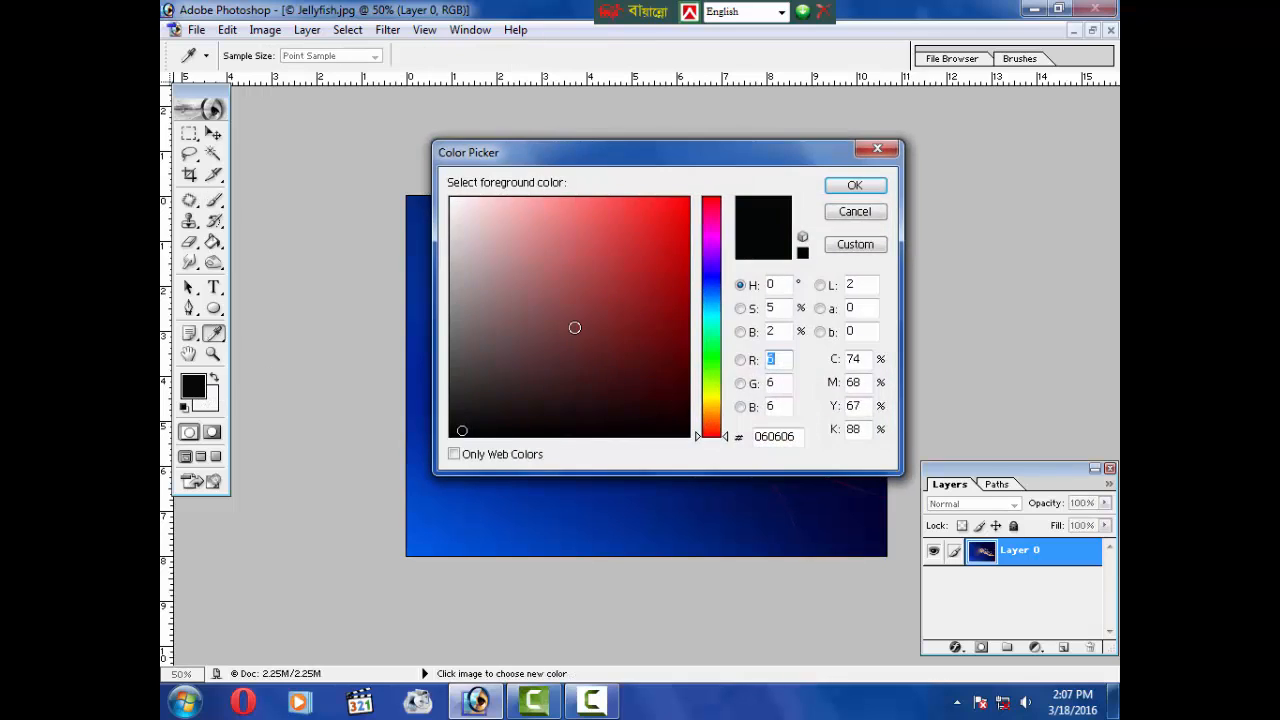
pyautogui.click(710, 368)
pyautogui.moveTo(562, 339)
pyautogui.mouseDown()
pyautogui.moveTo(671, 340)
pyautogui.moveTo(647, 347)
pyautogui.moveTo(647, 335)
pyautogui.mouseUp()
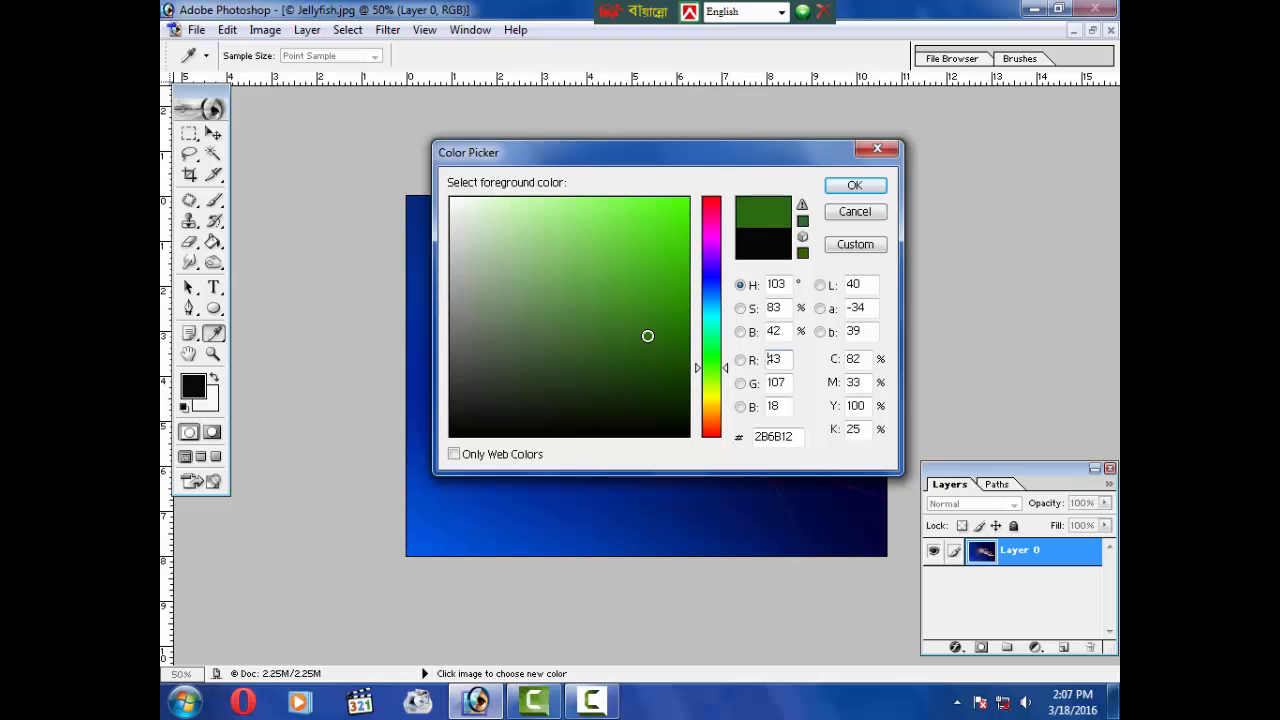
pyautogui.click(855, 185)
# Step: Set the background color to bright green 42C41F
pyautogui.press('b')
pyautogui.click(206, 399)
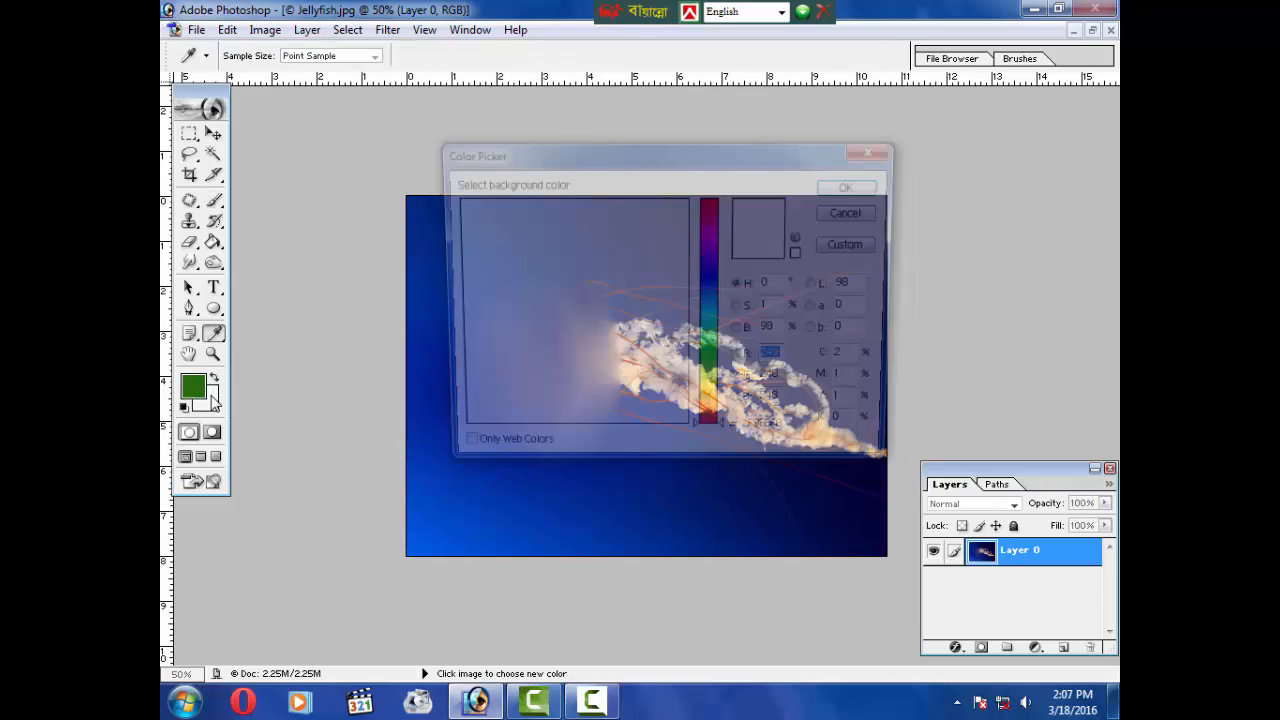
pyautogui.click(710, 366)
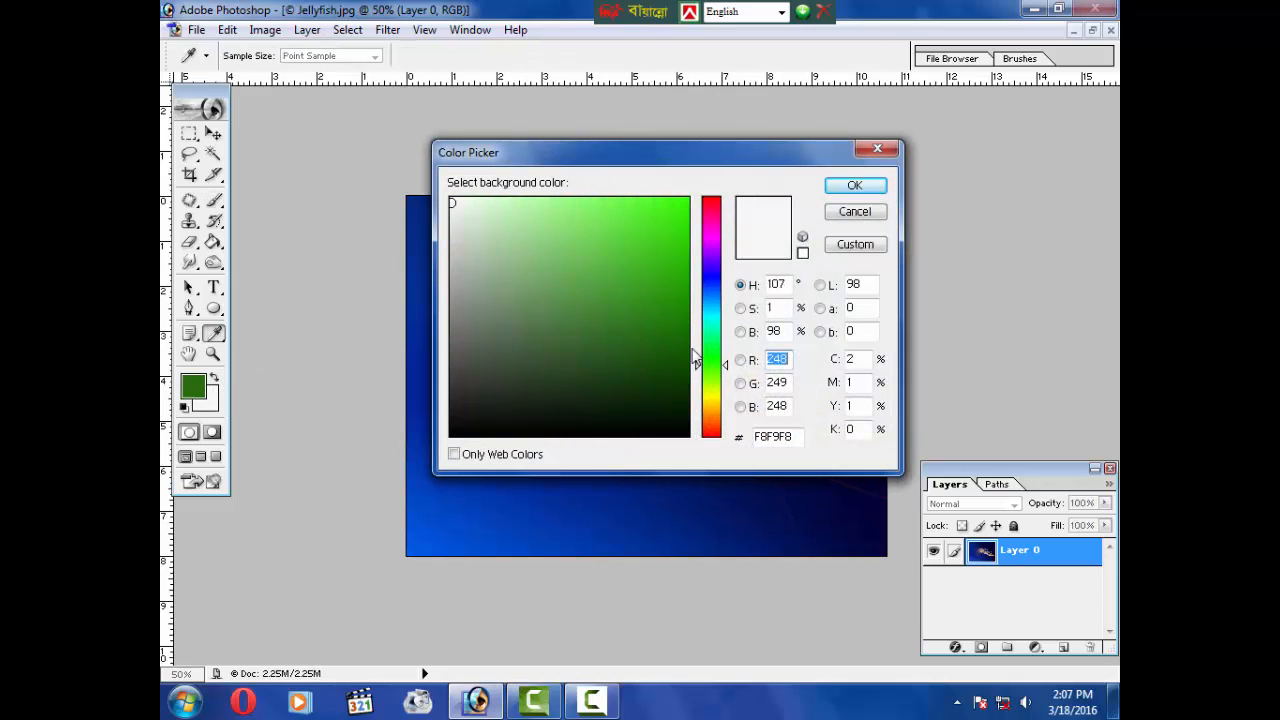
pyautogui.moveTo(643, 234); pyautogui.dragTo(651, 252)
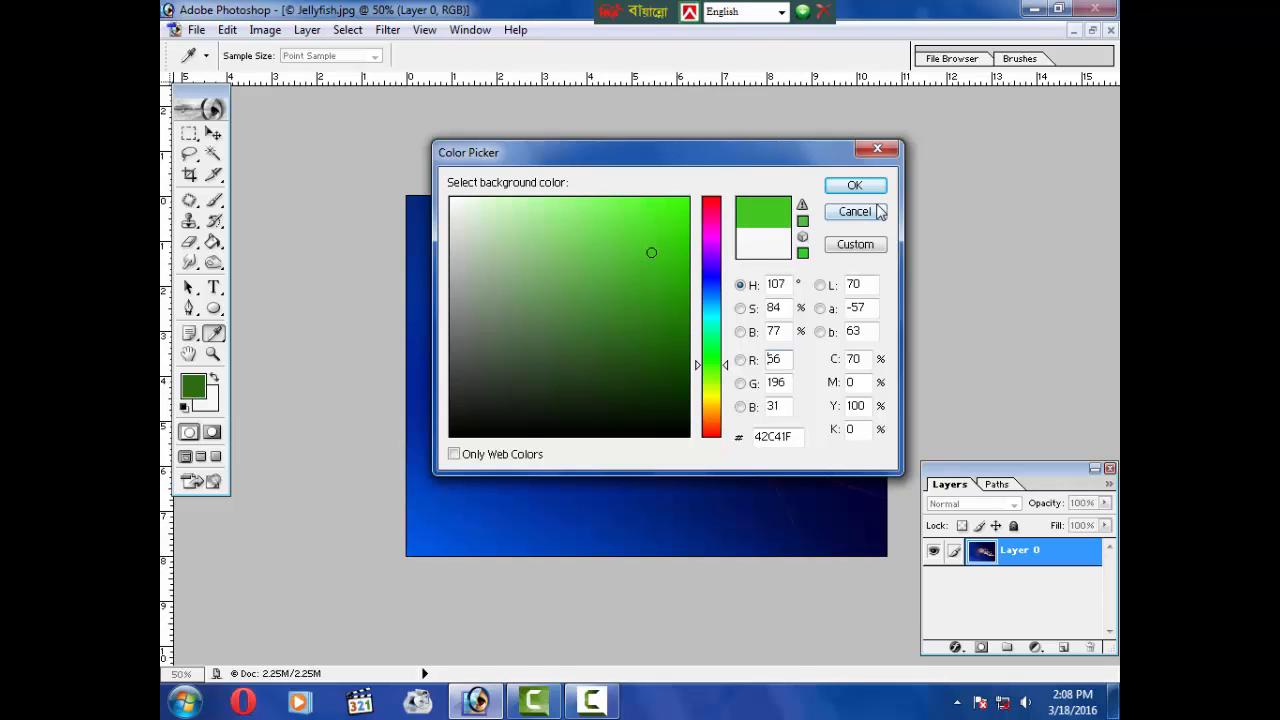
pyautogui.click(855, 185)
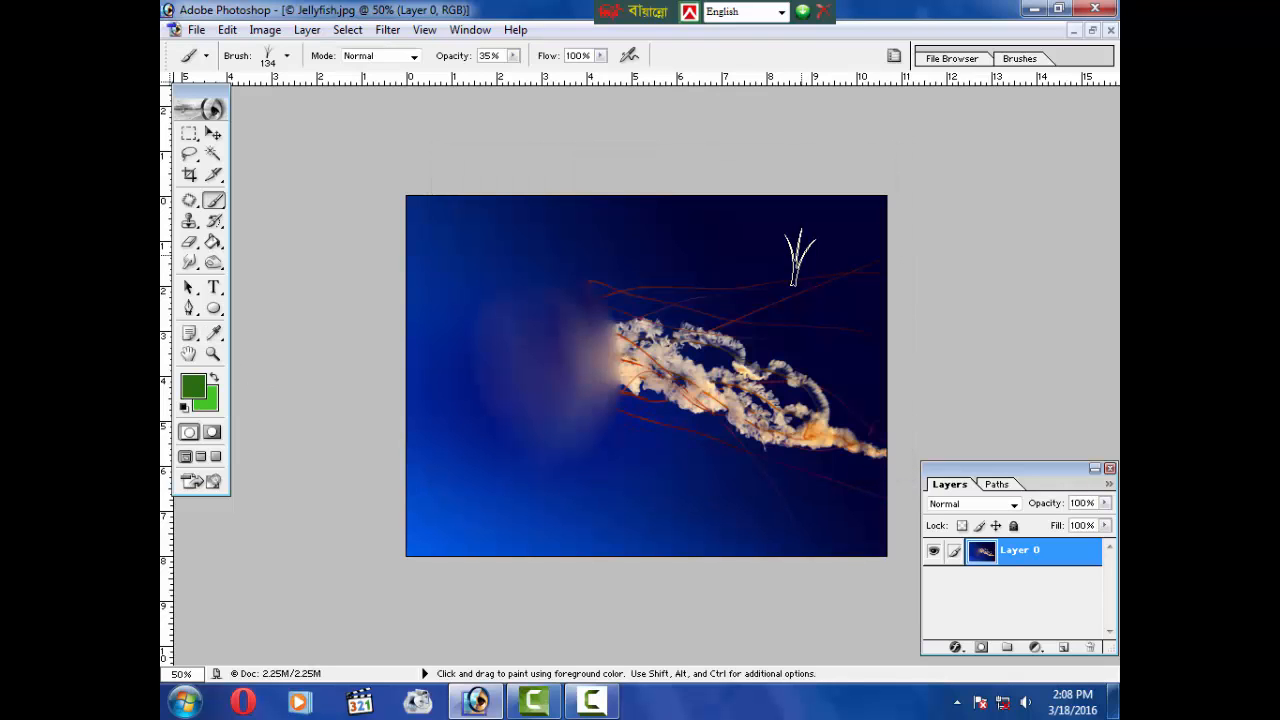
# Step: Add a new layer and draw an elliptical selection along the bottom edge of the image
pyautogui.click(1066, 648)
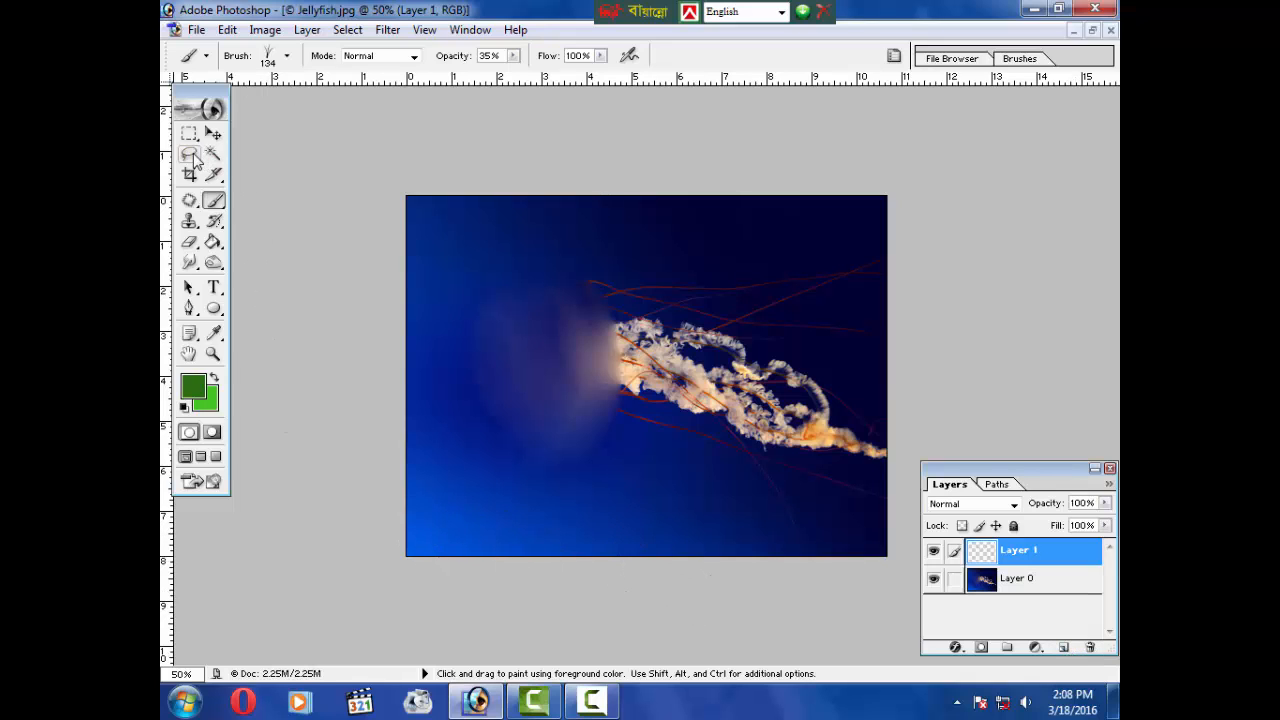
pyautogui.moveTo(189, 133); pyautogui.dragTo(252, 154)
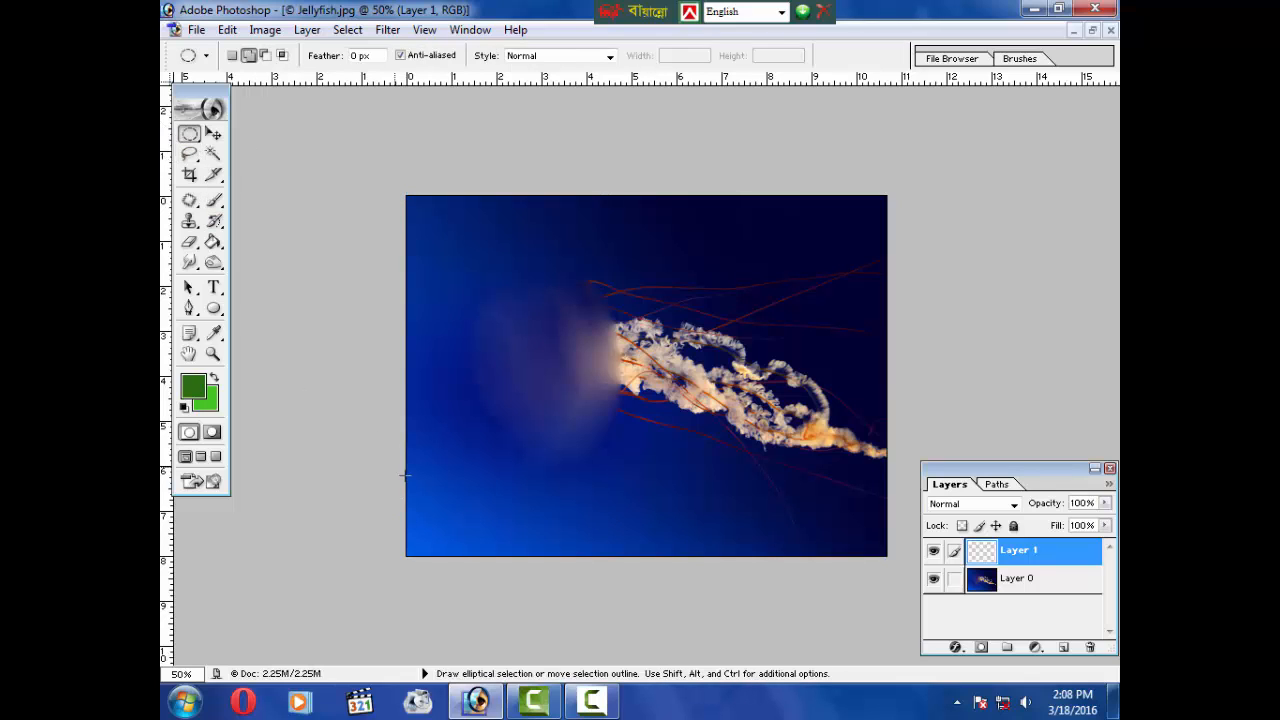
pyautogui.moveTo(405, 521); pyautogui.dragTo(925, 578)
# Step: Paint grass with the Brush tool across the bottom selection of the new layer
pyautogui.click(213, 220)
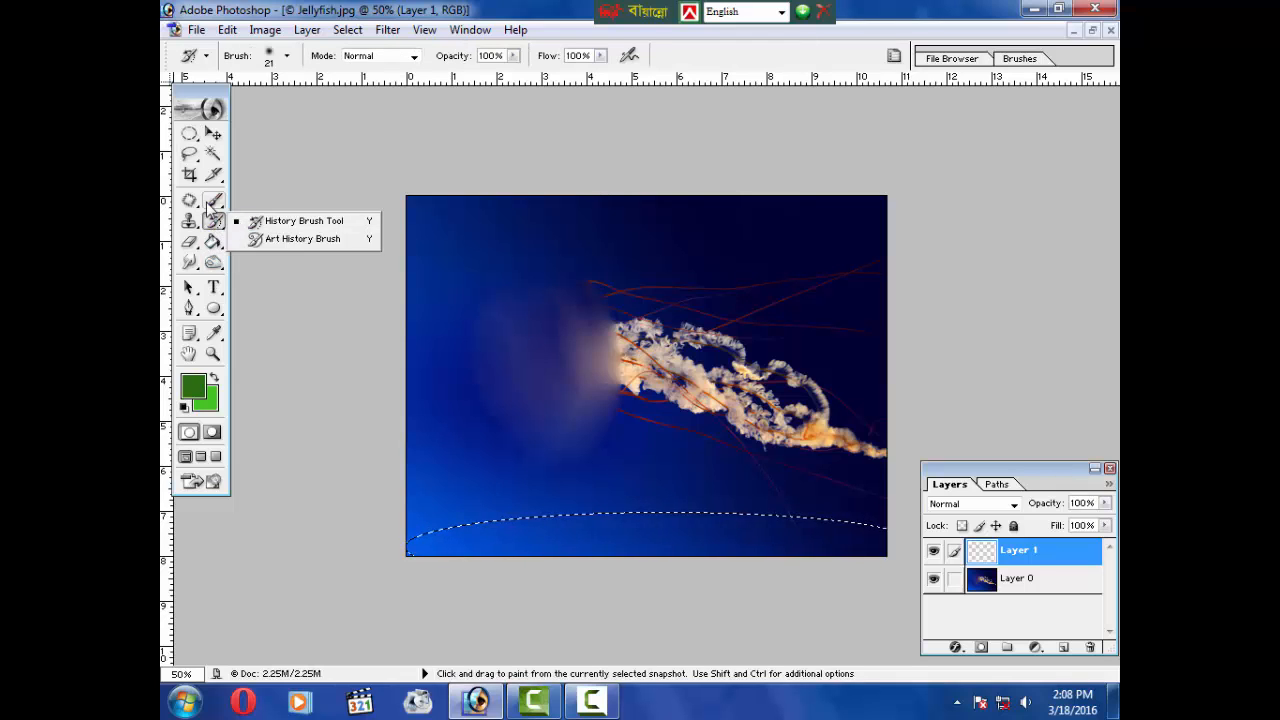
pyautogui.click(213, 200)
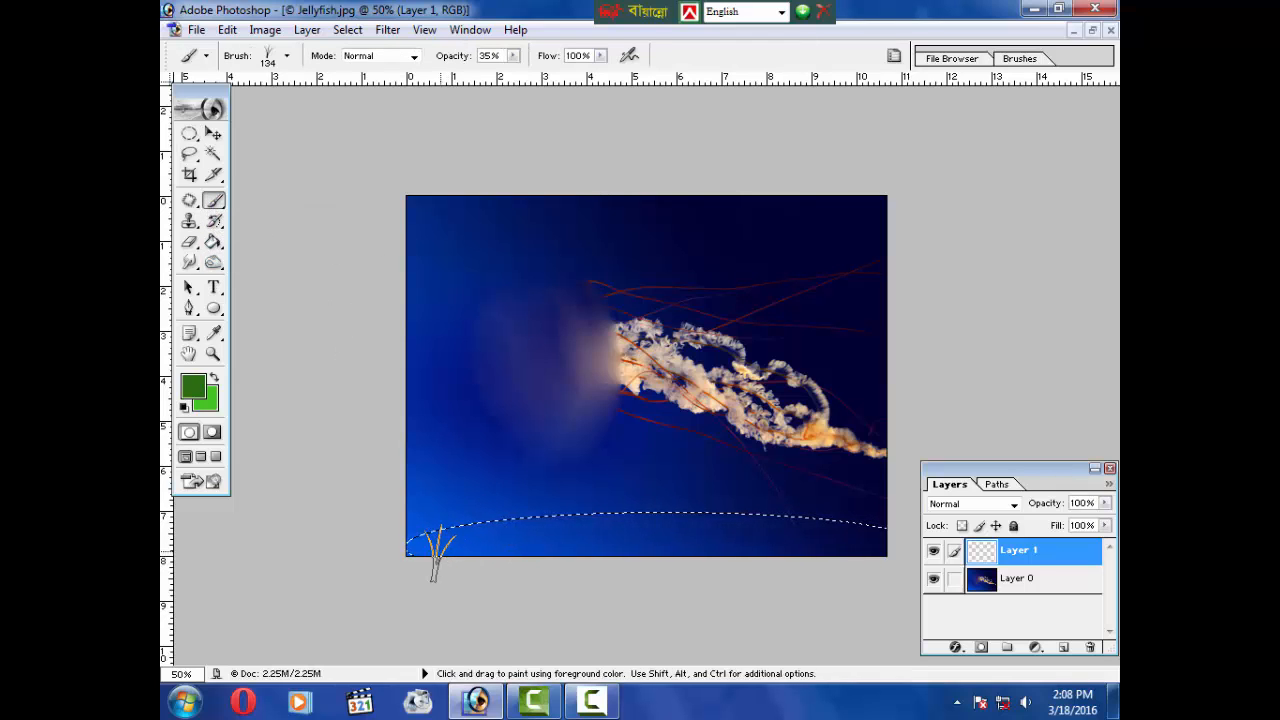
pyautogui.moveTo(446, 548); pyautogui.dragTo(585, 543)
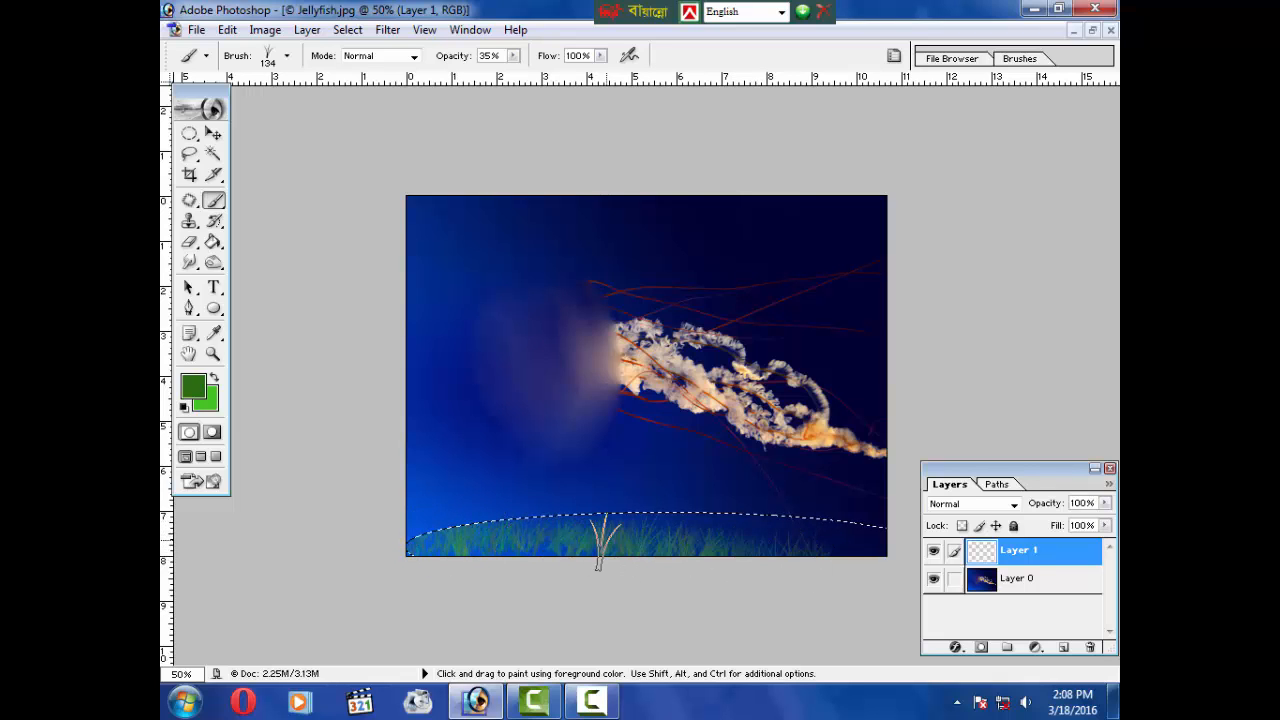
pyautogui.moveTo(603, 542)
pyautogui.mouseDown()
pyautogui.moveTo(679, 527)
pyautogui.moveTo(866, 556)
pyautogui.mouseUp()
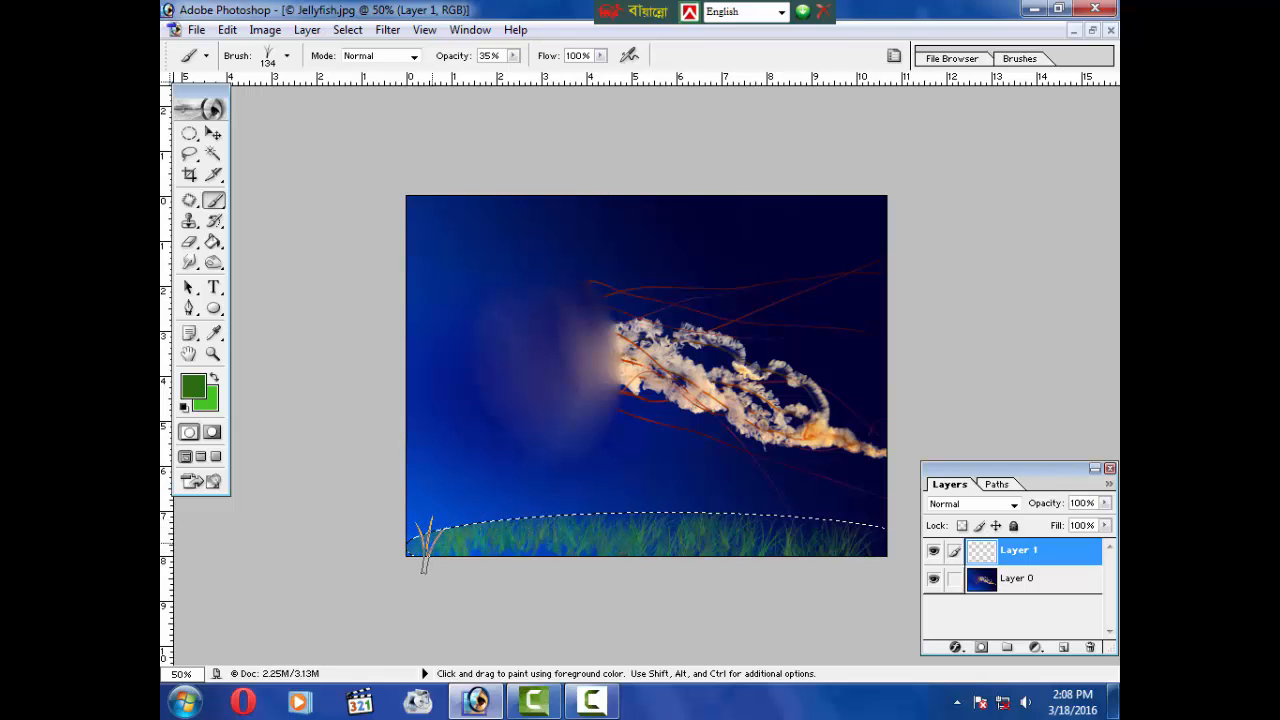
pyautogui.moveTo(568, 543); pyautogui.dragTo(643, 520)
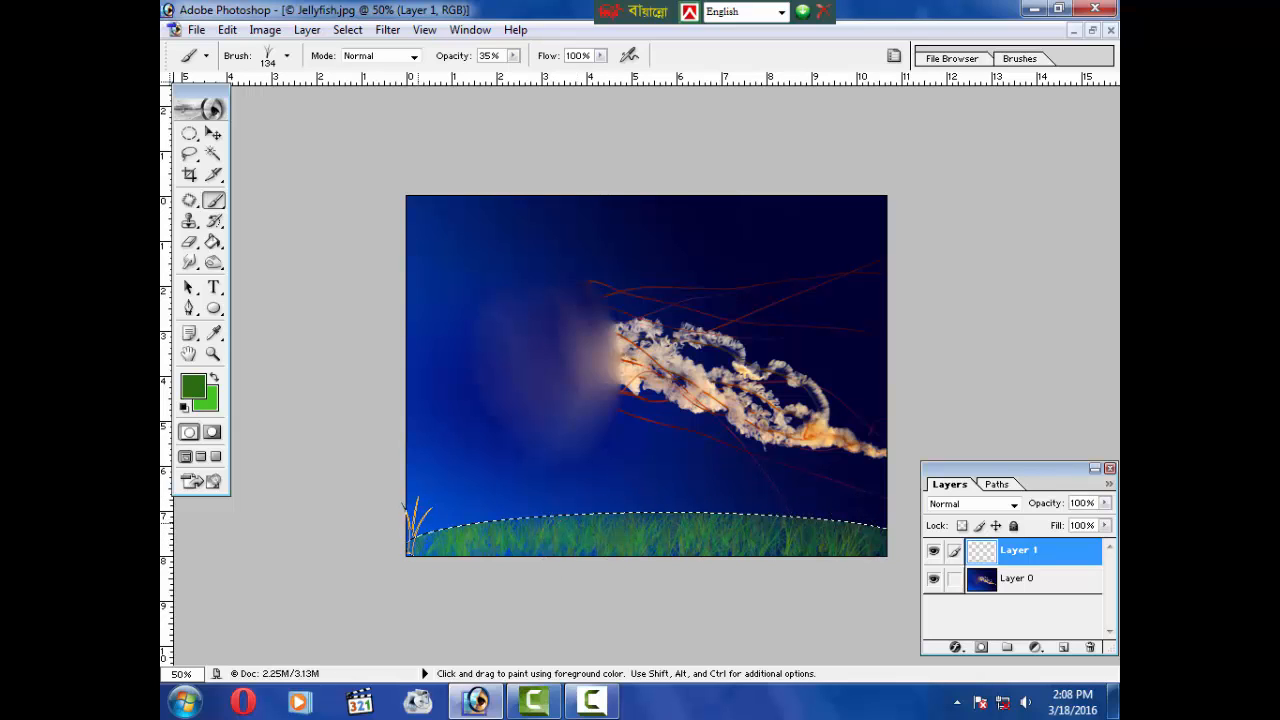
pyautogui.moveTo(418, 525); pyautogui.dragTo(561, 527)
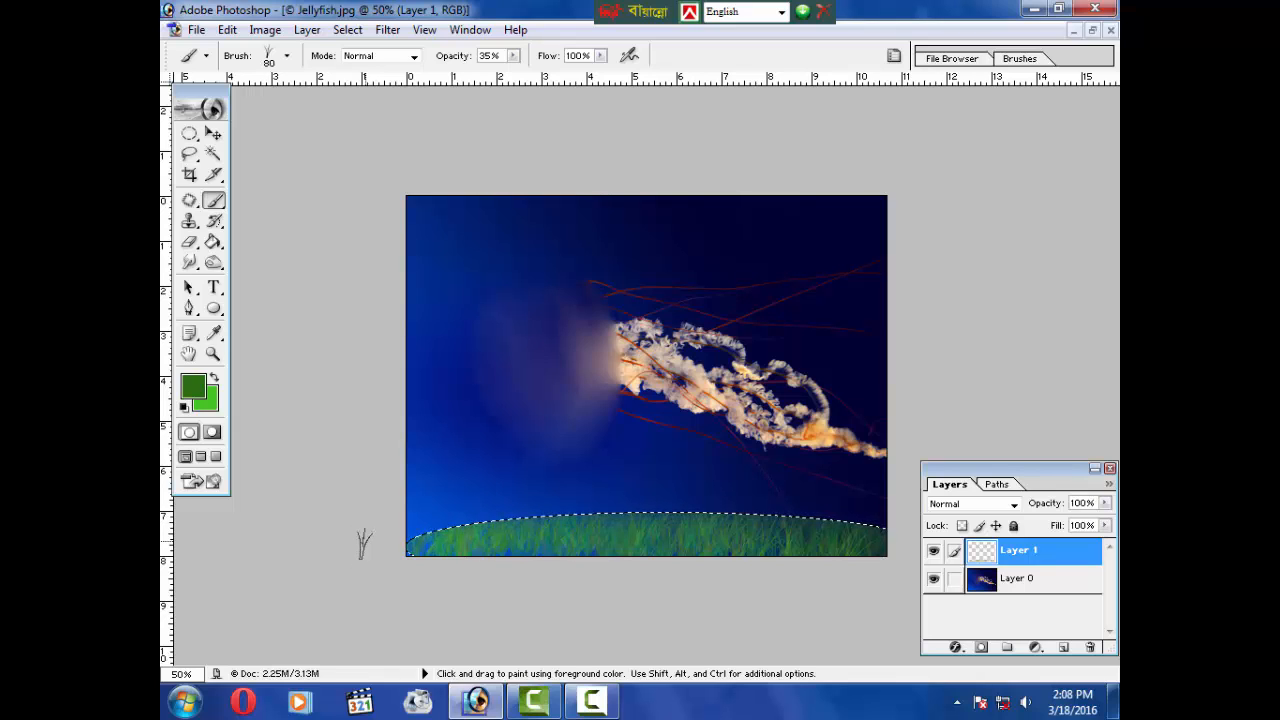
# Step: Deselect the ground selection and paint extra grass blades along its upper edge with the brush size set to 90
pyautogui.press(']')
pyautogui.press(']')
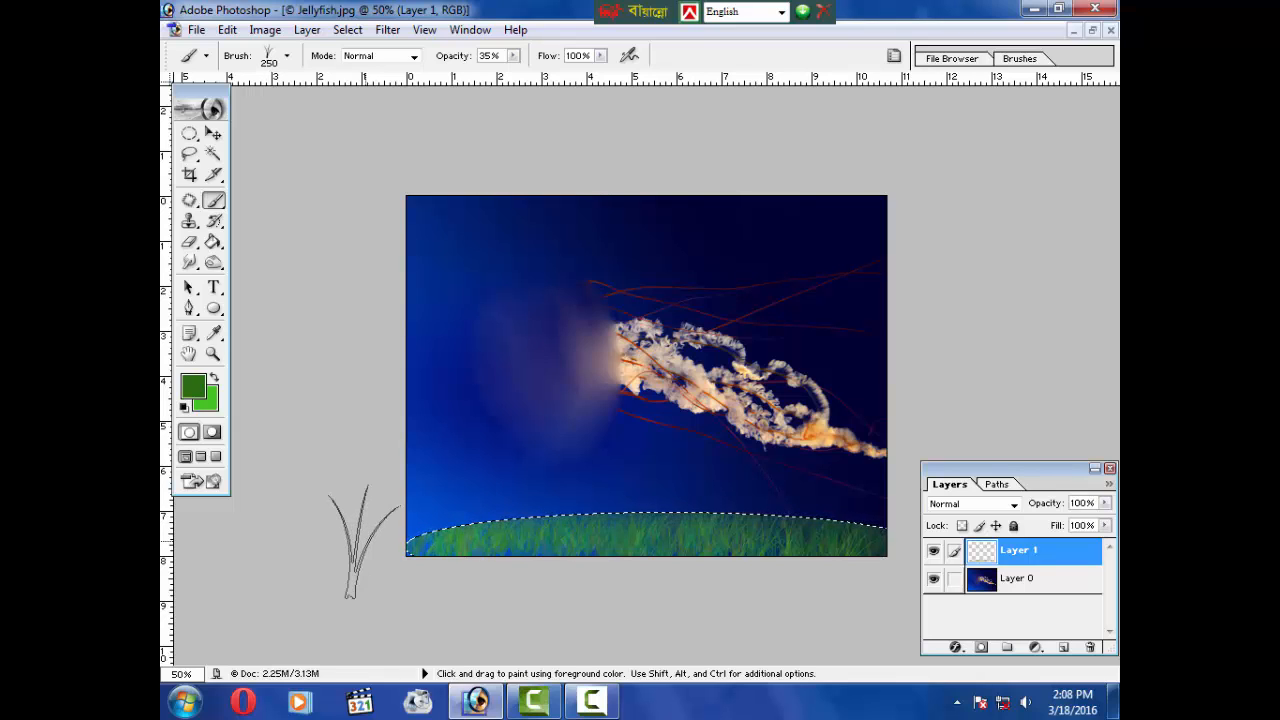
pyautogui.press('[')
pyautogui.press('[')
pyautogui.press('[')
pyautogui.press('[')
pyautogui.press('[')
pyautogui.press('[')
pyautogui.press('[')
pyautogui.press('[')
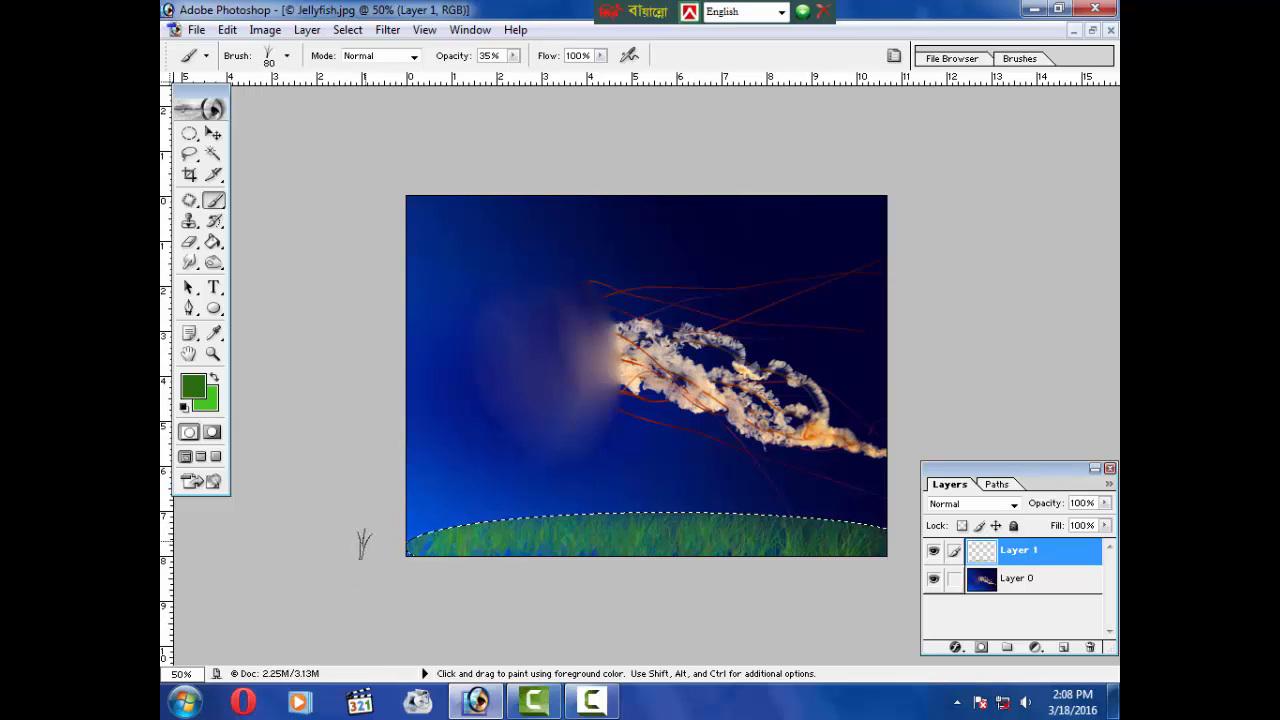
pyautogui.press(']')
pyautogui.press(']')
pyautogui.press(']')
pyautogui.press(']')
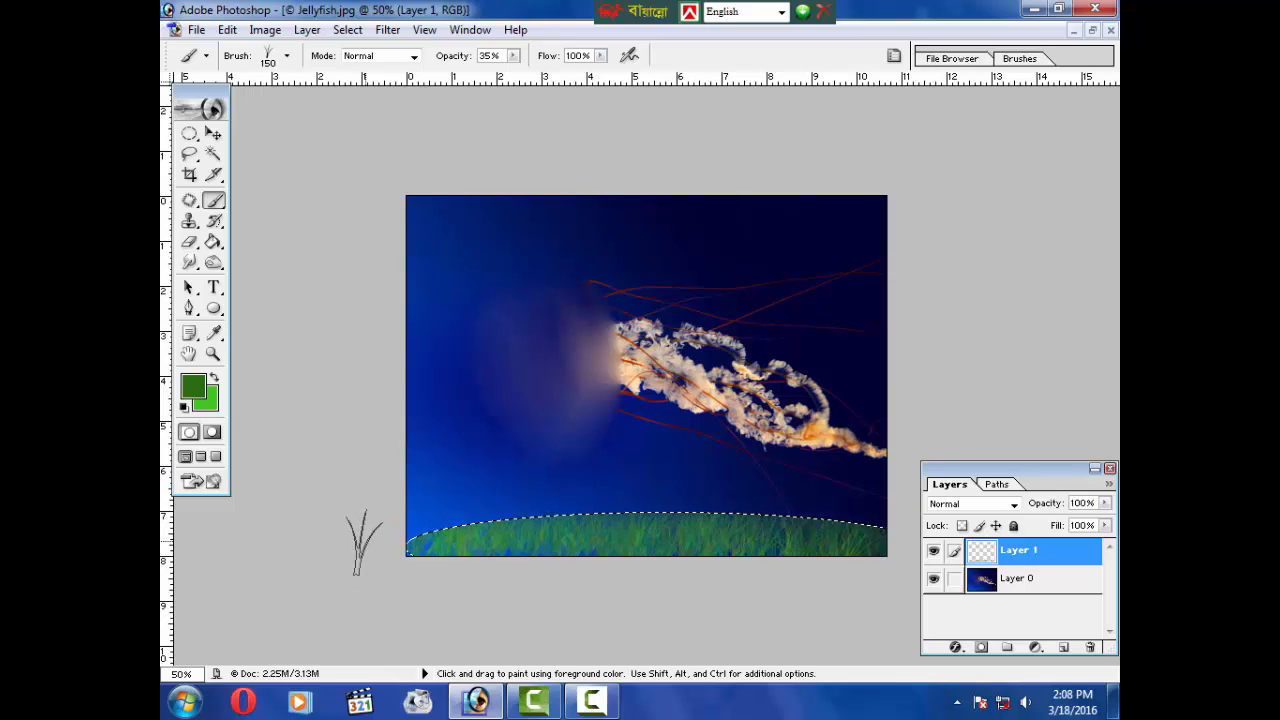
pyautogui.press('[')
pyautogui.press('[')
pyautogui.press('[')
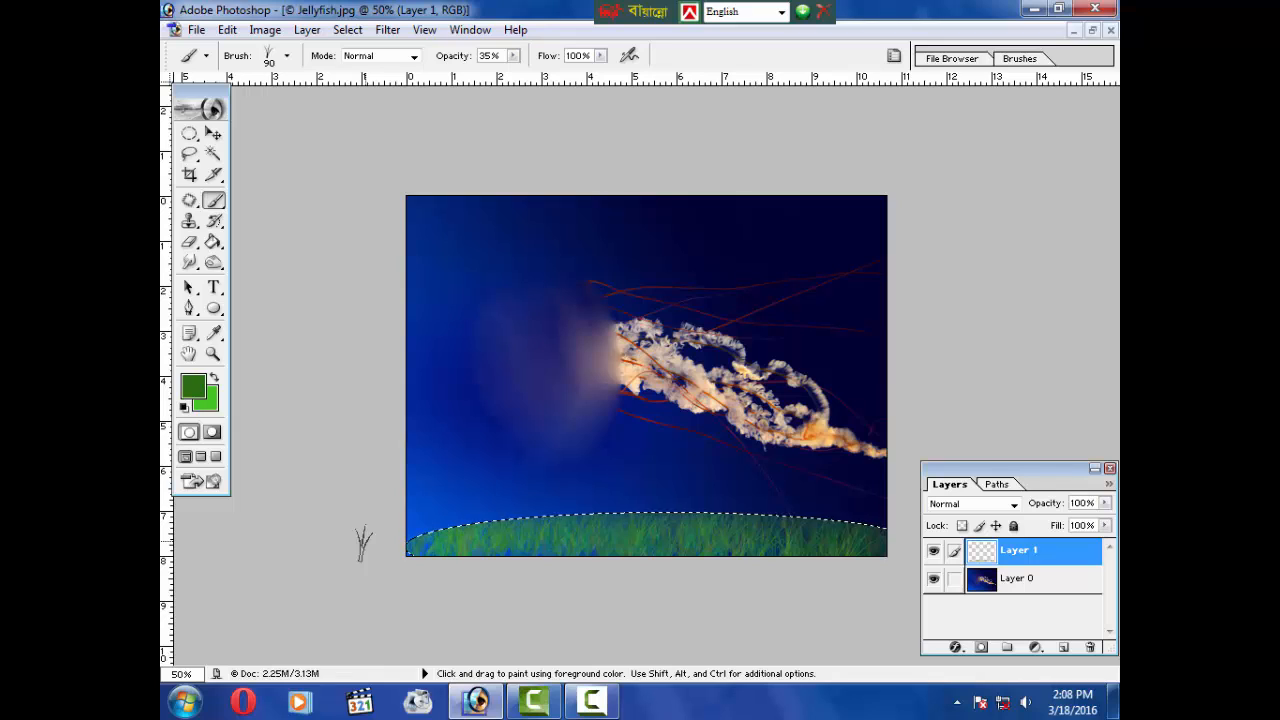
pyautogui.hotkey('ctrl', 'd')
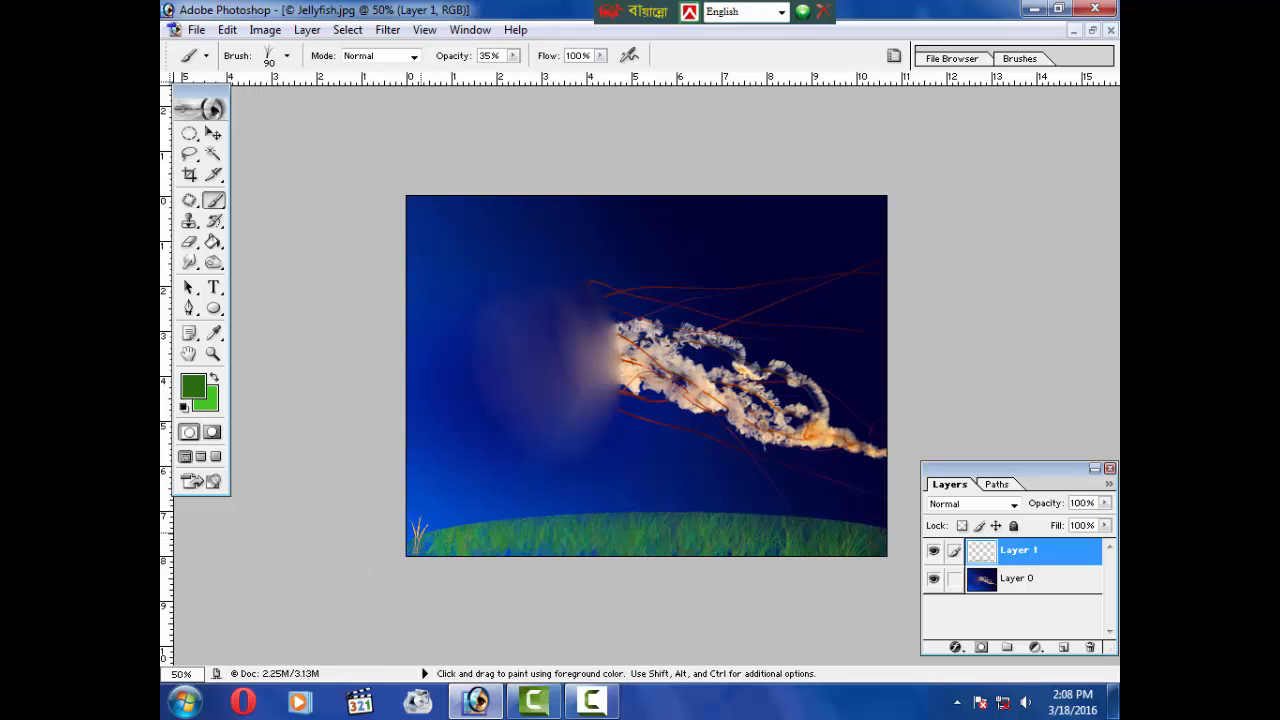
pyautogui.moveTo(478, 518)
pyautogui.mouseDown()
pyautogui.moveTo(649, 514)
pyautogui.moveTo(576, 506)
pyautogui.moveTo(843, 514)
pyautogui.moveTo(460, 510)
pyautogui.mouseUp()
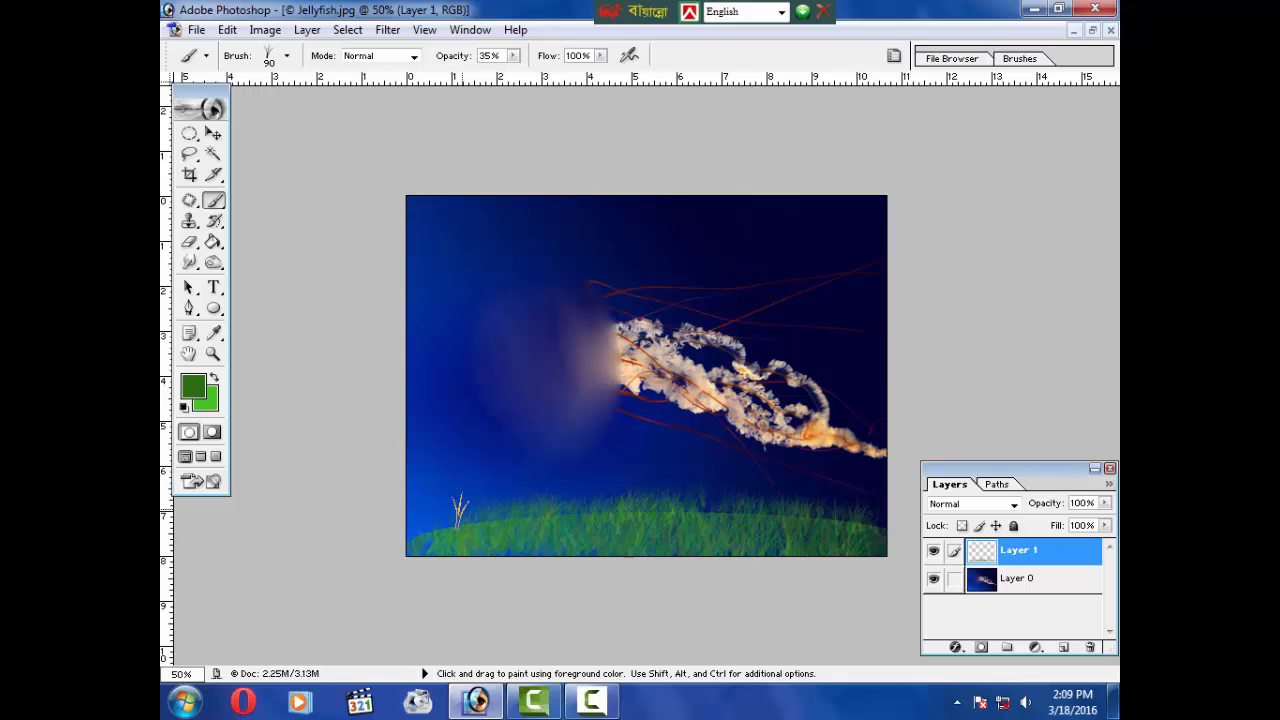
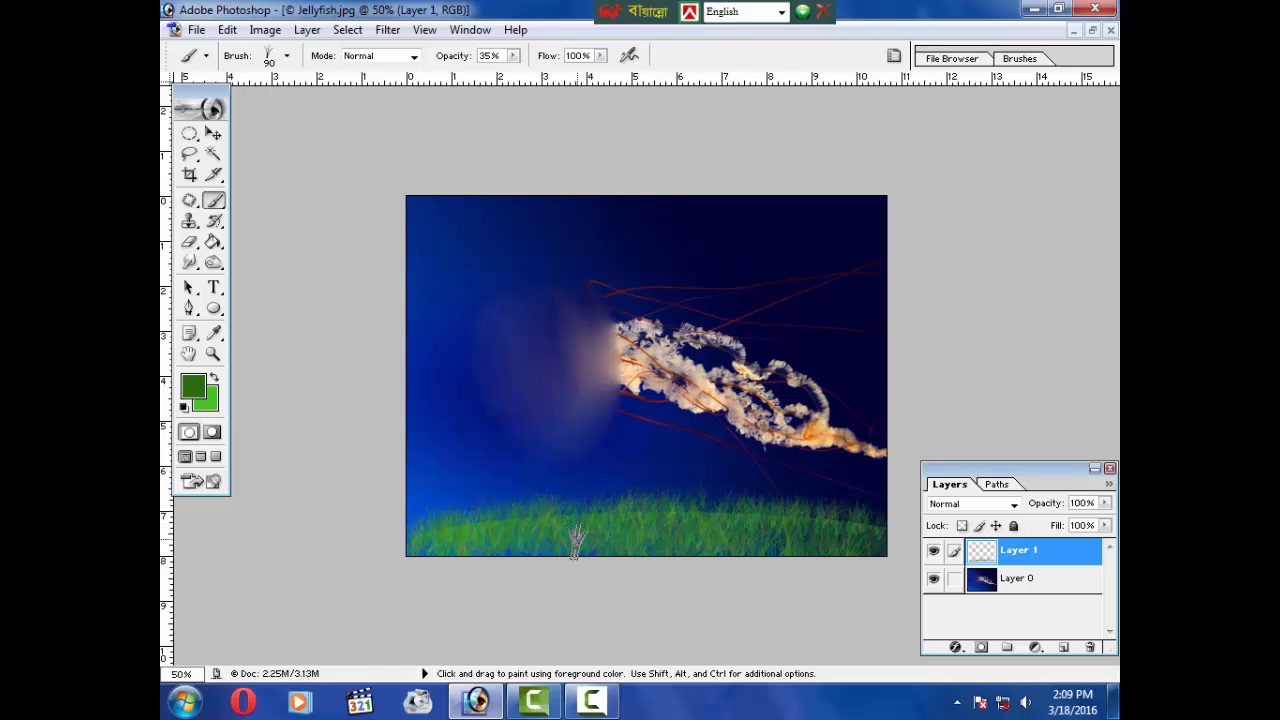
# Step: Choose the 74 px maple-leaf brush and paint scattered leaves above the grass
pyautogui.click(287, 56)
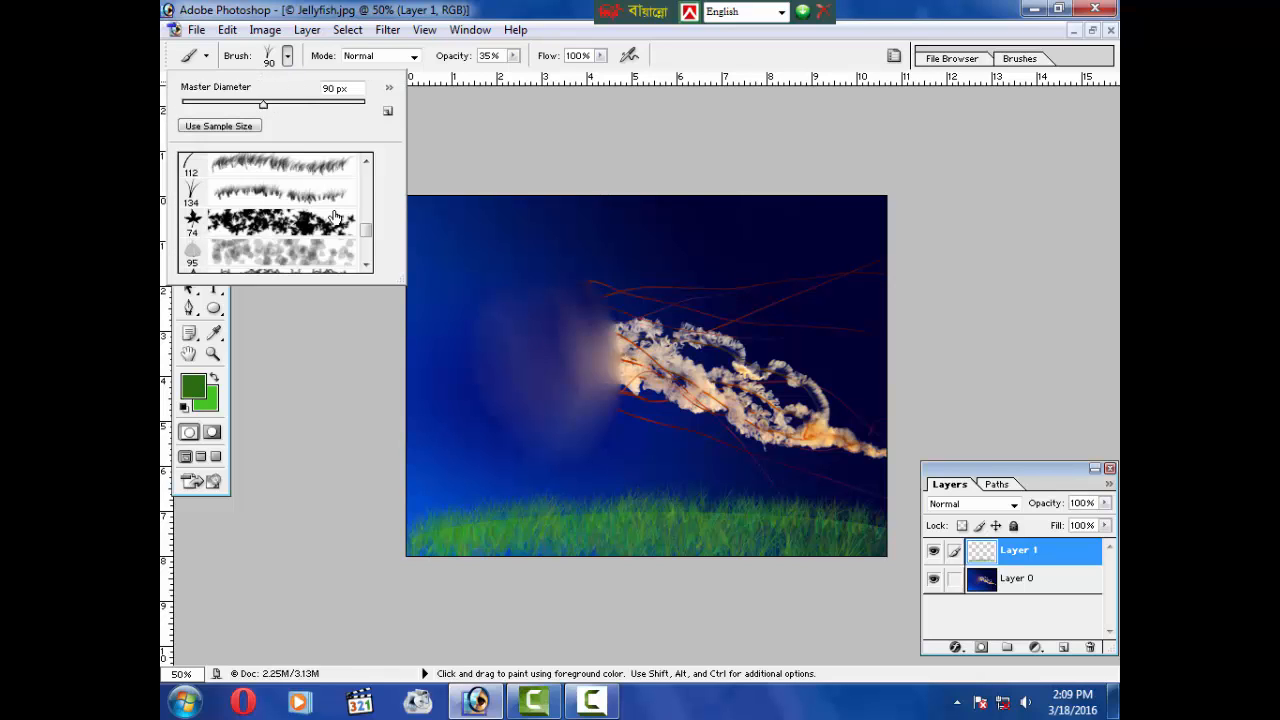
pyautogui.moveTo(365, 236)
pyautogui.mouseDown()
pyautogui.moveTo(364, 174)
pyautogui.moveTo(366, 266)
pyautogui.moveTo(367, 237)
pyautogui.mouseUp()
pyautogui.click(208, 262)
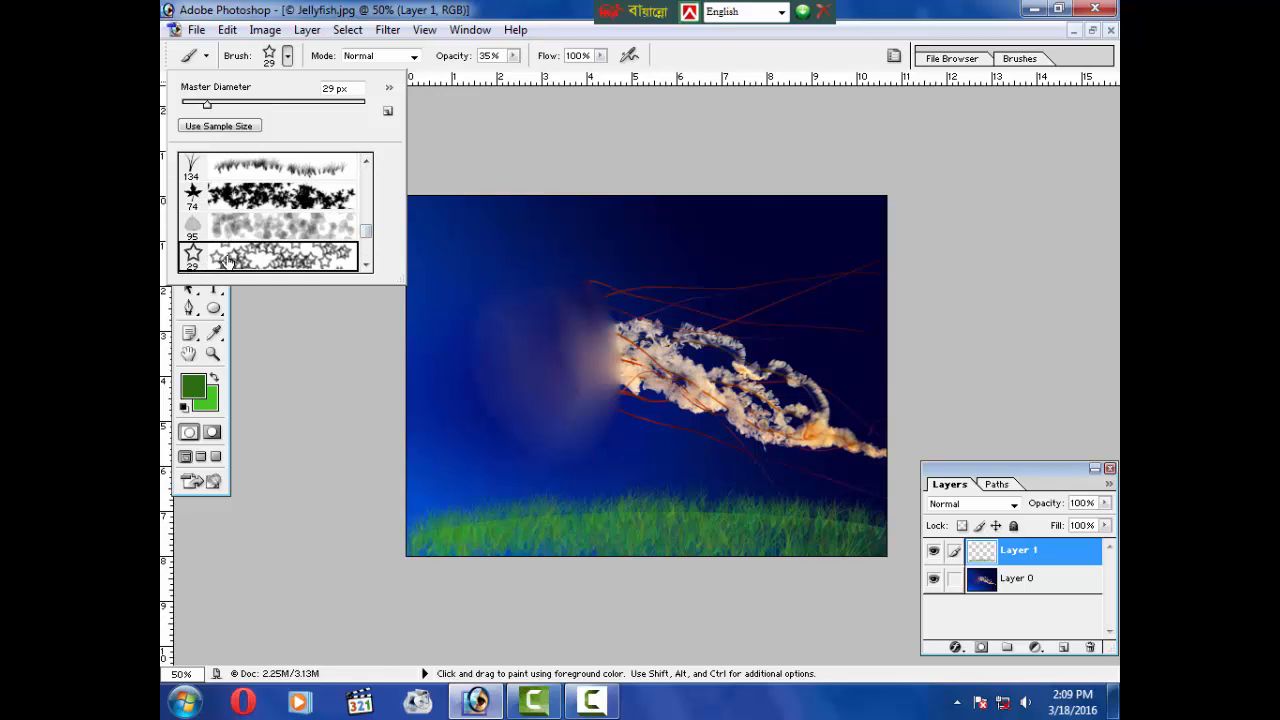
pyautogui.click(476, 376)
pyautogui.rightClick(470, 371)
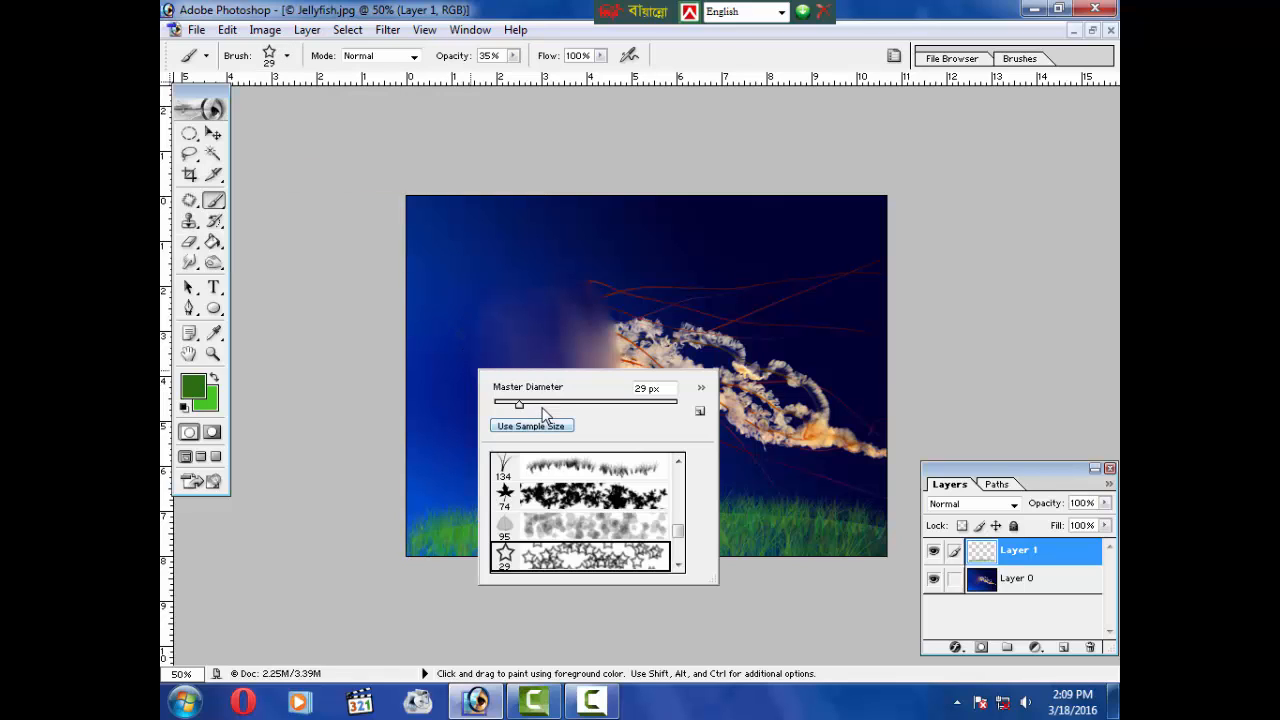
pyautogui.moveTo(543, 405); pyautogui.dragTo(610, 405)
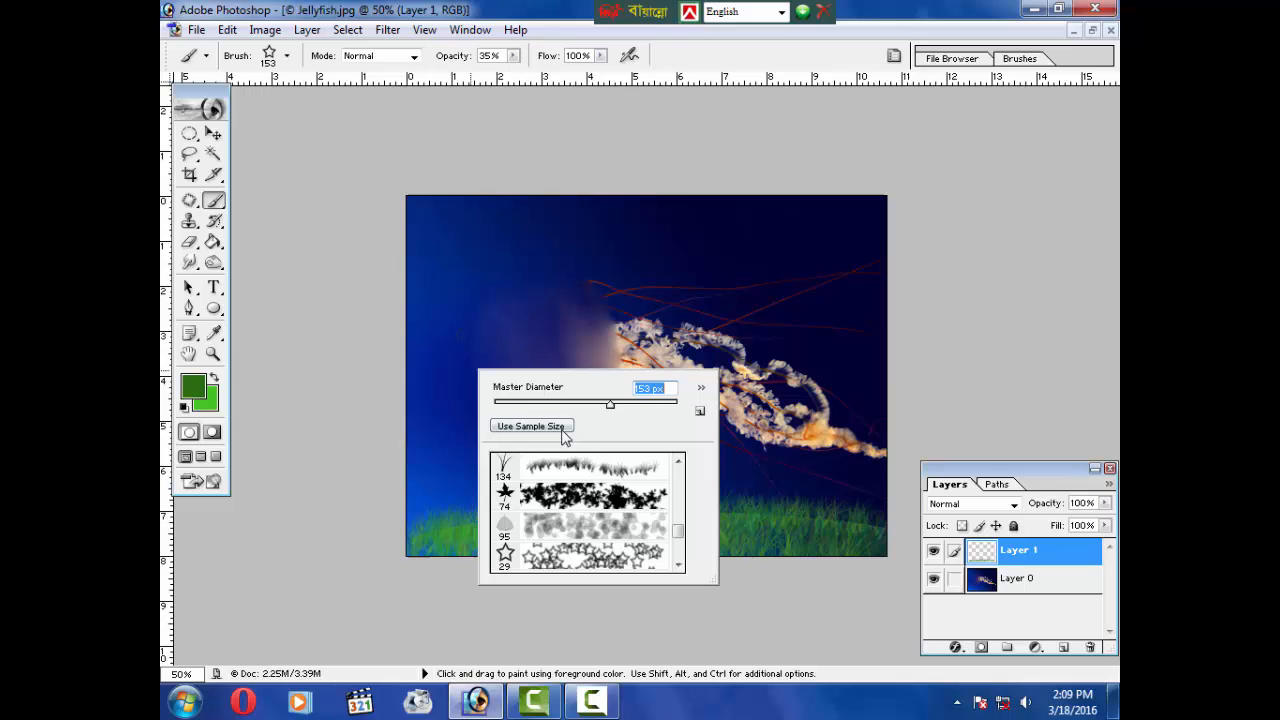
pyautogui.click(518, 500)
pyautogui.press('Return')
pyautogui.moveTo(486, 414); pyautogui.dragTo(517, 445)
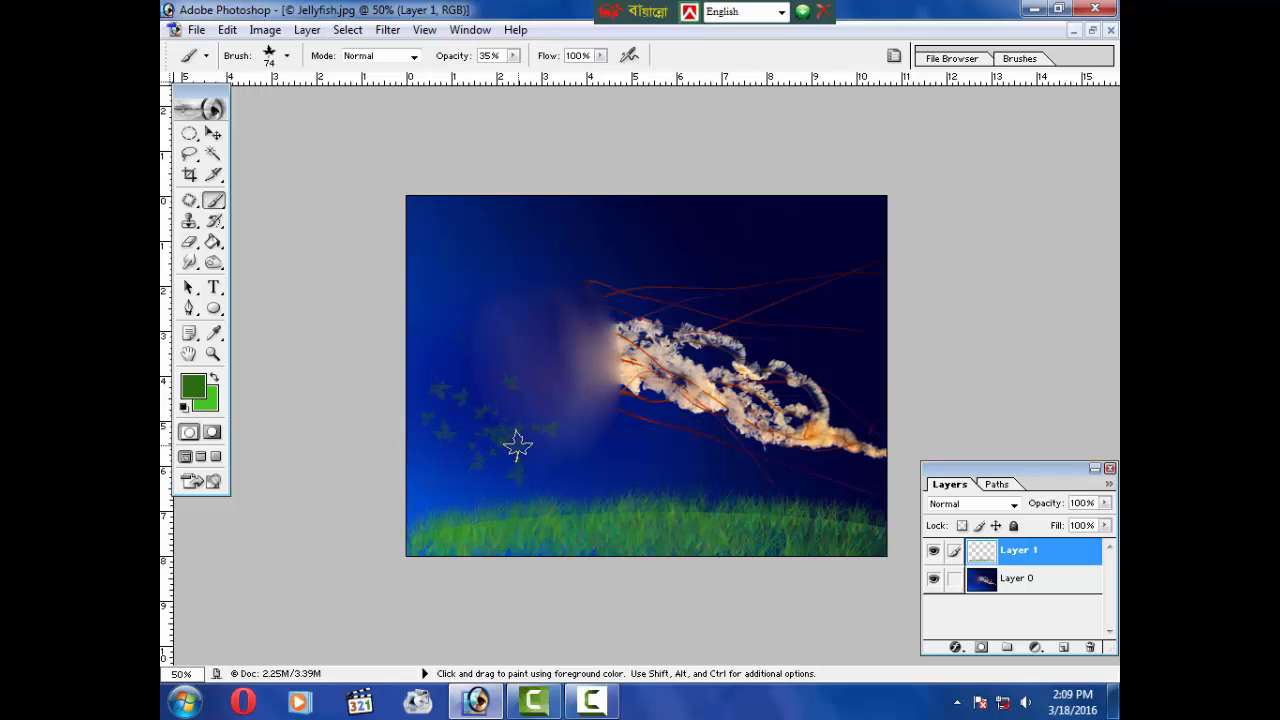
pyautogui.moveTo(329, 423)
pyautogui.mouseDown()
pyautogui.moveTo(580, 482)
pyautogui.moveTo(601, 471)
pyautogui.moveTo(660, 518)
pyautogui.mouseUp()
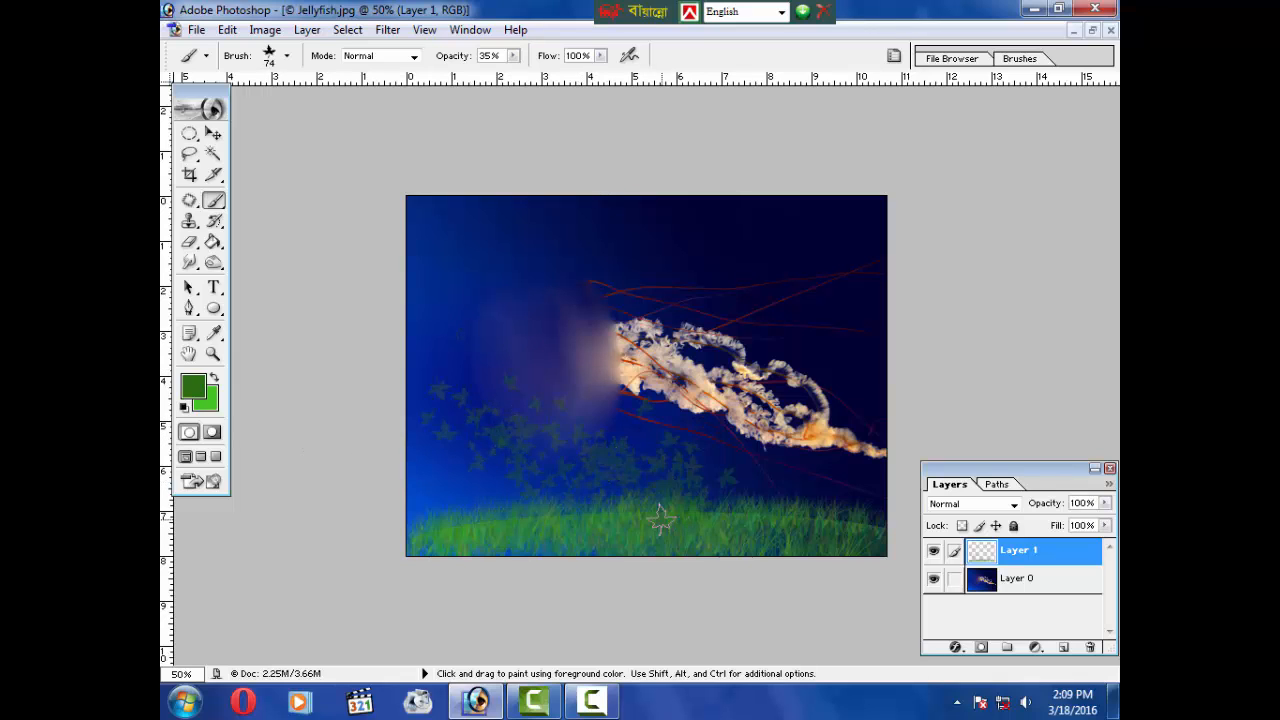
# Step: Select Layer 0 and fill it with the near-white foreground color F8FBF7
pyautogui.doubleClick(982, 580)
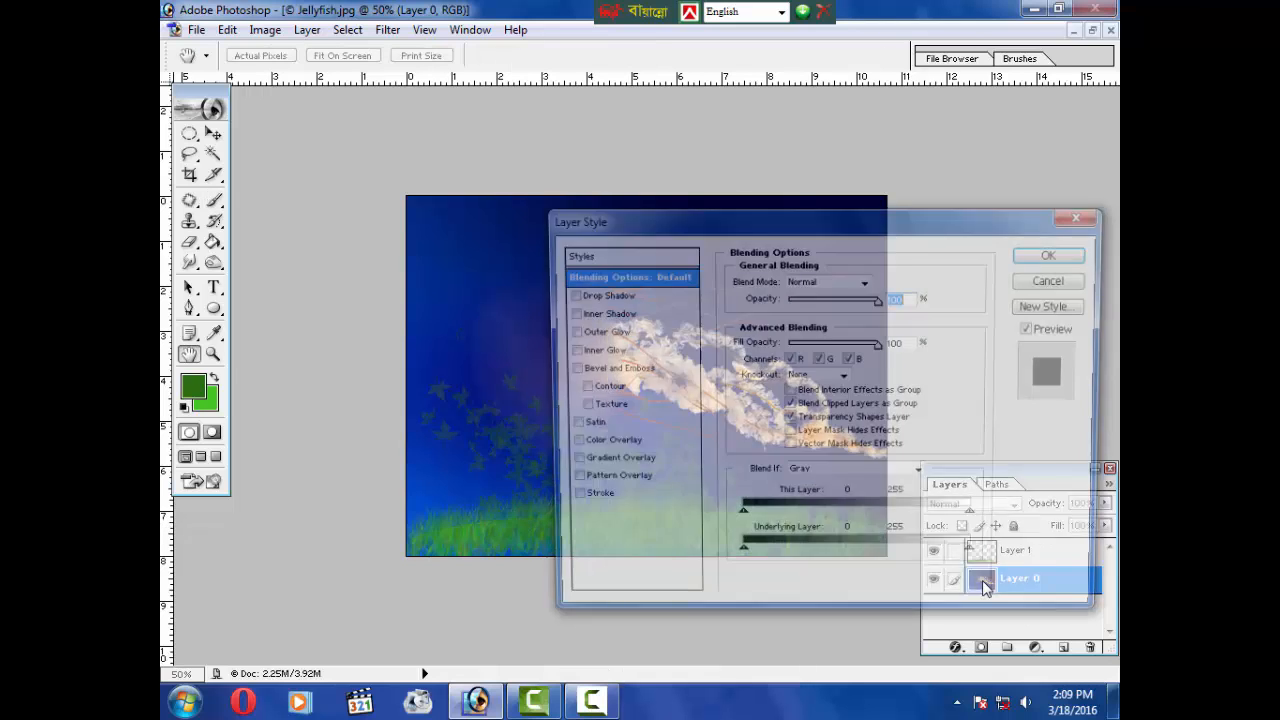
pyautogui.click(1060, 279)
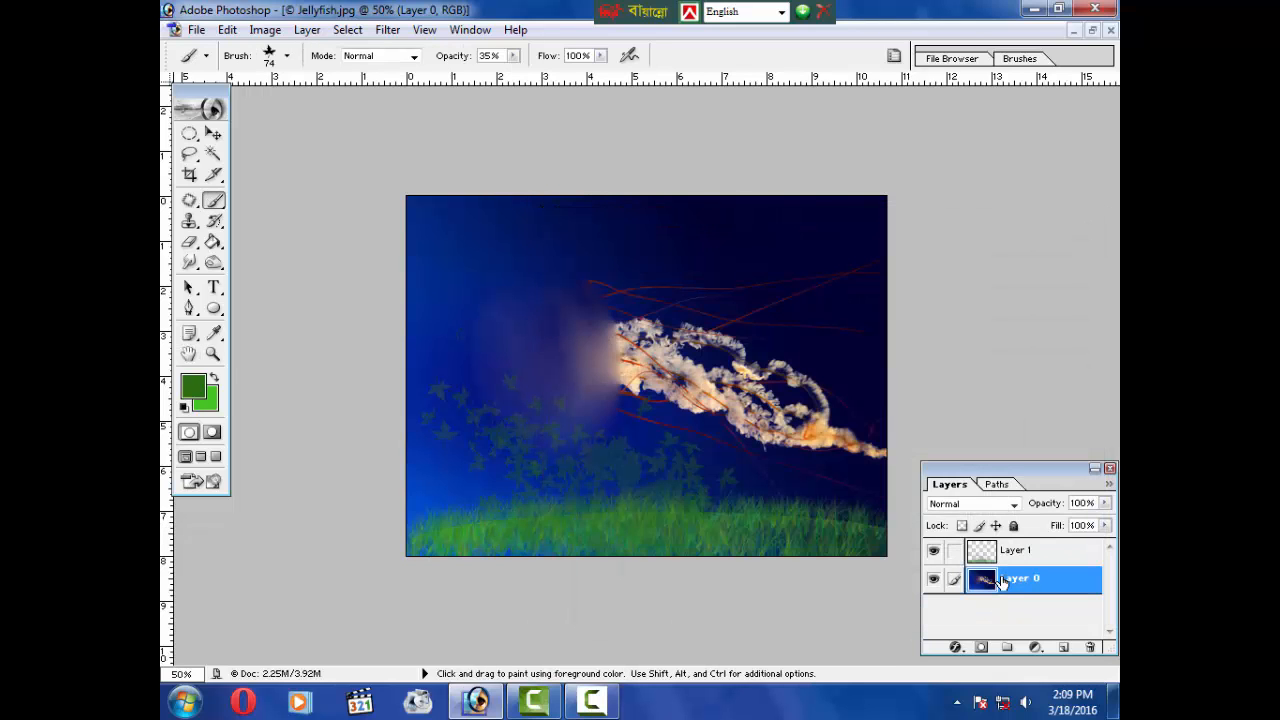
pyautogui.click(1090, 647)
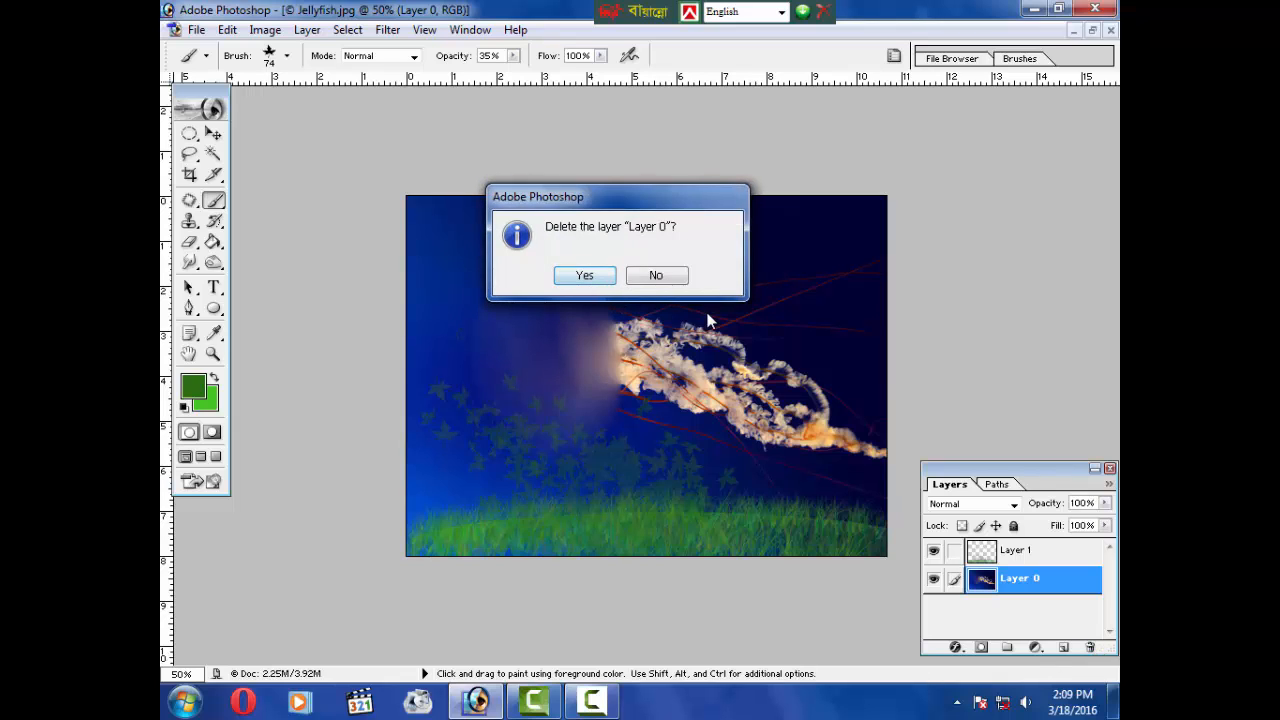
pyautogui.click(656, 276)
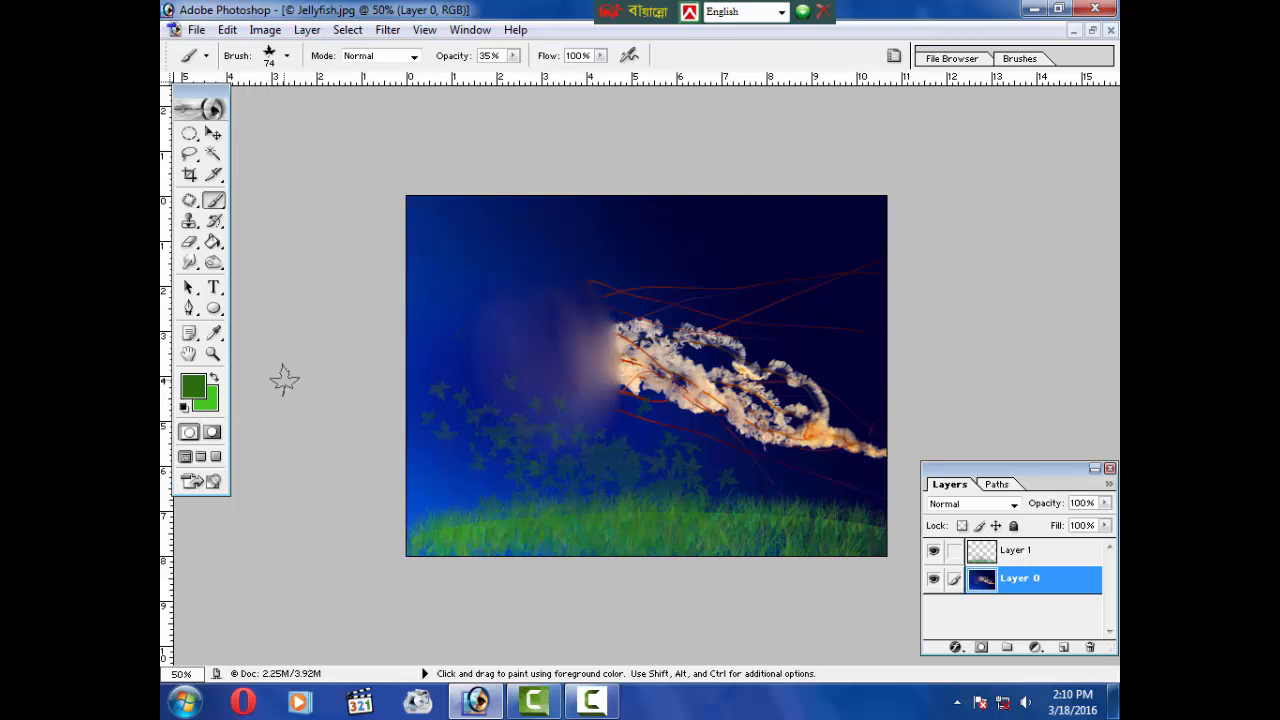
pyautogui.click(197, 393)
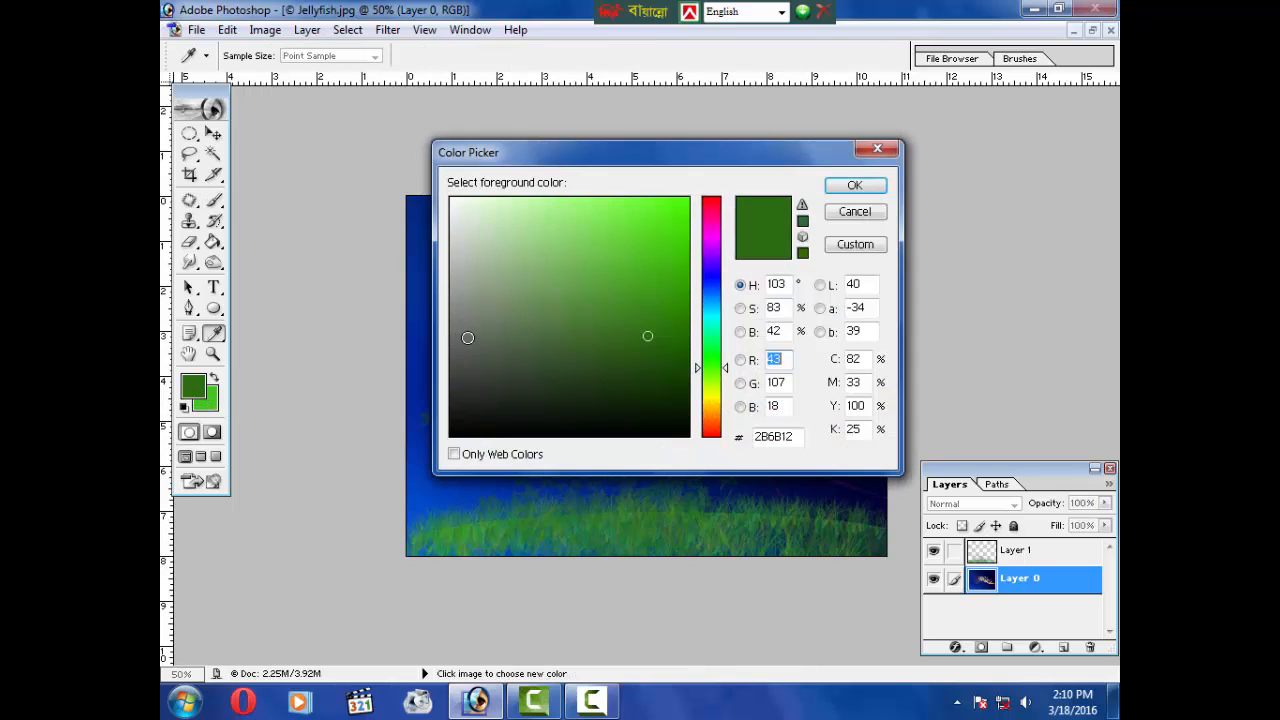
pyautogui.click(453, 200)
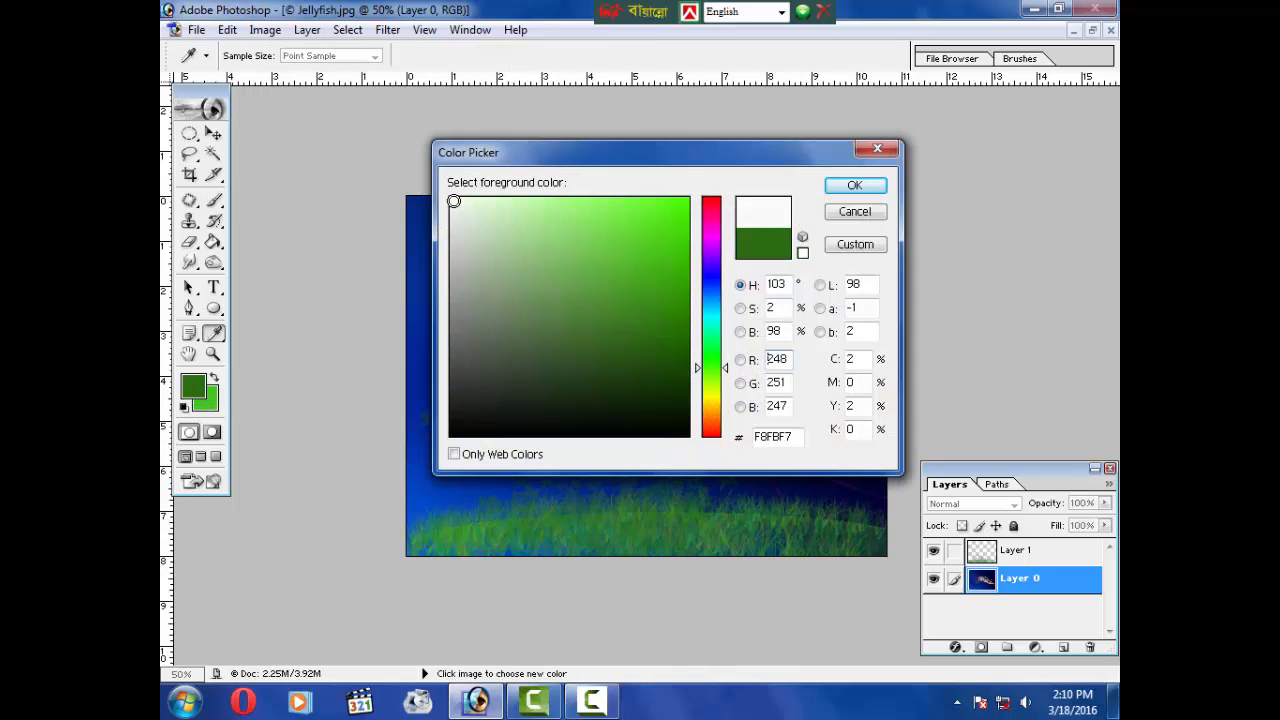
pyautogui.click(829, 186)
pyautogui.hotkey('alt', 'BackSpace')
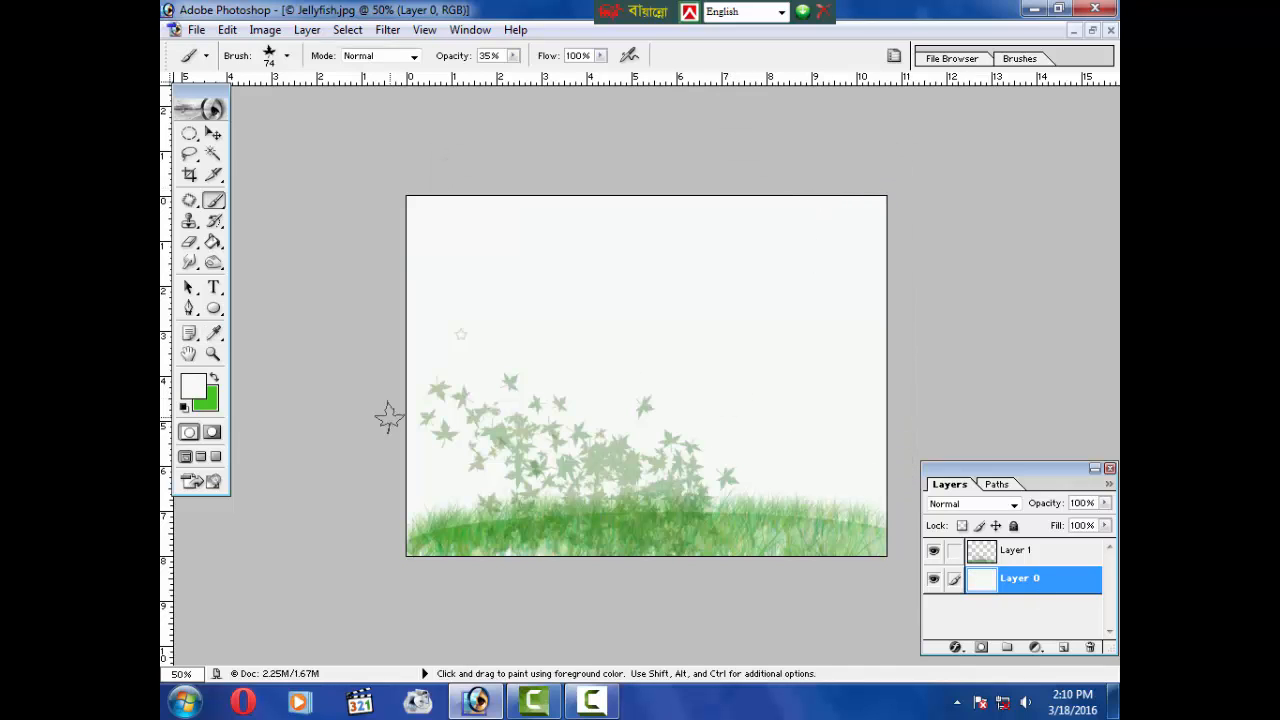
# Step: Set the foreground color to a dark green
pyautogui.click(197, 393)
pyautogui.moveTo(511, 360)
pyautogui.mouseDown()
pyautogui.moveTo(531, 260)
pyautogui.moveTo(560, 209)
pyautogui.moveTo(542, 332)
pyautogui.mouseUp()
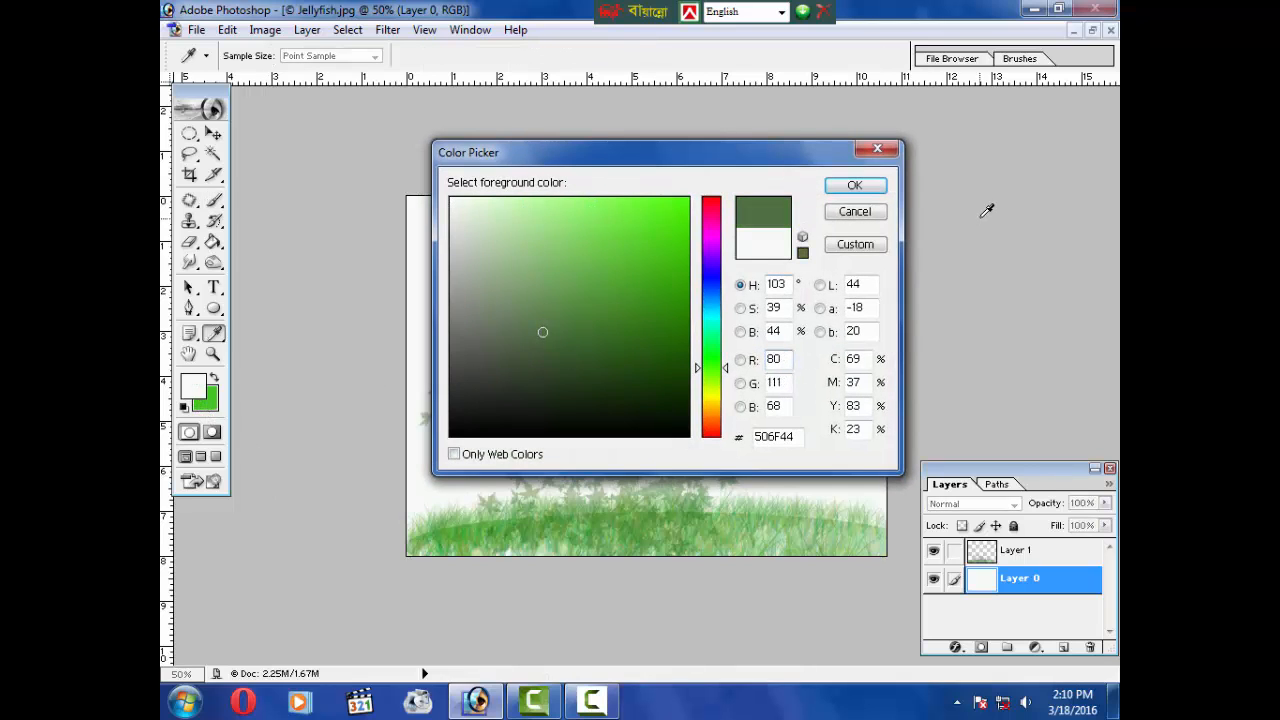
pyautogui.click(855, 212)
pyautogui.press('b')
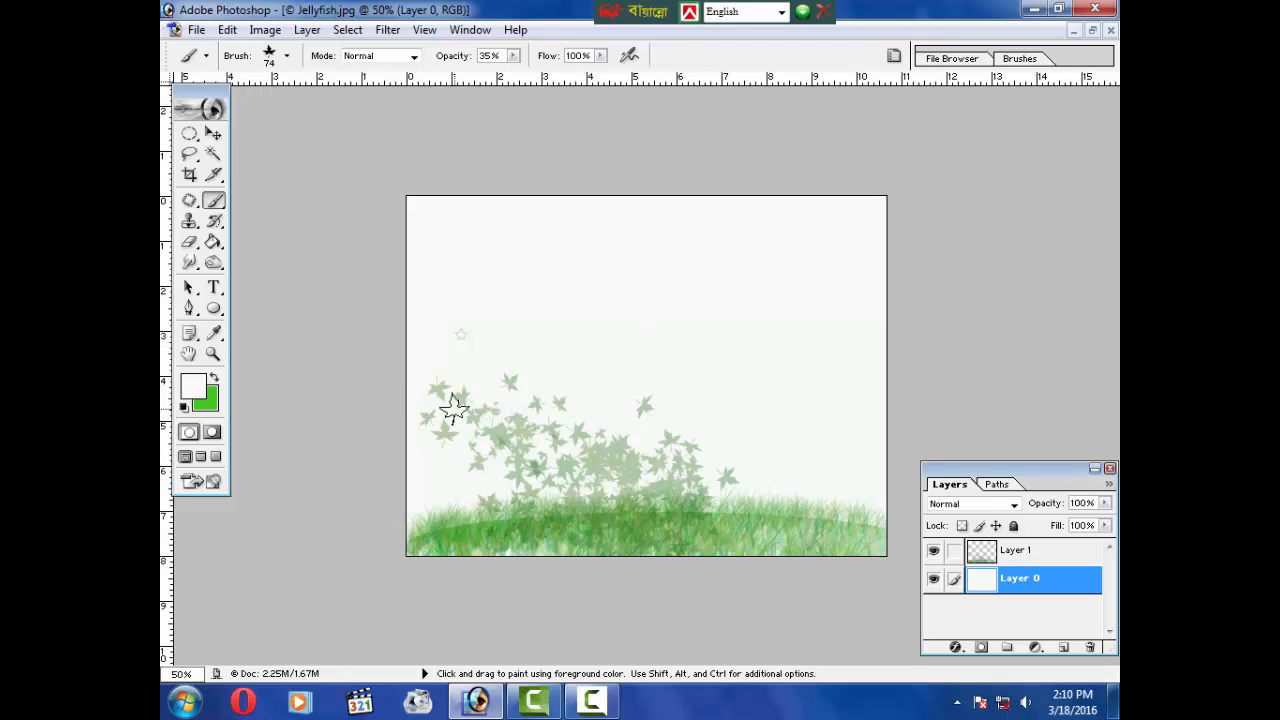
pyautogui.click(194, 387)
pyautogui.moveTo(530, 320)
pyautogui.mouseDown()
pyautogui.moveTo(649, 214)
pyautogui.moveTo(660, 360)
pyautogui.moveTo(660, 325)
pyautogui.mouseUp()
pyautogui.click(853, 186)
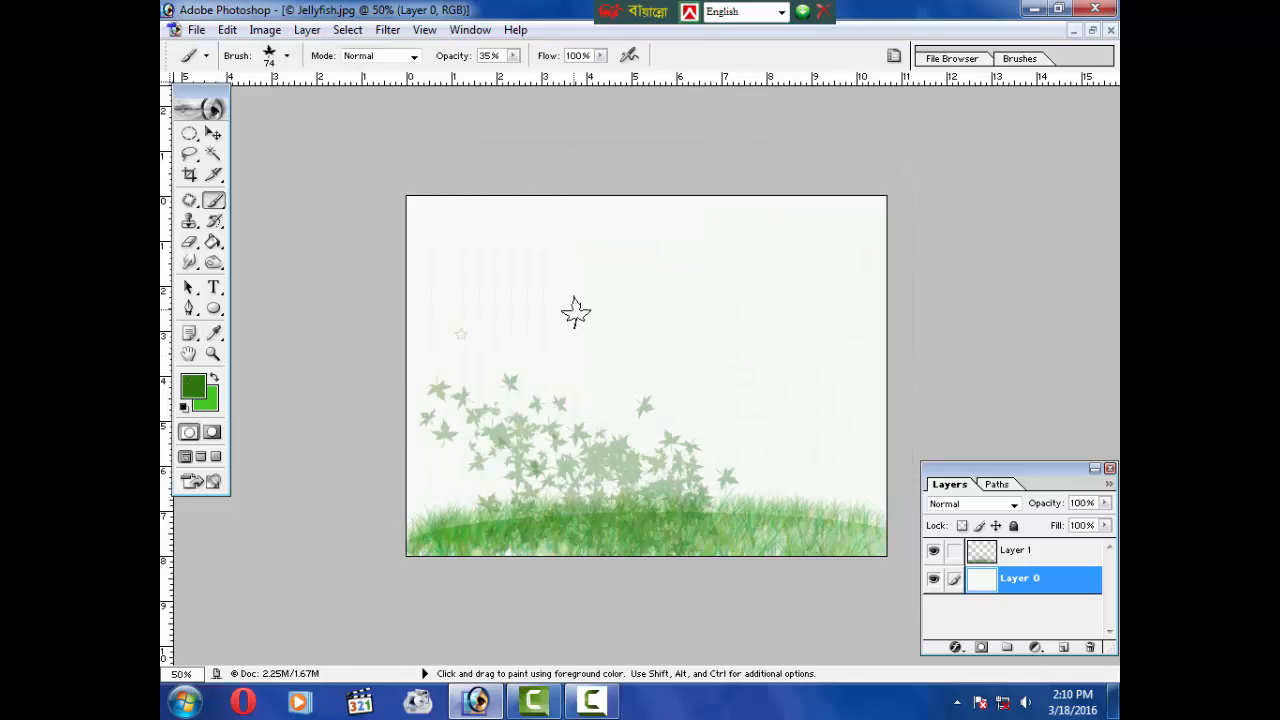
# Step: Draw a circular selection in the upper middle, paint leaves inside it with the brush, and deselect
pyautogui.click(187, 136)
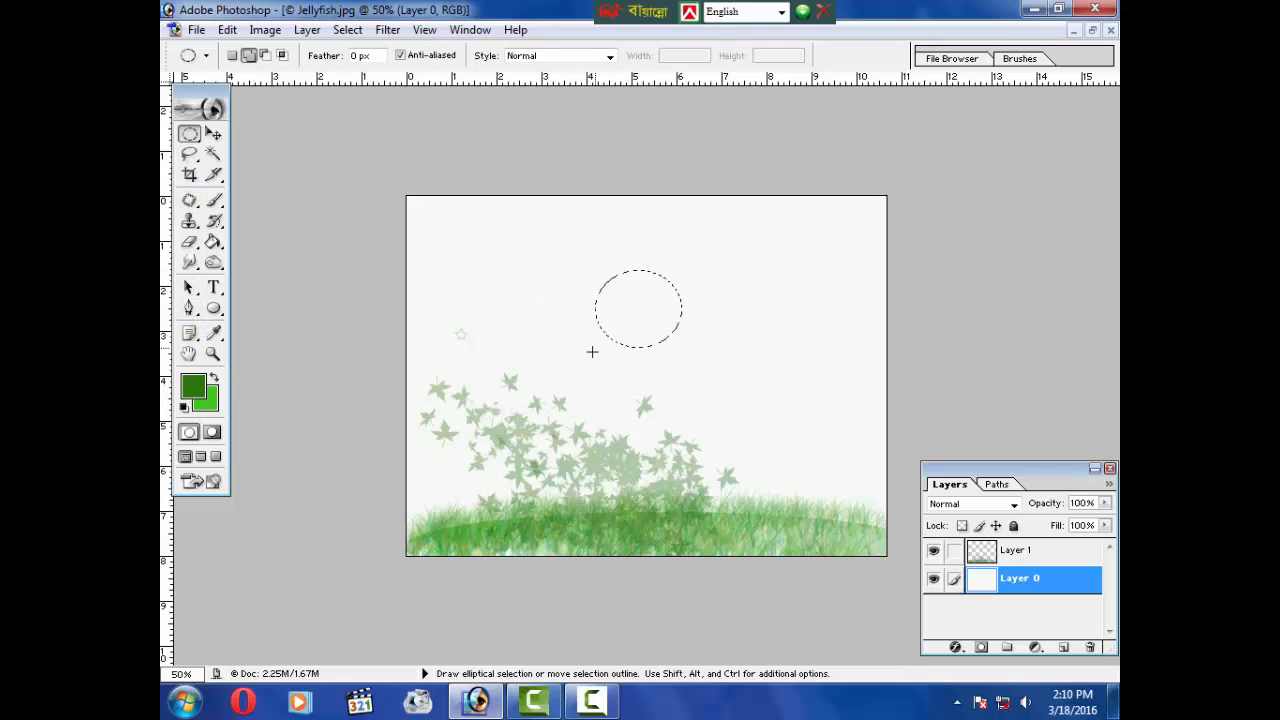
pyautogui.moveTo(592, 352); pyautogui.dragTo(577, 380)
pyautogui.click(213, 221)
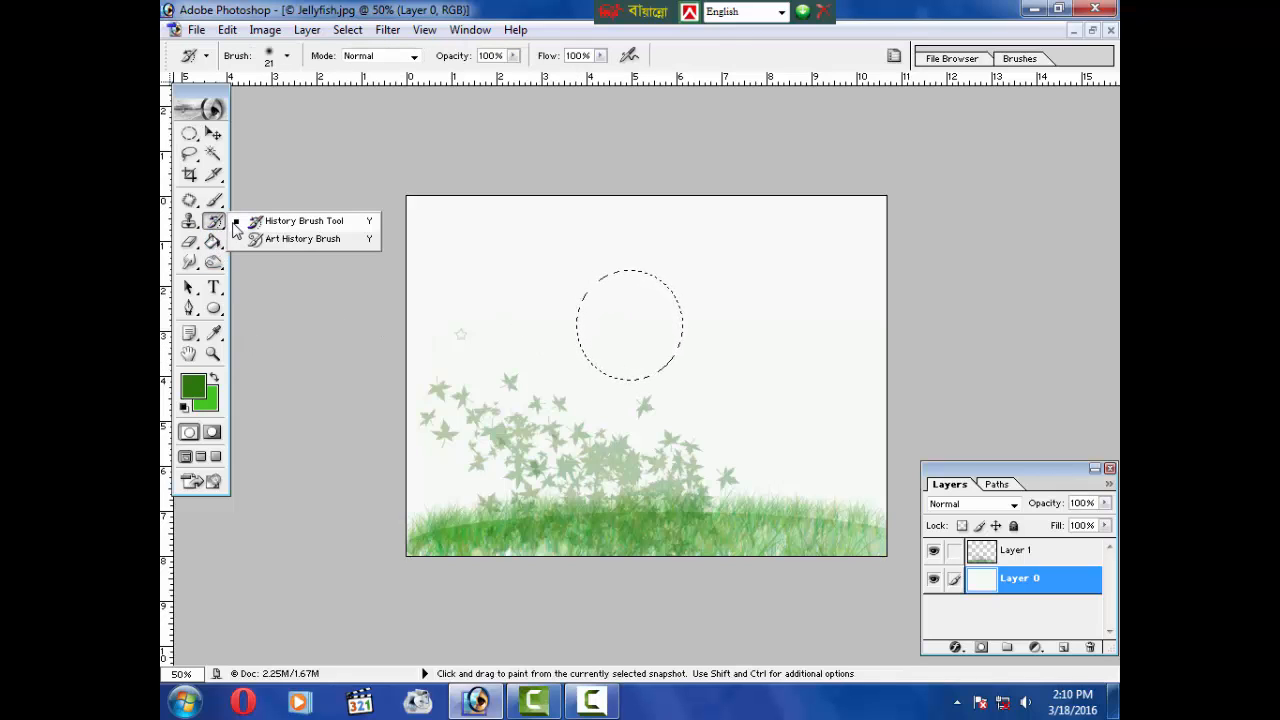
pyautogui.click(213, 200)
pyautogui.click(268, 200)
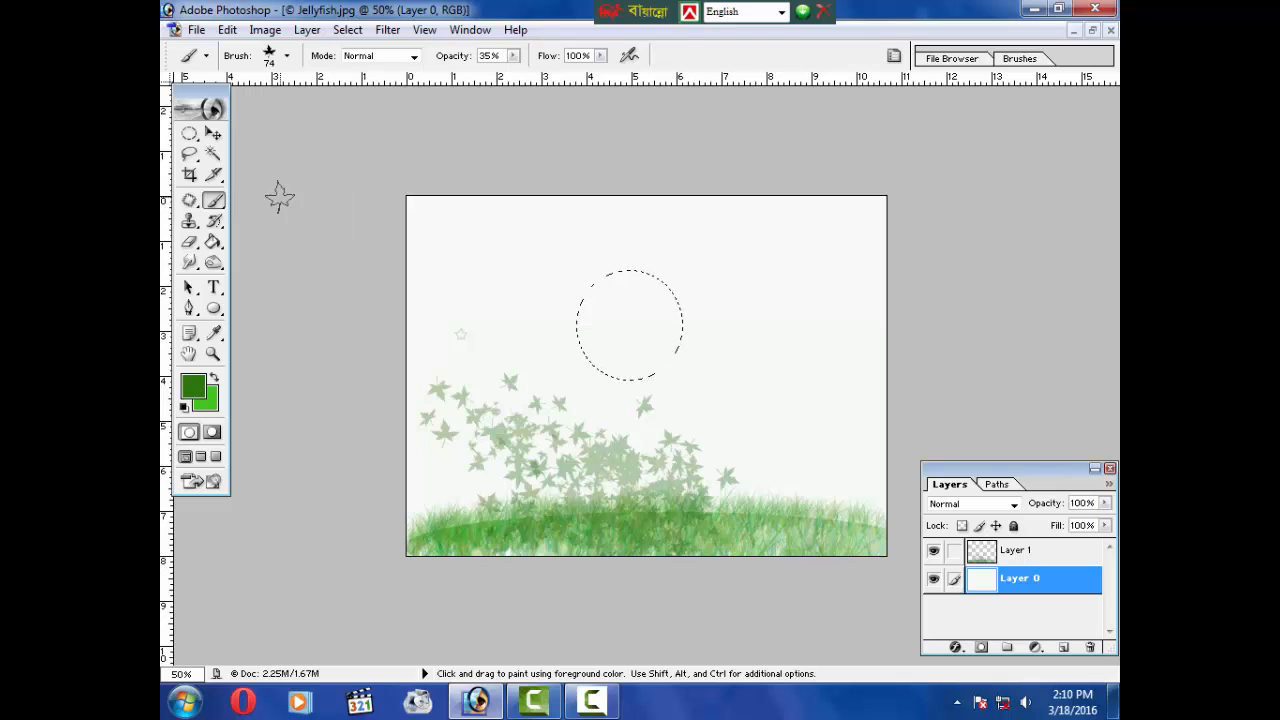
pyautogui.moveTo(660, 354)
pyautogui.mouseDown()
pyautogui.moveTo(617, 305)
pyautogui.moveTo(607, 369)
pyautogui.moveTo(673, 293)
pyautogui.mouseUp()
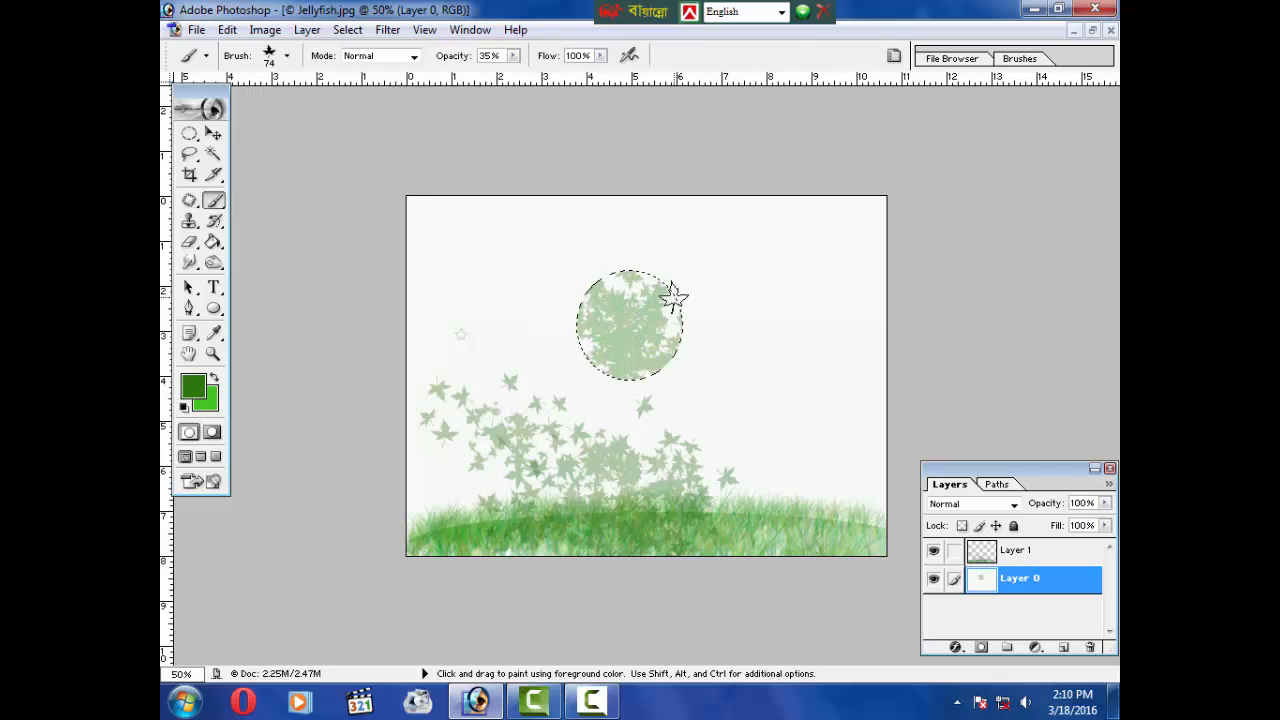
pyautogui.hotkey('ctrl', 'd')
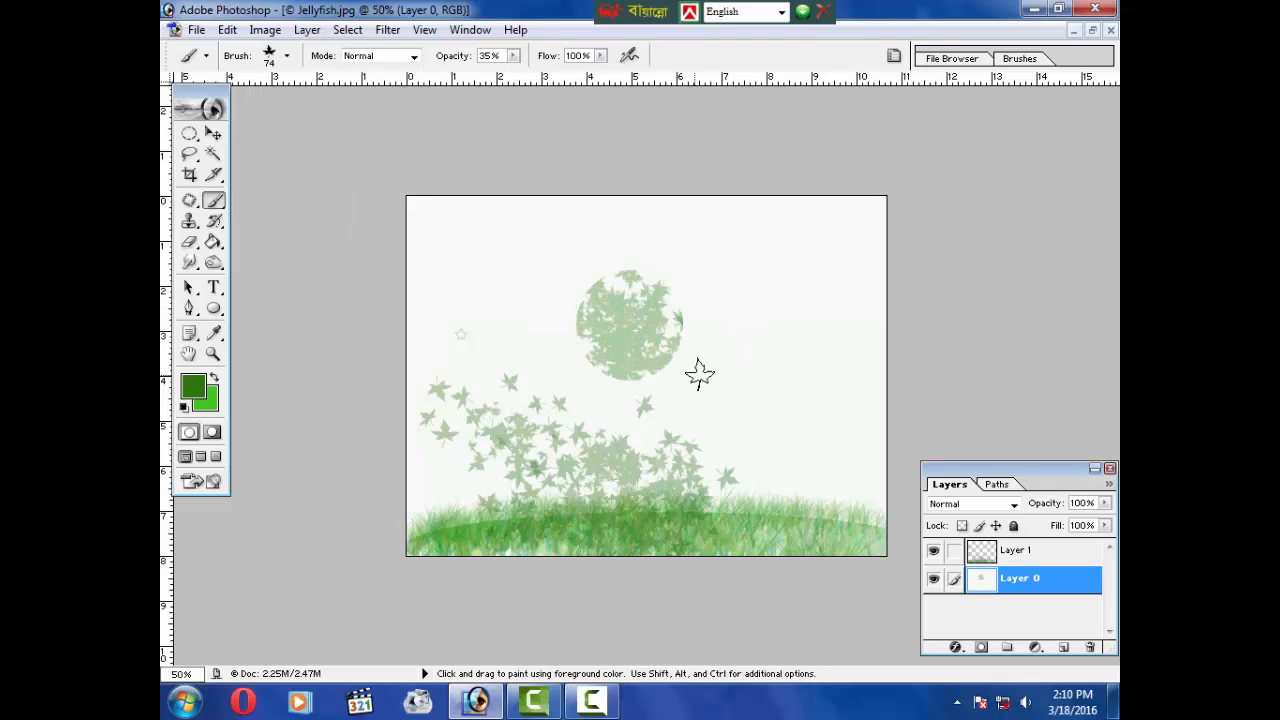
# Step: Paint more leaves across the upper half of the image
pyautogui.moveTo(699, 373)
pyautogui.mouseDown()
pyautogui.moveTo(728, 275)
pyautogui.moveTo(661, 267)
pyautogui.moveTo(515, 318)
pyautogui.moveTo(645, 411)
pyautogui.moveTo(784, 411)
pyautogui.moveTo(809, 337)
pyautogui.moveTo(808, 271)
pyautogui.mouseUp()
pyautogui.moveTo(423, 240)
pyautogui.mouseDown()
pyautogui.moveTo(436, 288)
pyautogui.moveTo(457, 366)
pyautogui.moveTo(451, 355)
pyautogui.moveTo(454, 433)
pyautogui.moveTo(438, 477)
pyautogui.moveTo(526, 456)
pyautogui.moveTo(729, 323)
pyautogui.mouseUp()
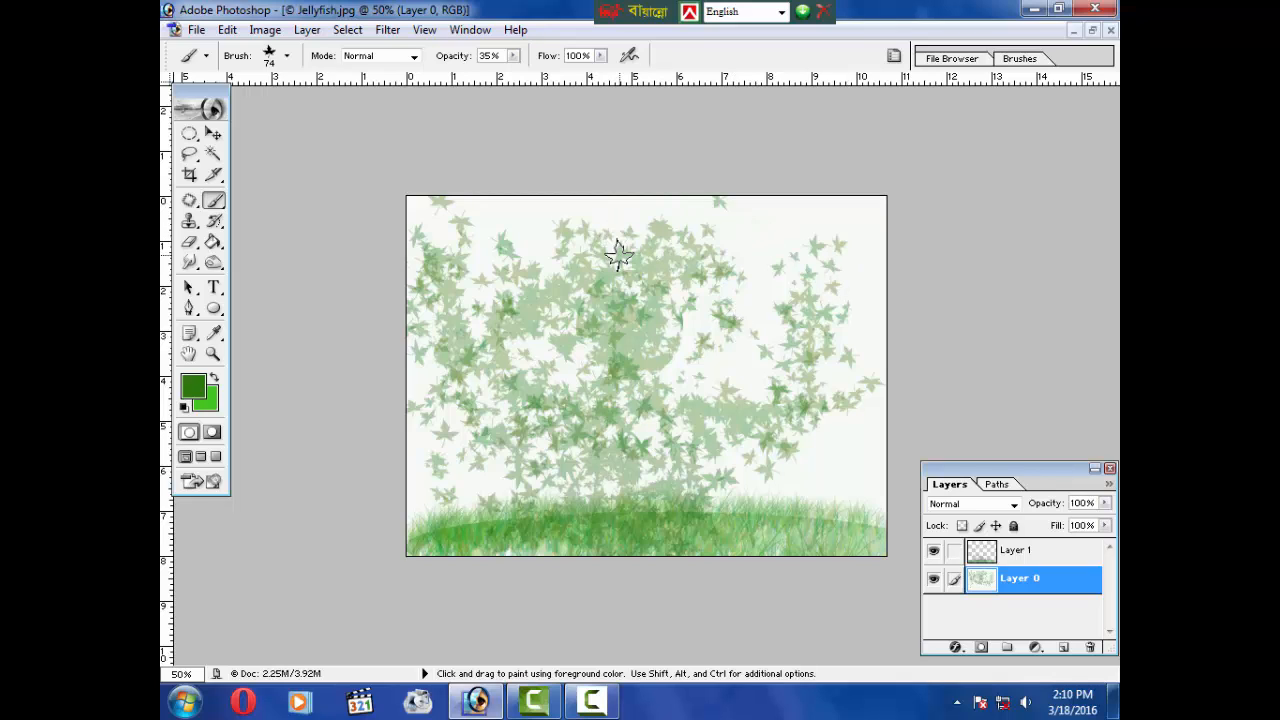
pyautogui.click(287, 57)
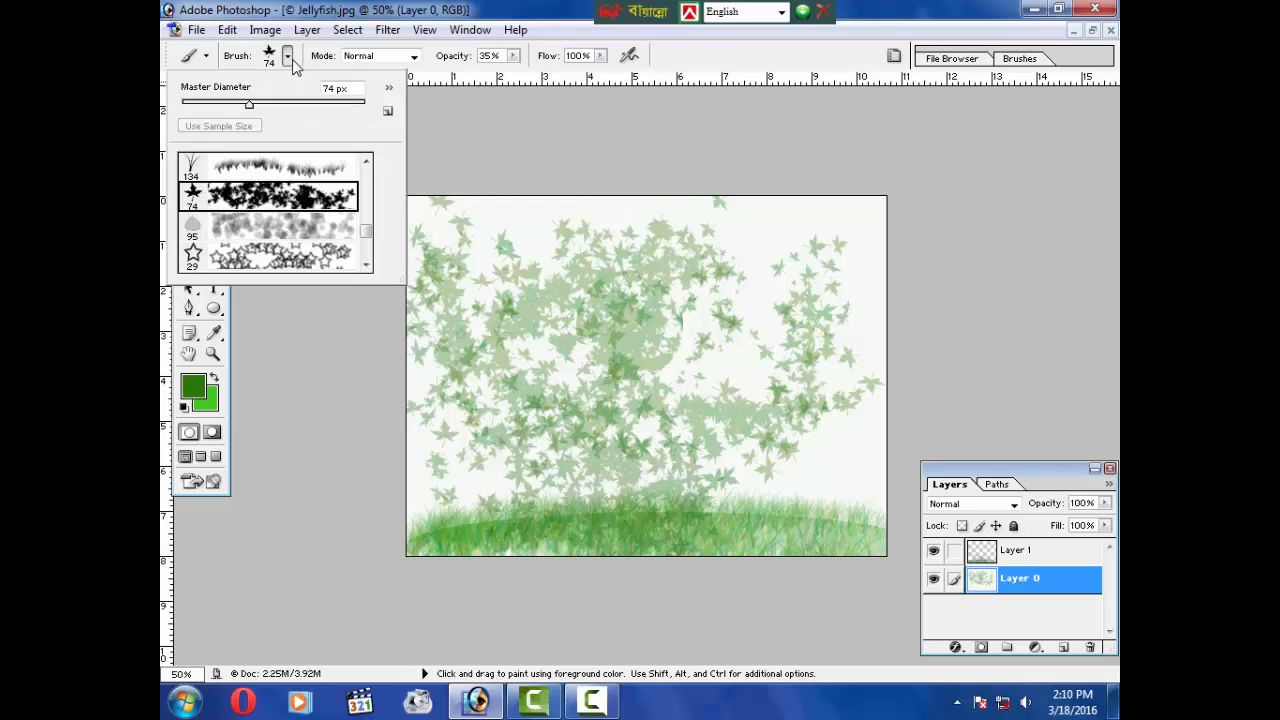
pyautogui.click(367, 266)
pyautogui.click(367, 266)
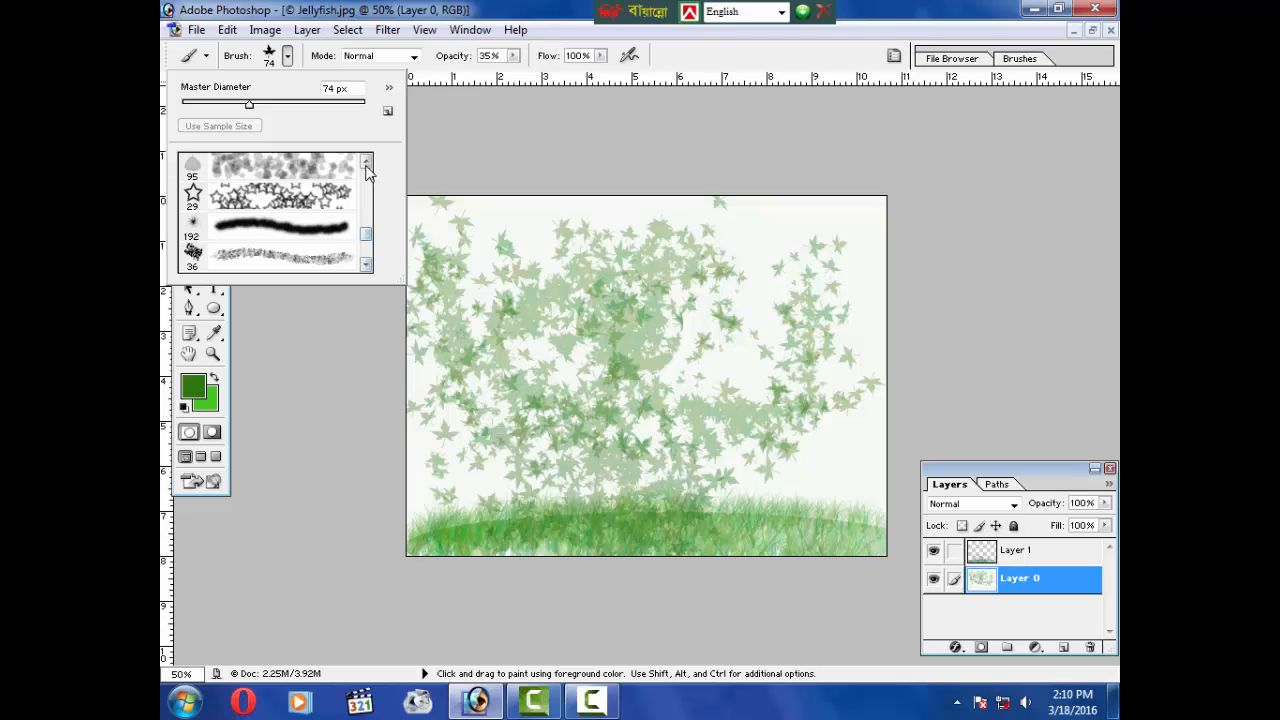
pyautogui.moveTo(367, 165); pyautogui.dragTo(367, 165)
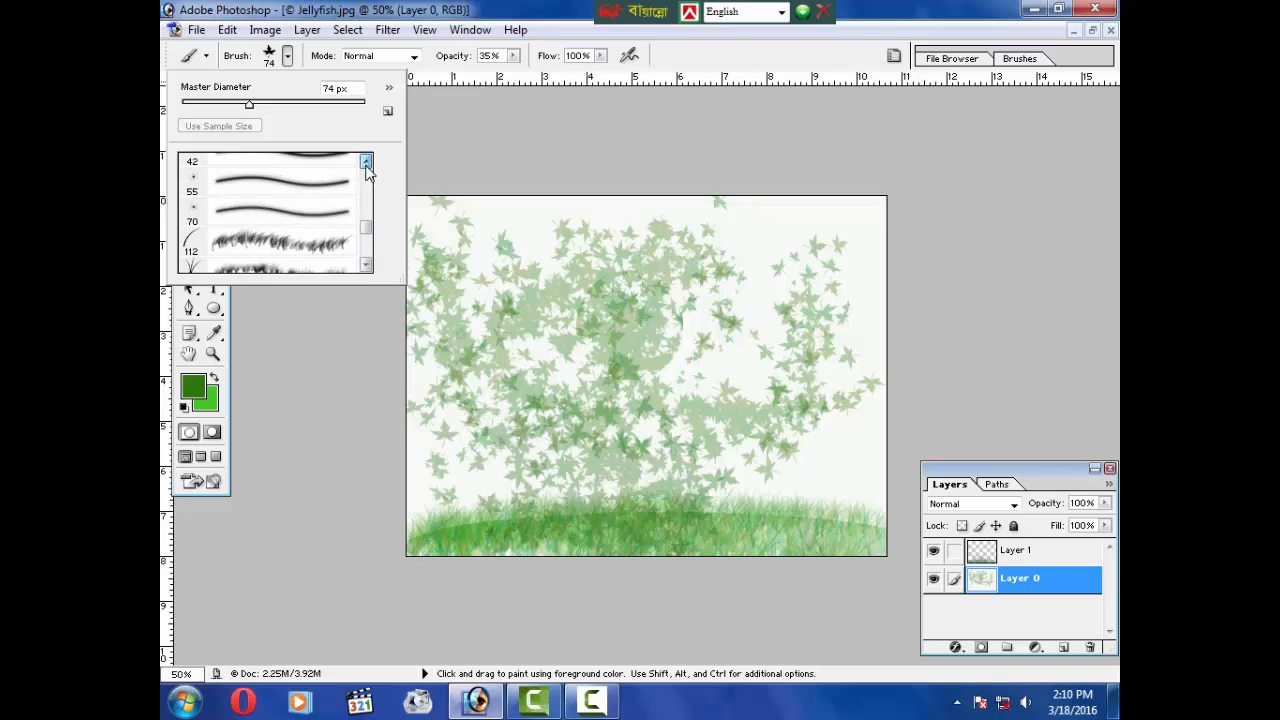
pyautogui.click(800, 305)
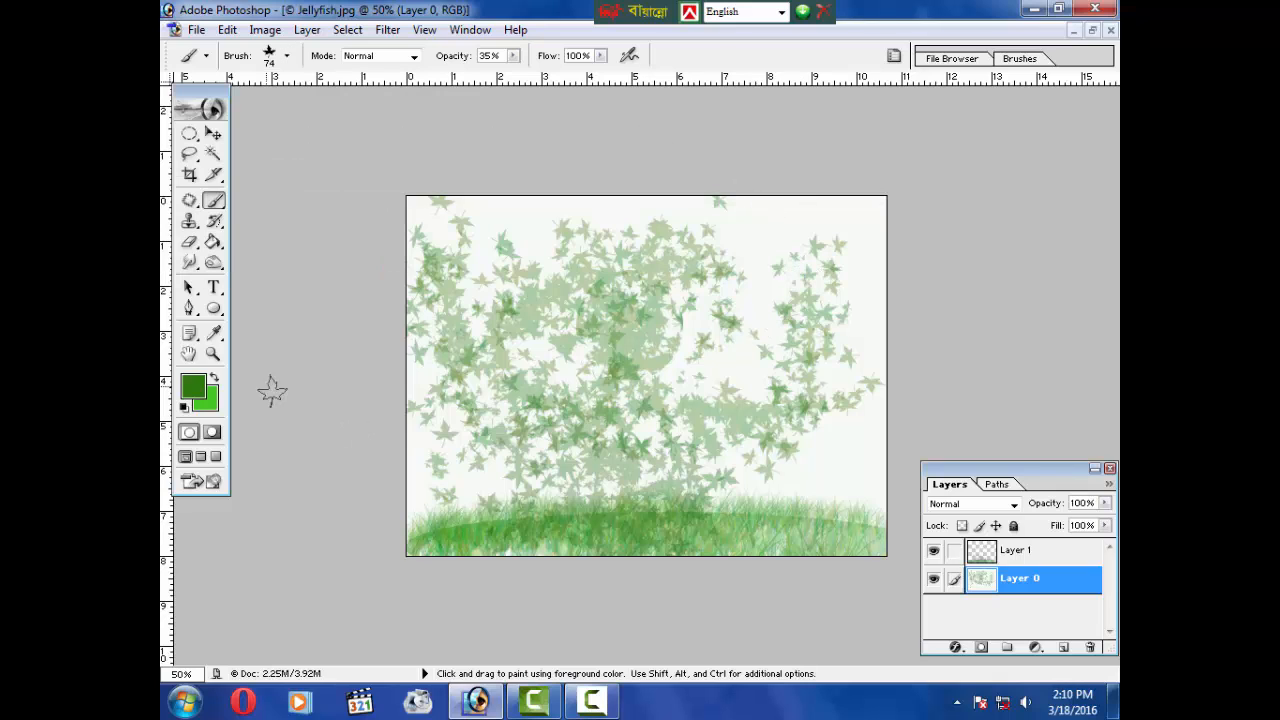
# Step: Close the Jellyfish document without saving changes
pyautogui.click(191, 224)
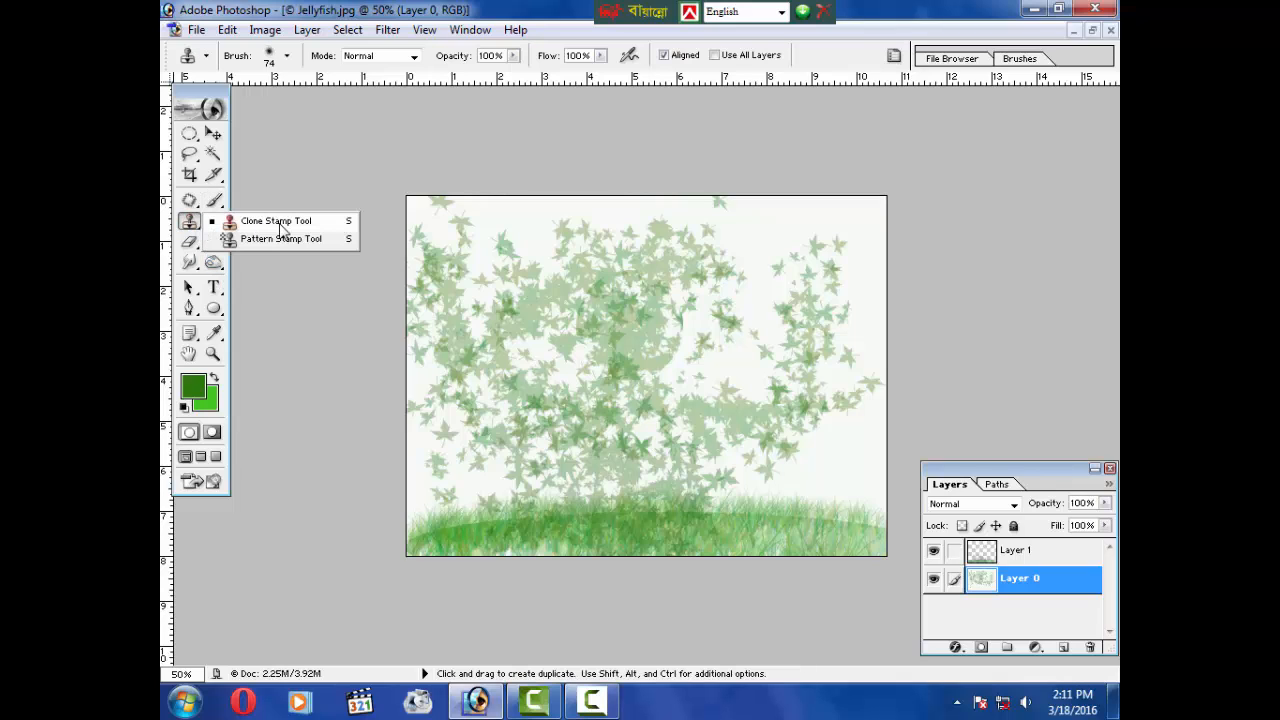
pyautogui.click(280, 222)
pyautogui.click(191, 222)
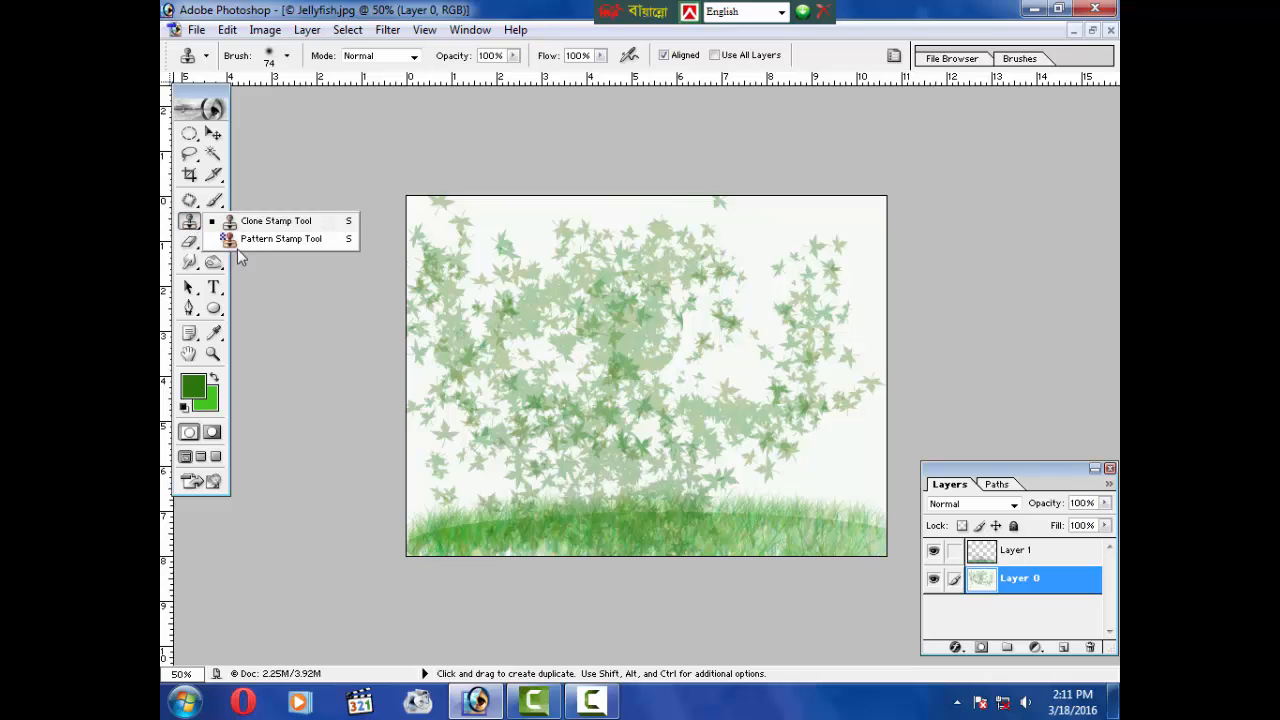
pyautogui.click(248, 240)
pyautogui.click(190, 222)
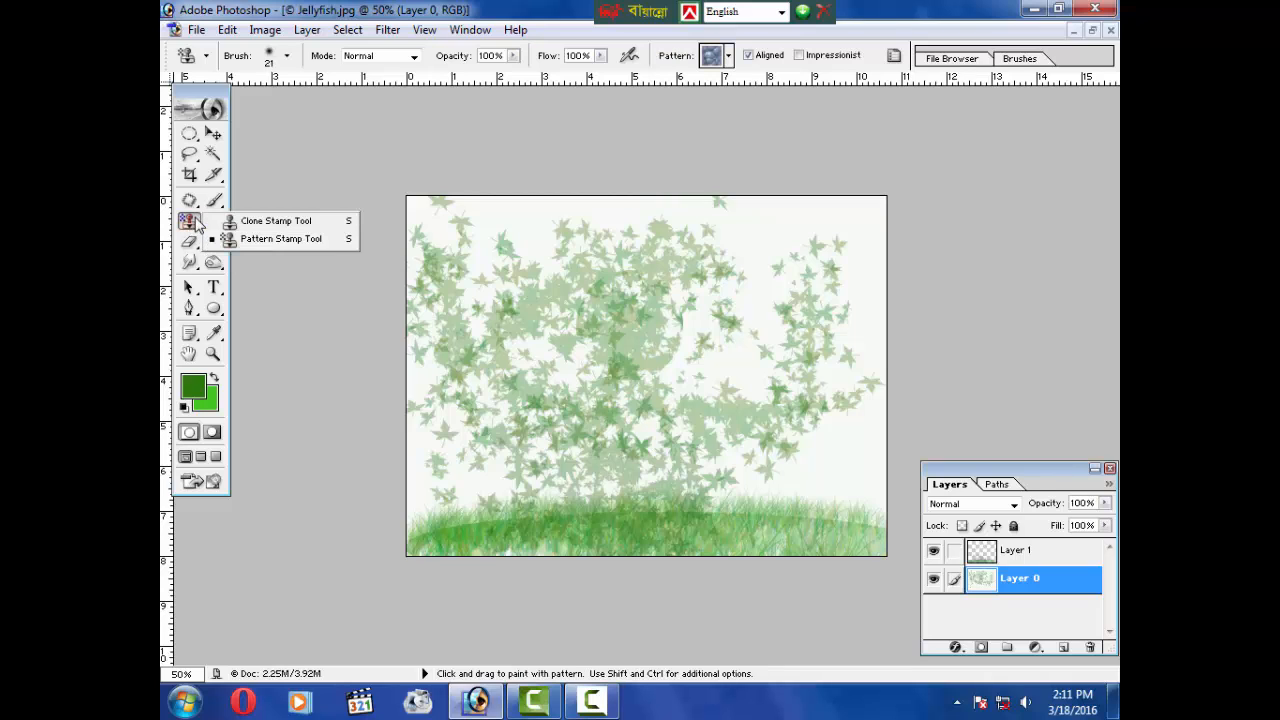
pyautogui.click(262, 221)
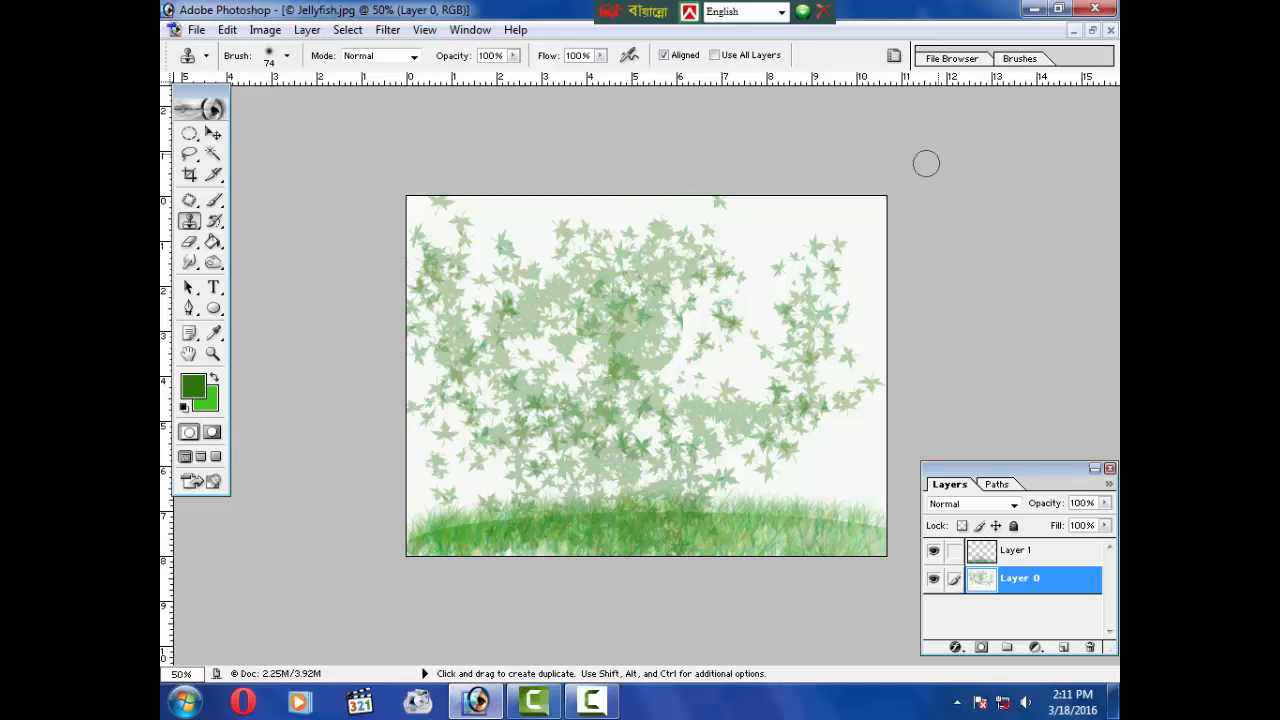
pyautogui.click(1110, 31)
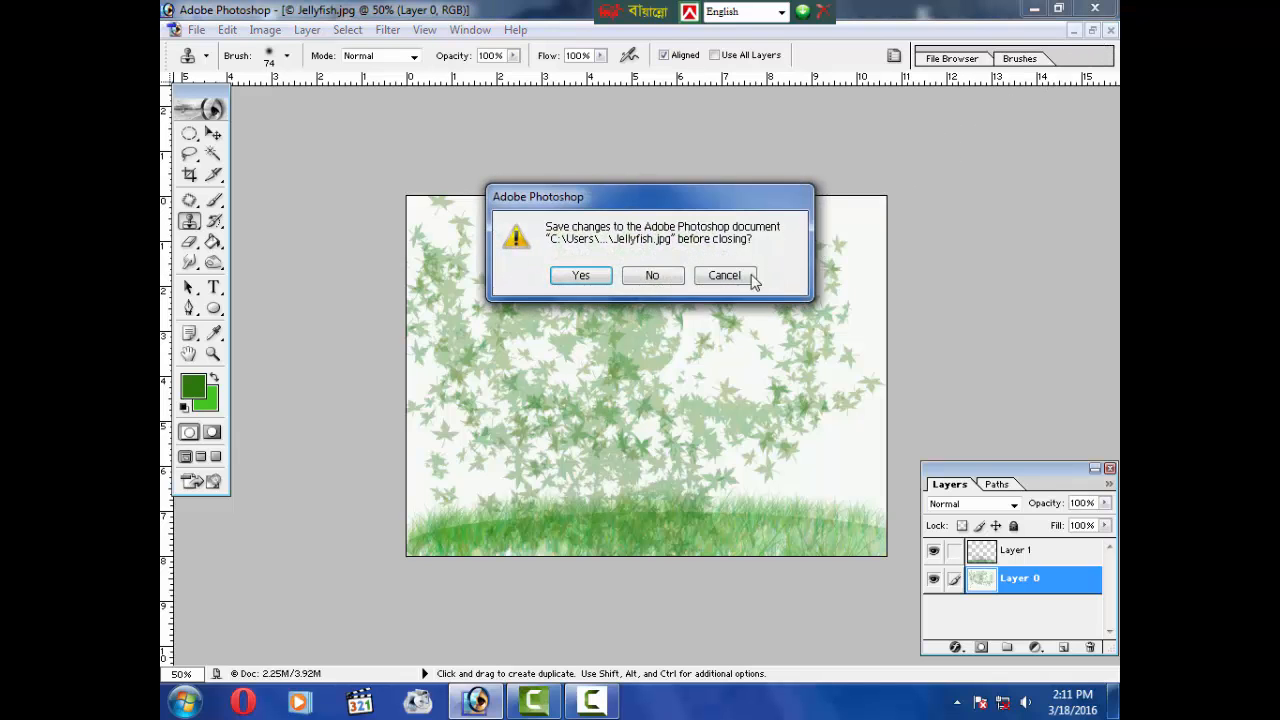
pyautogui.click(656, 284)
# Step: Open the Penguins sample picture and reposition its document window
pyautogui.doubleClick(619, 303)
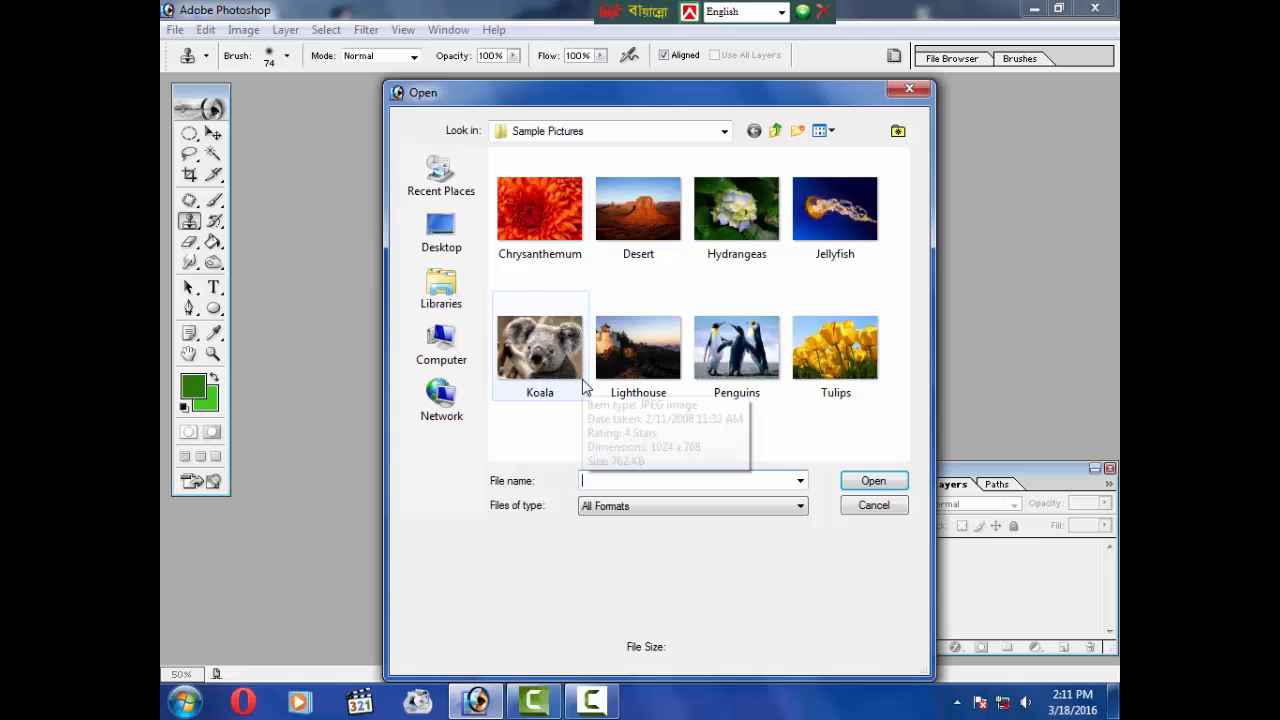
pyautogui.click(741, 370)
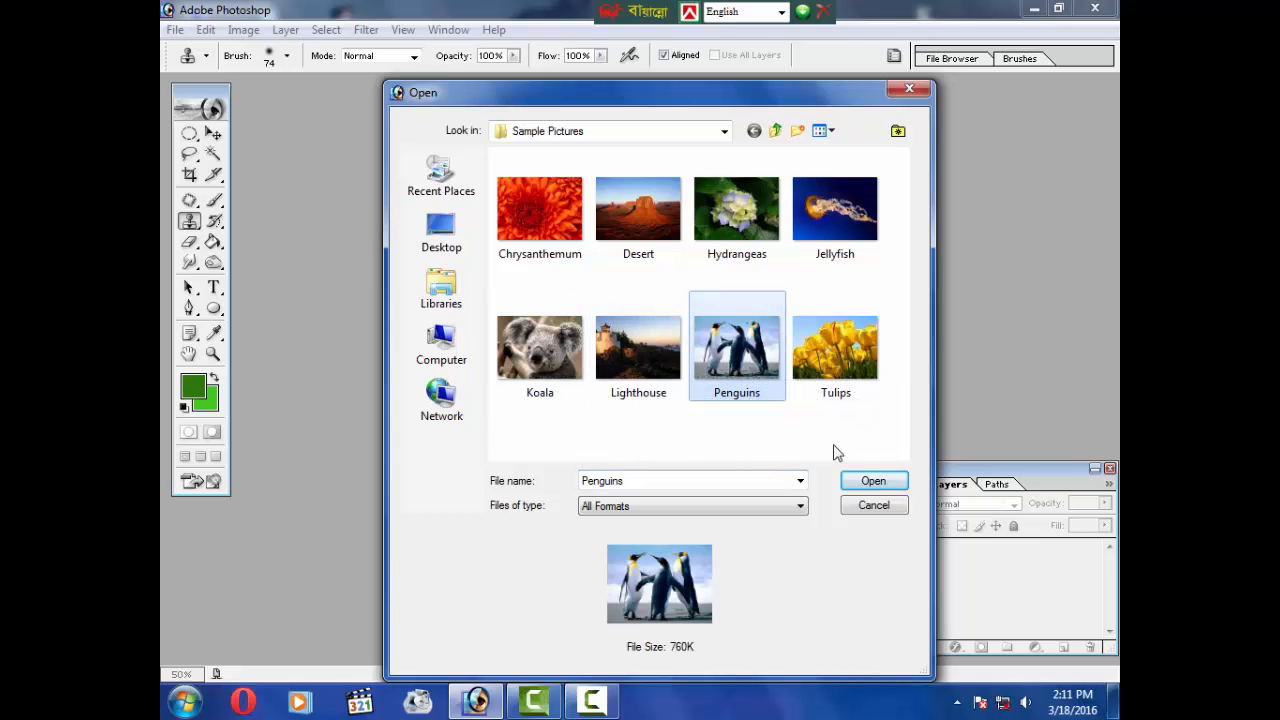
pyautogui.click(867, 484)
pyautogui.moveTo(530, 97); pyautogui.dragTo(645, 133)
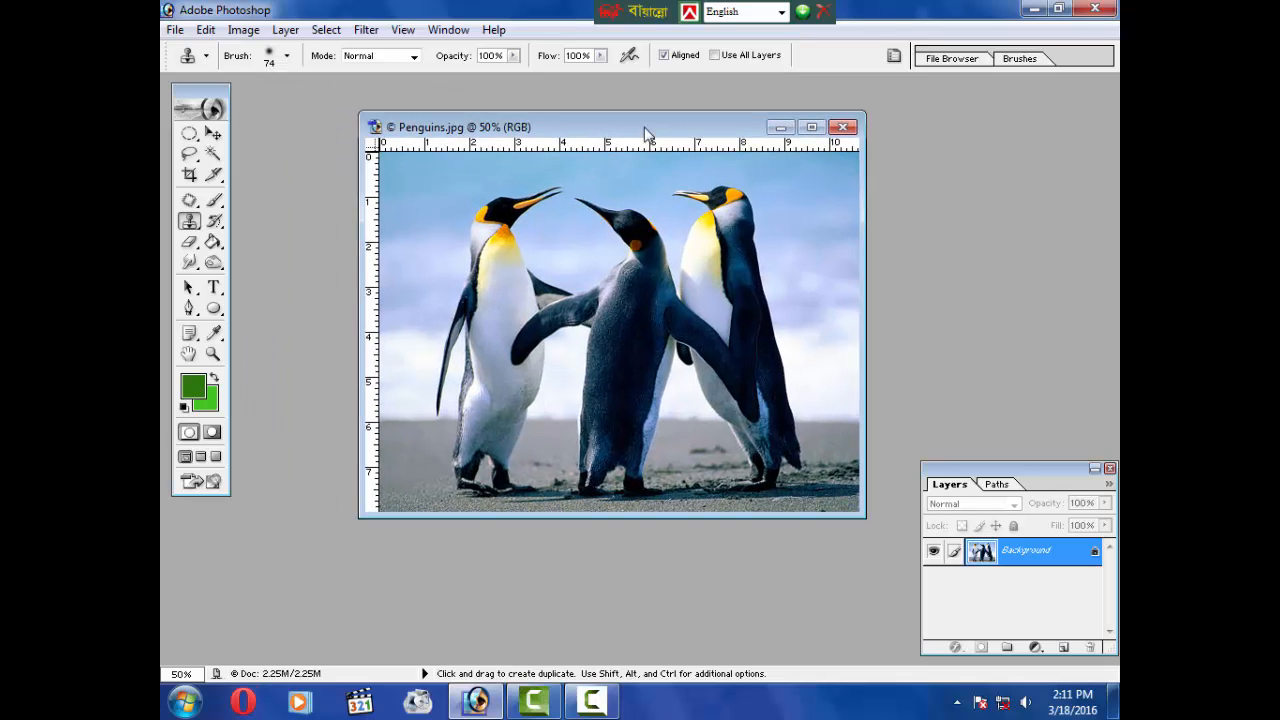
# Step: With the Clone Stamp, sample the nearby sky and paint it over the left penguin's head
pyautogui.rightClick(194, 223)
pyautogui.click(246, 223)
pyautogui.press('alt')
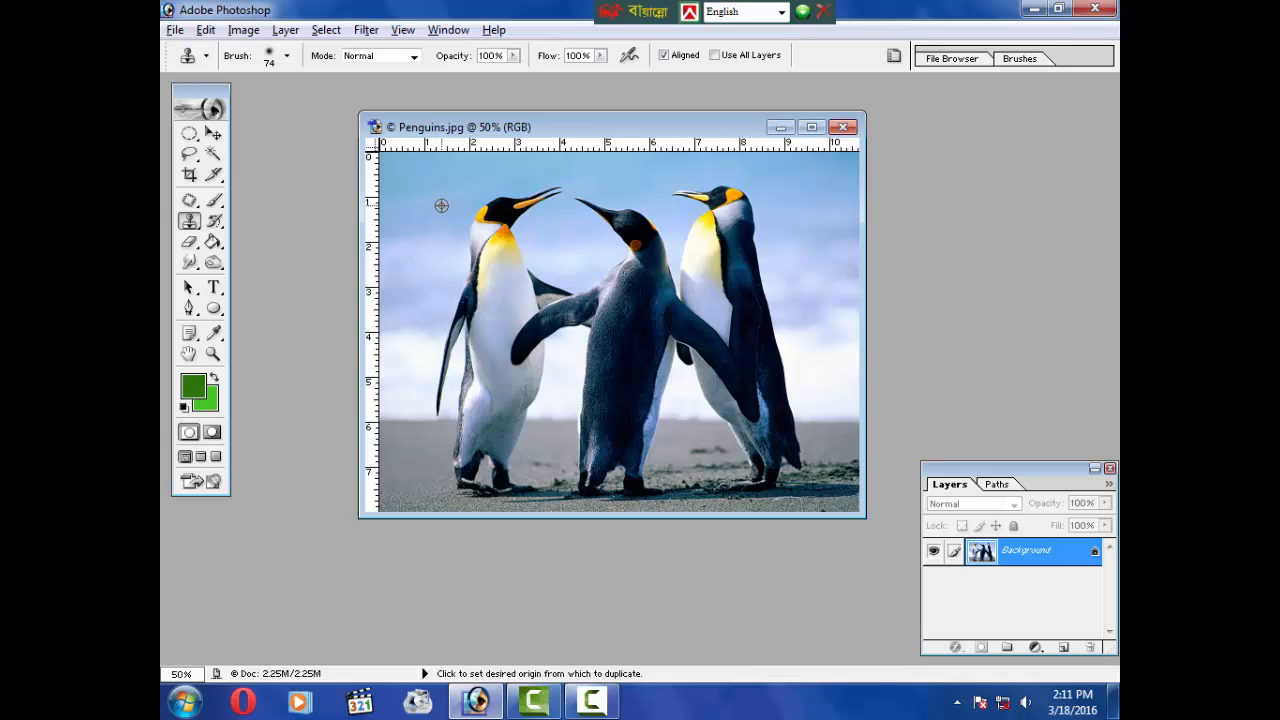
pyautogui.press('alt')
pyautogui.keyDown('alt'); pyautogui.click(448, 201); pyautogui.keyUp('alt')
pyautogui.click(484, 213)
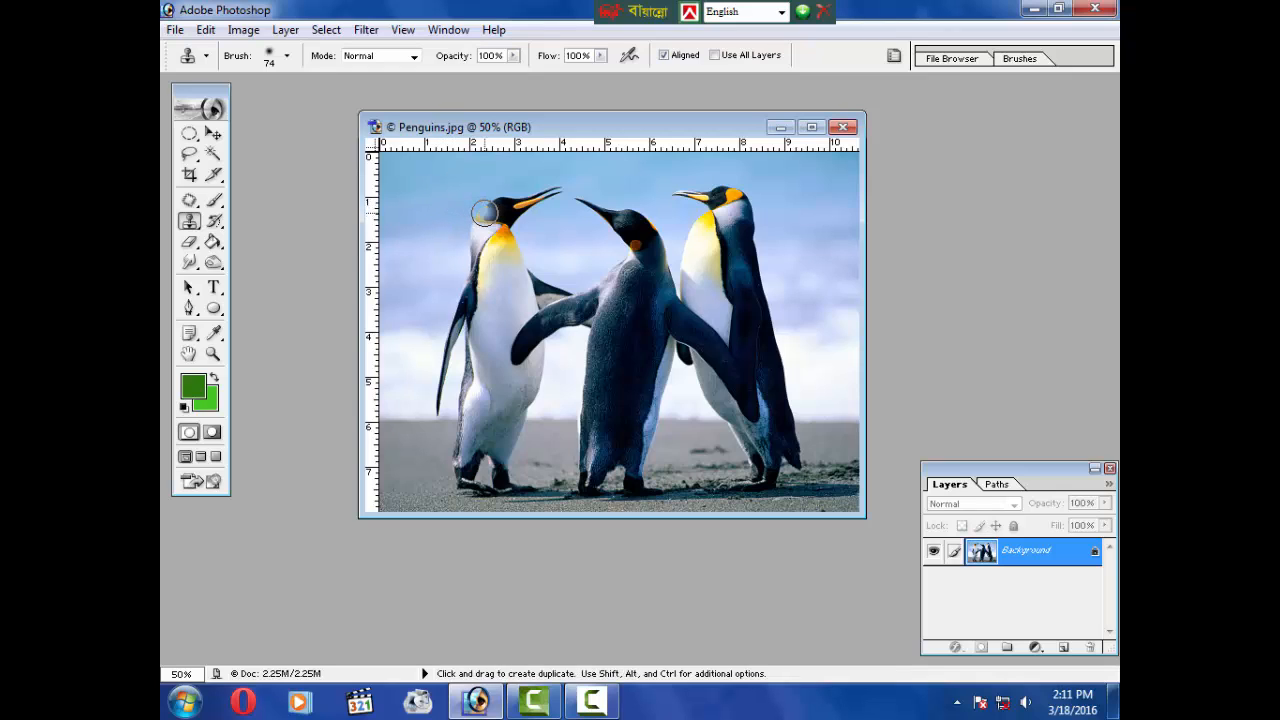
pyautogui.moveTo(489, 207)
pyautogui.mouseDown()
pyautogui.moveTo(552, 190)
pyautogui.moveTo(508, 208)
pyautogui.mouseUp()
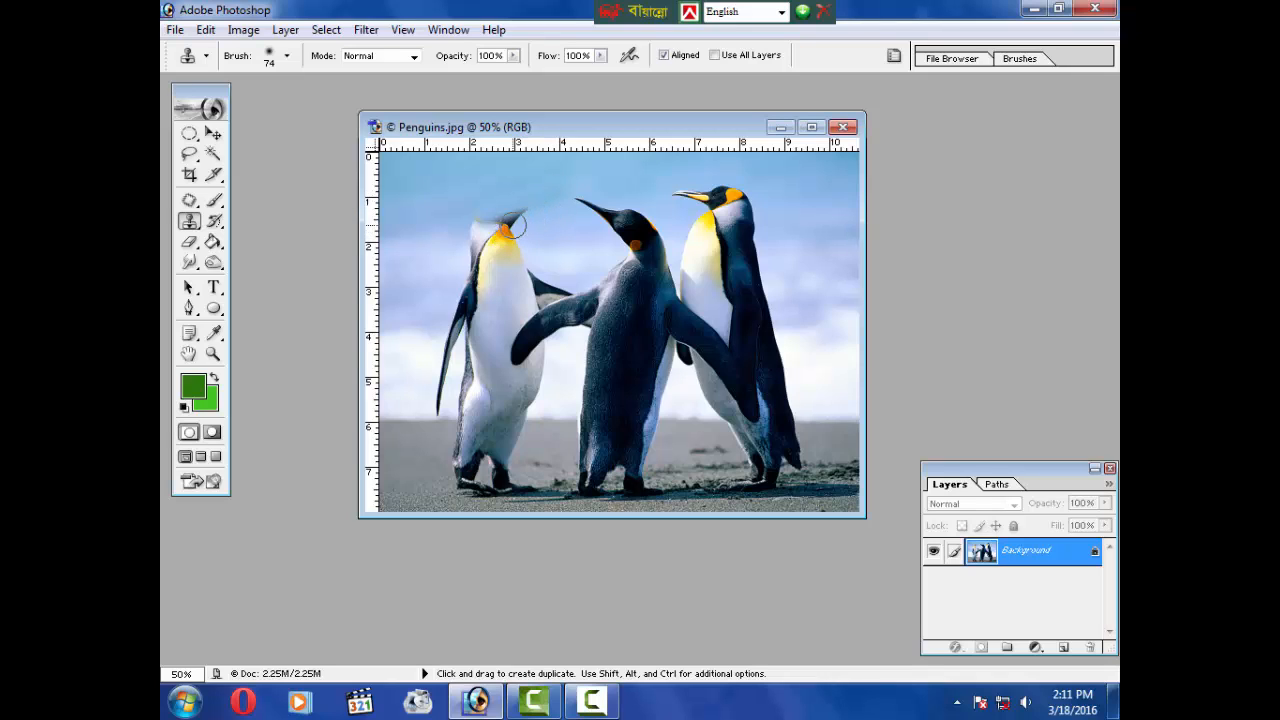
pyautogui.moveTo(512, 228); pyautogui.dragTo(474, 214)
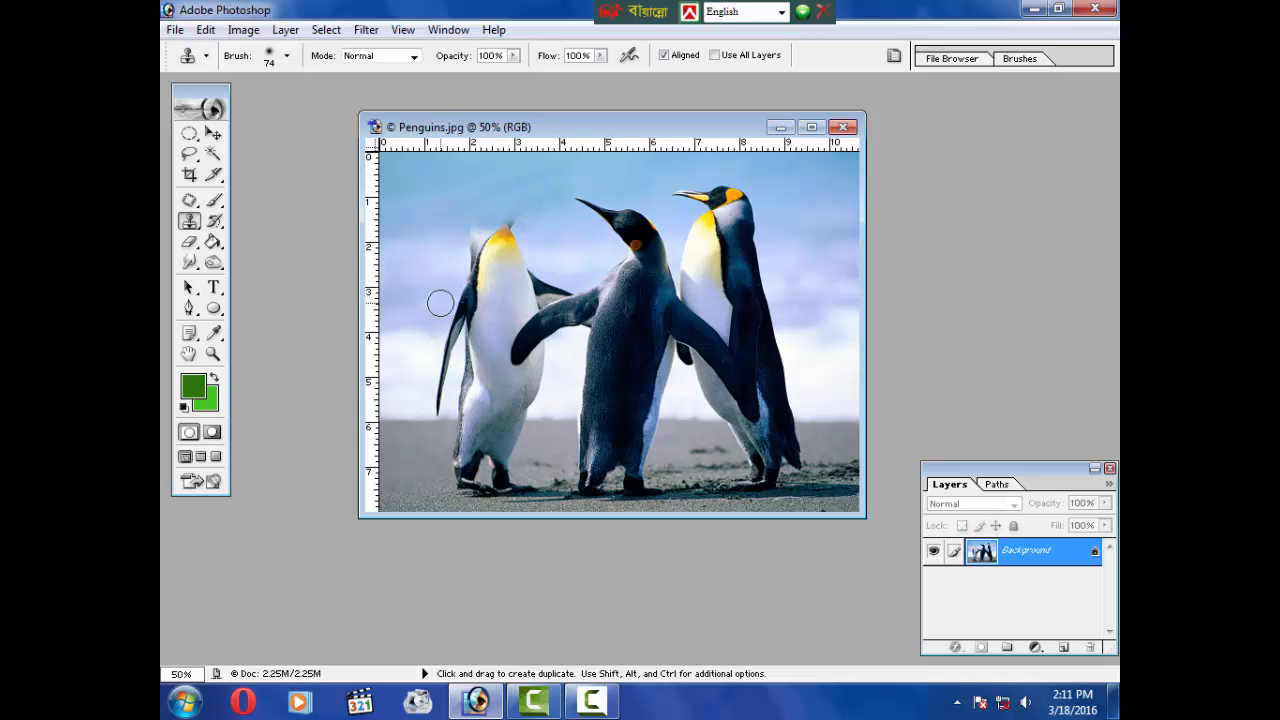
# Step: Resample the sky beside the left penguin and clone it over the penguin's yellow neck
pyautogui.press('alt')
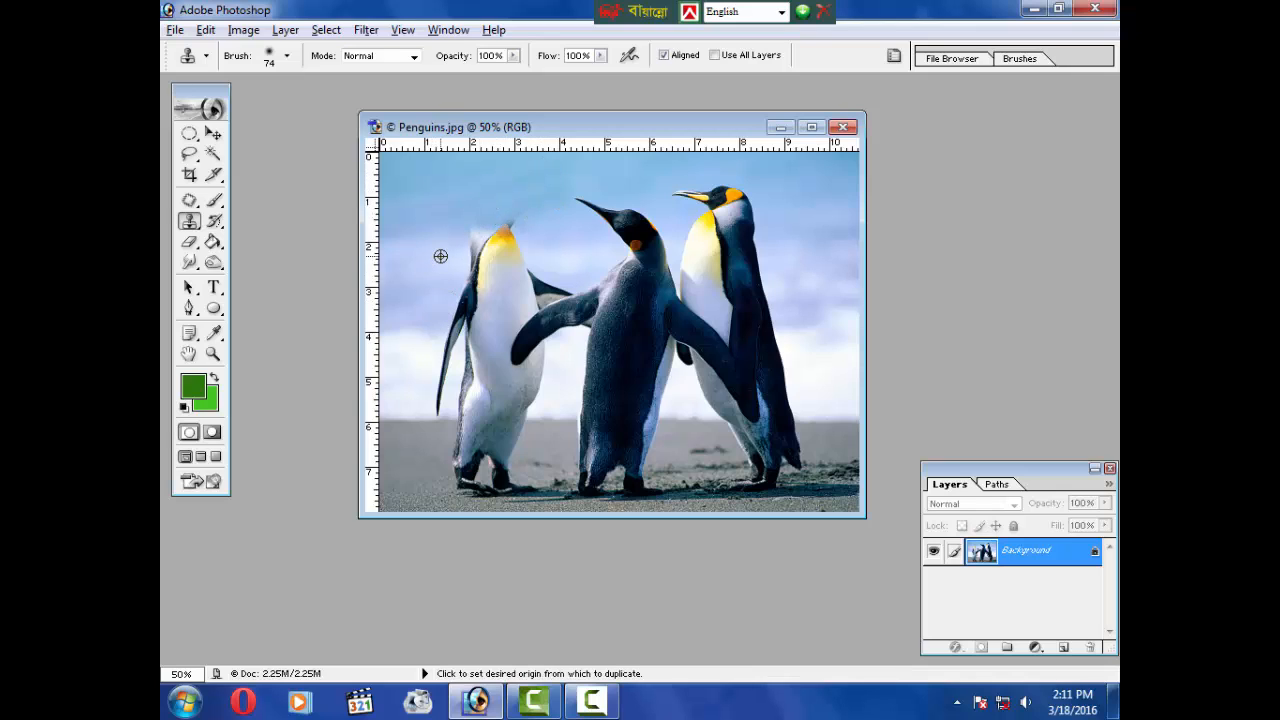
pyautogui.keyDown('alt'); pyautogui.click(440, 259); pyautogui.keyUp('alt')
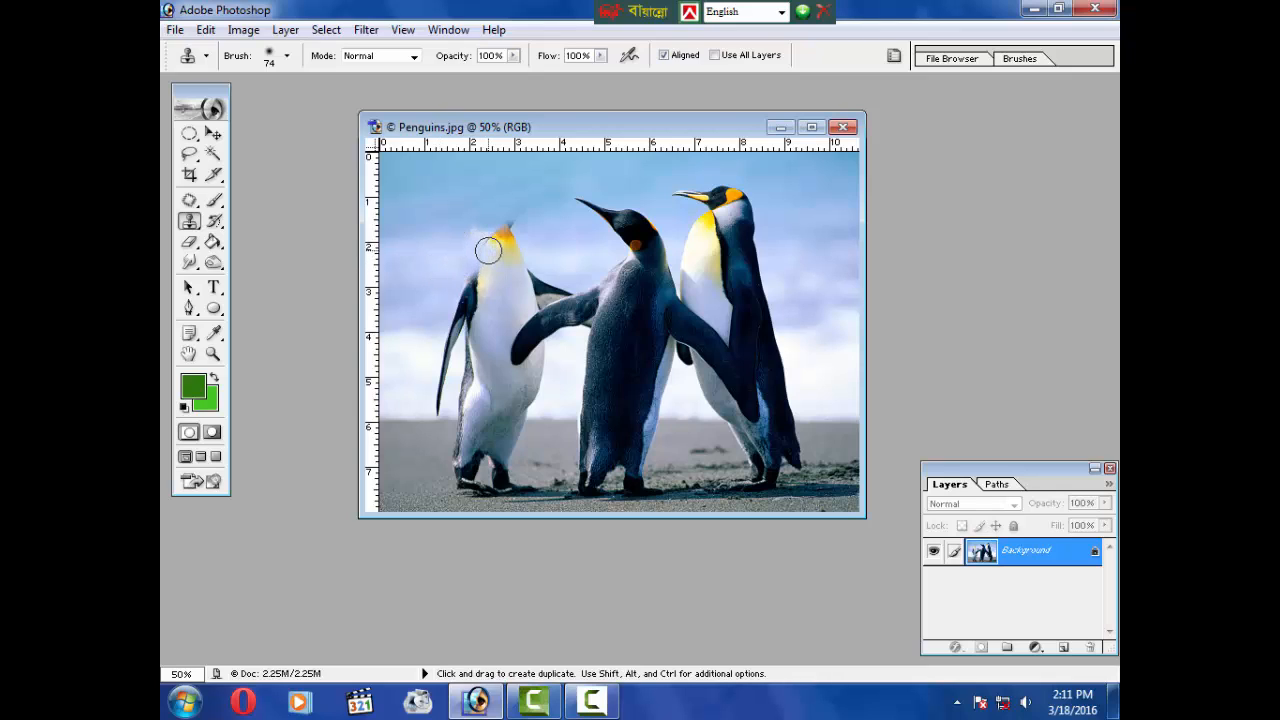
pyautogui.moveTo(479, 264)
pyautogui.mouseDown()
pyautogui.moveTo(510, 228)
pyautogui.moveTo(503, 263)
pyautogui.mouseUp()
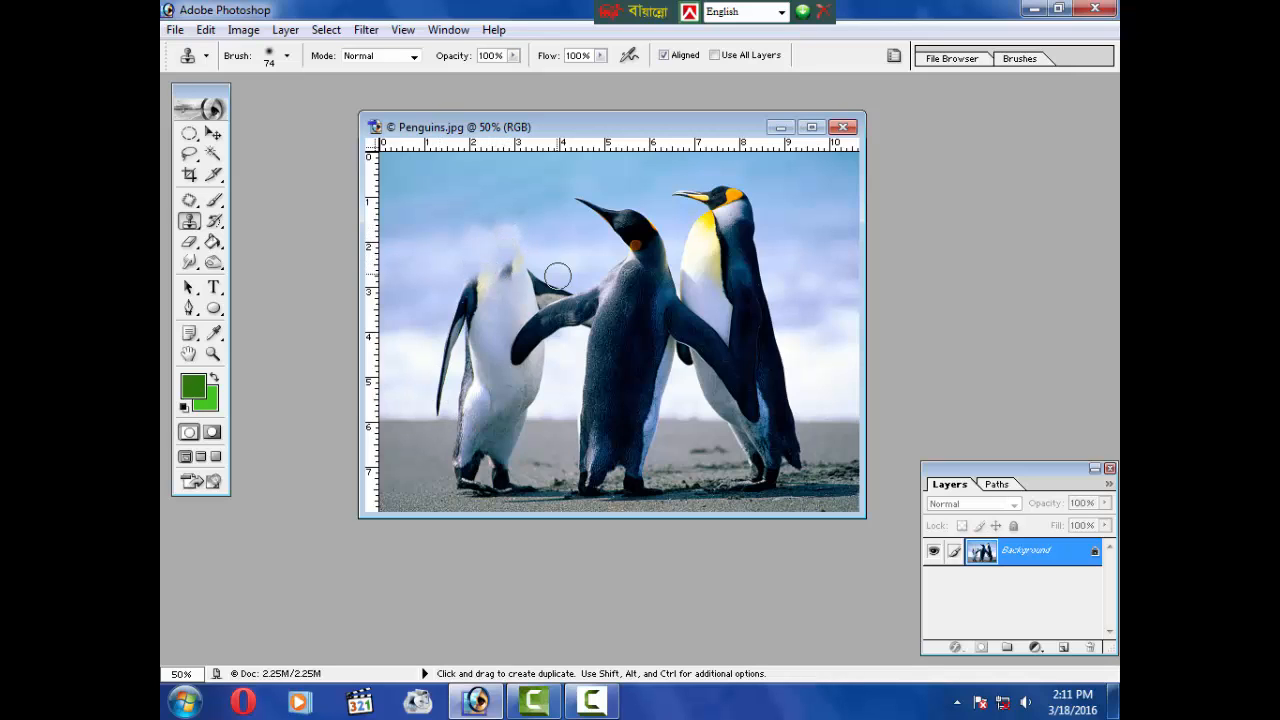
pyautogui.keyDown('alt'); pyautogui.click(460, 201); pyautogui.keyUp('alt')
pyautogui.press('alt')
pyautogui.keyDown('alt'); pyautogui.click(437, 258); pyautogui.keyUp('alt')
pyautogui.moveTo(512, 257); pyautogui.dragTo(468, 250)
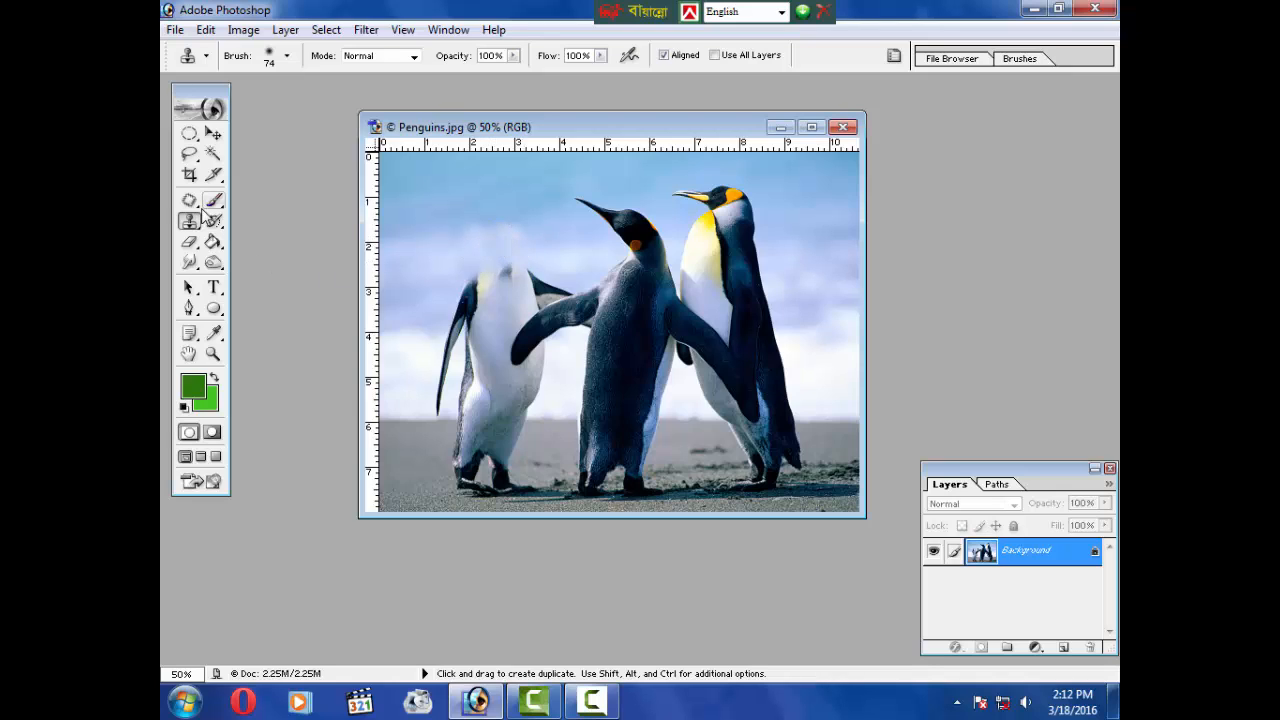
# Step: Switch to the Pattern Stamp, choose the checkerboard pattern, set the brush to about 51 px, and paint a patch in the upper-left sky
pyautogui.click(189, 221)
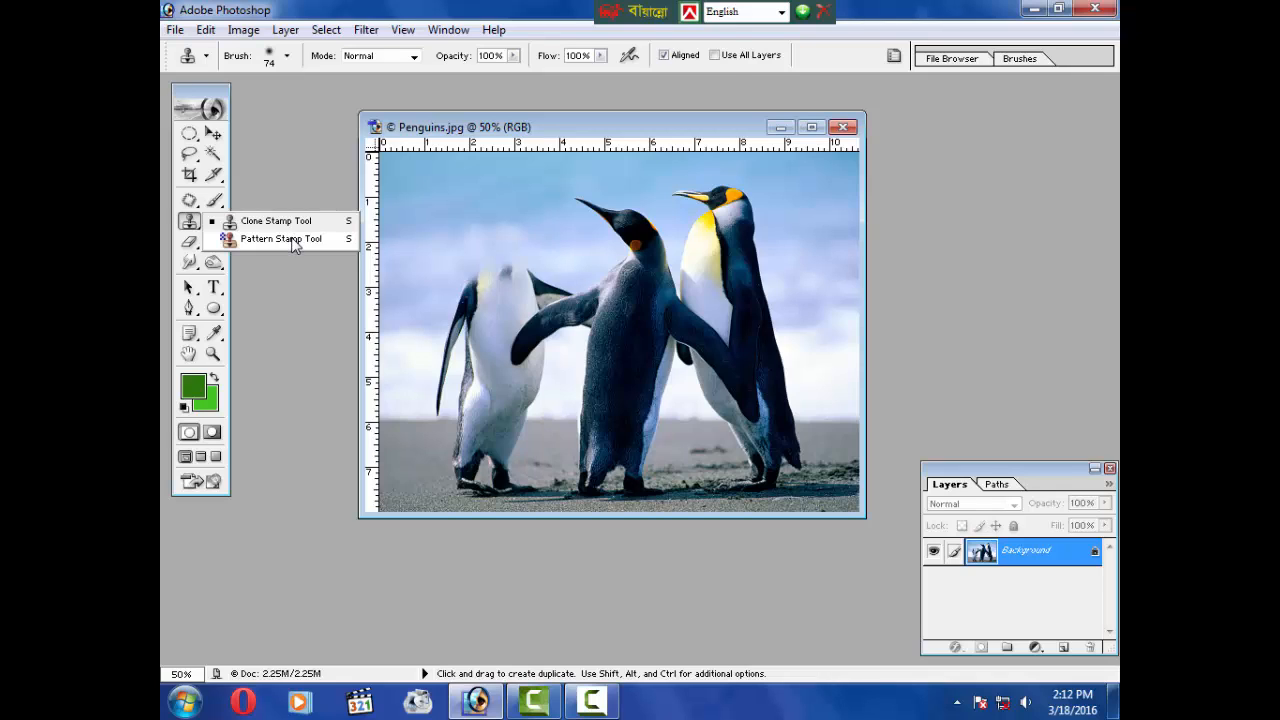
pyautogui.click(294, 241)
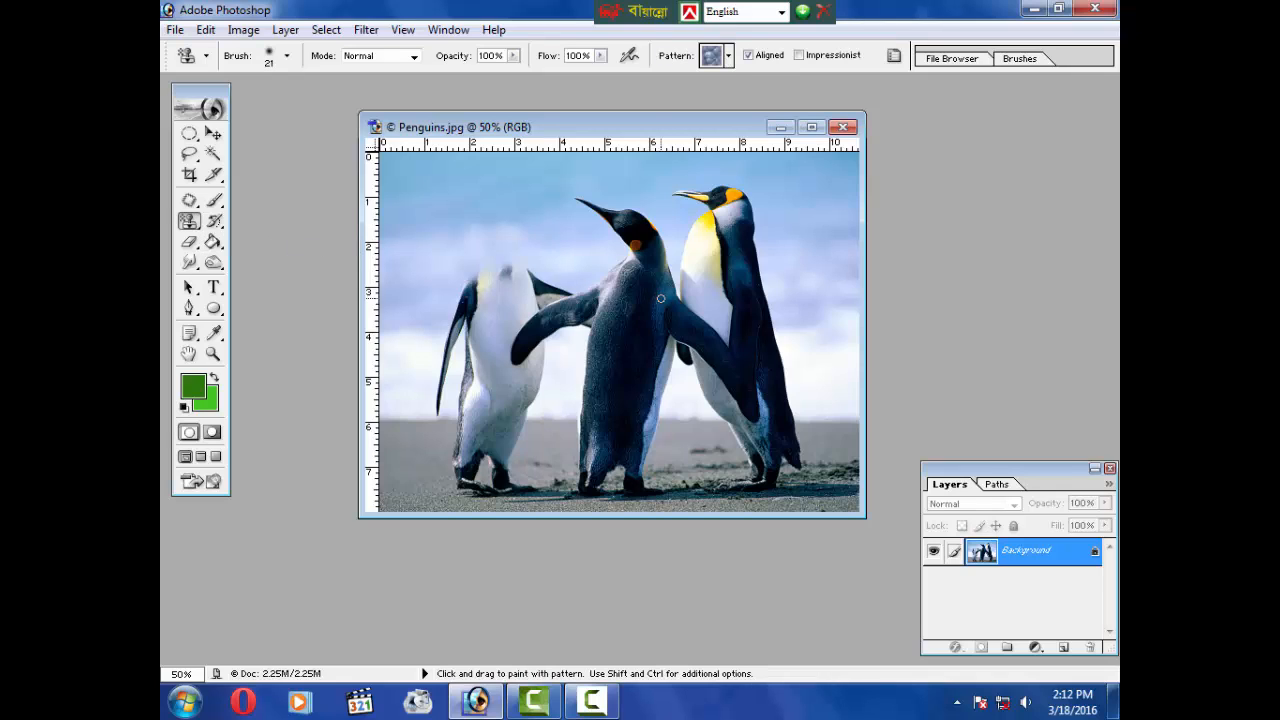
pyautogui.click(729, 56)
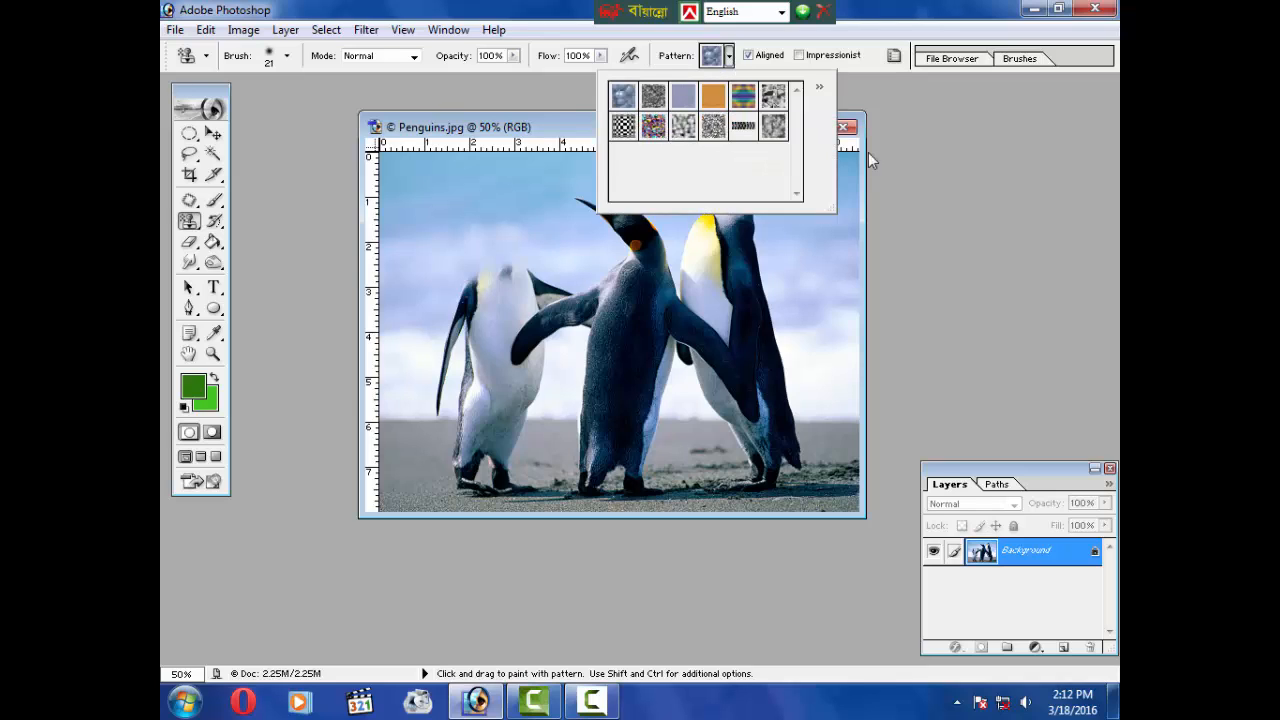
pyautogui.click(820, 89)
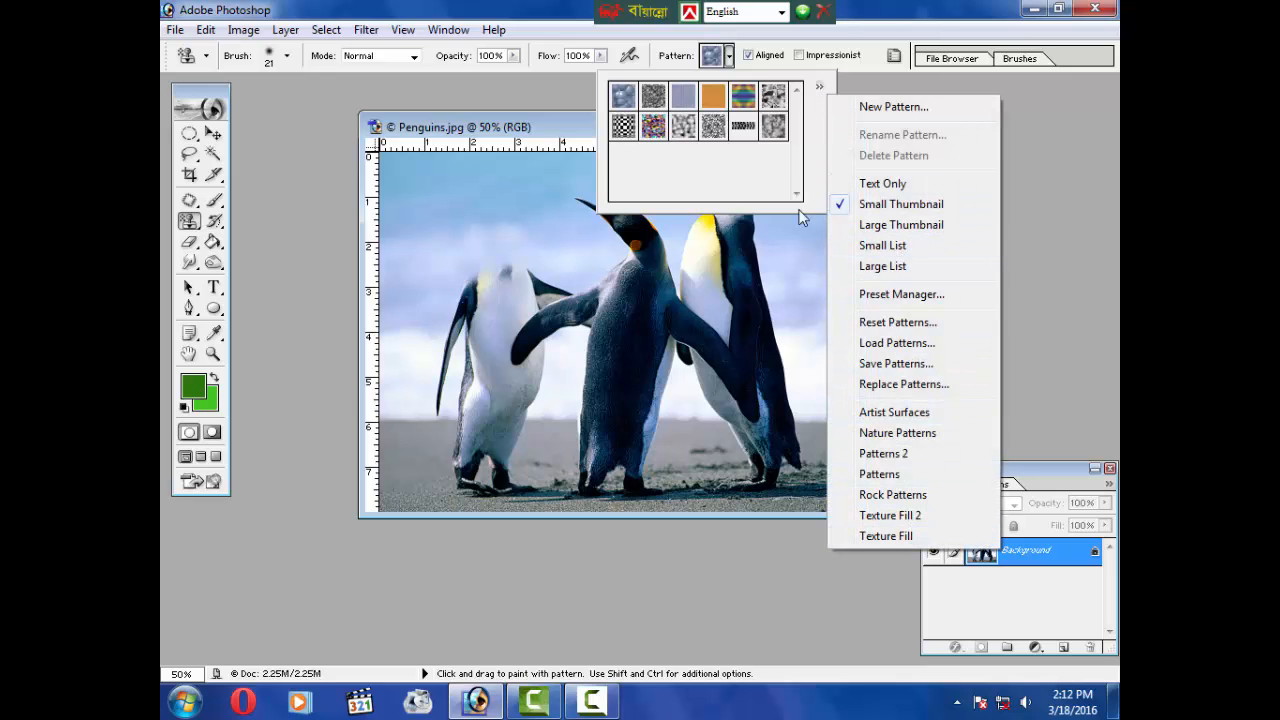
pyautogui.click(630, 128)
pyautogui.doubleClick(630, 128)
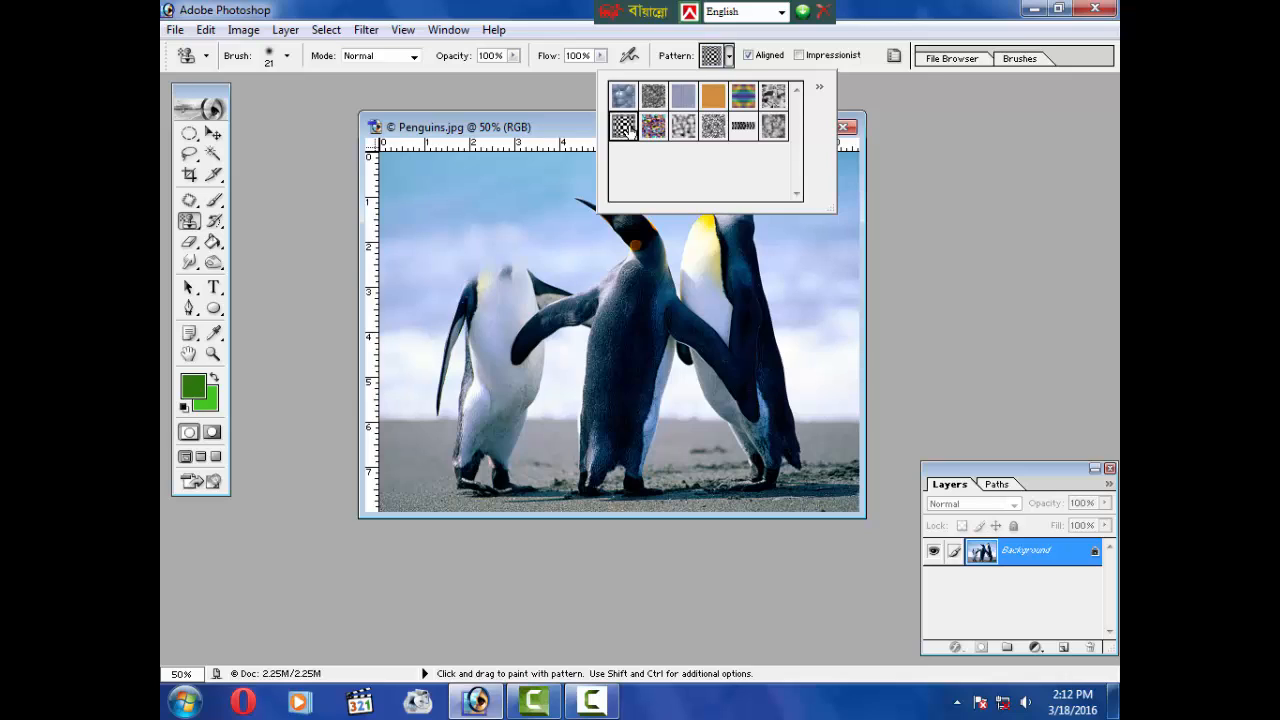
pyautogui.rightClick(660, 287)
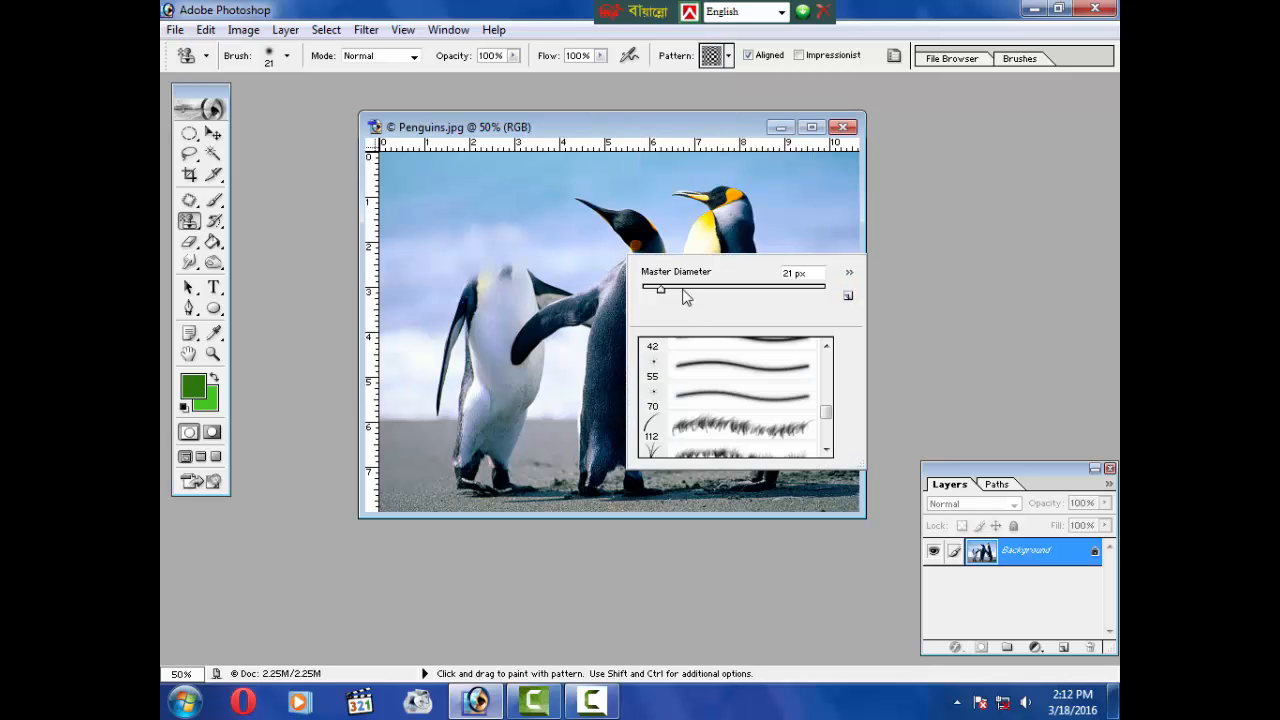
pyautogui.moveTo(680, 289); pyautogui.dragTo(688, 290)
pyautogui.moveTo(437, 187)
pyautogui.mouseDown()
pyautogui.moveTo(457, 215)
pyautogui.moveTo(425, 195)
pyautogui.moveTo(460, 185)
pyautogui.moveTo(440, 172)
pyautogui.moveTo(473, 222)
pyautogui.moveTo(433, 240)
pyautogui.moveTo(417, 225)
pyautogui.moveTo(470, 205)
pyautogui.mouseUp()
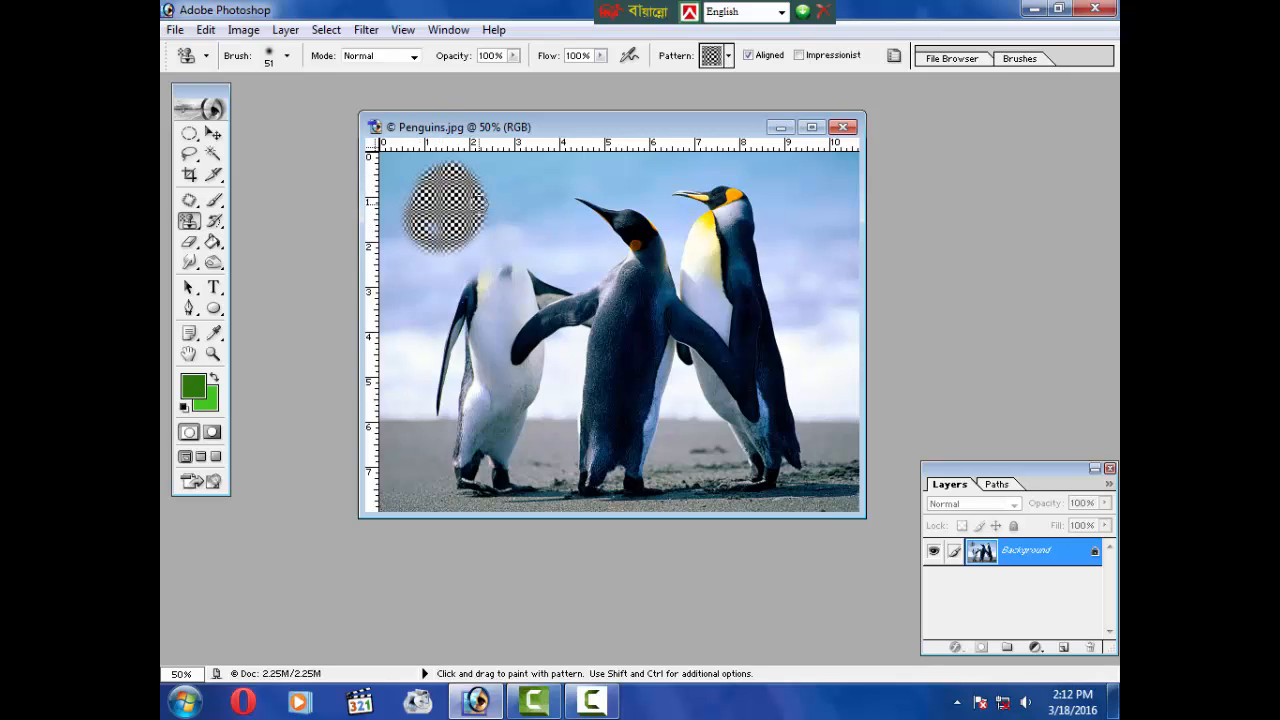
pyautogui.click(843, 127)
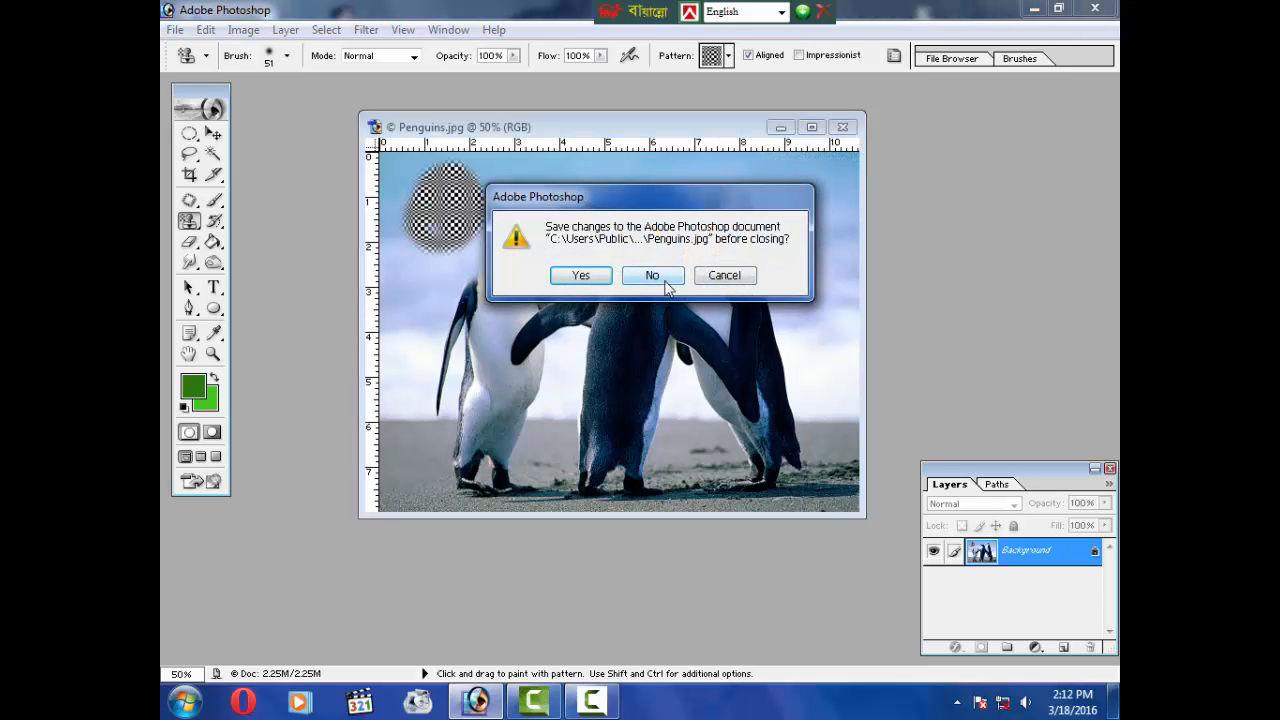
pyautogui.click(720, 276)
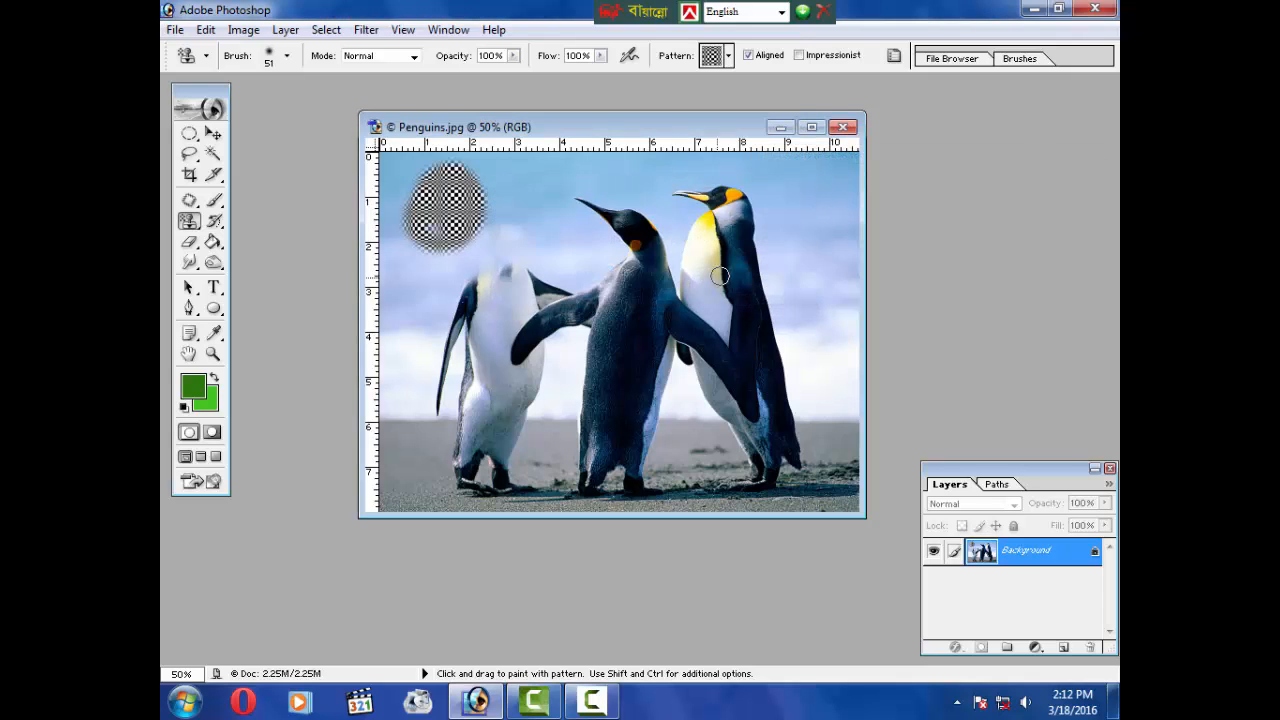
# Step: Add a new layer, draw an ellipse across the middle penguin, and fill it as a selection with the green foreground
pyautogui.click(214, 221)
pyautogui.click(212, 243)
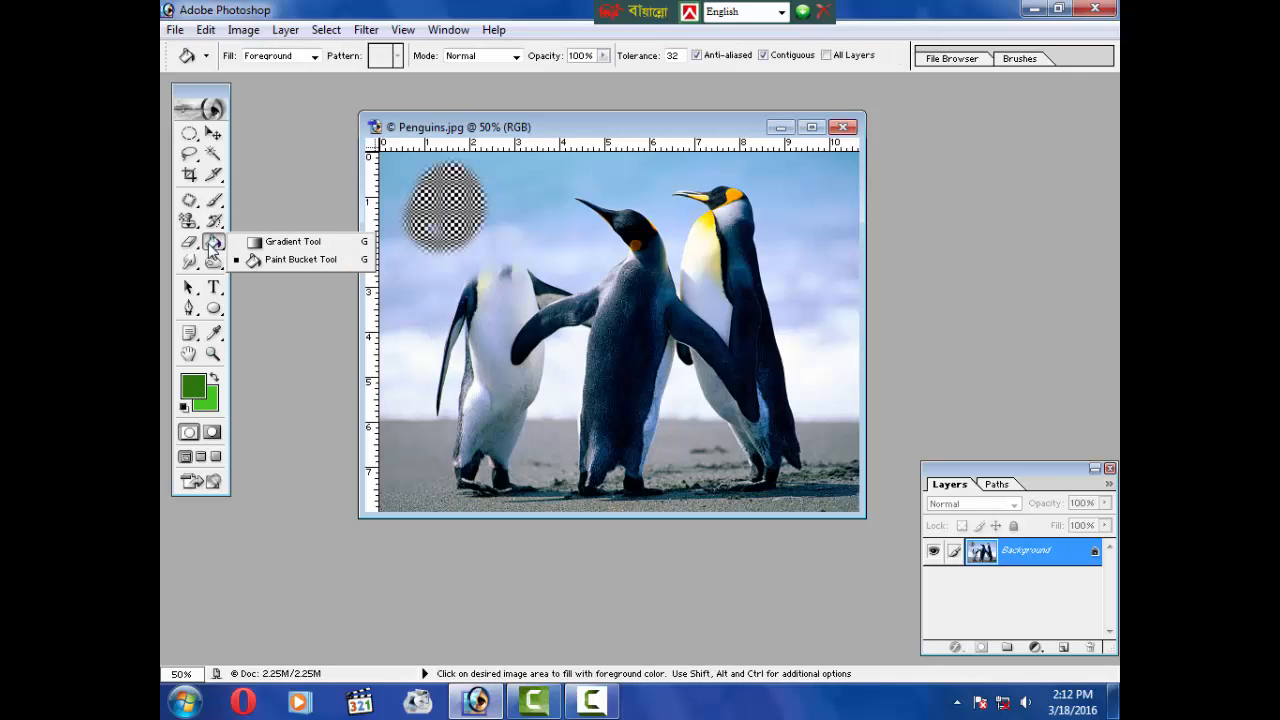
pyautogui.click(277, 243)
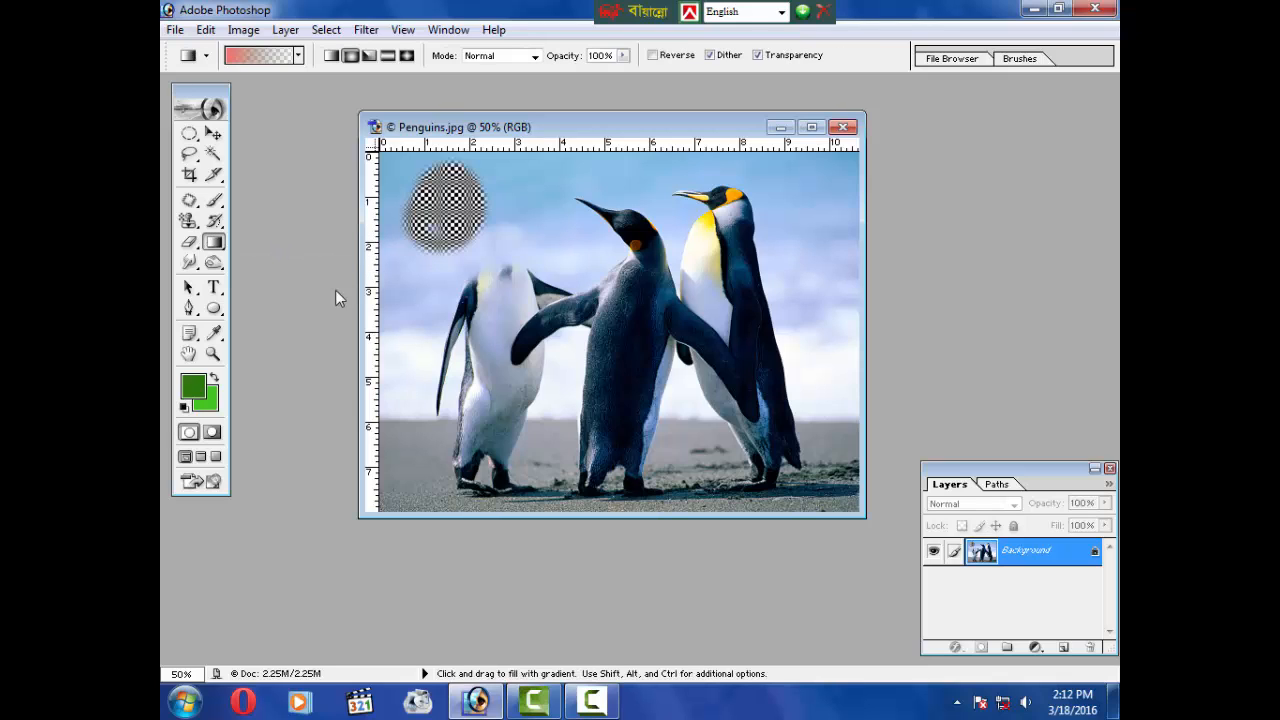
pyautogui.click(1063, 647)
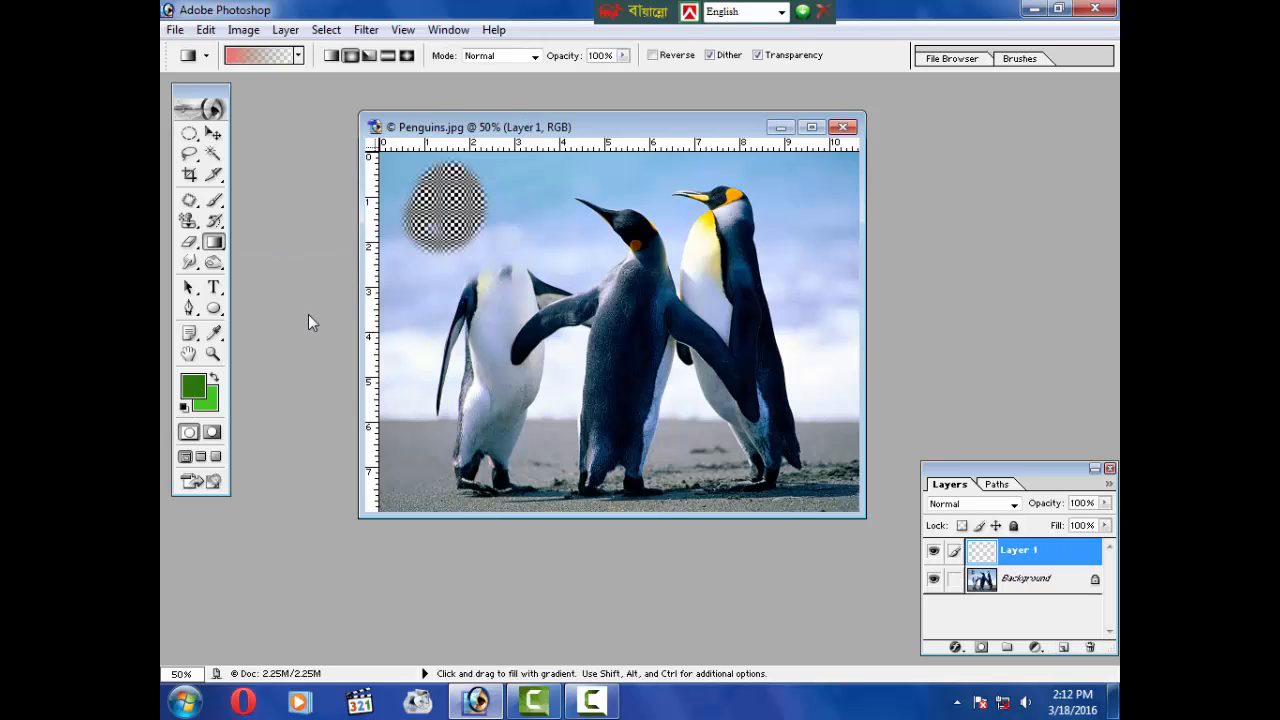
pyautogui.moveTo(213, 308); pyautogui.dragTo(277, 346)
pyautogui.moveTo(741, 256); pyautogui.dragTo(521, 386)
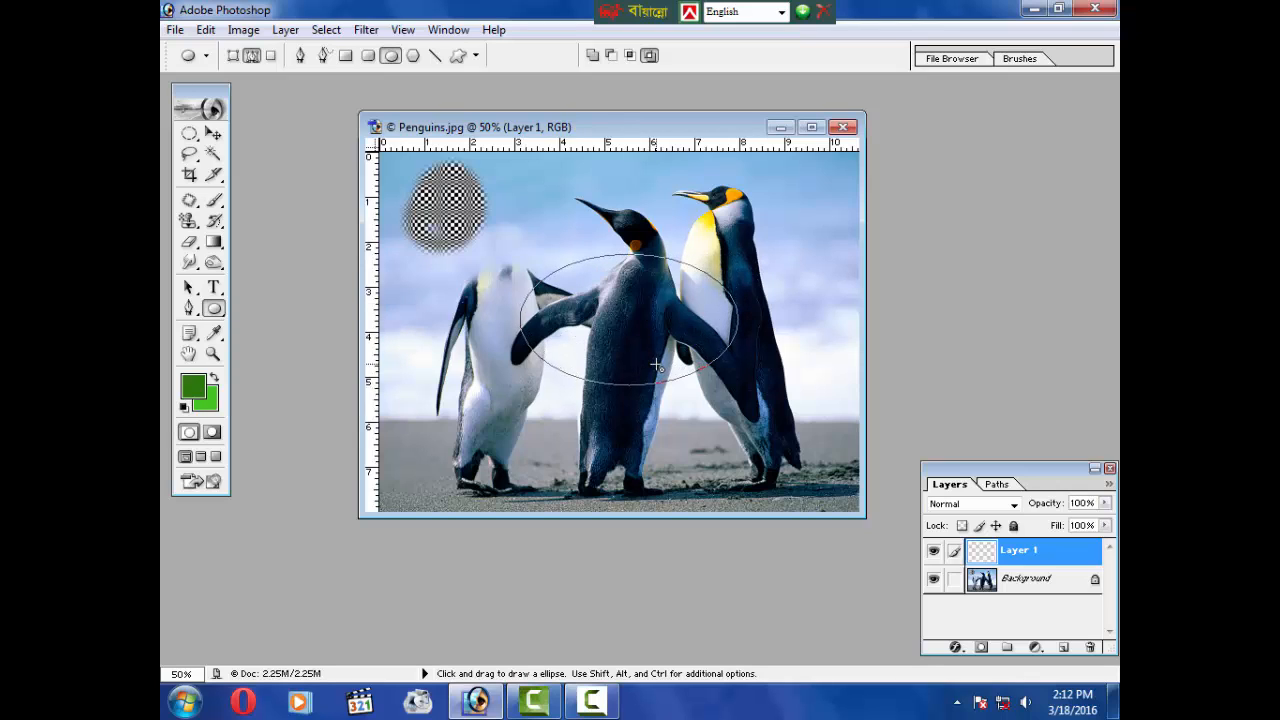
pyautogui.hotkey('ctrl', 'Return')
pyautogui.hotkey('alt', 'BackSpace')
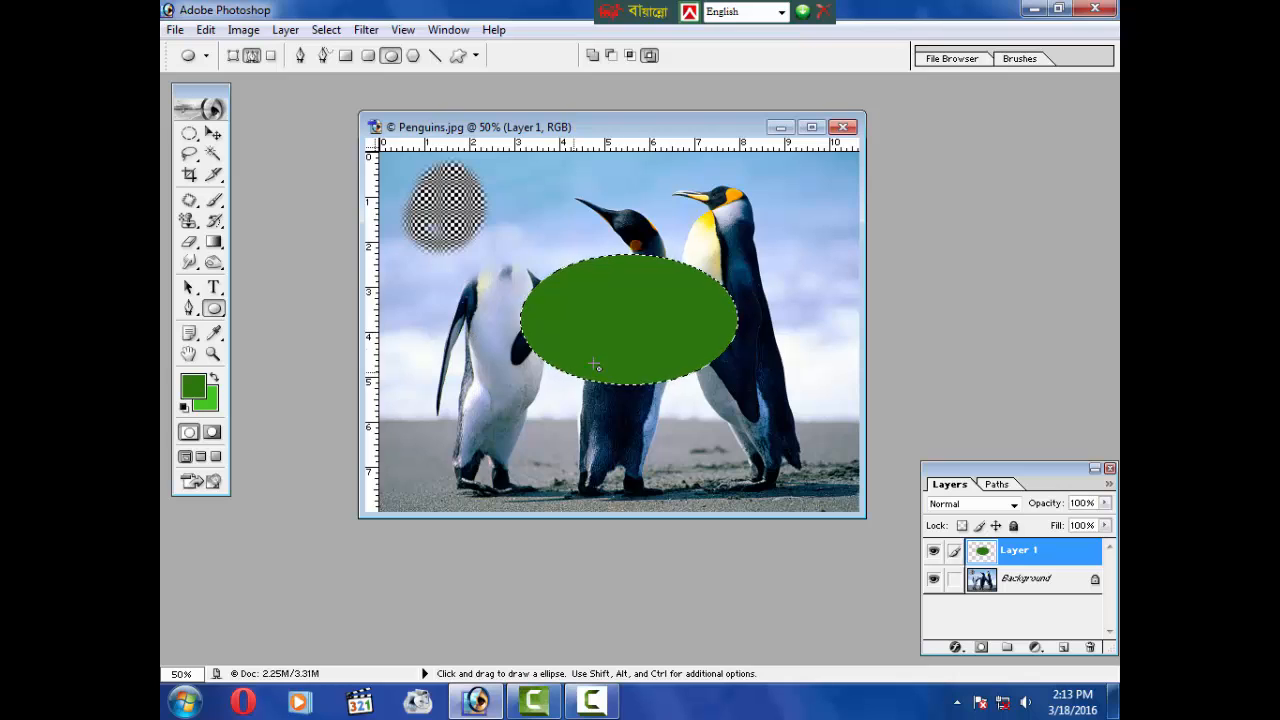
# Step: Fill the ellipse selection with a radial gradient dragged from its centre
pyautogui.click(213, 242)
pyautogui.click(286, 243)
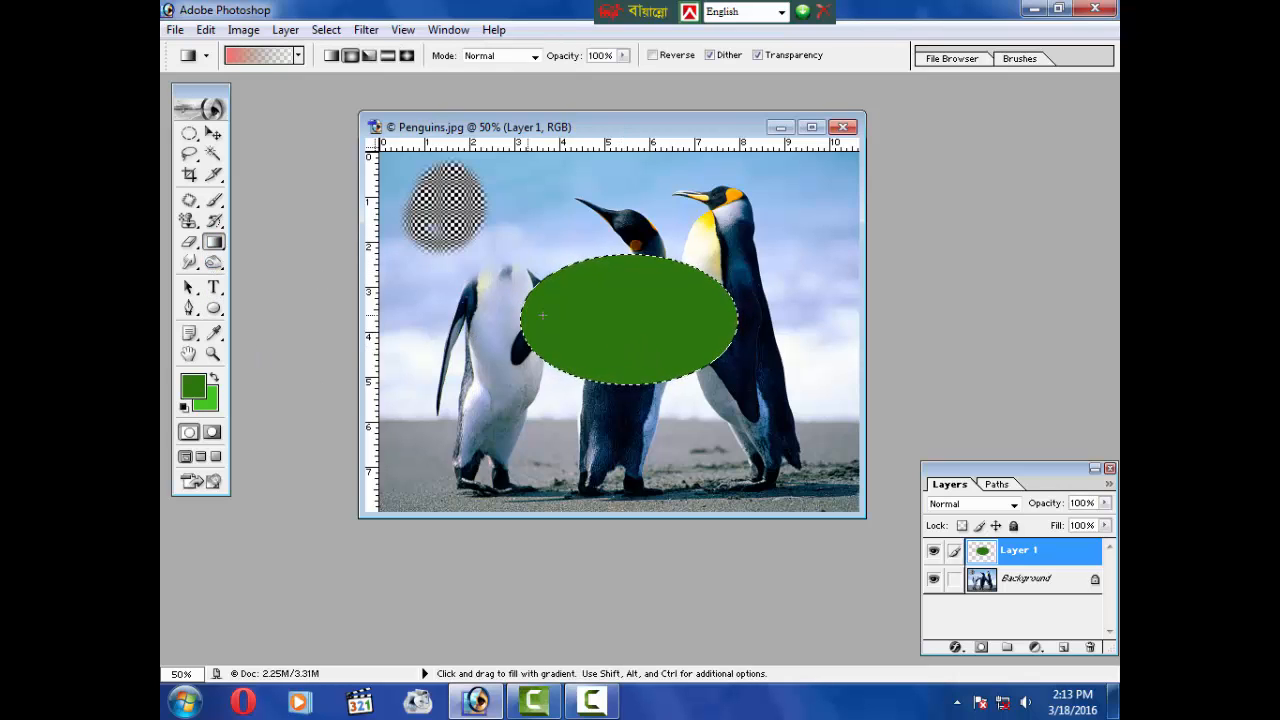
pyautogui.moveTo(620, 295); pyautogui.dragTo(660, 330)
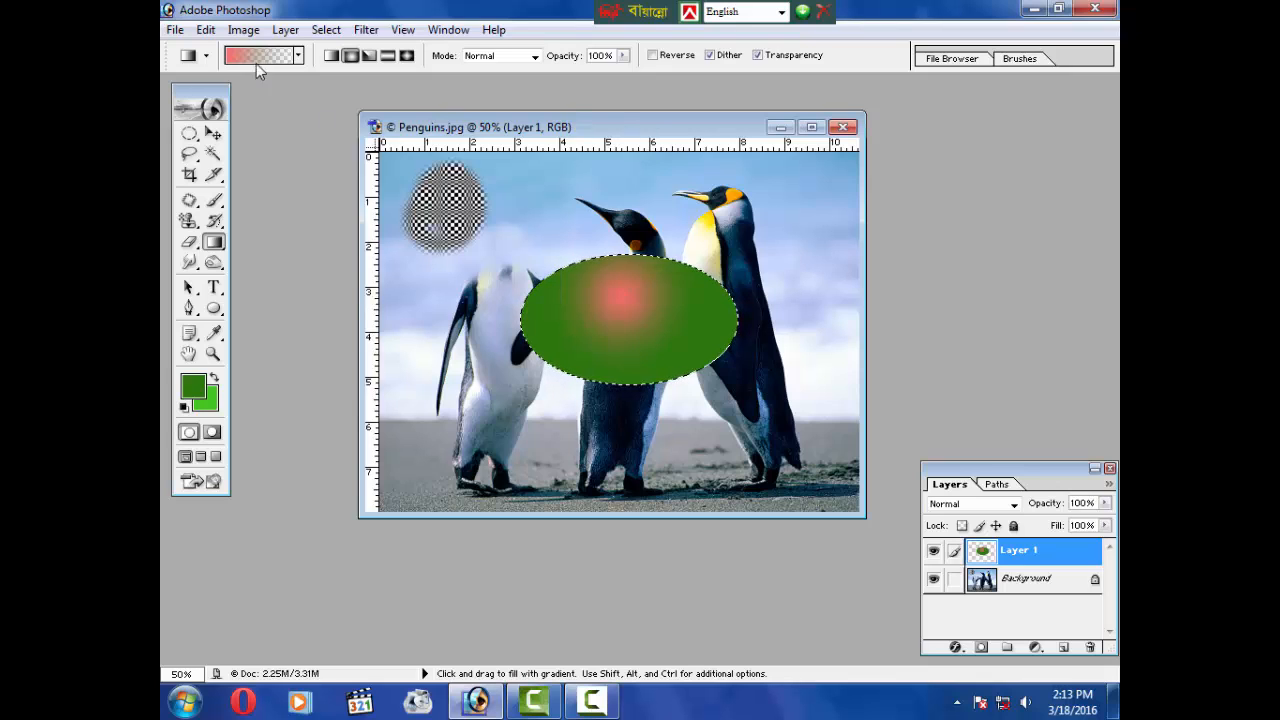
# Step: Pick the green gradient preset and redraw the radial gradient across the ellipse
pyautogui.click(298, 56)
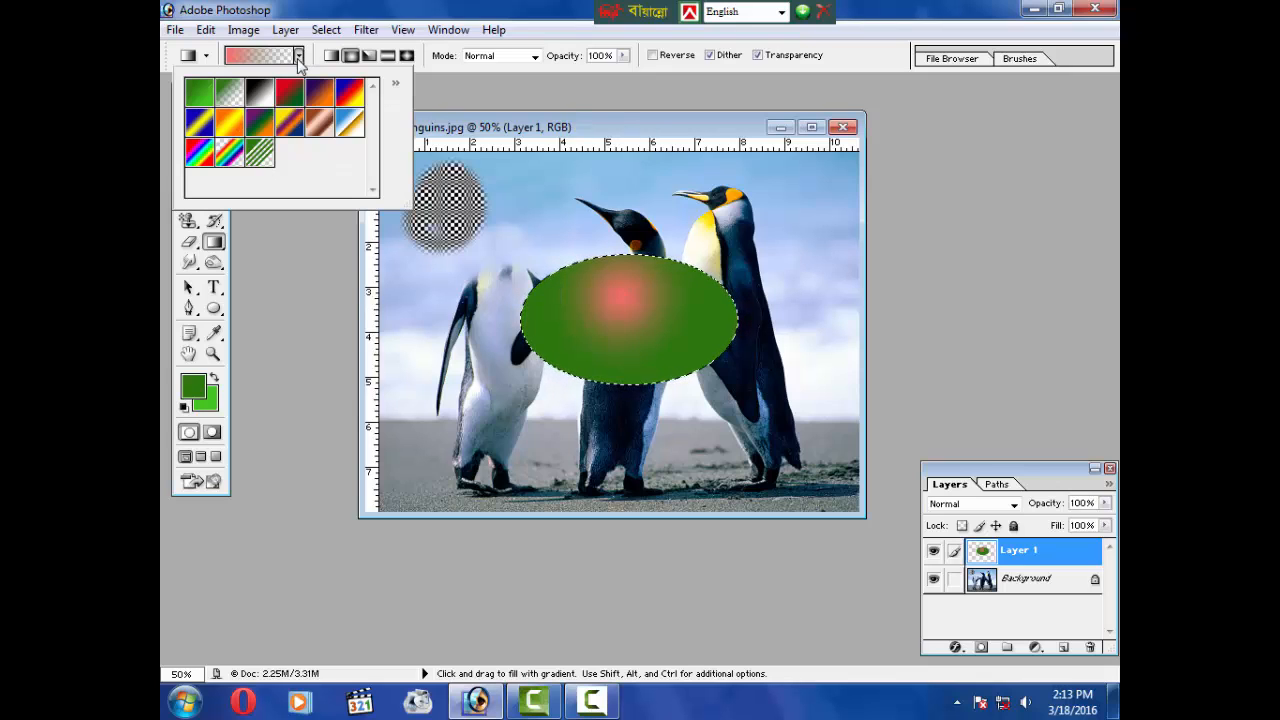
pyautogui.click(200, 95)
pyautogui.click(652, 345)
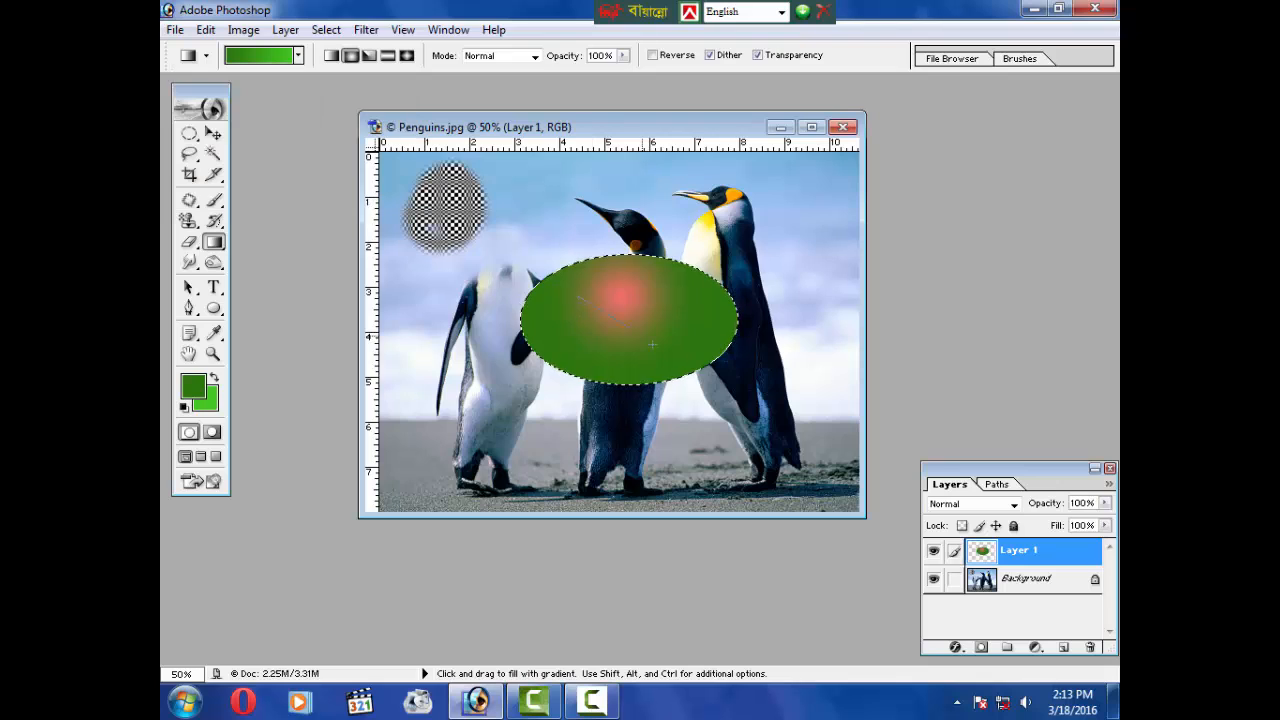
pyautogui.moveTo(652, 345); pyautogui.dragTo(751, 320)
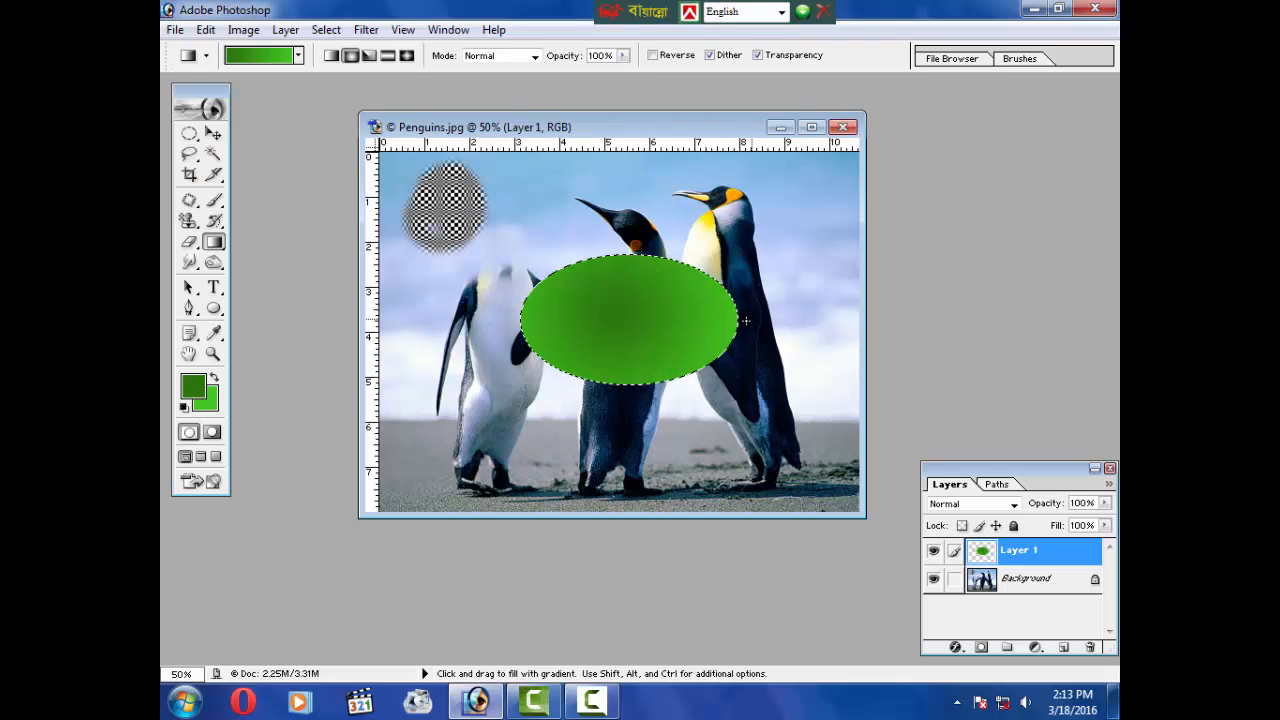
pyautogui.moveTo(655, 308); pyautogui.dragTo(464, 296)
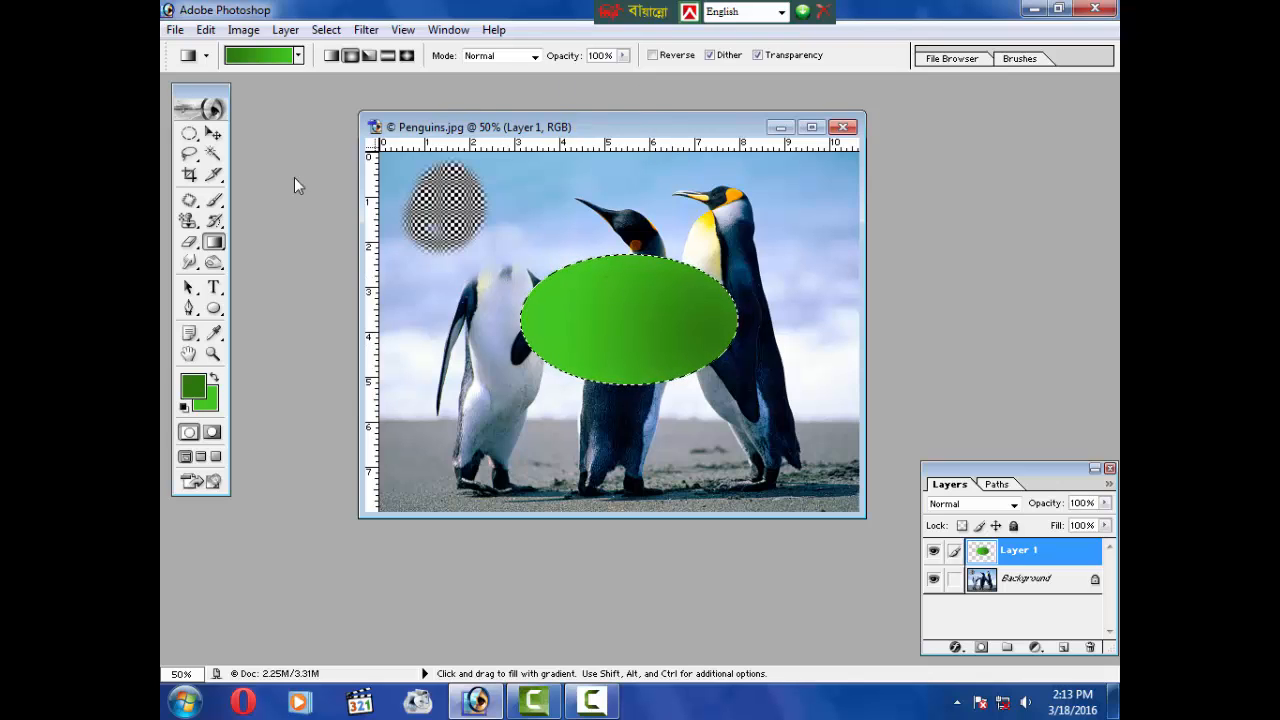
# Step: Choose the foreground-to-transparent gradient preset and set the foreground colour to magenta
pyautogui.click(298, 55)
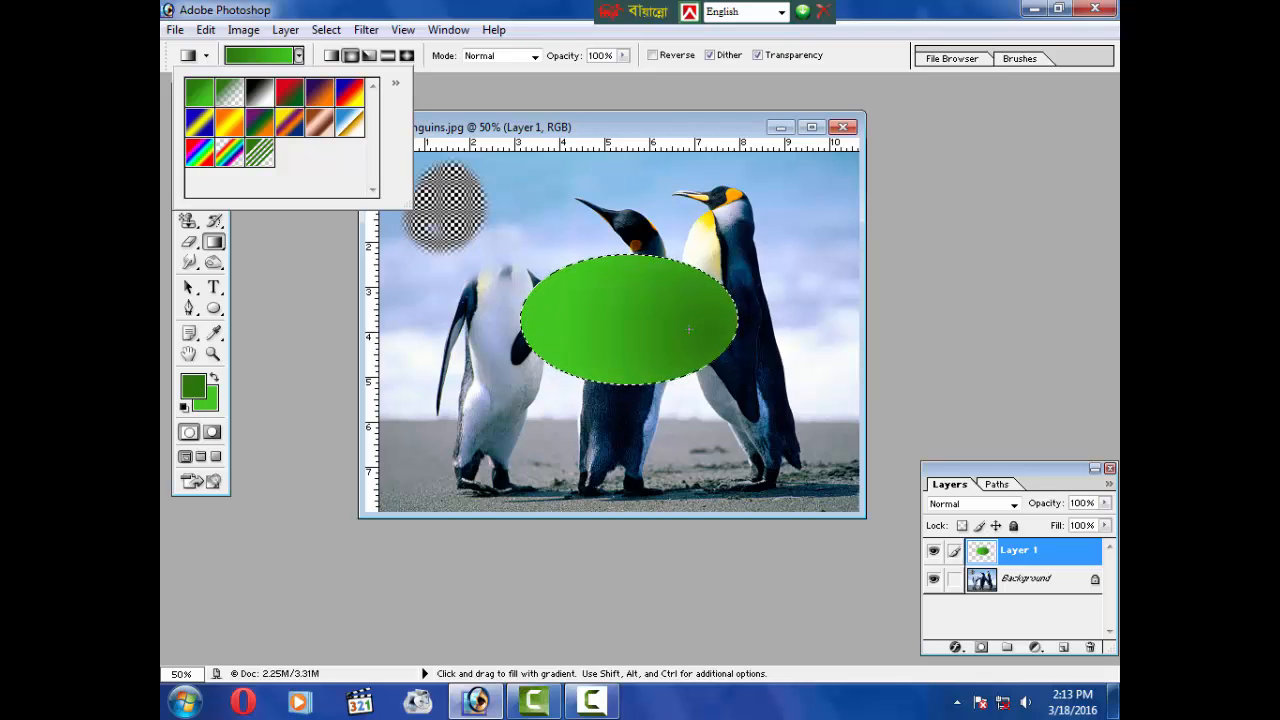
pyautogui.click(234, 94)
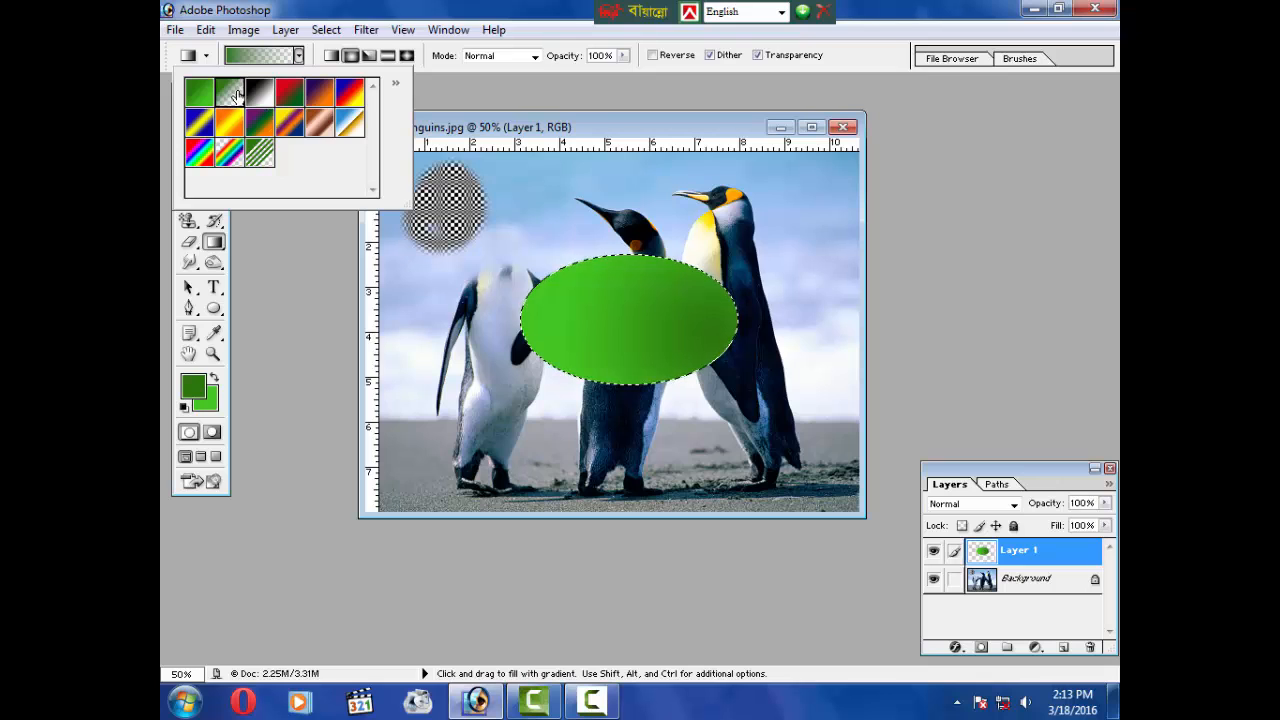
pyautogui.click(570, 135)
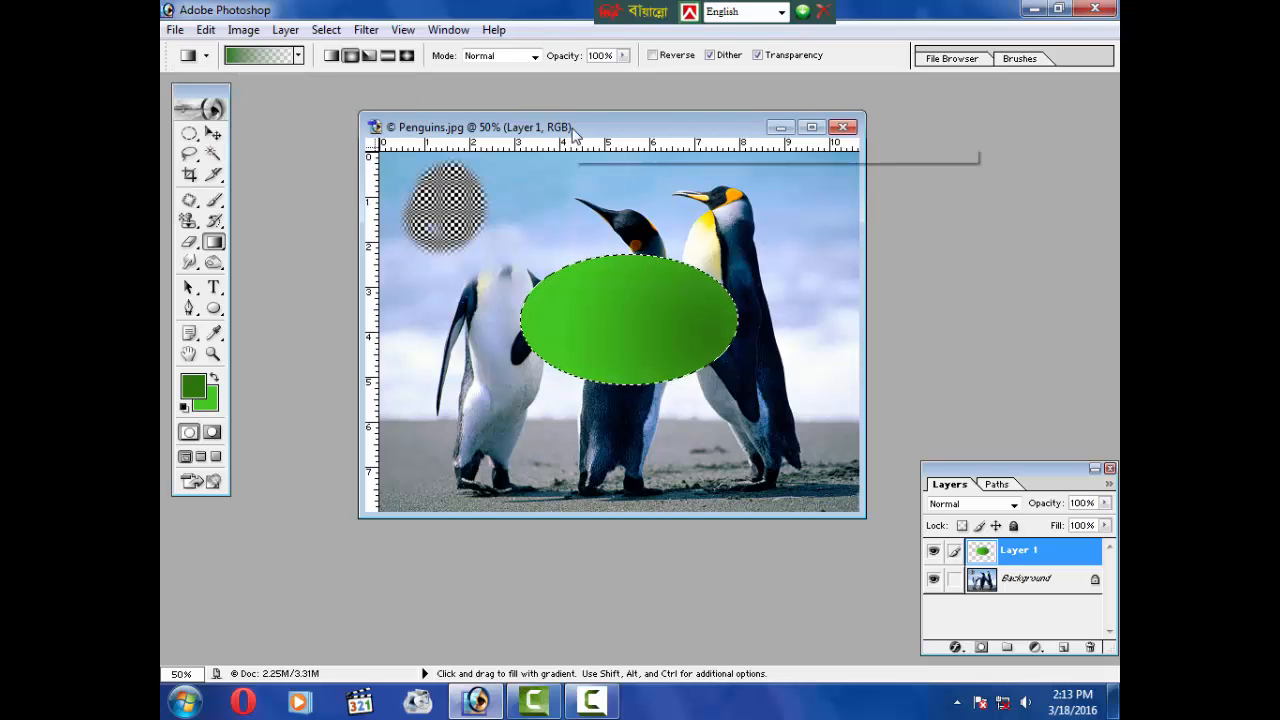
pyautogui.click(195, 387)
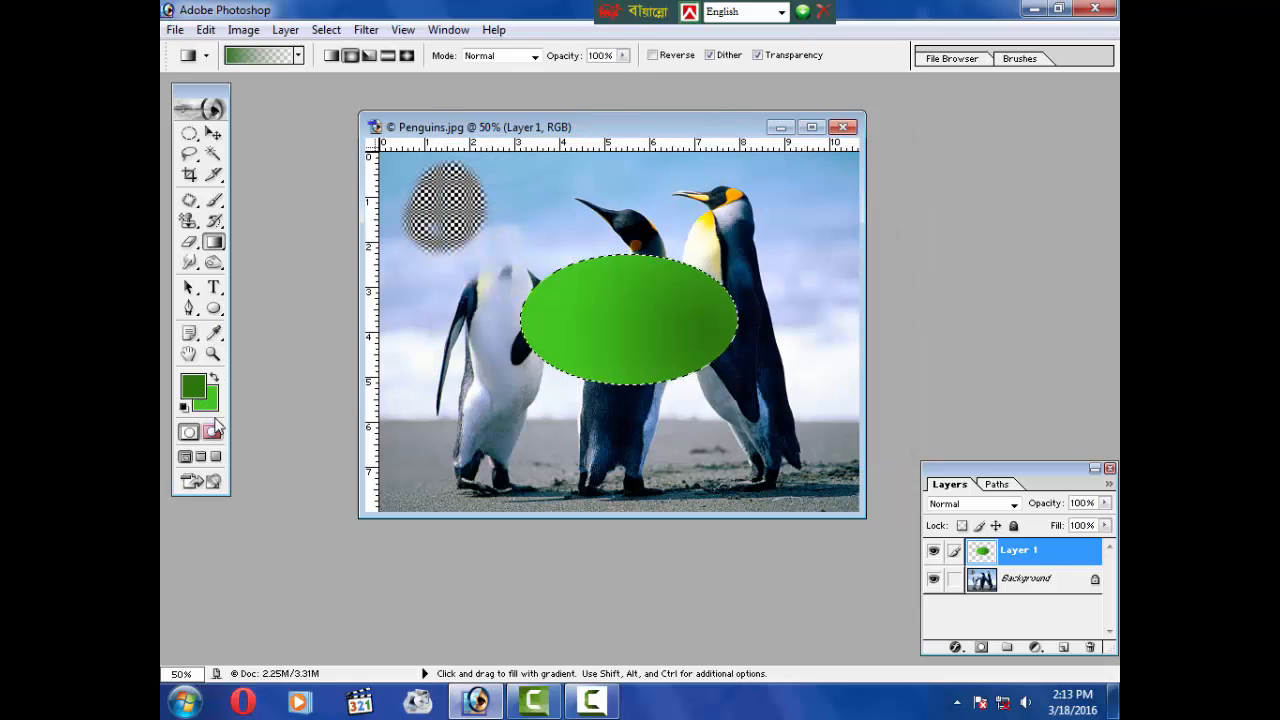
pyautogui.moveTo(626, 290)
pyautogui.mouseDown()
pyautogui.moveTo(608, 220)
pyautogui.moveTo(649, 230)
pyautogui.mouseUp()
pyautogui.click(711, 226)
pyautogui.click(852, 186)
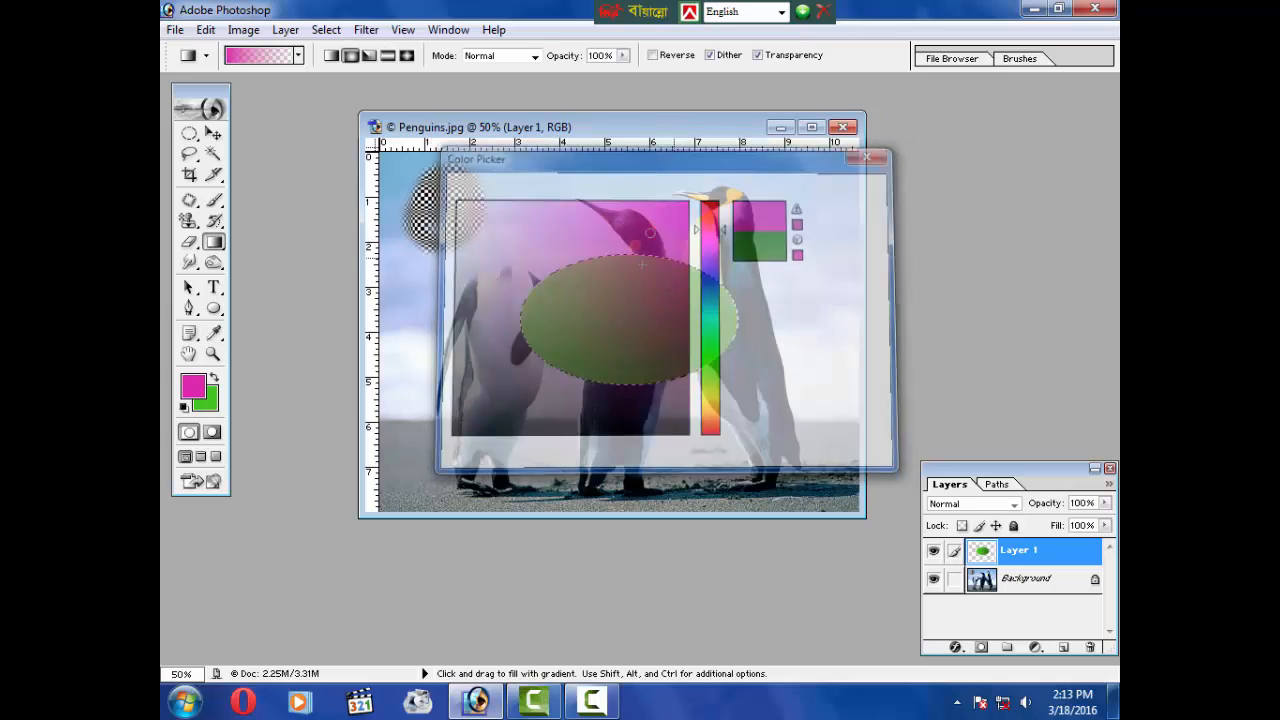
# Step: Drag a magenta radial gradient across the ellipse and undo it
pyautogui.moveTo(548, 282); pyautogui.dragTo(605, 322)
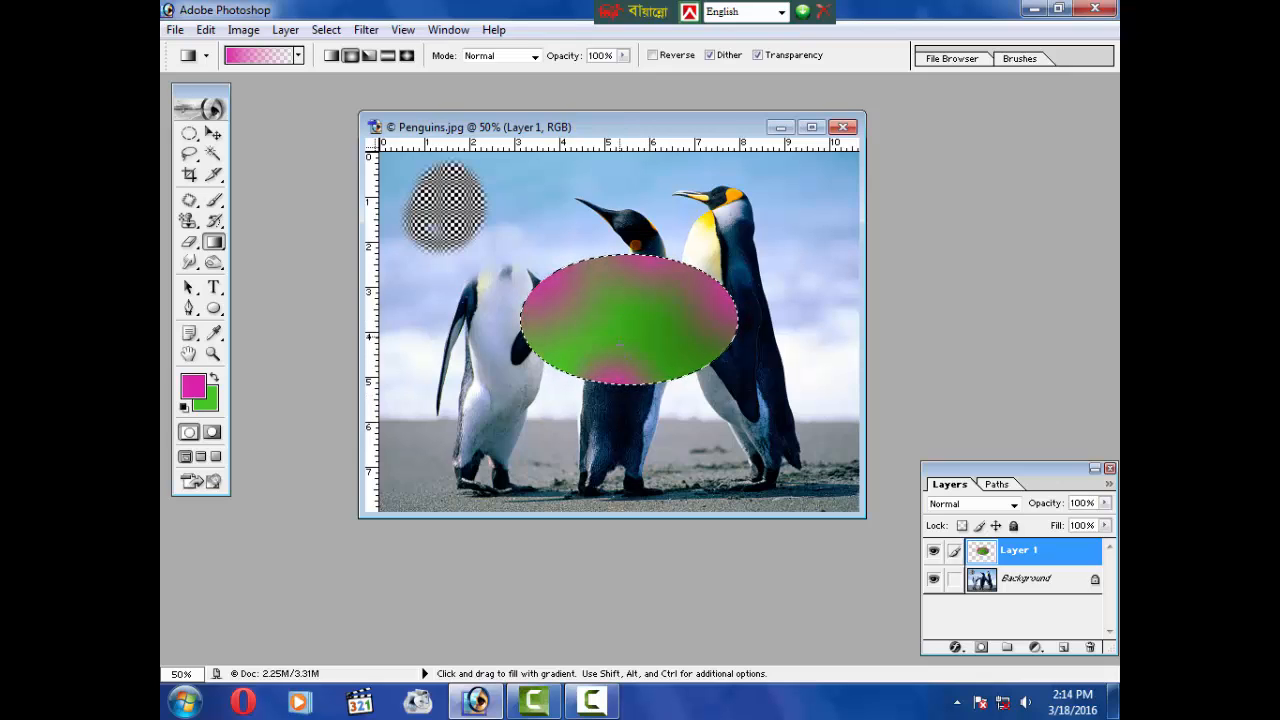
pyautogui.hotkey('ctrl', 'alt', 'z')
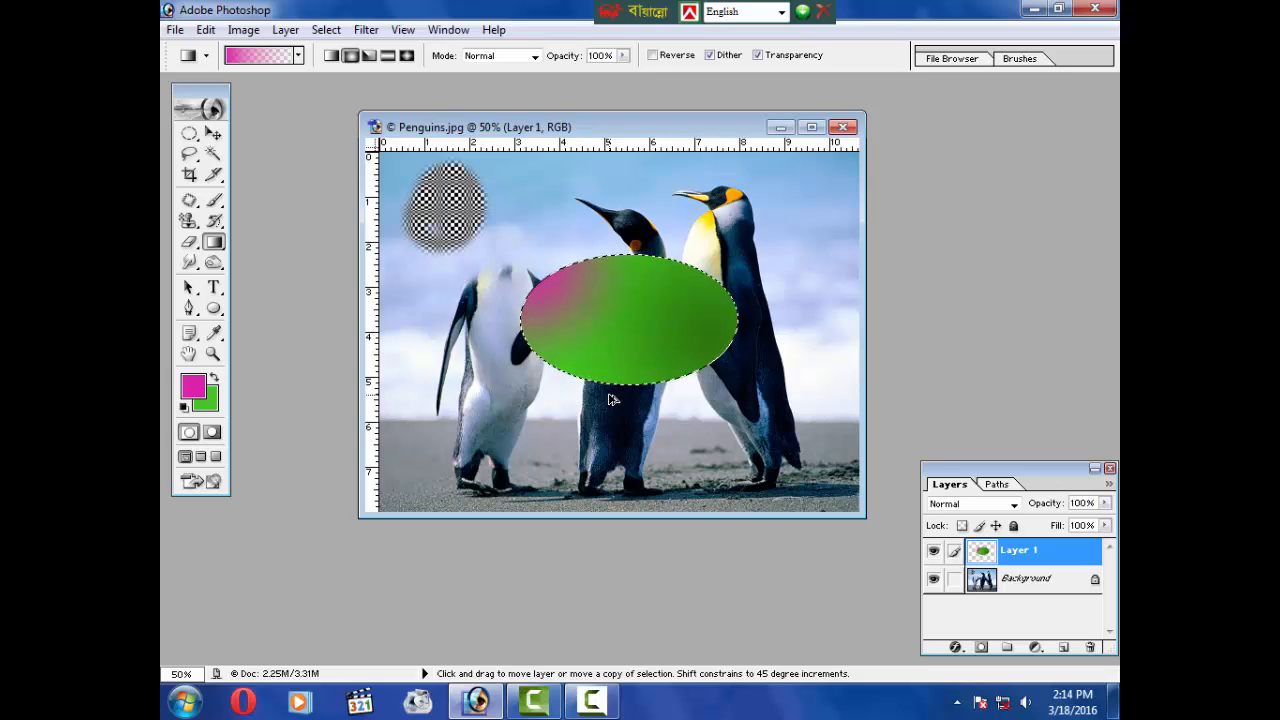
# Step: Choose the blue-to-yellow gradient preset
pyautogui.click(298, 56)
pyautogui.click(209, 128)
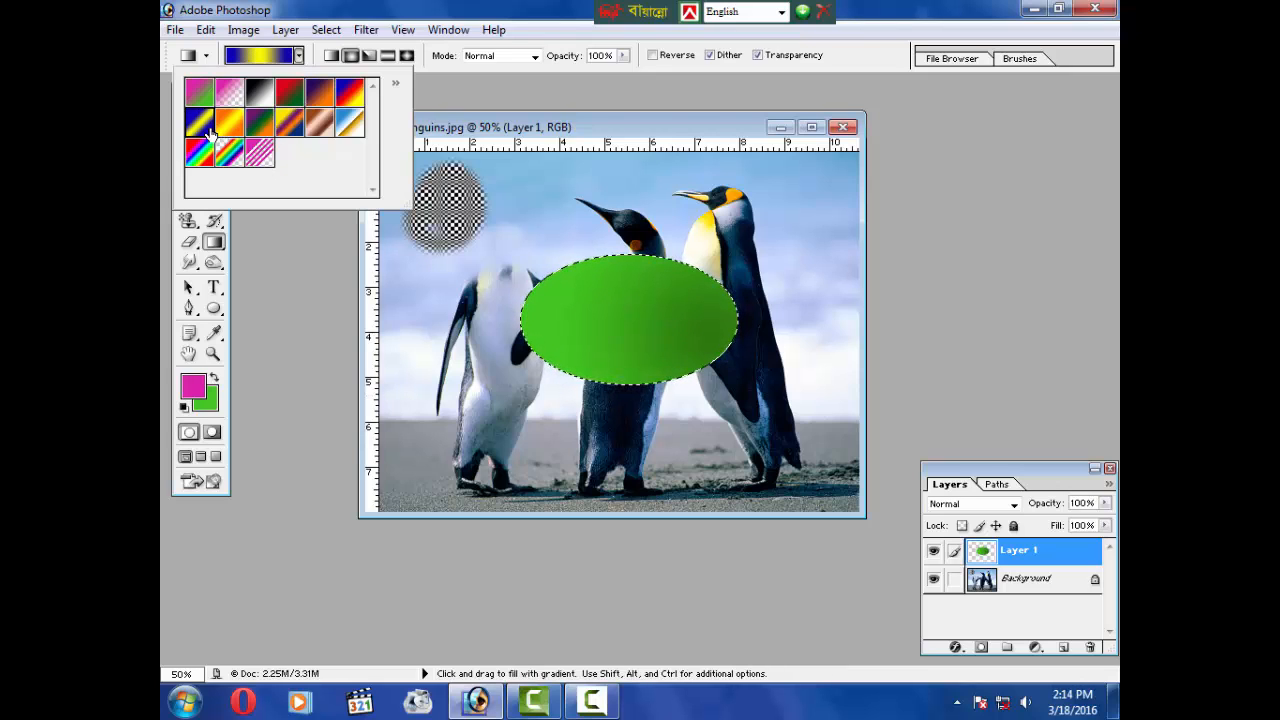
# Step: Choose the orange-violet gradient preset, drag a radial gradient across the ellipse and undo it
pyautogui.click(234, 156)
pyautogui.click(261, 132)
pyautogui.click(297, 126)
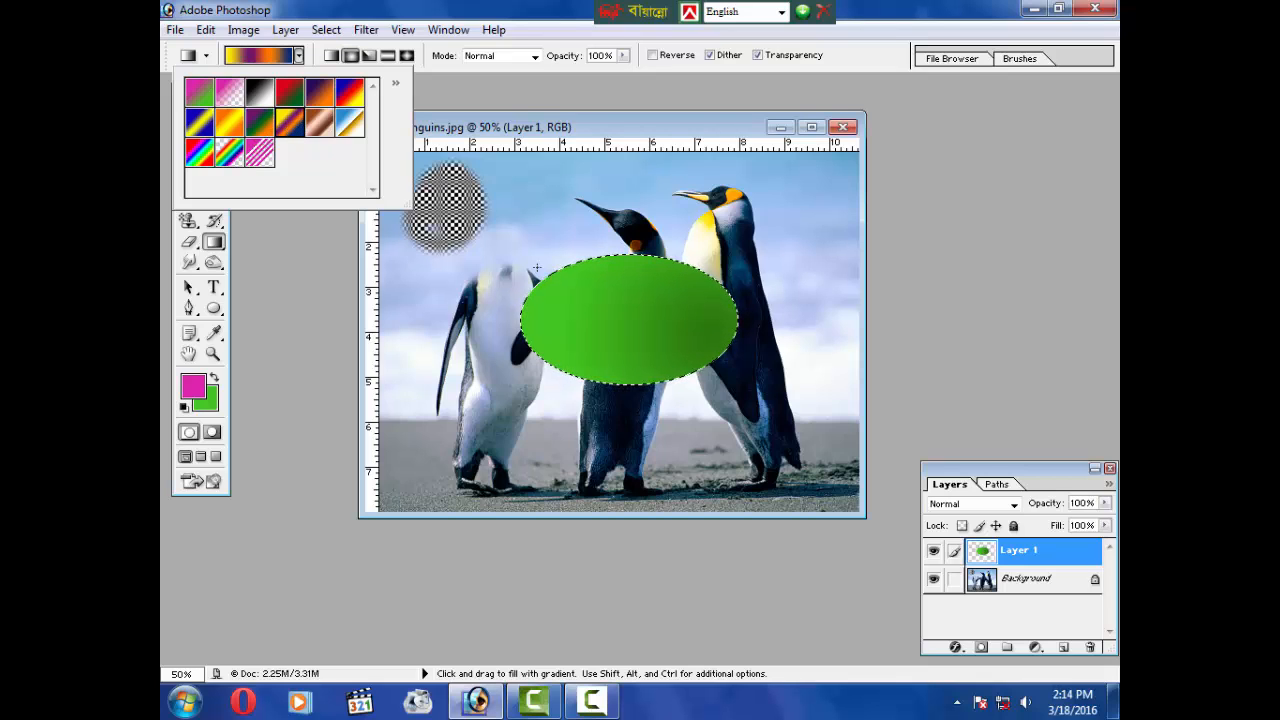
pyautogui.moveTo(570, 297)
pyautogui.mouseDown()
pyautogui.moveTo(658, 346)
pyautogui.moveTo(587, 345)
pyautogui.moveTo(577, 313)
pyautogui.mouseUp()
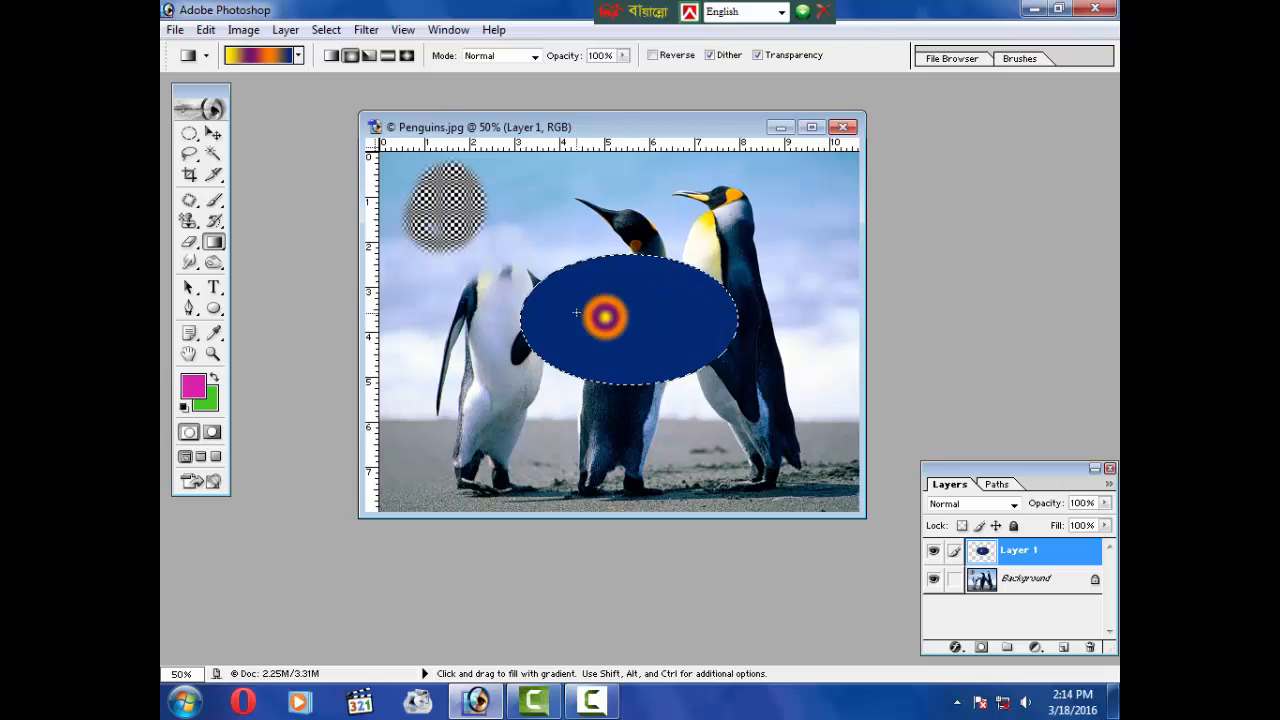
pyautogui.press('ctrl')
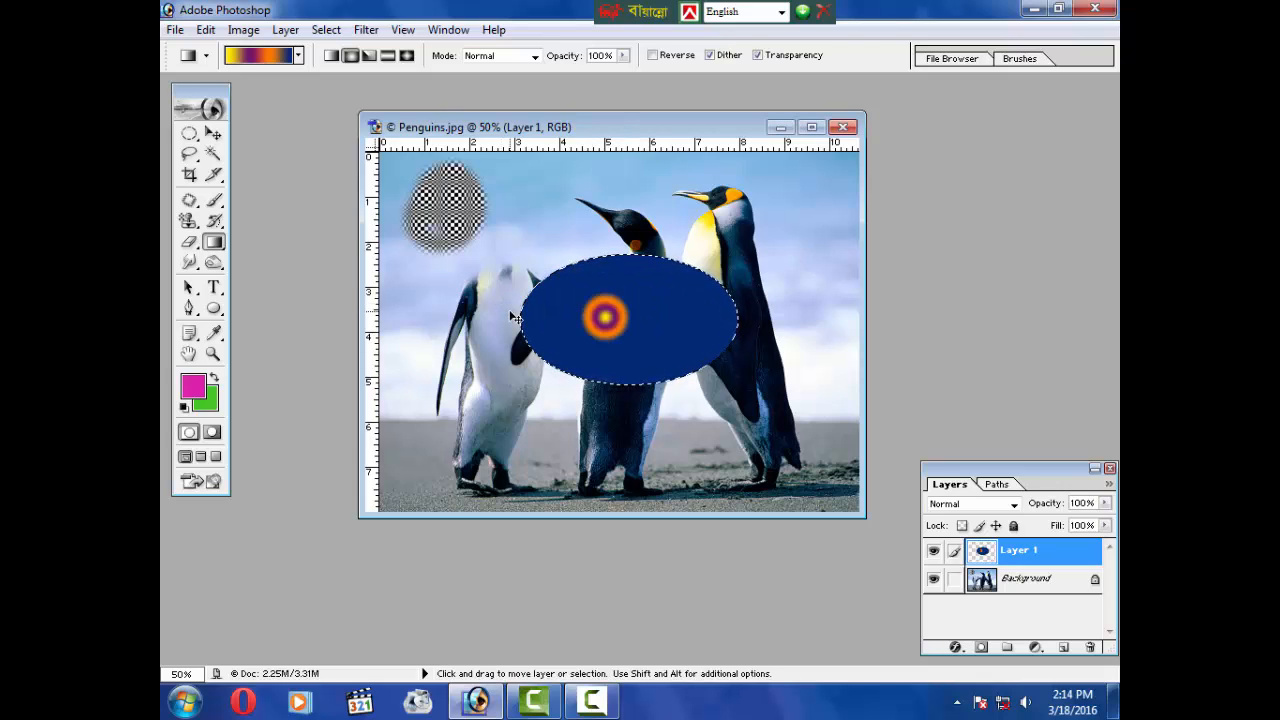
pyautogui.hotkey('ctrl', 'alt', 'z')
pyautogui.hotkey('ctrl', 'alt', 'z')
pyautogui.hotkey('ctrl', 'alt', 'z')
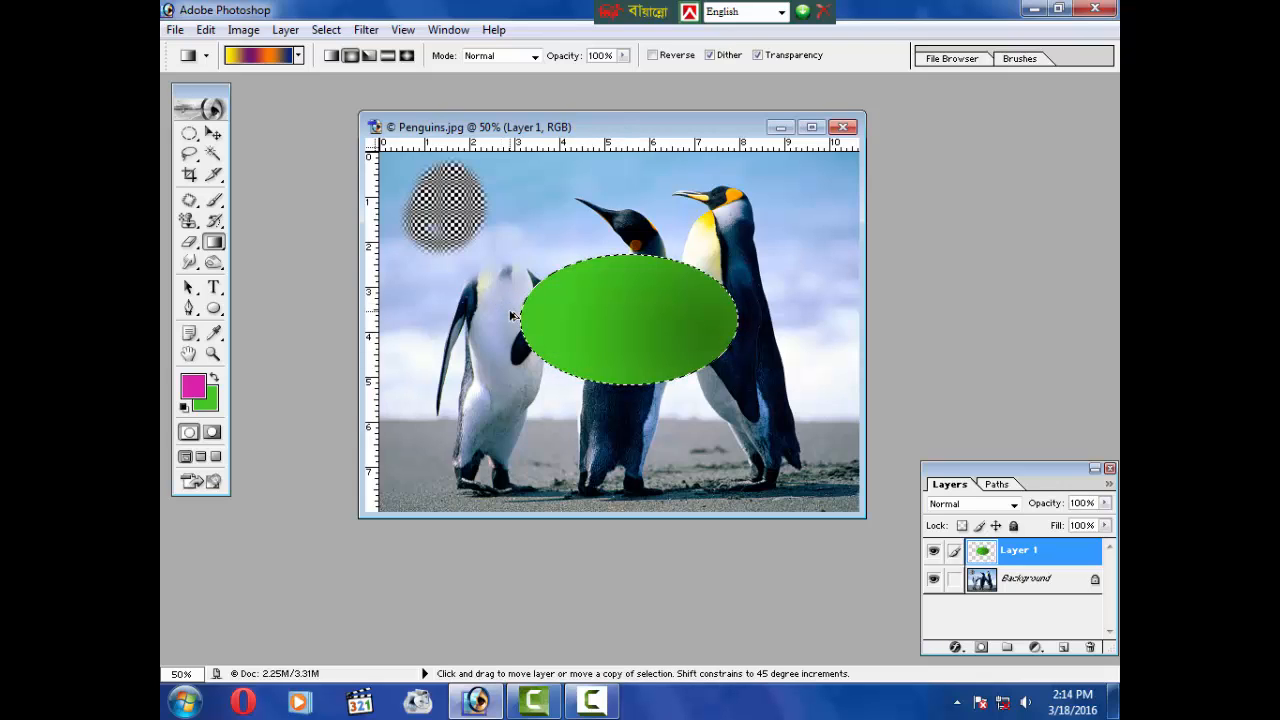
# Step: Redraw the orange-violet radial gradient across the ellipse twice and revert it
pyautogui.click(298, 56)
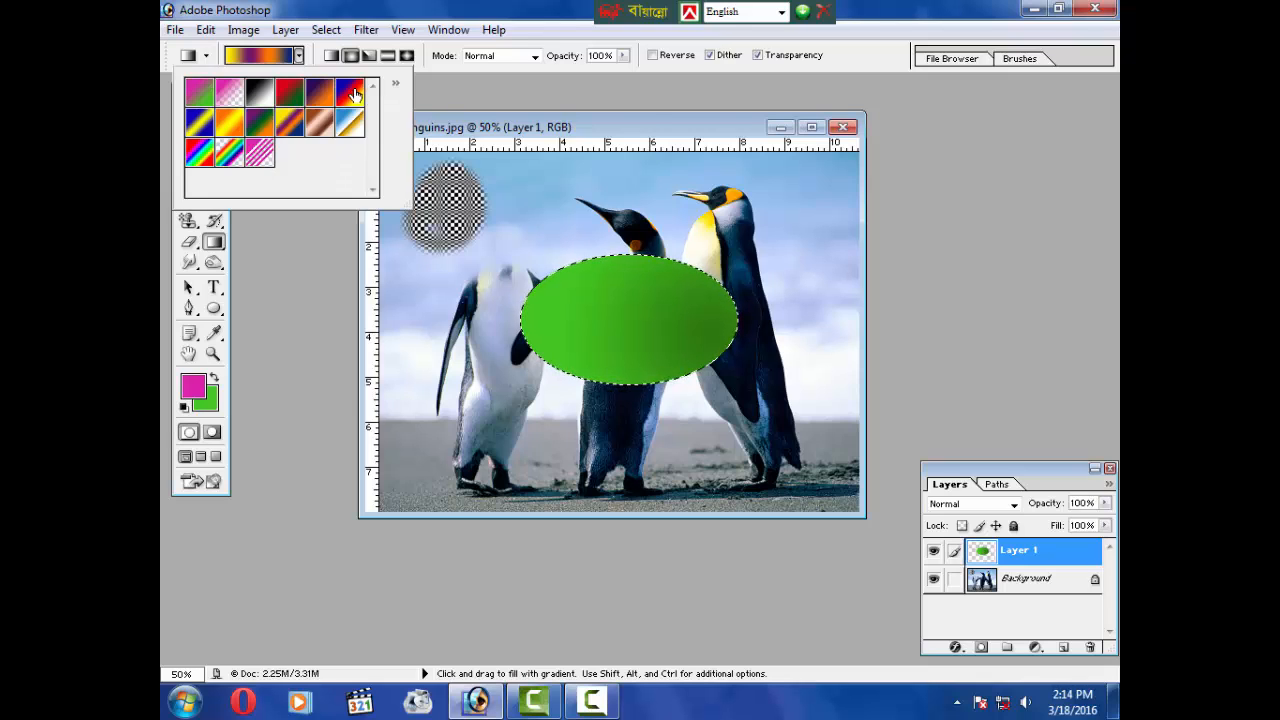
pyautogui.click(395, 84)
pyautogui.click(394, 86)
pyautogui.click(350, 56)
pyautogui.moveTo(626, 327); pyautogui.dragTo(566, 343)
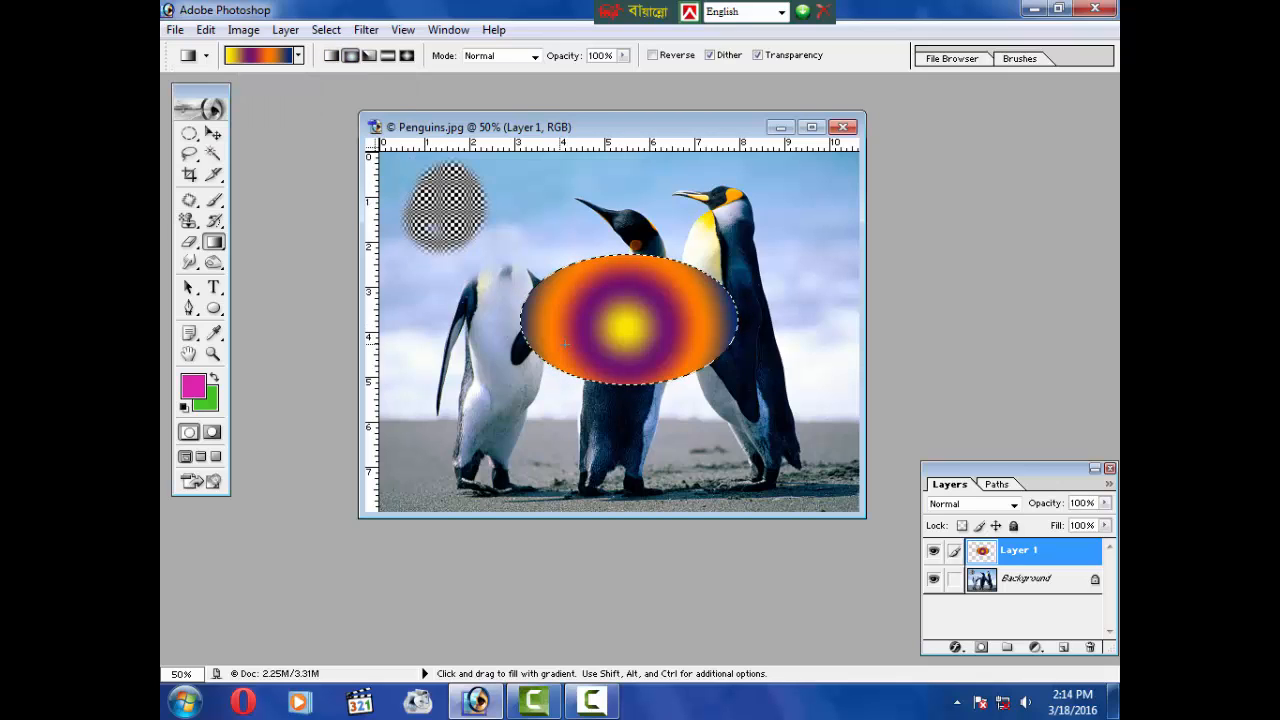
pyautogui.moveTo(659, 338); pyautogui.dragTo(660, 343)
pyautogui.press('v')
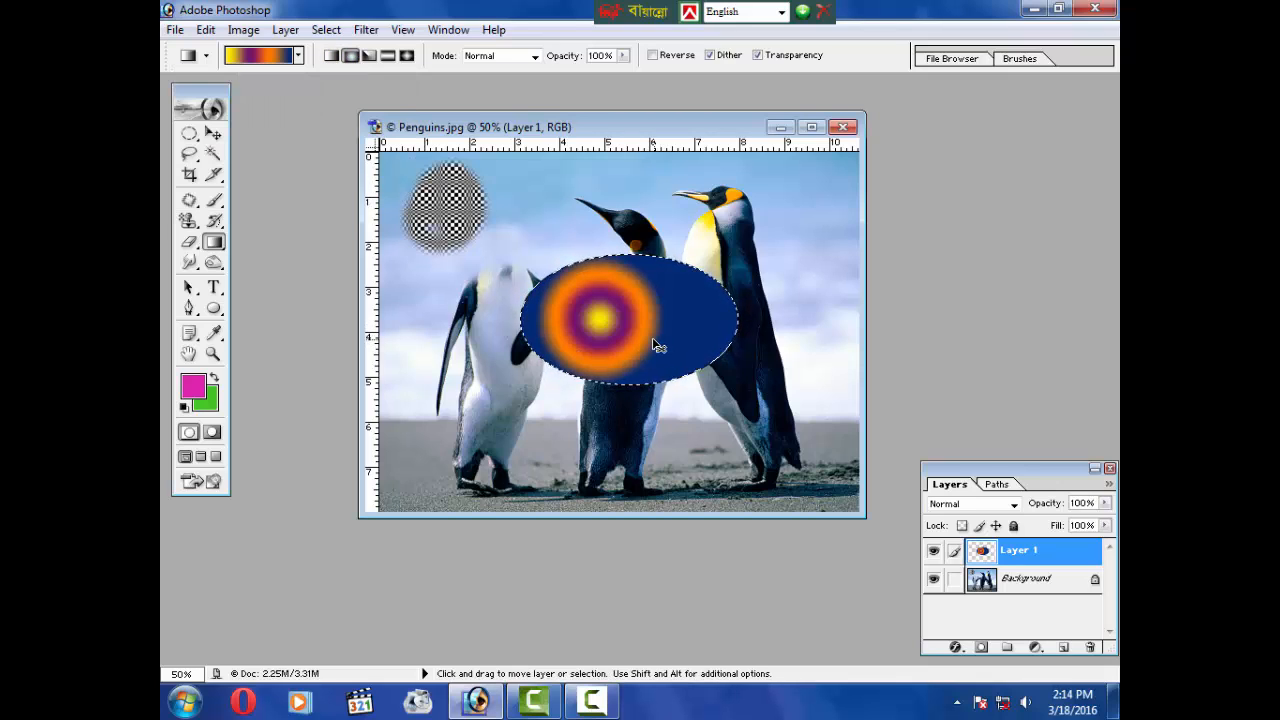
pyautogui.press('alt')
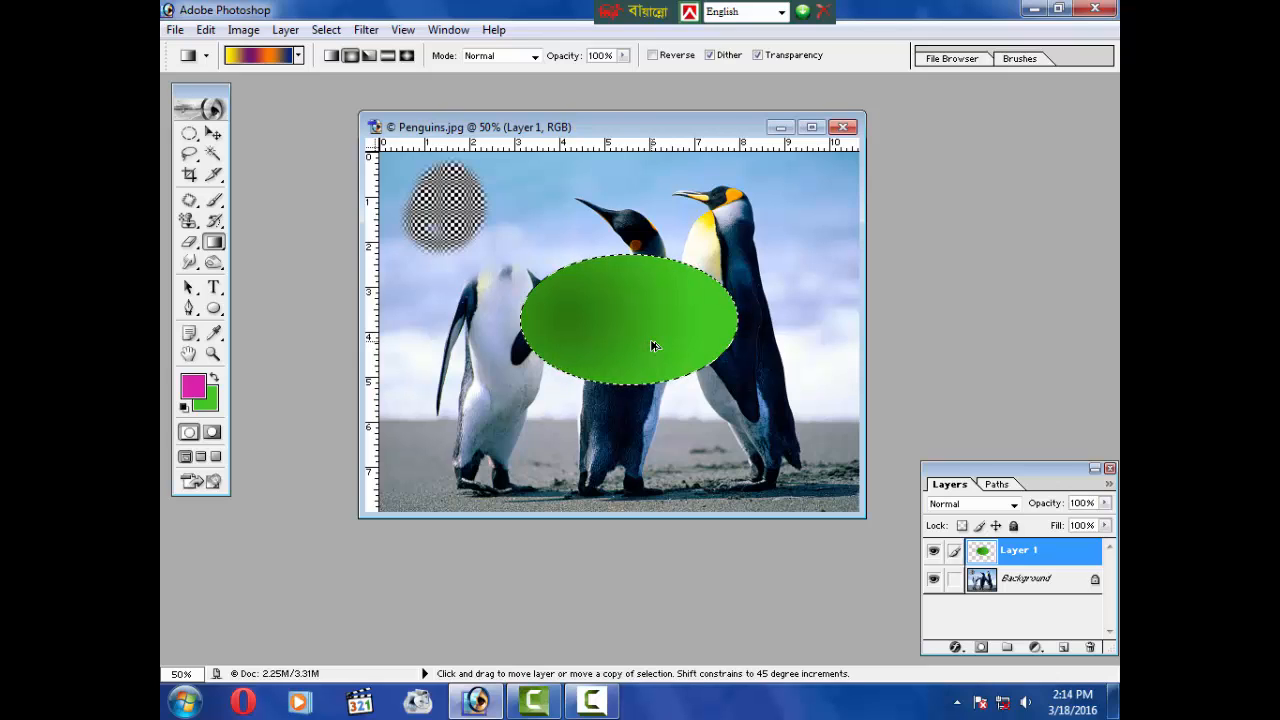
# Step: Choose the foreground-to-background gradient preset and set the foreground colour to white
pyautogui.click(299, 56)
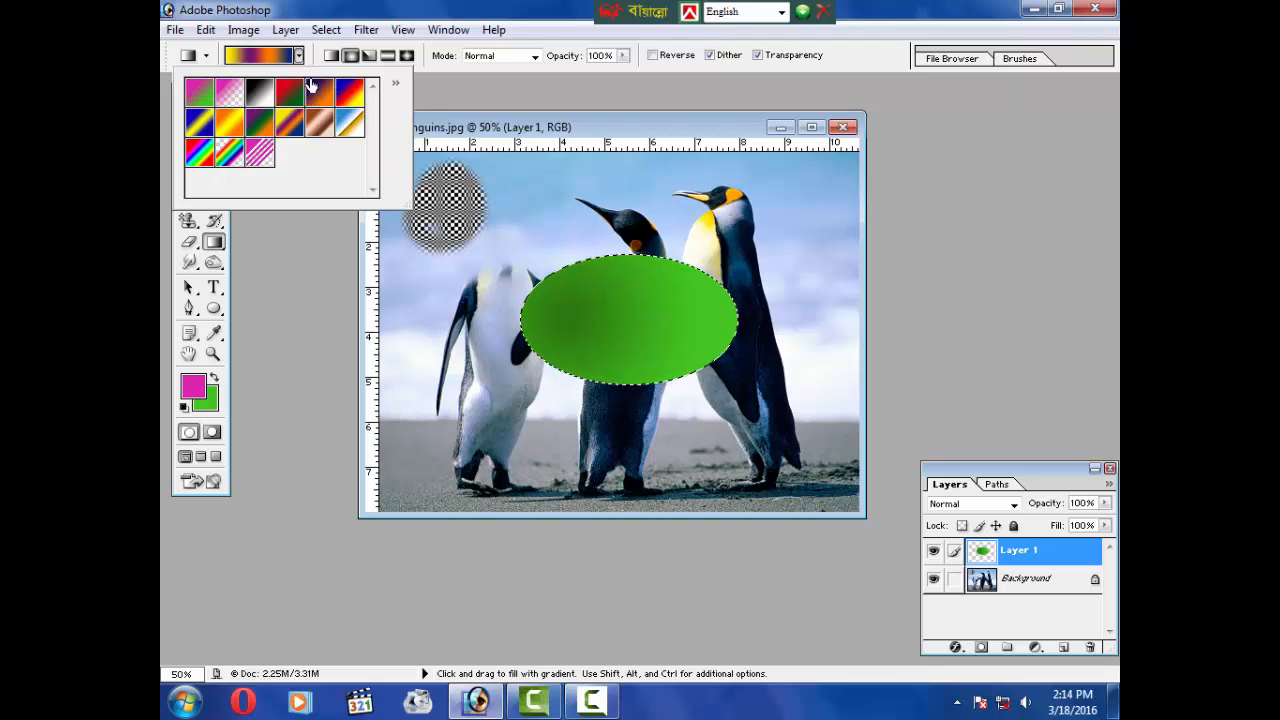
pyautogui.click(200, 94)
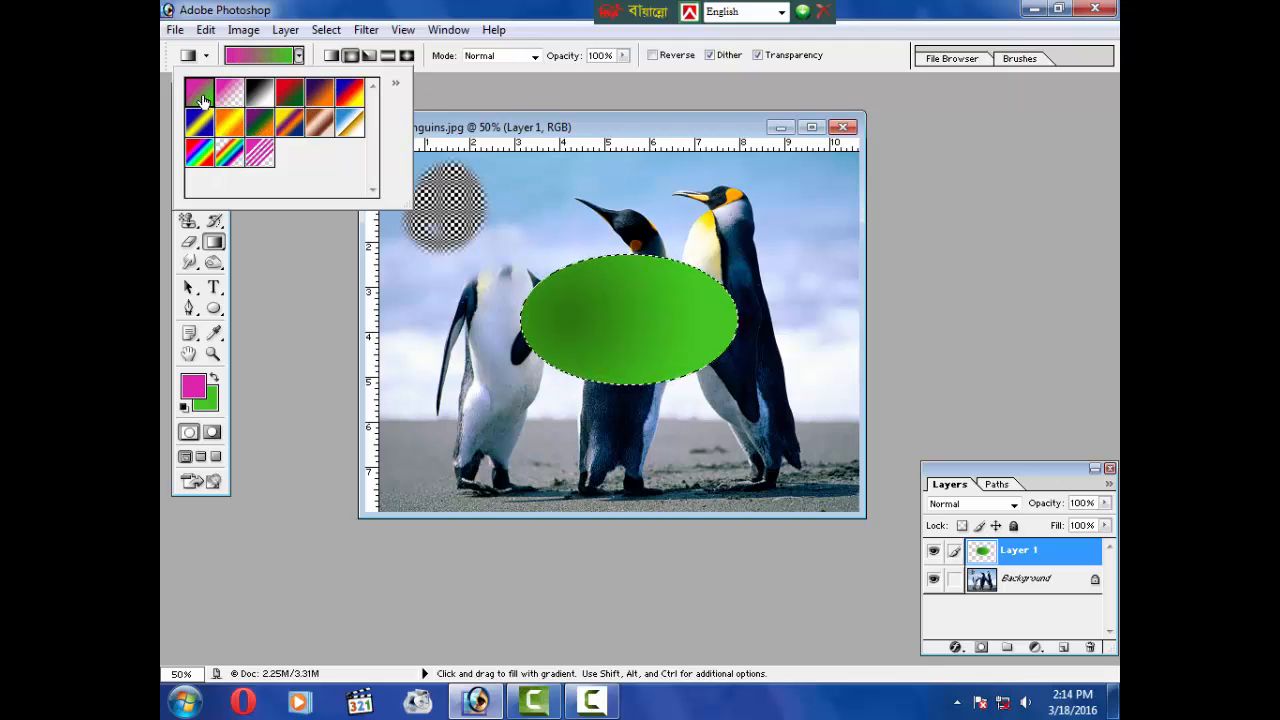
pyautogui.click(466, 136)
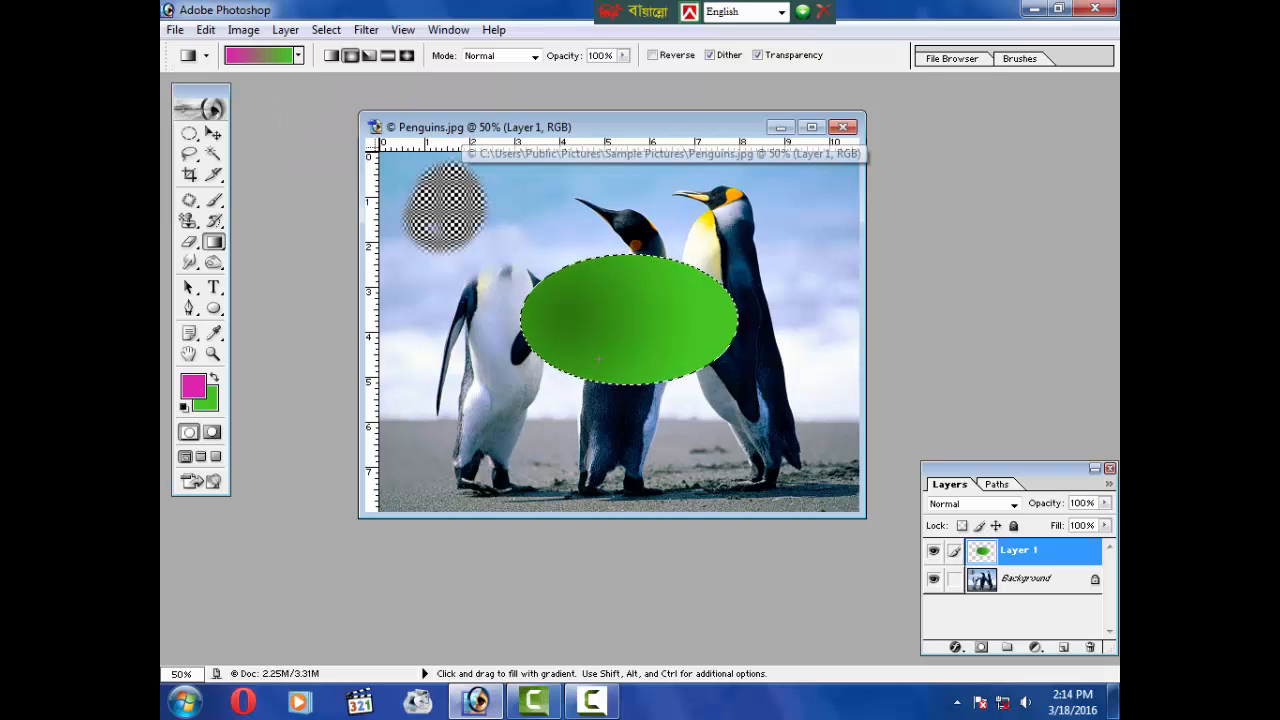
pyautogui.click(193, 386)
pyautogui.click(486, 249)
pyautogui.click(451, 205)
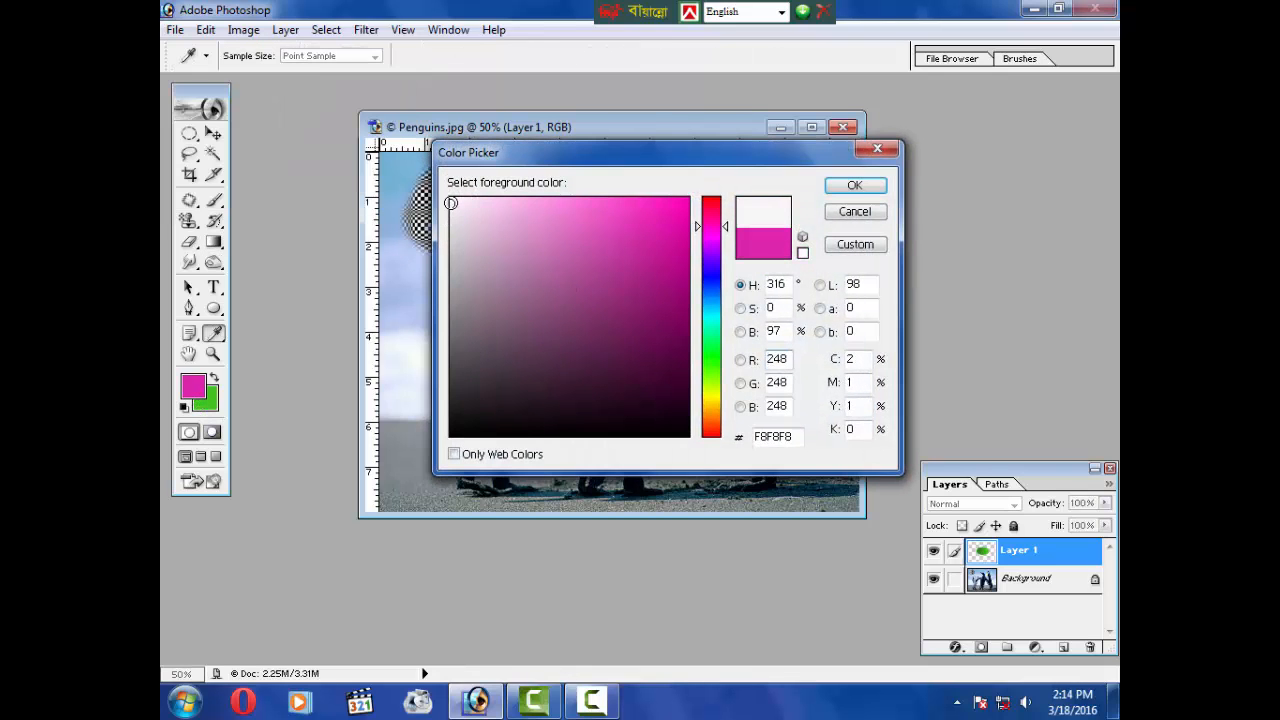
pyautogui.click(836, 190)
# Step: Set the background colour to a dark grey
pyautogui.click(208, 402)
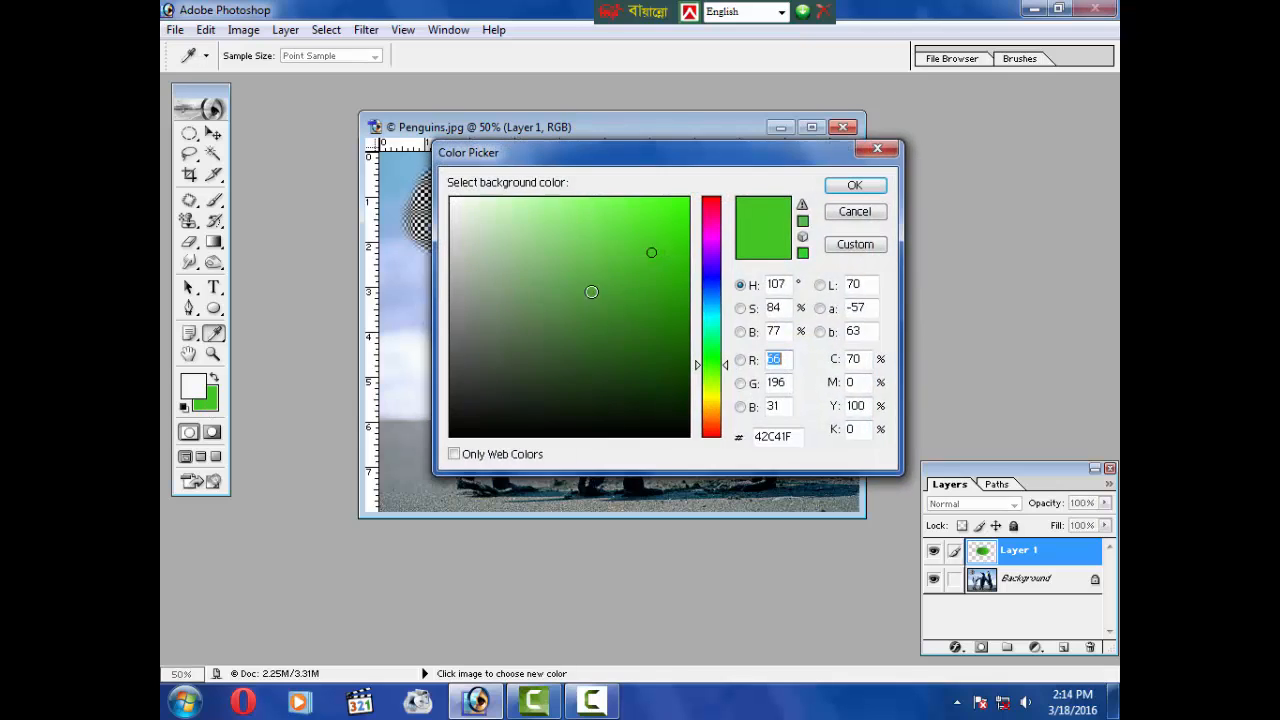
pyautogui.click(456, 356)
pyautogui.click(463, 343)
pyautogui.click(855, 186)
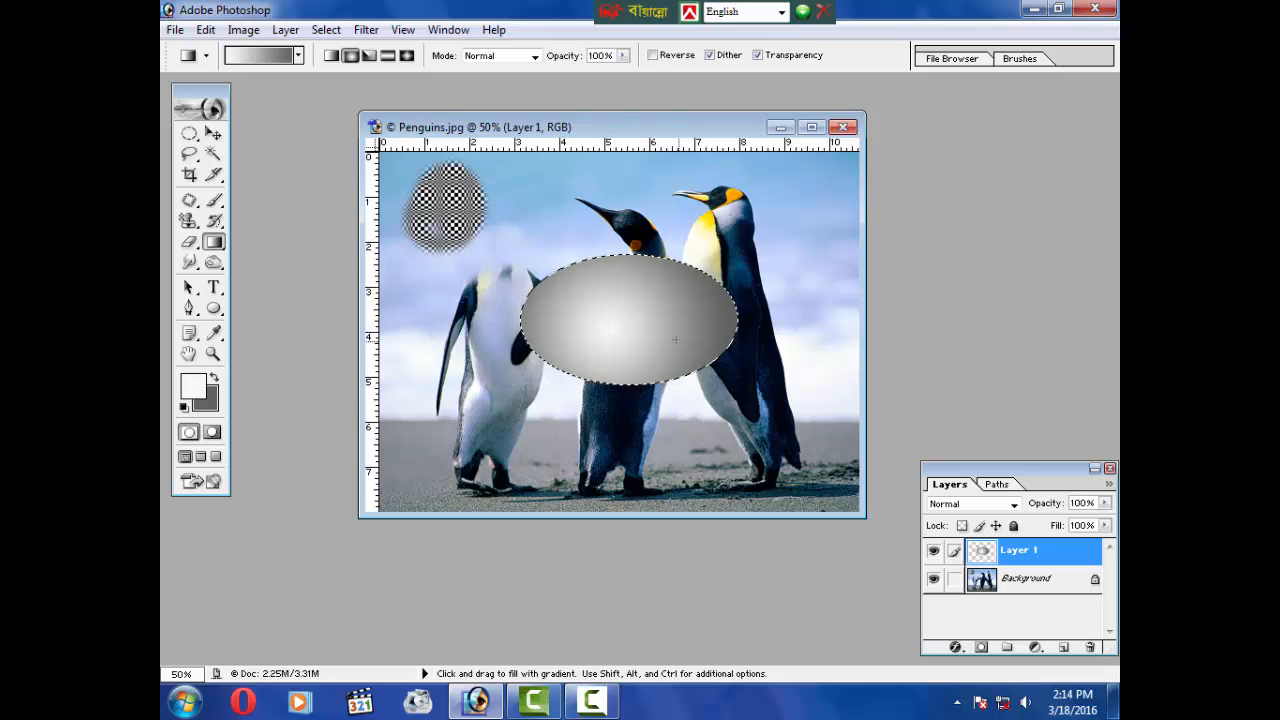
# Step: Drag white-to-grey radial gradients across the ellipse until it looks shaded
pyautogui.moveTo(599, 322); pyautogui.dragTo(584, 317)
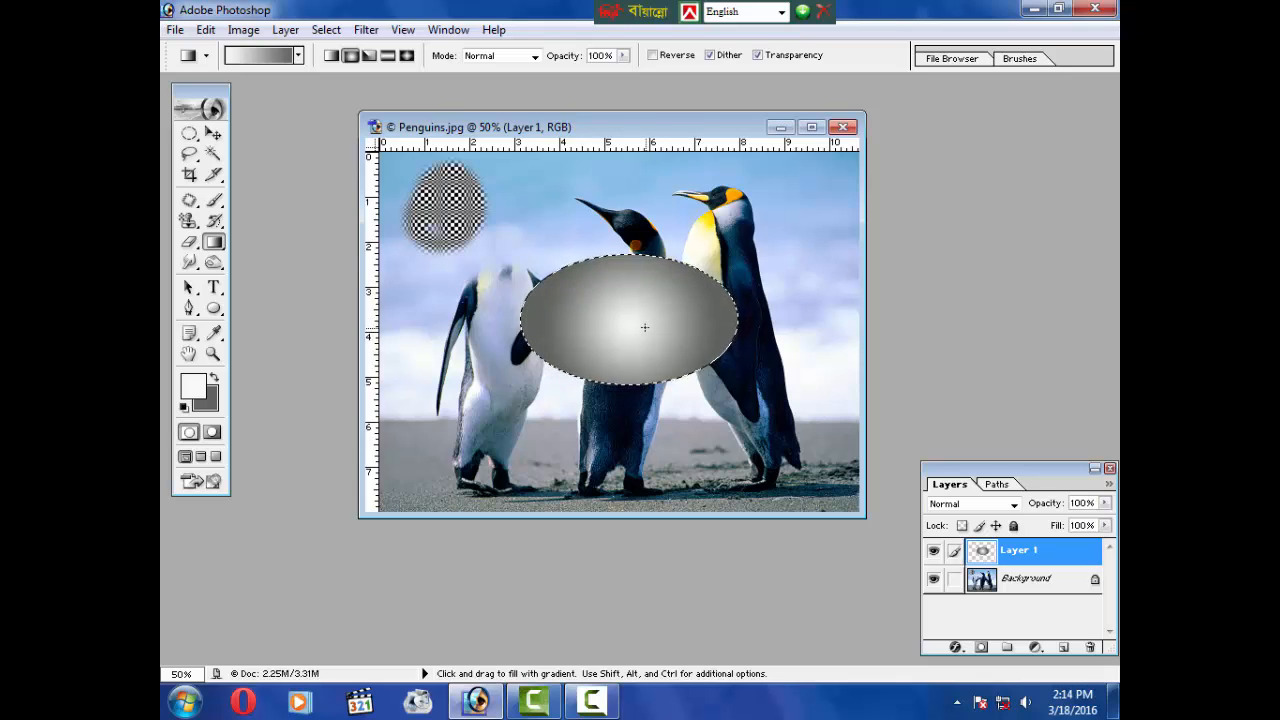
pyautogui.moveTo(543, 329); pyautogui.dragTo(651, 324)
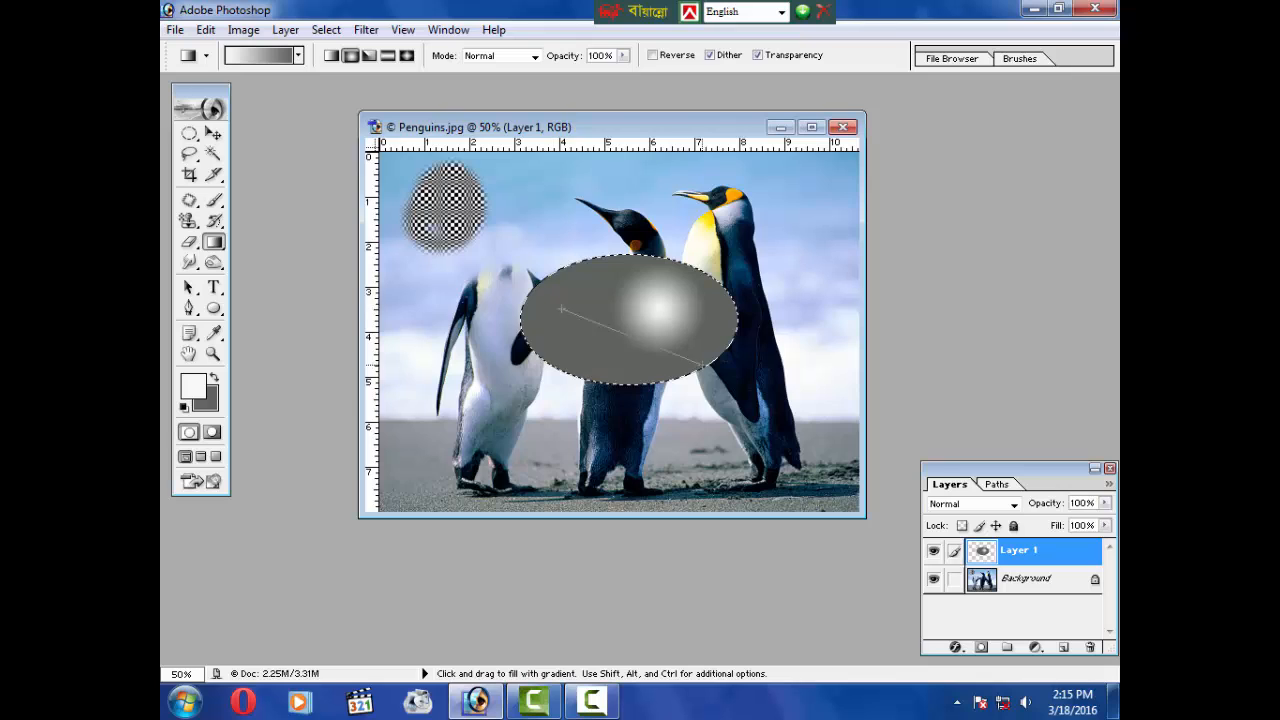
pyautogui.moveTo(705, 364); pyautogui.dragTo(700, 365)
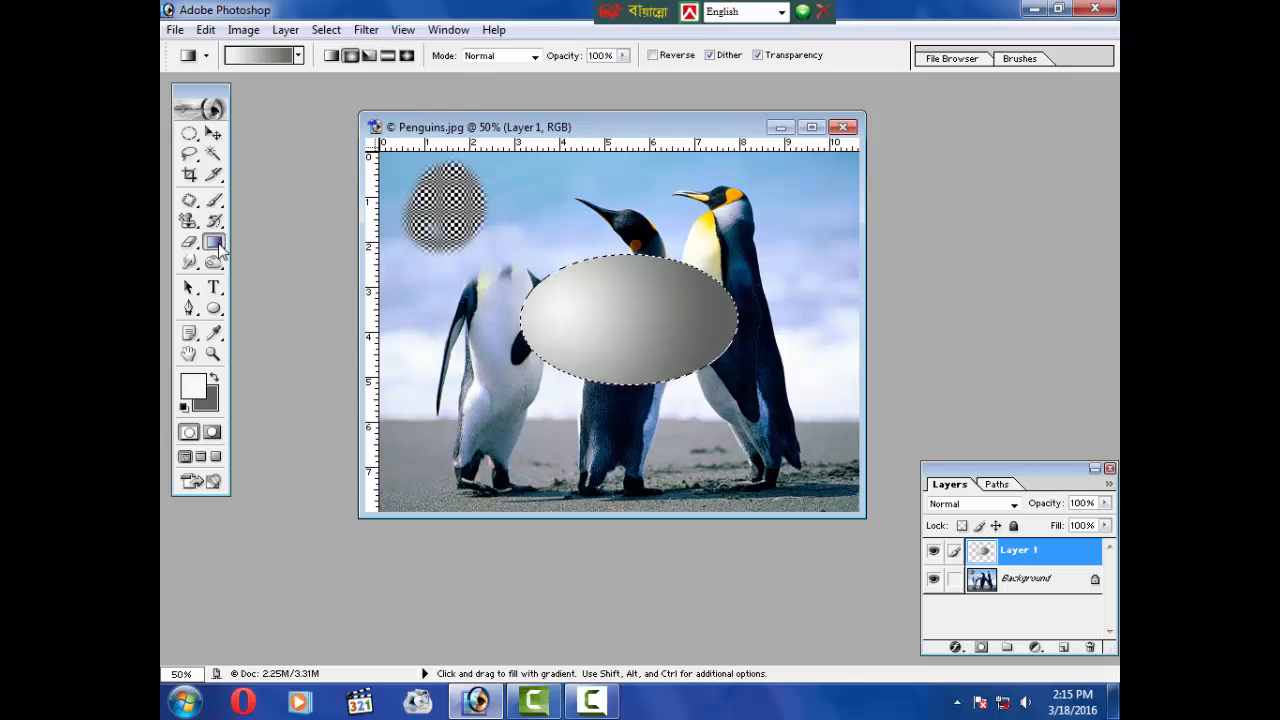
pyautogui.click(190, 263)
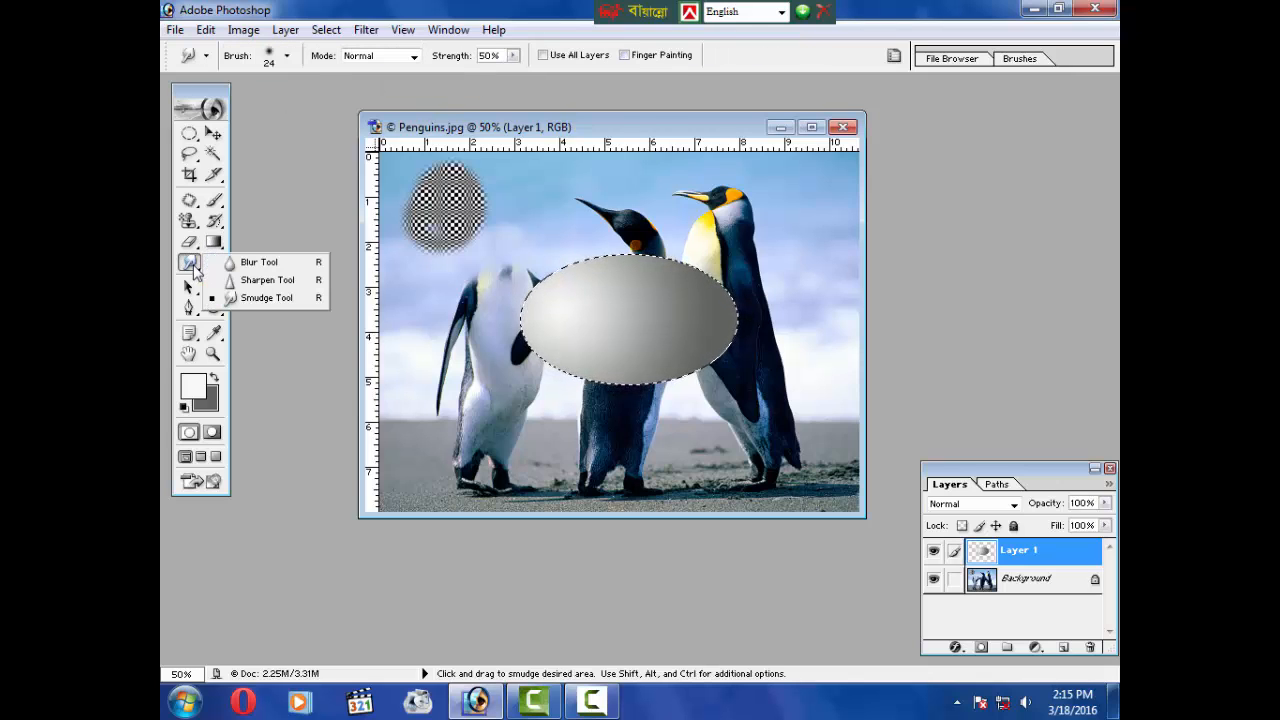
pyautogui.click(259, 263)
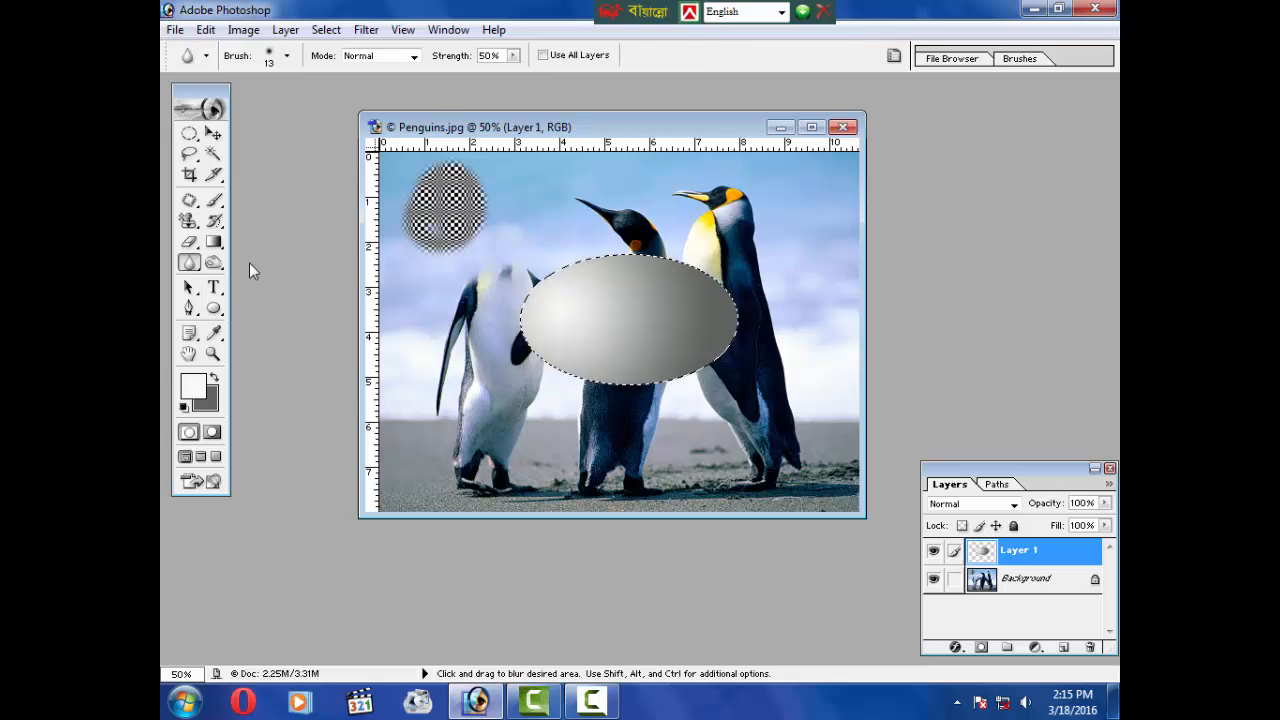
pyautogui.click(190, 263)
pyautogui.click(259, 263)
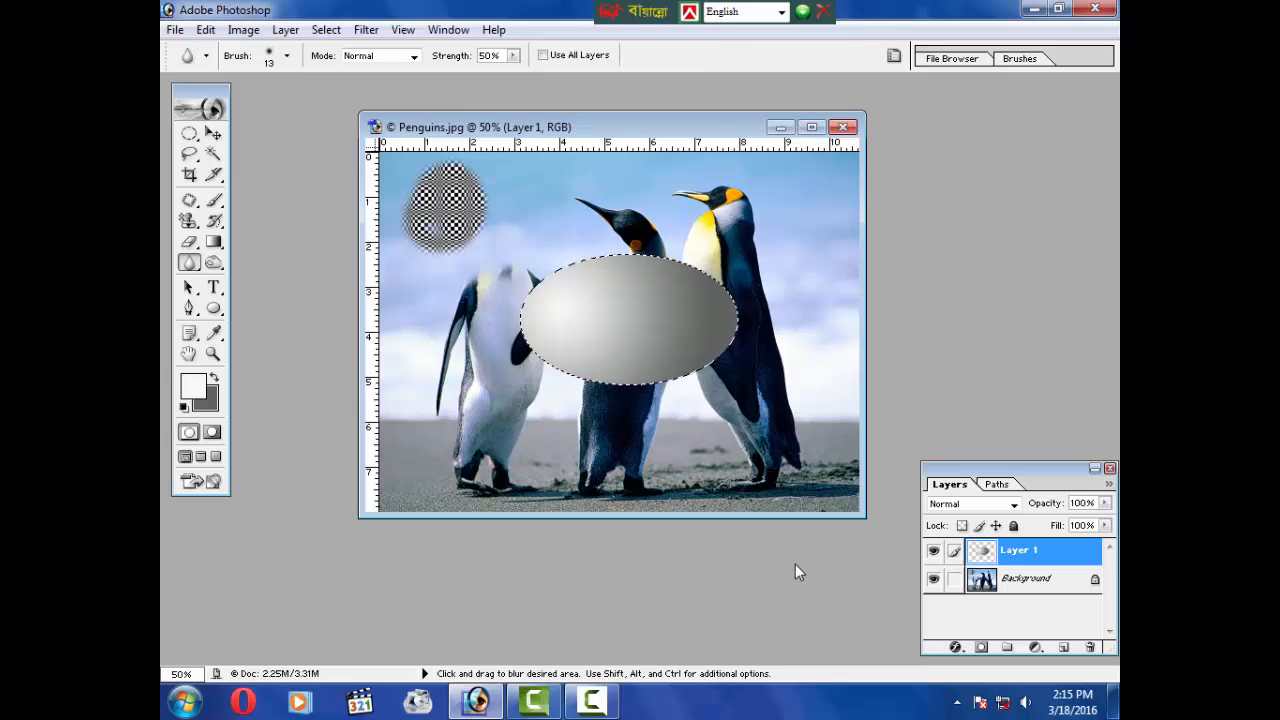
# Step: Delete Layer 1 with the gradient ellipse and deselect the ellipse
pyautogui.click(1090, 647)
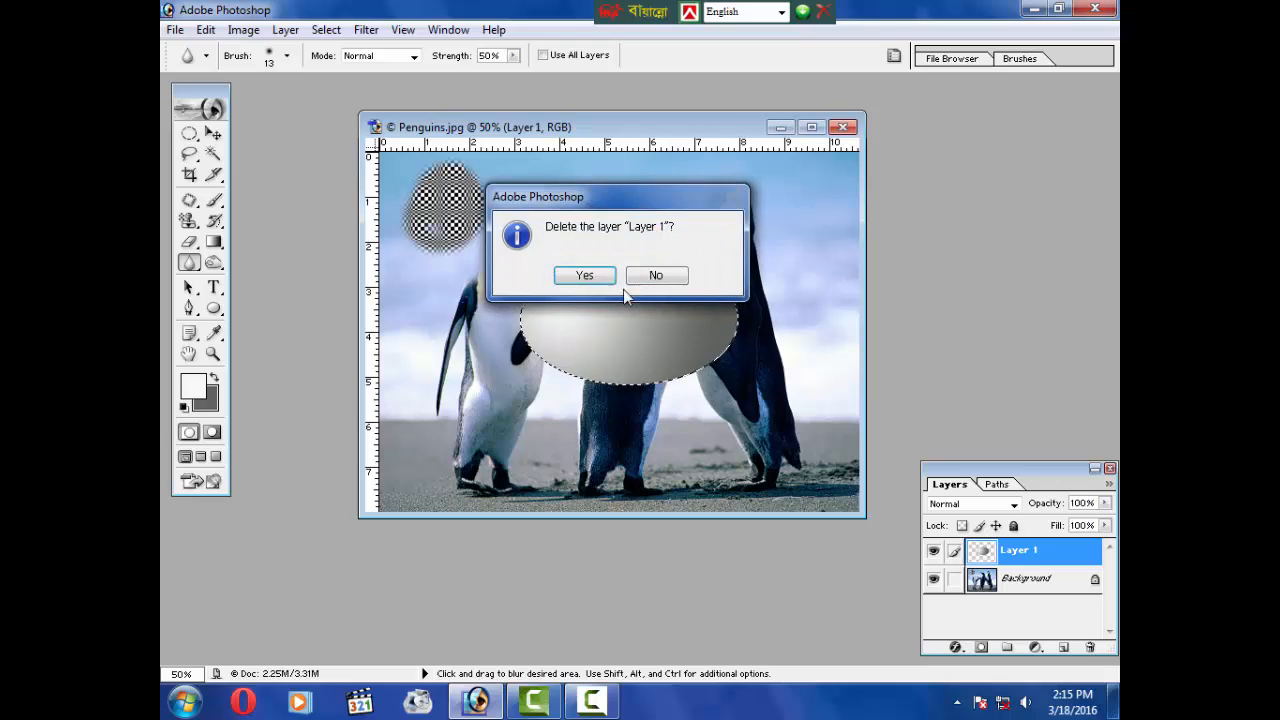
pyautogui.click(585, 275)
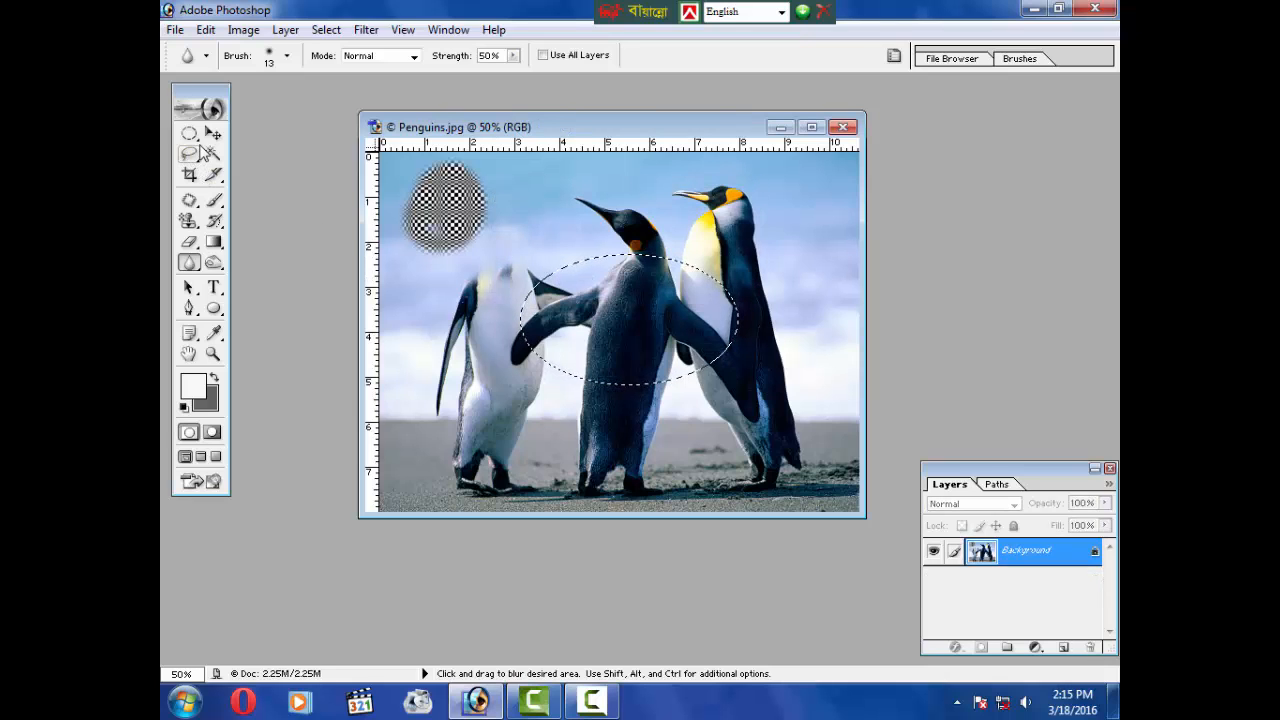
pyautogui.press('ctrl')
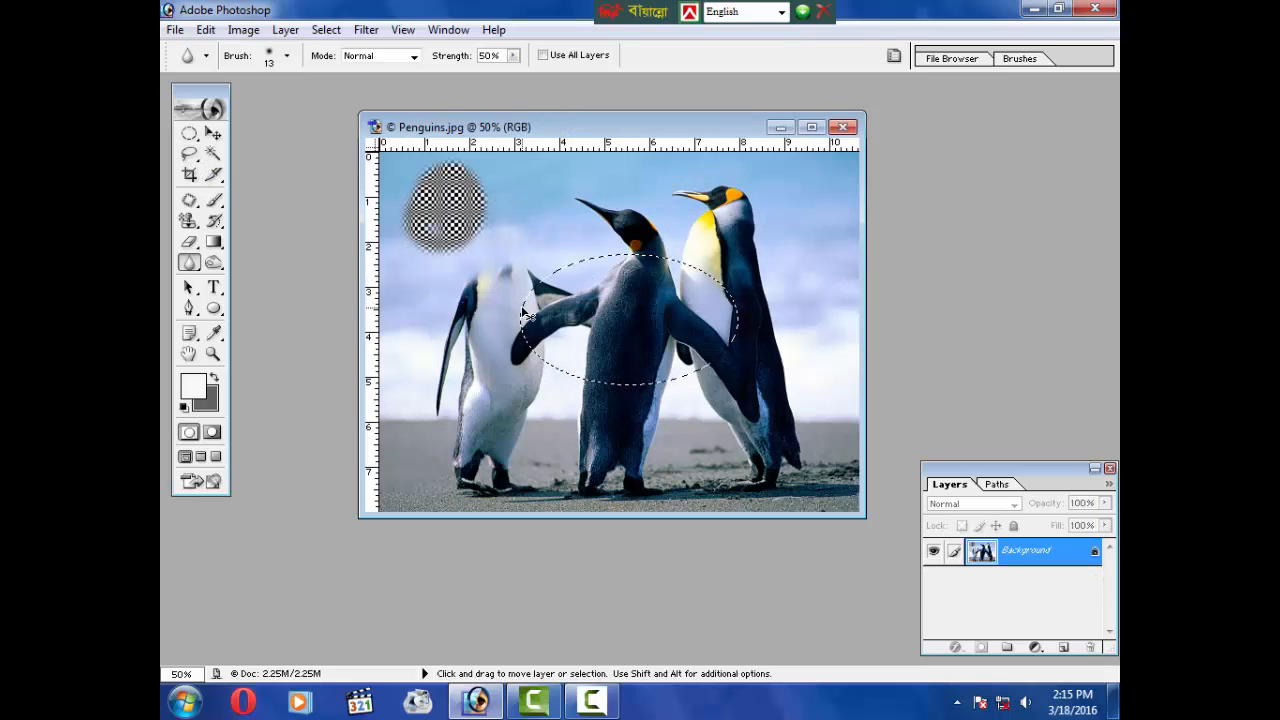
pyautogui.hotkey('ctrl', 'd')
pyautogui.click(196, 140)
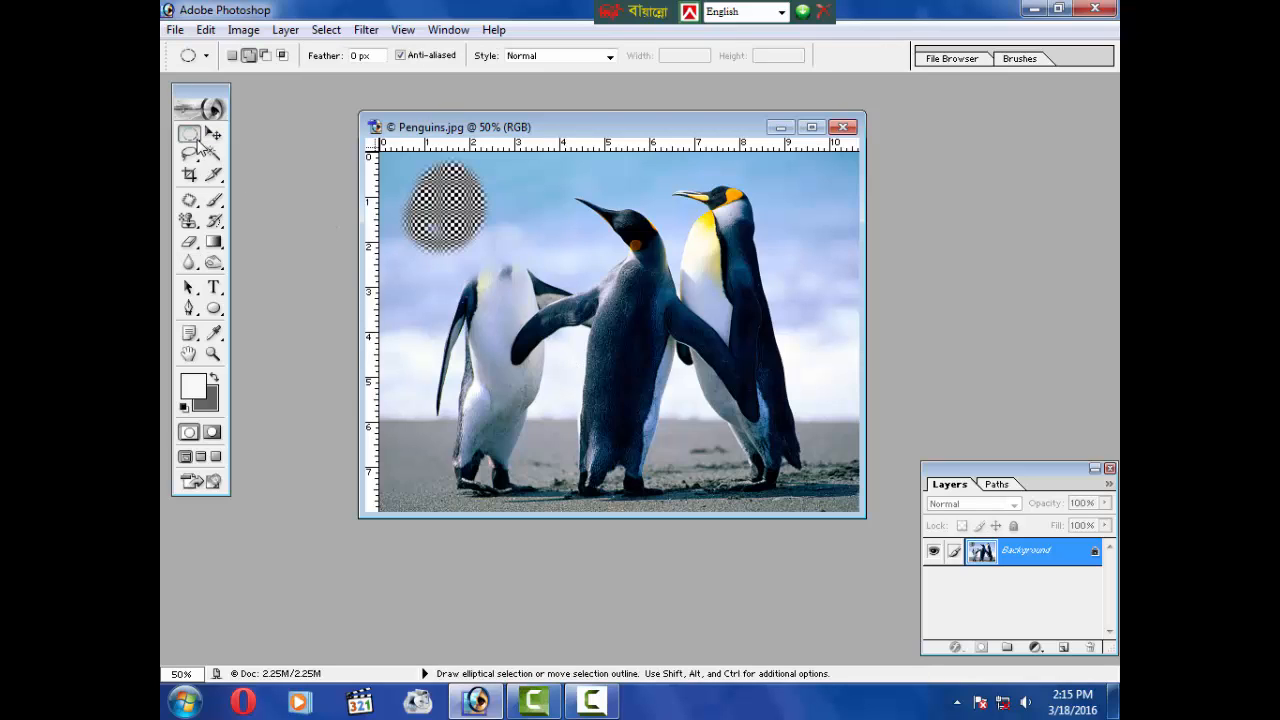
pyautogui.moveTo(412, 242); pyautogui.dragTo(394, 259)
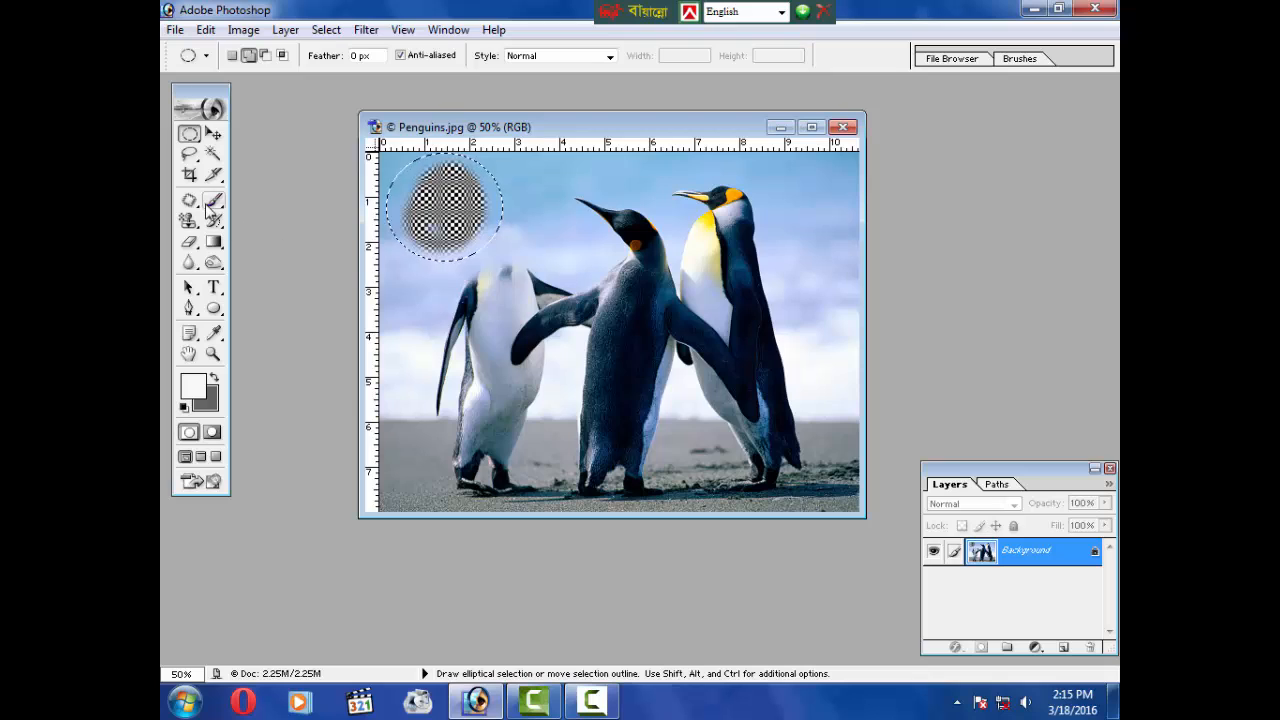
pyautogui.hotkey('ctrl', 'd')
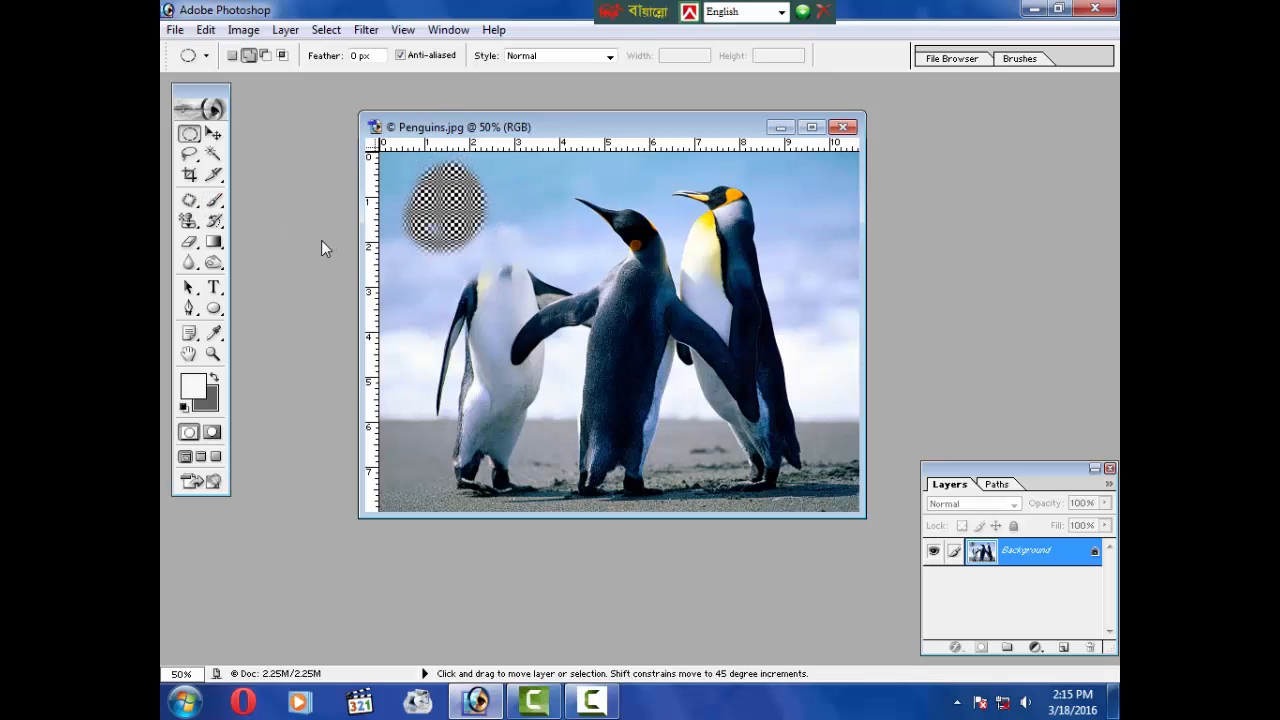
# Step: Try patching the checkered circle with the Patch tool and undo the attempt
pyautogui.click(190, 201)
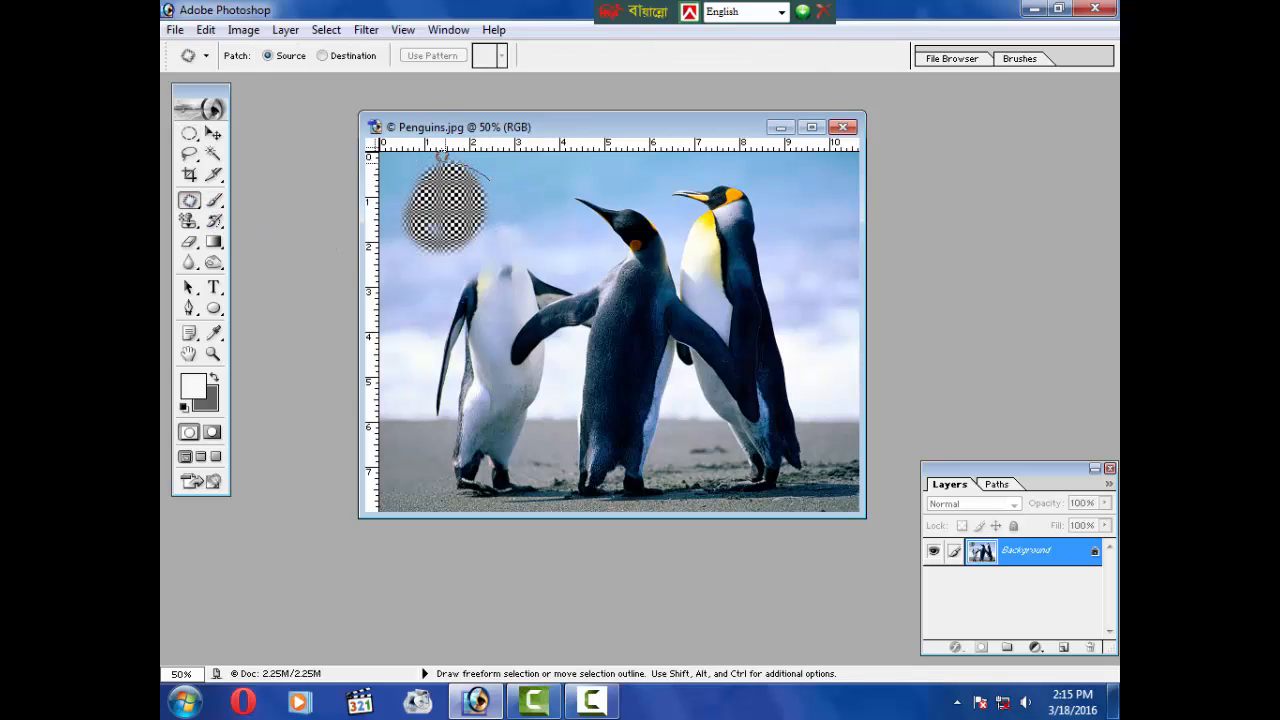
pyautogui.moveTo(440, 155)
pyautogui.mouseDown()
pyautogui.moveTo(430, 255)
pyautogui.moveTo(514, 180)
pyautogui.moveTo(462, 158)
pyautogui.mouseUp()
pyautogui.moveTo(460, 205)
pyautogui.mouseDown()
pyautogui.moveTo(552, 207)
pyautogui.moveTo(505, 210)
pyautogui.moveTo(515, 207)
pyautogui.mouseUp()
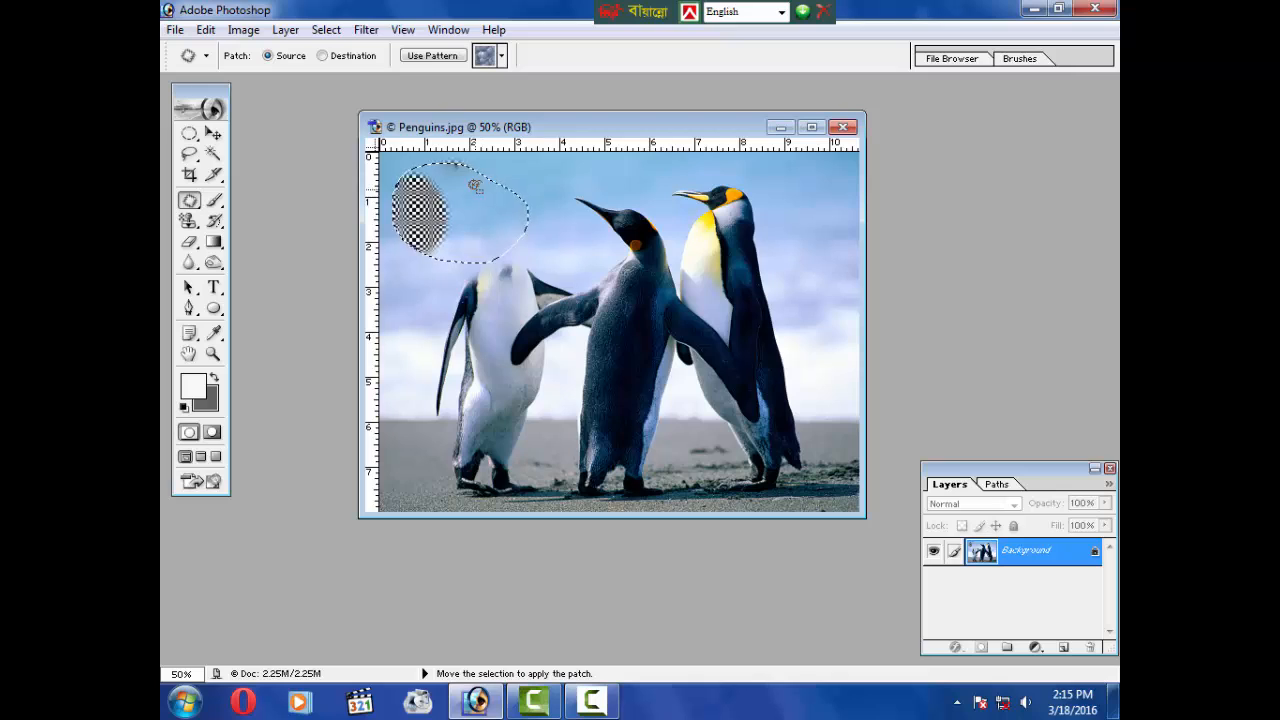
pyautogui.hotkey('ctrl', 'alt', 'z')
pyautogui.hotkey('ctrl', 'alt', 'z')
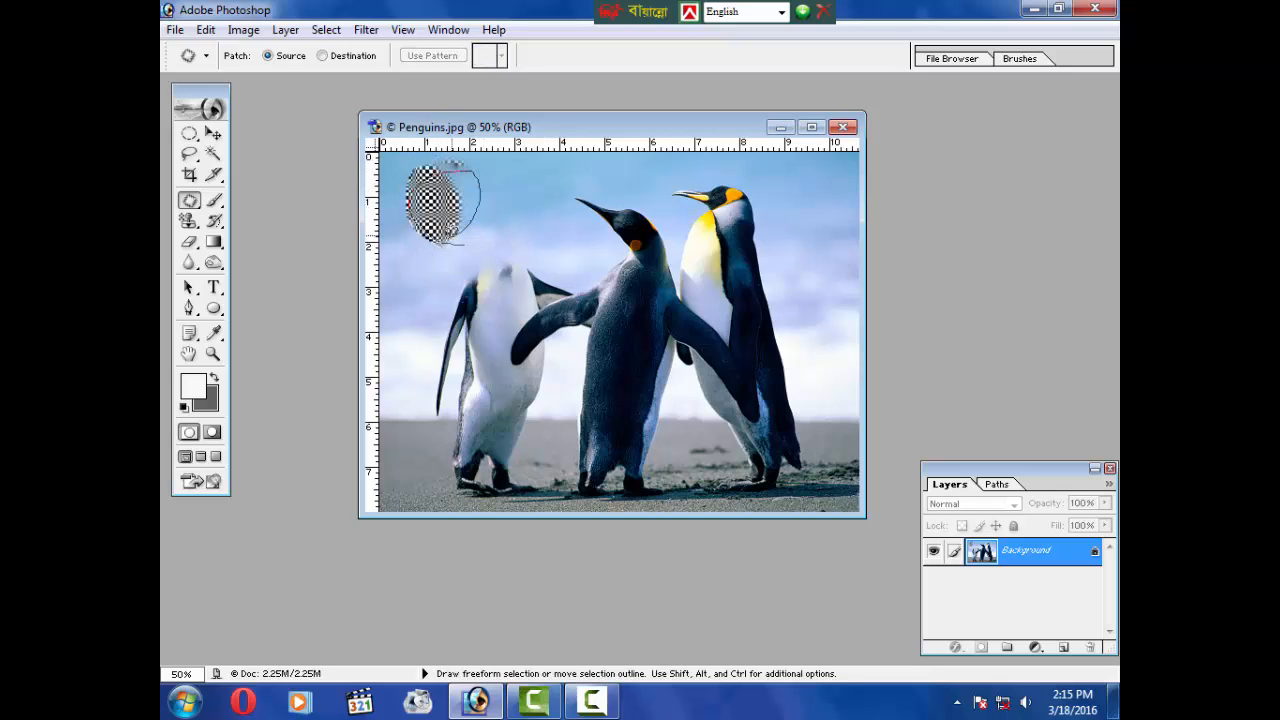
# Step: Remove the checkered circle from the sky by patching its parts with nearby sky using the Patch tool
pyautogui.moveTo(449, 243); pyautogui.dragTo(447, 241)
pyautogui.moveTo(452, 234); pyautogui.dragTo(508, 230)
pyautogui.click(441, 248)
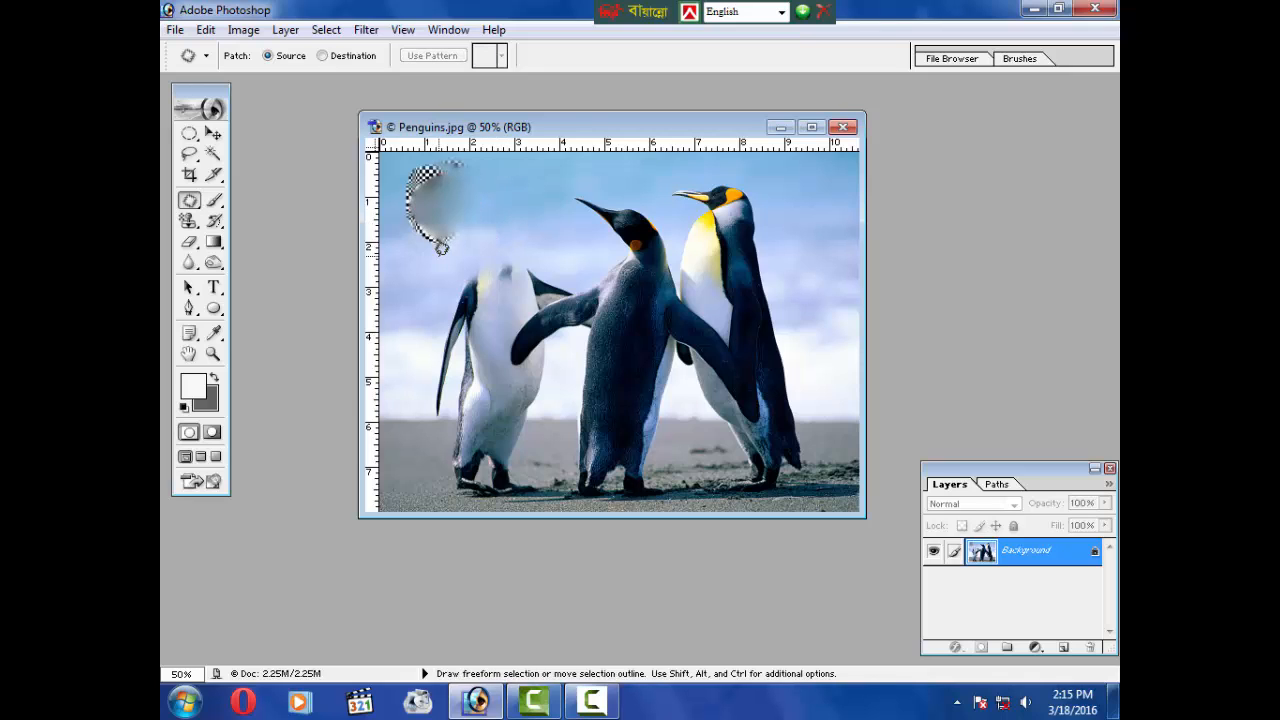
pyautogui.moveTo(438, 254); pyautogui.dragTo(432, 258)
pyautogui.moveTo(441, 228); pyautogui.dragTo(509, 220)
pyautogui.click(548, 233)
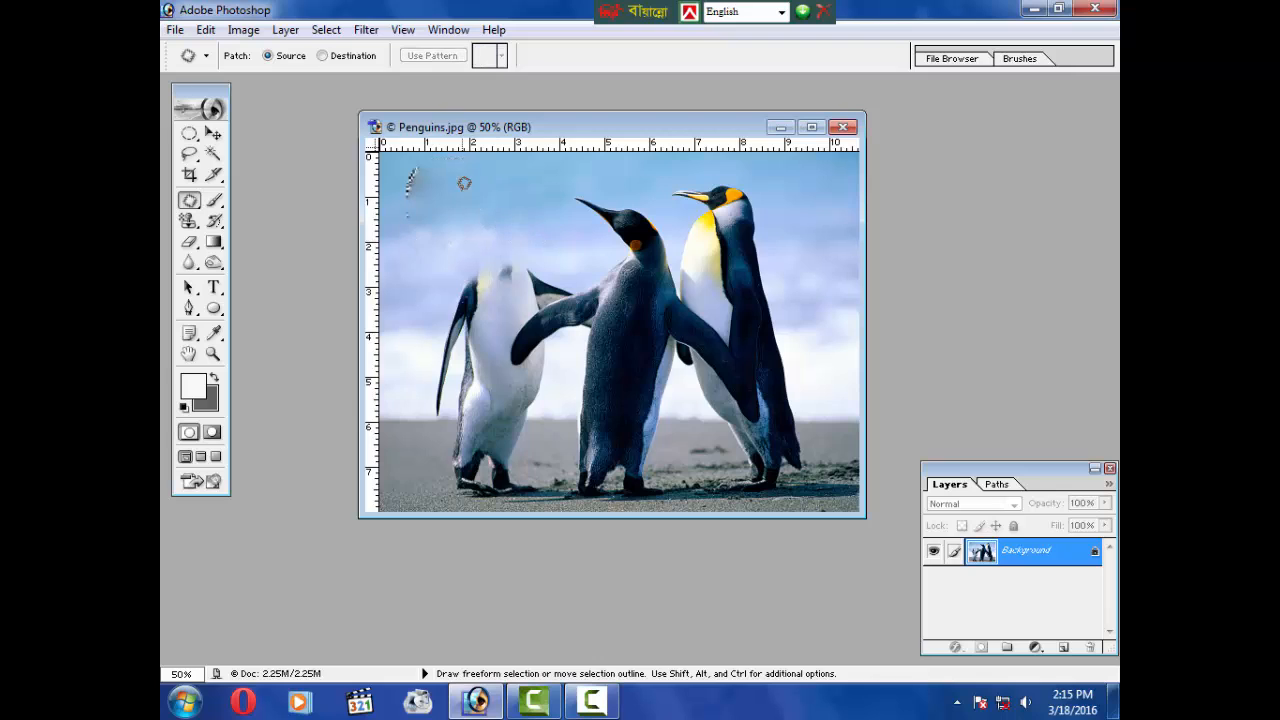
pyautogui.moveTo(405, 172)
pyautogui.mouseDown()
pyautogui.moveTo(421, 220)
pyautogui.moveTo(459, 160)
pyautogui.moveTo(442, 157)
pyautogui.moveTo(477, 193)
pyautogui.moveTo(507, 189)
pyautogui.moveTo(443, 219)
pyautogui.moveTo(417, 152)
pyautogui.moveTo(488, 218)
pyautogui.mouseUp()
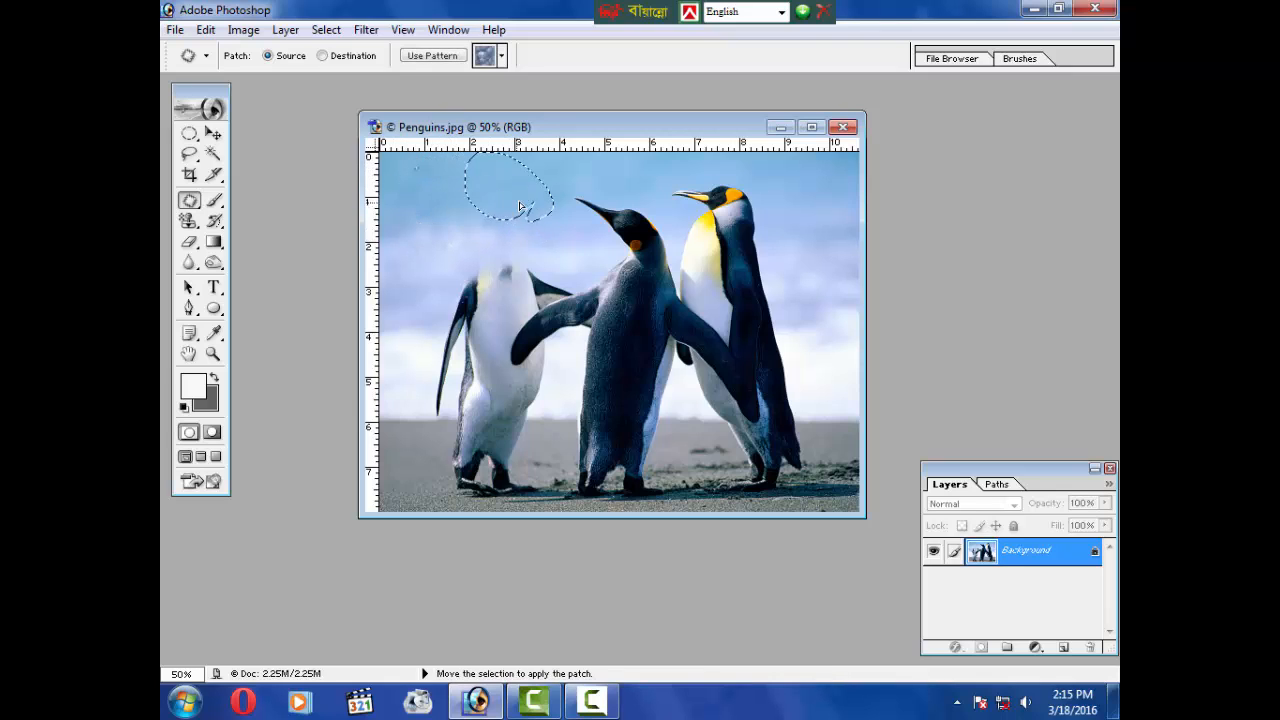
pyautogui.click(519, 219)
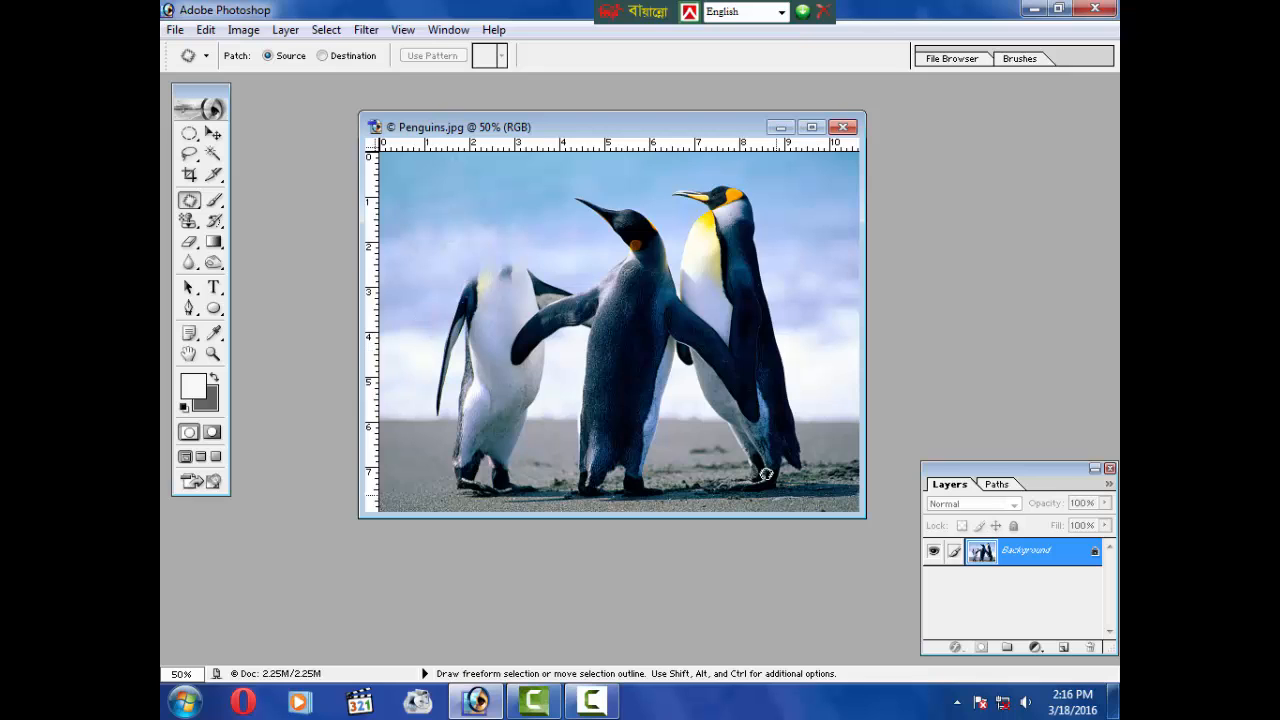
# Step: Convert the Background into a regular layer, keeping the default name Layer 0
pyautogui.doubleClick(1043, 566)
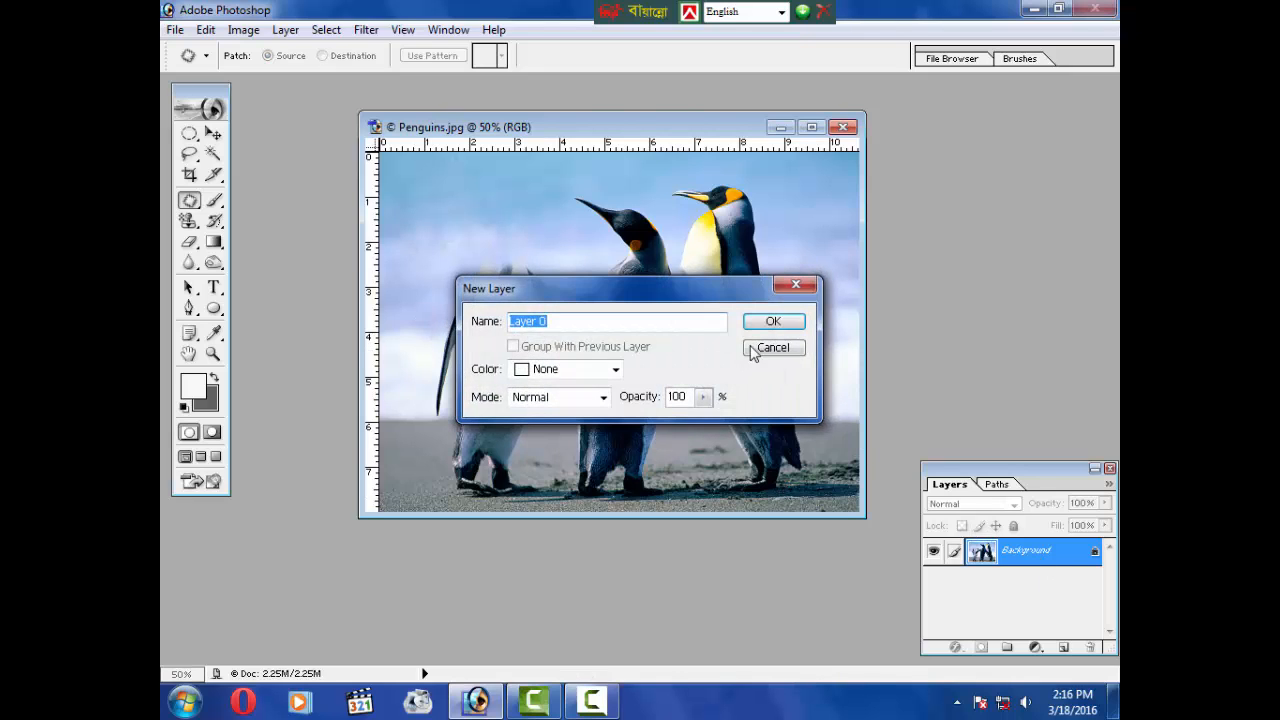
pyautogui.click(772, 321)
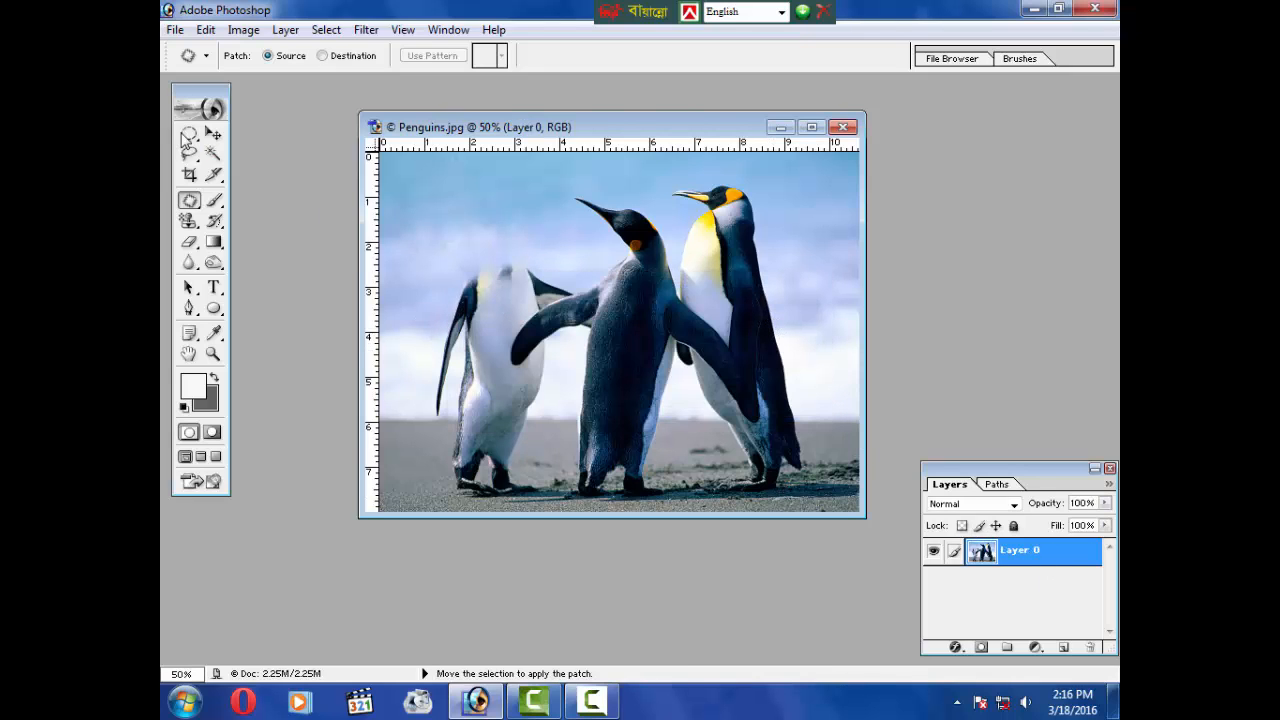
# Step: Select the Blur tool and set its brush master diameter to 394 px
pyautogui.hotkey('ctrl', 'a')
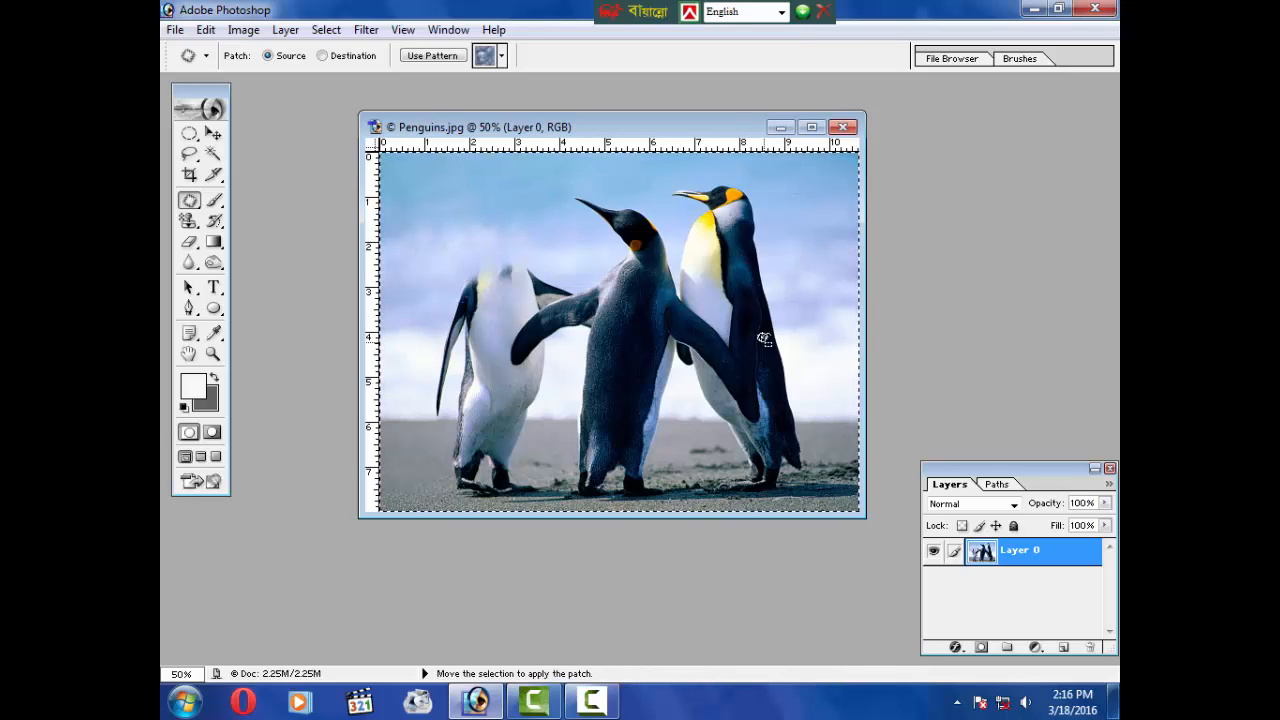
pyautogui.moveTo(188, 262); pyautogui.dragTo(257, 261)
pyautogui.rightClick(502, 270)
pyautogui.moveTo(535, 303); pyautogui.dragTo(574, 308)
pyautogui.hotkey('ctrl', 'd')
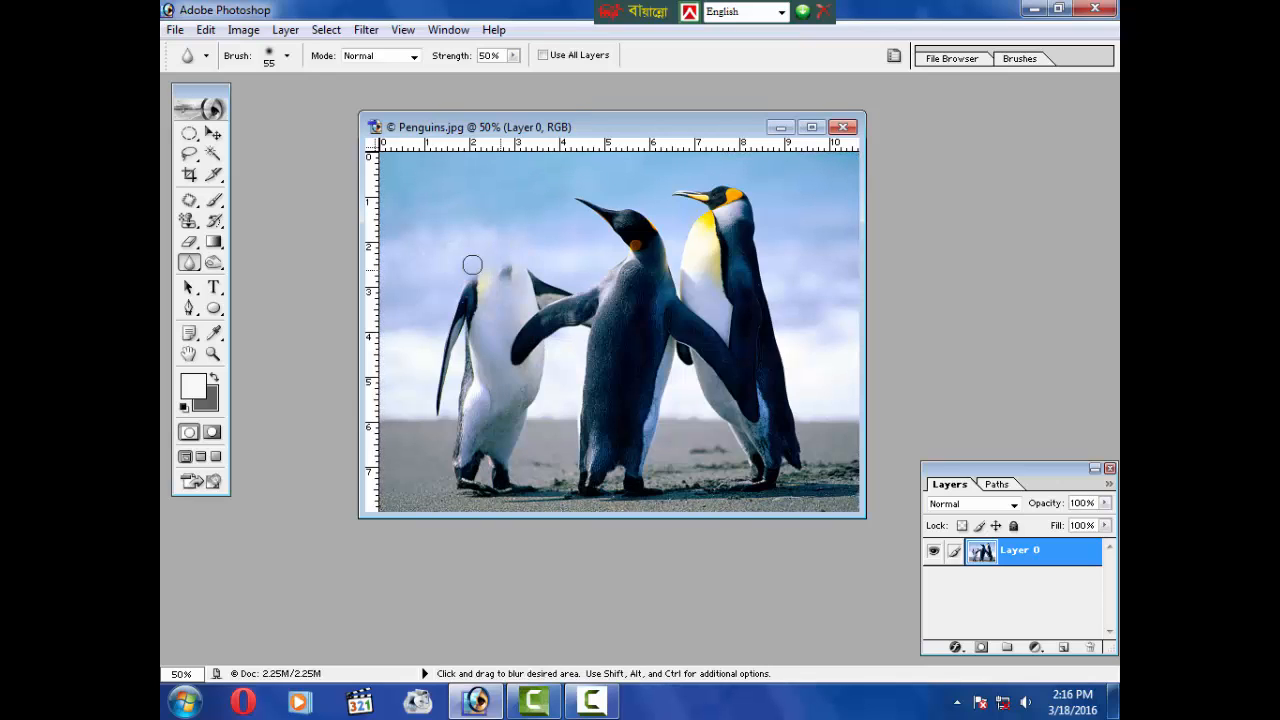
pyautogui.rightClick(187, 267)
pyautogui.click(260, 267)
pyautogui.rightClick(199, 261)
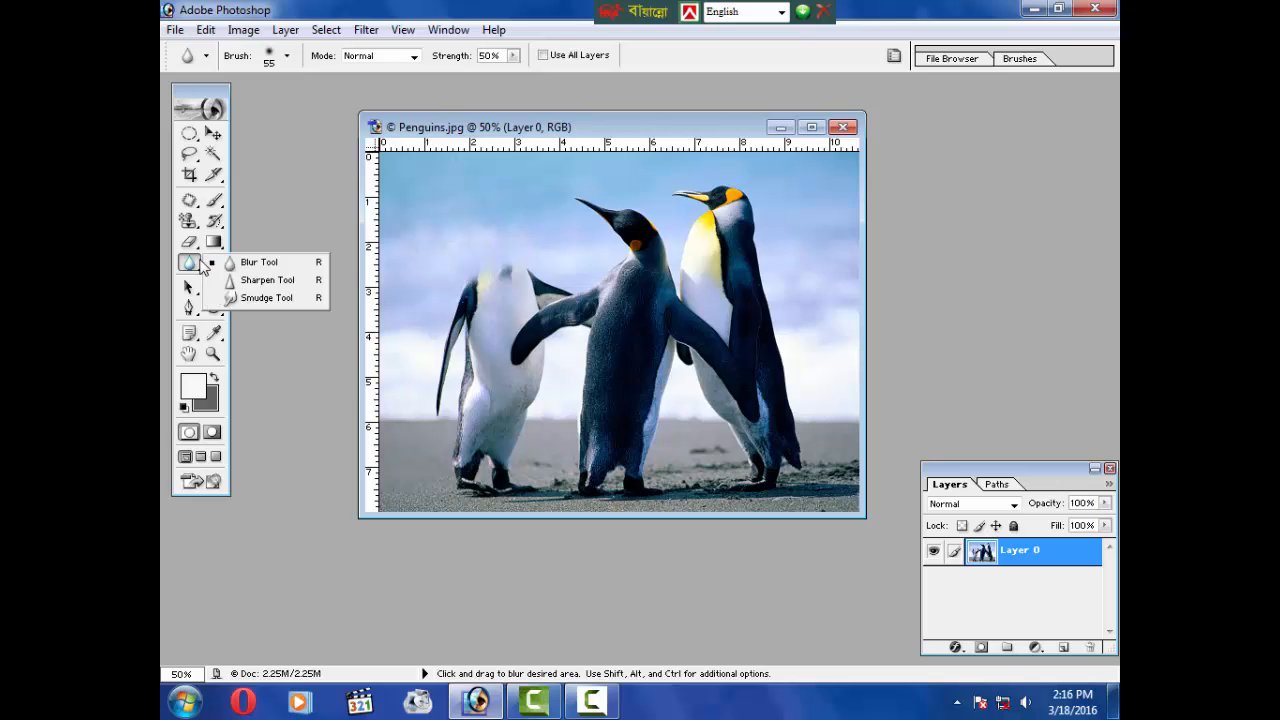
pyautogui.rightClick(421, 304)
pyautogui.moveTo(540, 330)
pyautogui.mouseDown()
pyautogui.moveTo(585, 338)
pyautogui.moveTo(516, 347)
pyautogui.moveTo(624, 342)
pyautogui.mouseUp()
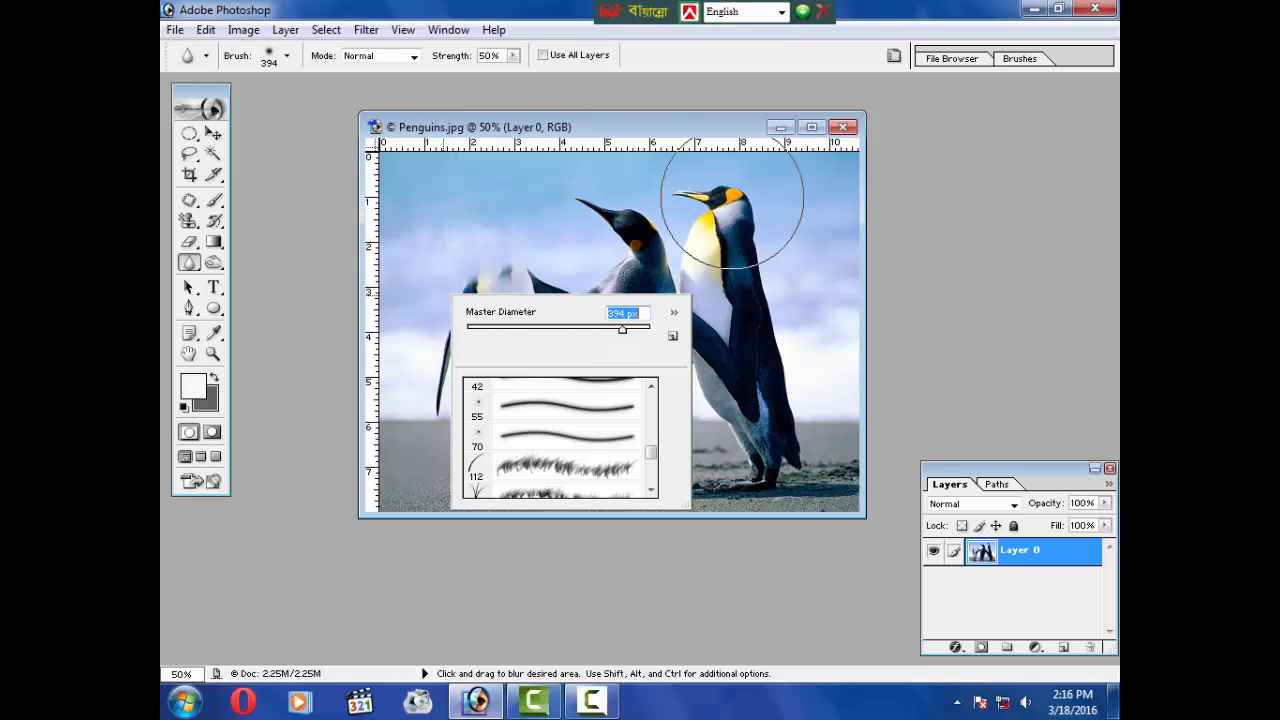
# Step: Maximize the image, zoom to 100%, and blur the two right-hand penguins with the Blur tool
pyautogui.click(811, 127)
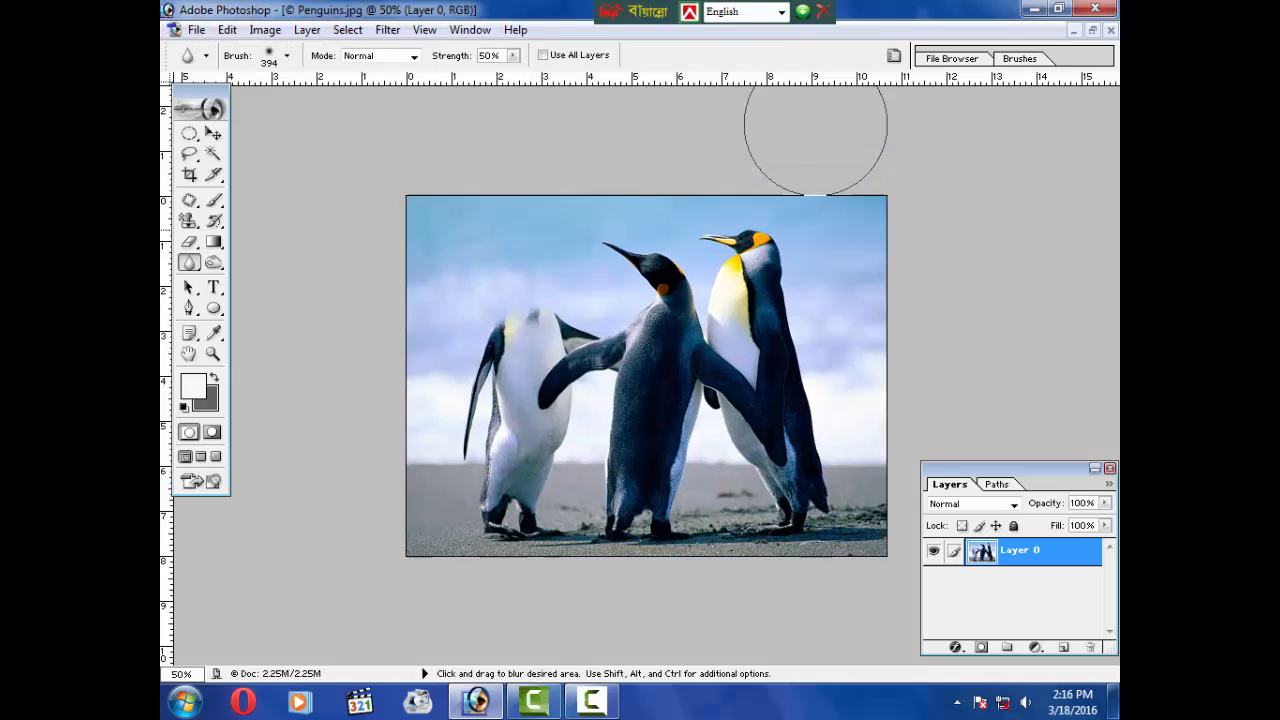
pyautogui.click(212, 353)
pyautogui.click(762, 263)
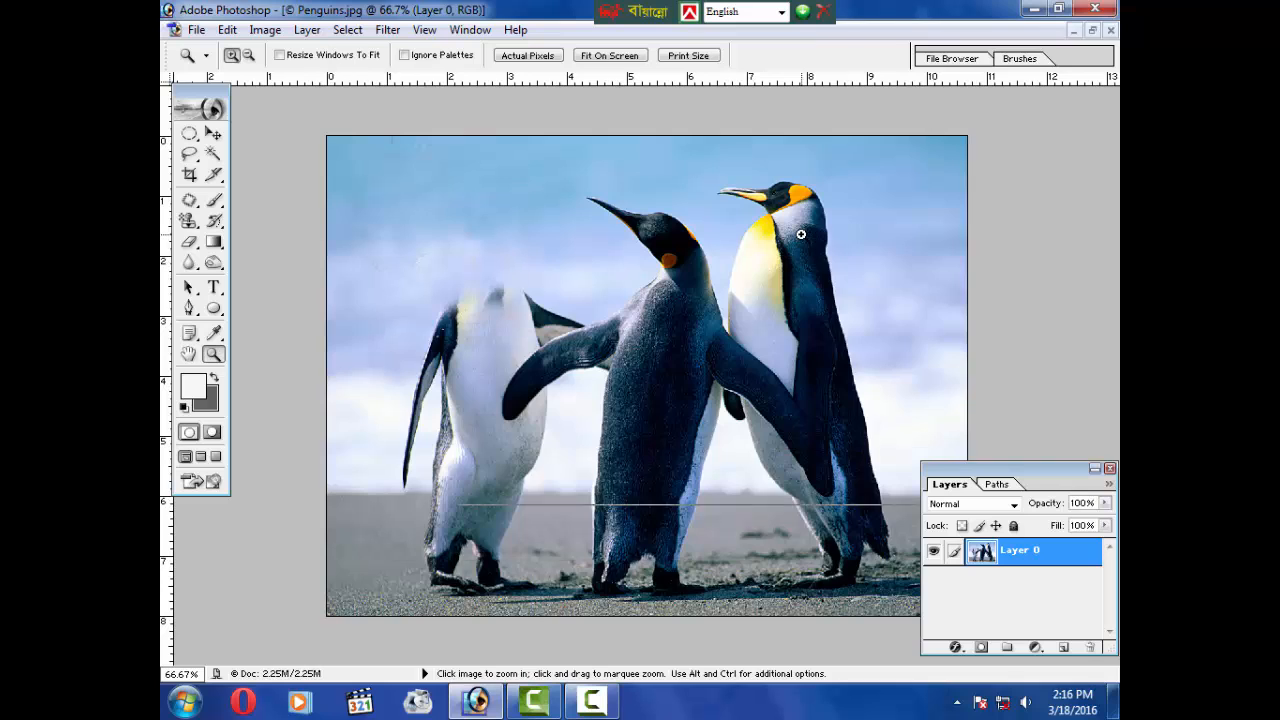
pyautogui.click(652, 315)
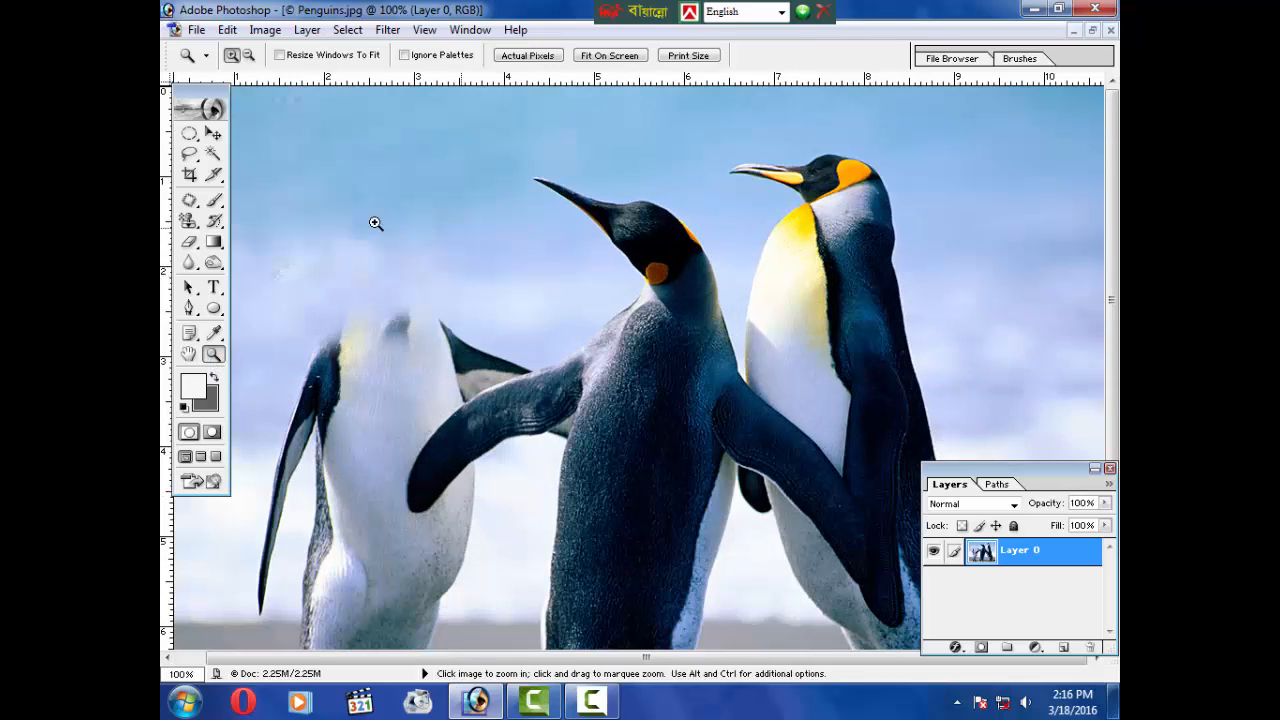
pyautogui.click(213, 308)
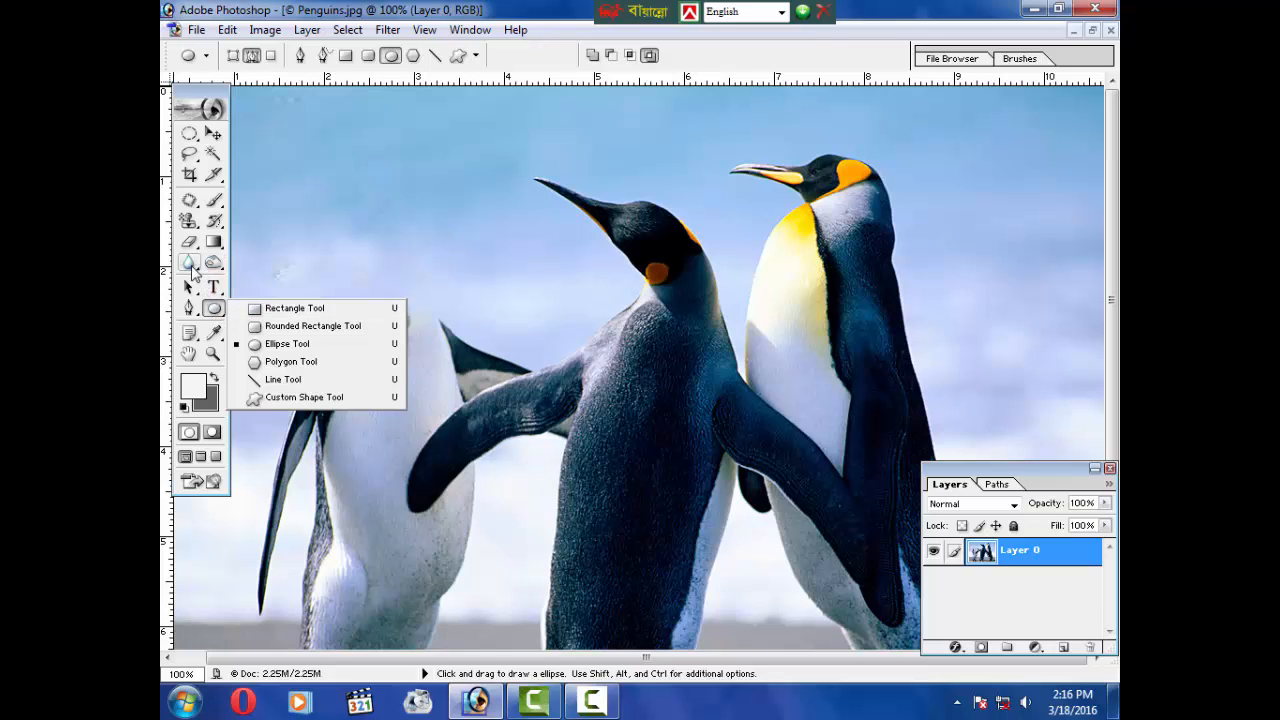
pyautogui.moveTo(189, 262); pyautogui.dragTo(252, 261)
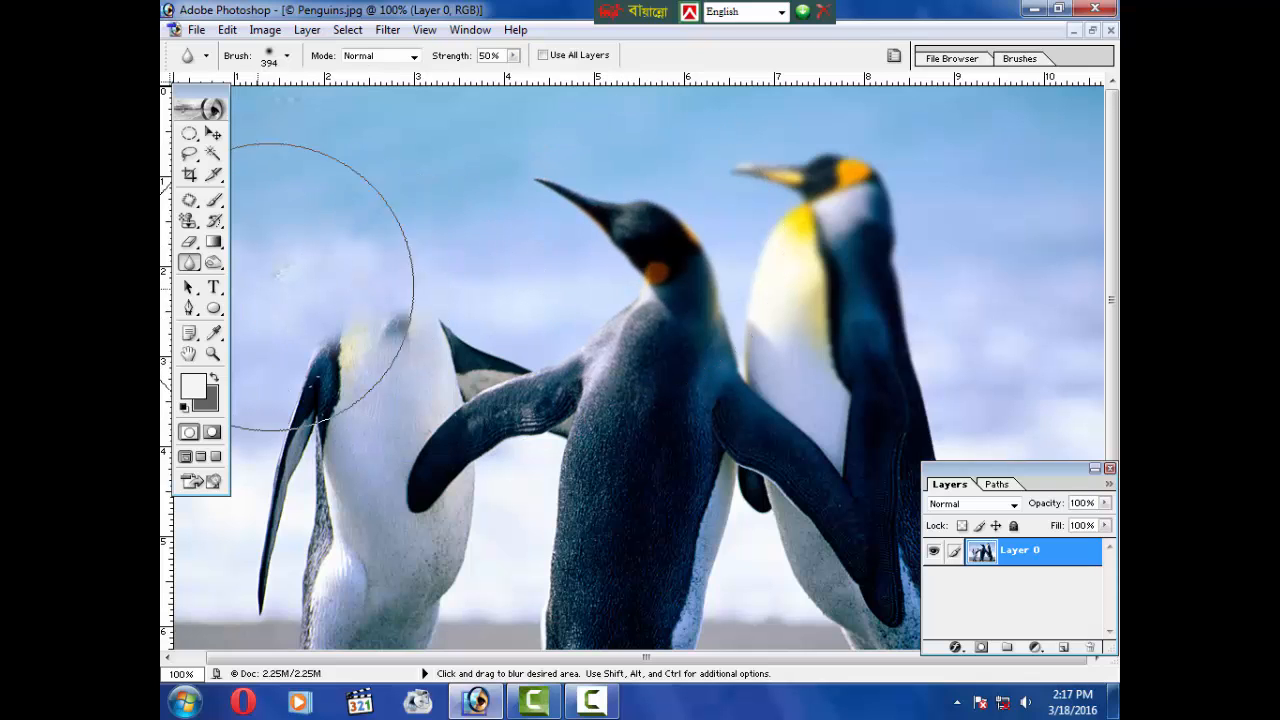
# Step: Reduce the Blur tool's brush master diameter to 20 px
pyautogui.rightClick(194, 271)
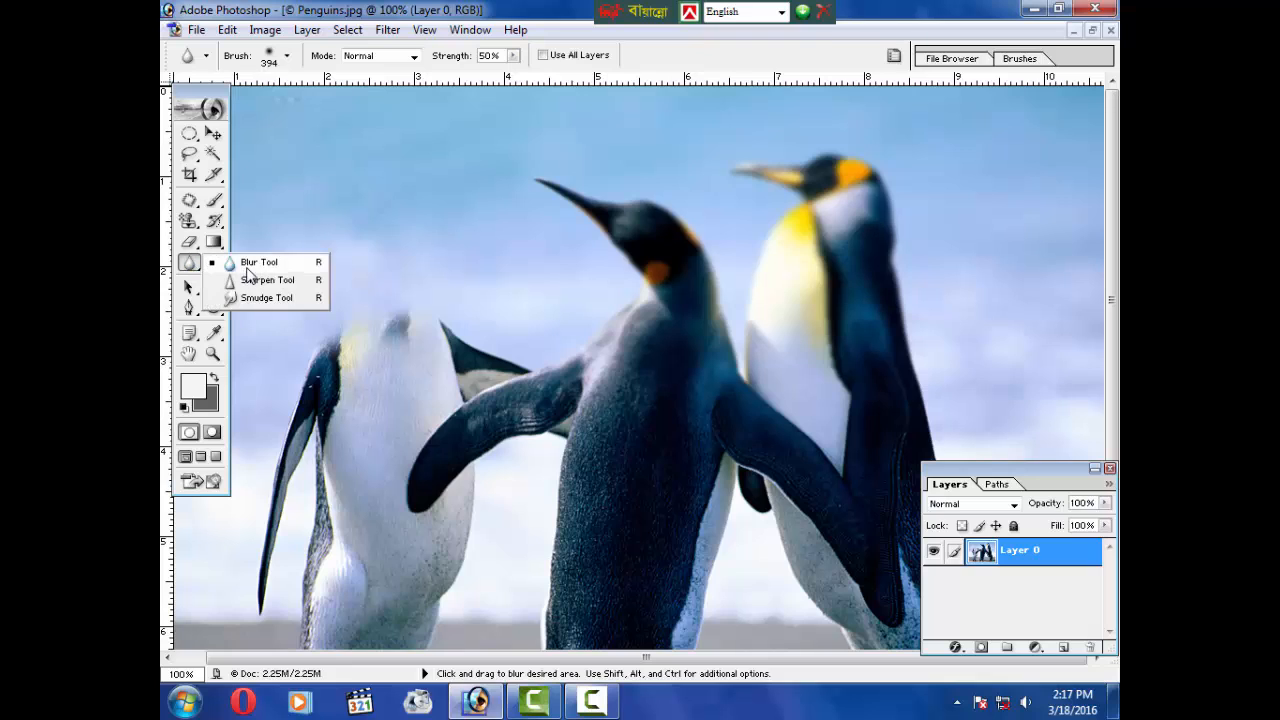
pyautogui.click(247, 263)
pyautogui.rightClick(450, 264)
pyautogui.moveTo(491, 296)
pyautogui.mouseDown()
pyautogui.moveTo(517, 300)
pyautogui.moveTo(493, 301)
pyautogui.mouseUp()
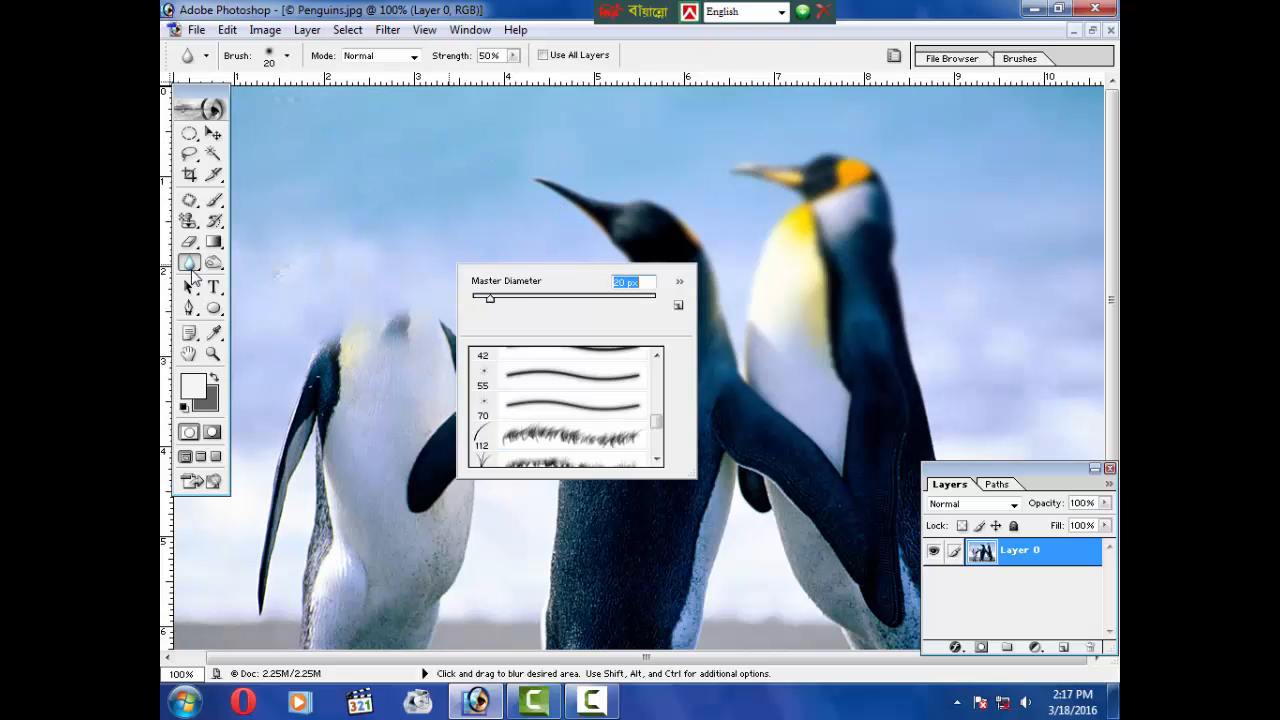
# Step: Switch to the Sharpen tool, resize its brush, and sharpen a small area near the middle penguin's head
pyautogui.rightClick(193, 276)
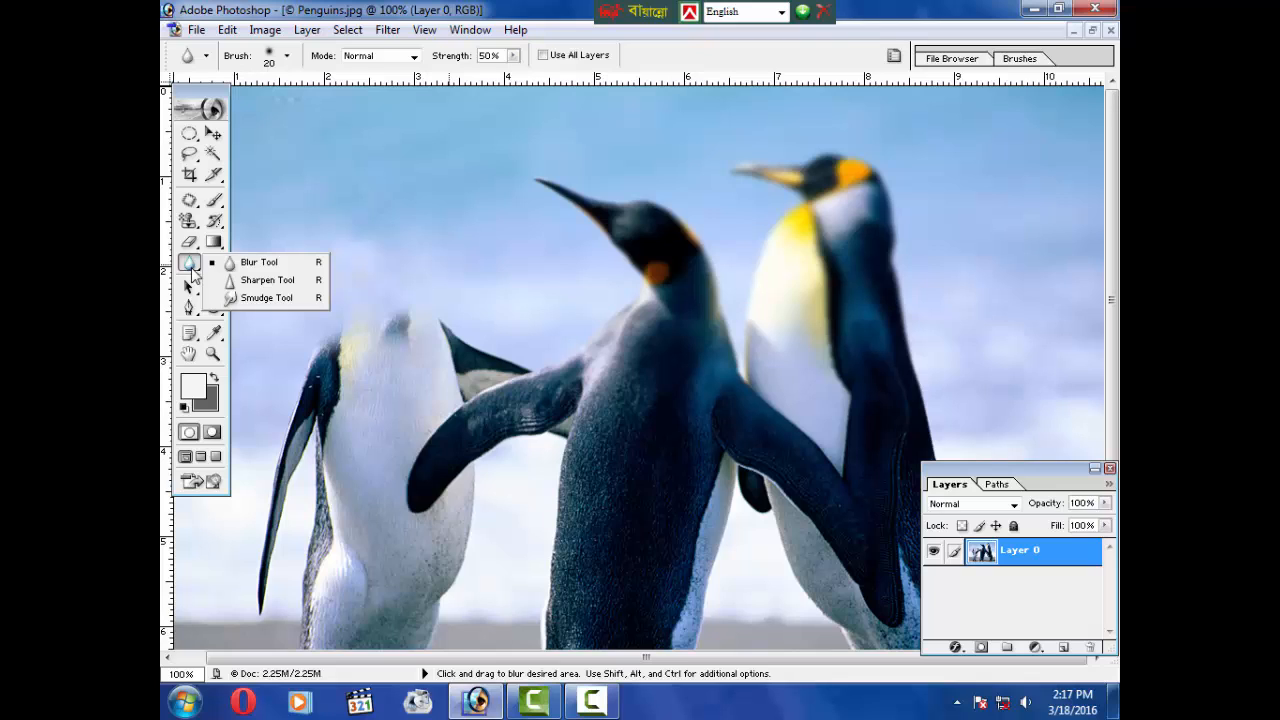
pyautogui.click(268, 281)
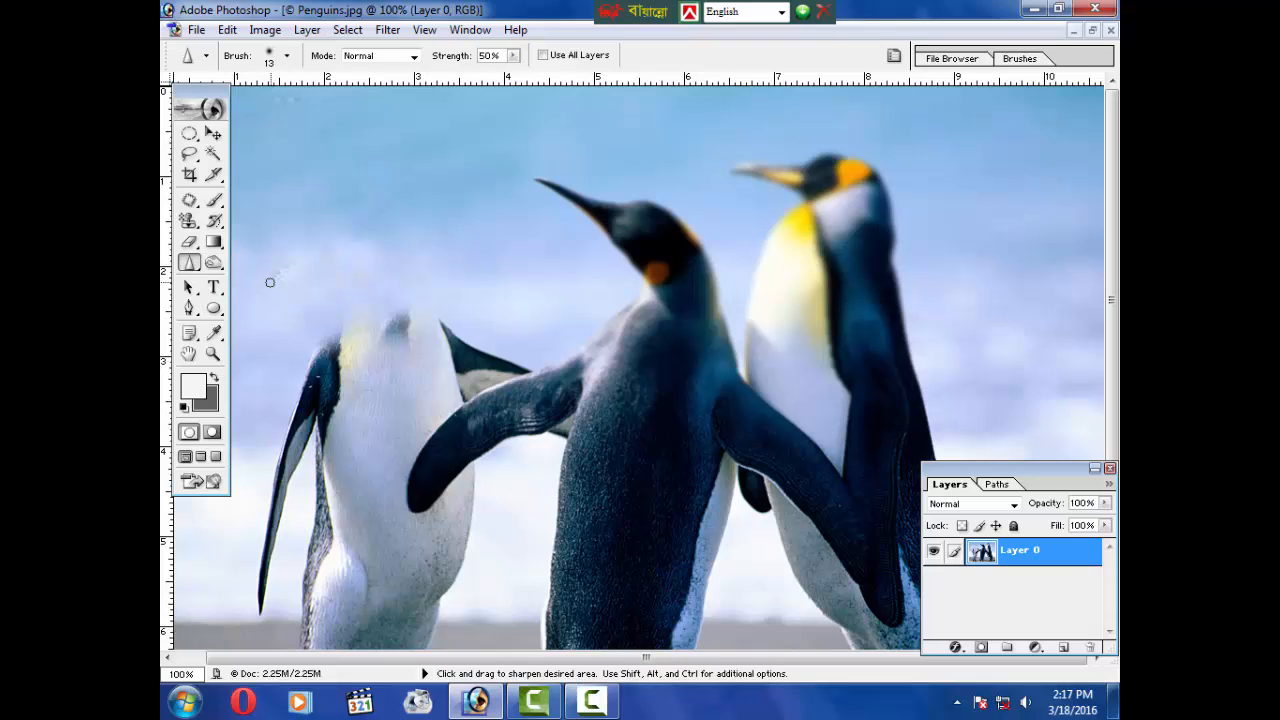
pyautogui.rightClick(378, 254)
pyautogui.moveTo(430, 286); pyautogui.dragTo(471, 286)
pyautogui.moveTo(662, 215)
pyautogui.mouseDown()
pyautogui.moveTo(646, 243)
pyautogui.moveTo(603, 206)
pyautogui.moveTo(642, 241)
pyautogui.moveTo(613, 210)
pyautogui.moveTo(644, 223)
pyautogui.moveTo(682, 271)
pyautogui.moveTo(658, 232)
pyautogui.moveTo(668, 285)
pyautogui.moveTo(654, 243)
pyautogui.mouseUp()
pyautogui.press('ctrl')
# Step: Select the Smudge tool and set its brush diameter to 78 px
pyautogui.moveTo(189, 264); pyautogui.dragTo(255, 296)
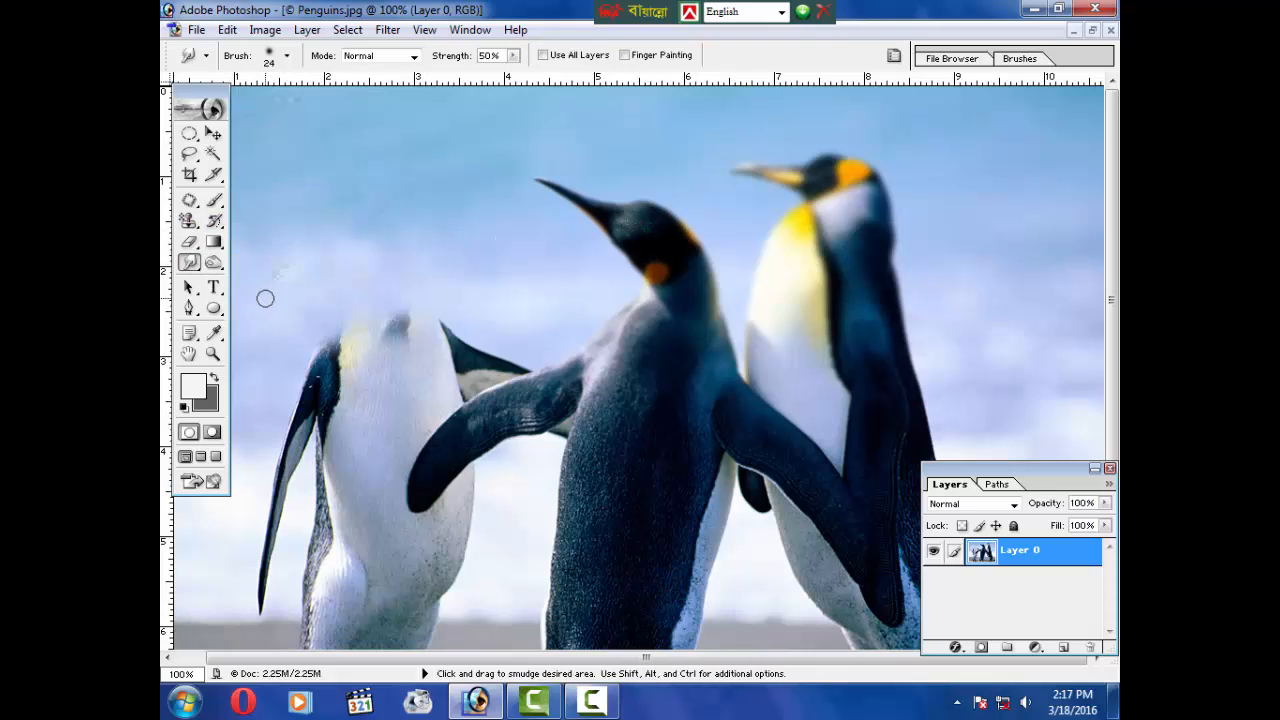
pyautogui.rightClick(316, 210)
pyautogui.moveTo(357, 246); pyautogui.dragTo(396, 249)
pyautogui.press('Return')
pyautogui.rightClick(190, 263)
pyautogui.click(230, 296)
pyautogui.click(212, 263)
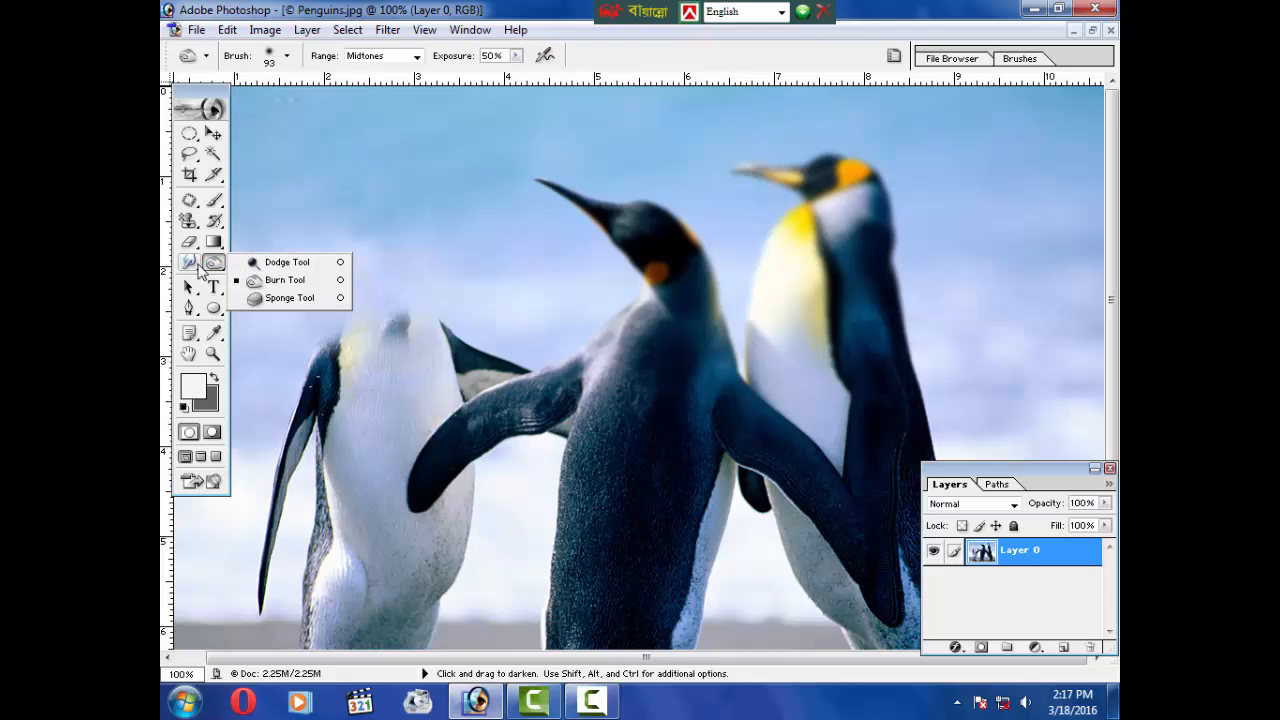
pyautogui.click(190, 263)
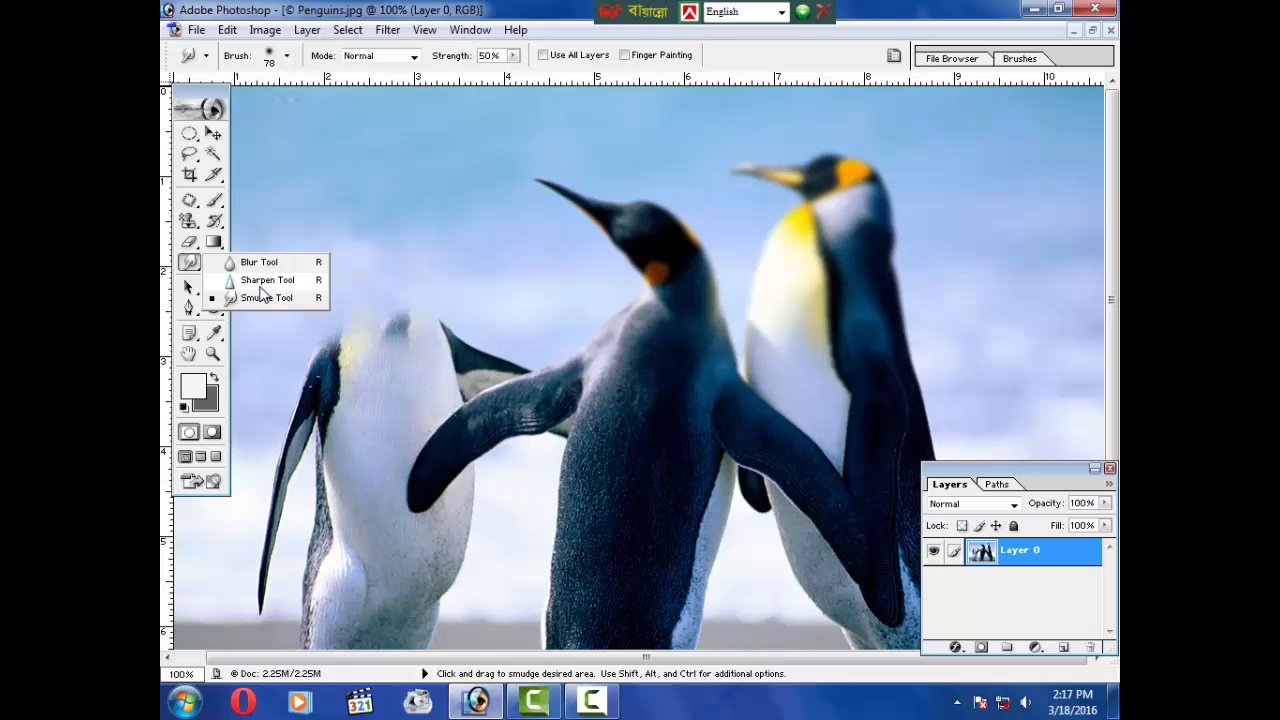
pyautogui.click(262, 291)
# Step: Smudge the left penguin's flipper and head outward into the surrounding sky with the Smudge tool
pyautogui.moveTo(275, 287)
pyautogui.mouseDown()
pyautogui.moveTo(404, 411)
pyautogui.moveTo(376, 401)
pyautogui.moveTo(367, 435)
pyautogui.moveTo(331, 446)
pyautogui.moveTo(327, 382)
pyautogui.moveTo(343, 421)
pyautogui.moveTo(317, 406)
pyautogui.moveTo(301, 353)
pyautogui.moveTo(326, 430)
pyautogui.mouseUp()
pyautogui.click(189, 263)
pyautogui.click(255, 297)
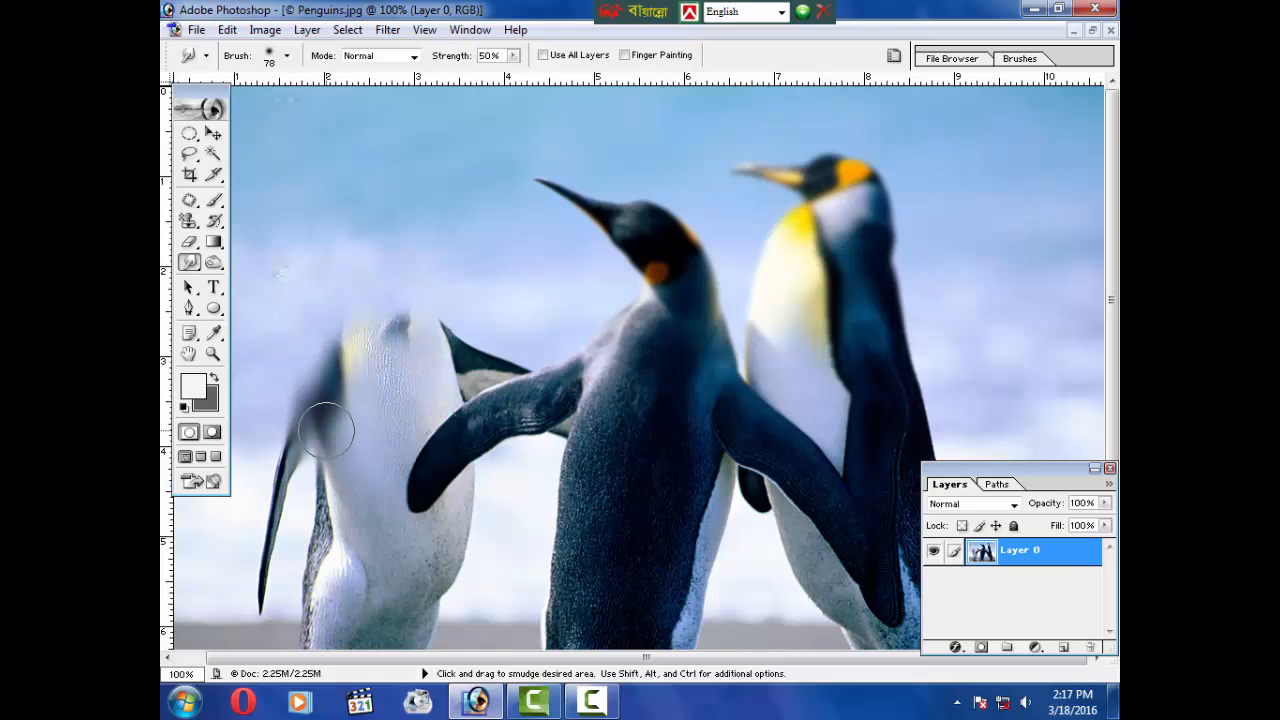
pyautogui.click(189, 263)
pyautogui.click(245, 264)
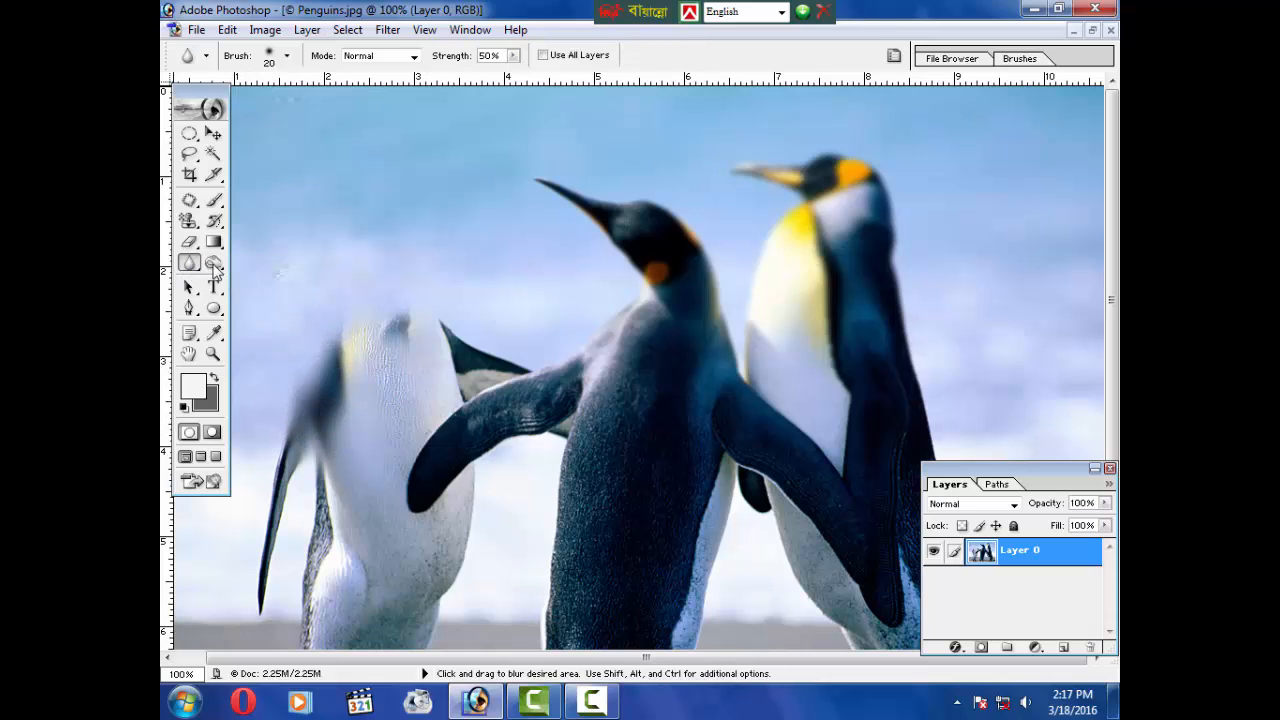
pyautogui.click(189, 263)
pyautogui.click(255, 295)
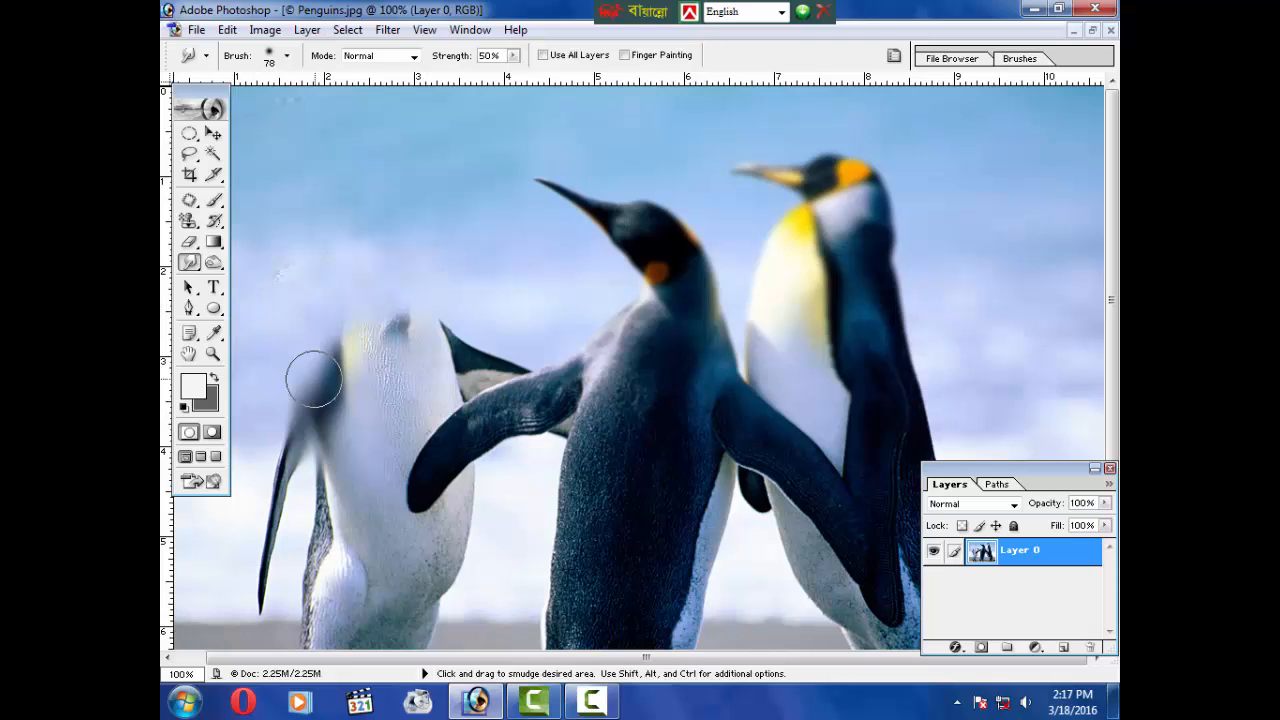
pyautogui.moveTo(314, 378)
pyautogui.mouseDown()
pyautogui.moveTo(323, 300)
pyautogui.moveTo(328, 377)
pyautogui.moveTo(348, 322)
pyautogui.moveTo(407, 341)
pyautogui.moveTo(426, 283)
pyautogui.moveTo(387, 383)
pyautogui.moveTo(378, 359)
pyautogui.moveTo(395, 295)
pyautogui.moveTo(392, 332)
pyautogui.moveTo(374, 331)
pyautogui.moveTo(393, 281)
pyautogui.moveTo(440, 343)
pyautogui.moveTo(455, 261)
pyautogui.moveTo(463, 349)
pyautogui.moveTo(500, 271)
pyautogui.moveTo(405, 341)
pyautogui.moveTo(382, 244)
pyautogui.moveTo(359, 325)
pyautogui.moveTo(337, 250)
pyautogui.moveTo(352, 320)
pyautogui.moveTo(365, 248)
pyautogui.moveTo(417, 291)
pyautogui.mouseUp()
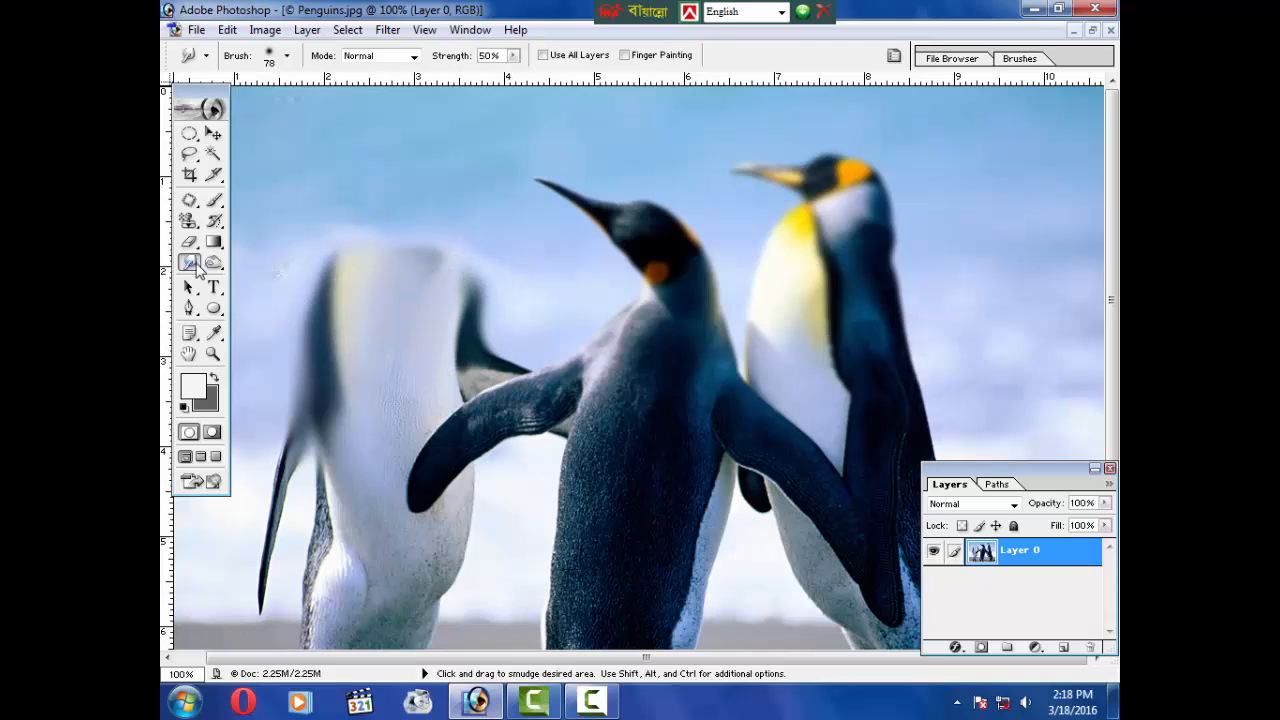
# Step: Switch to the Sharpen tool with an 88 px brush and sharpen across the left penguin's body
pyautogui.moveTo(197, 269); pyautogui.dragTo(258, 280)
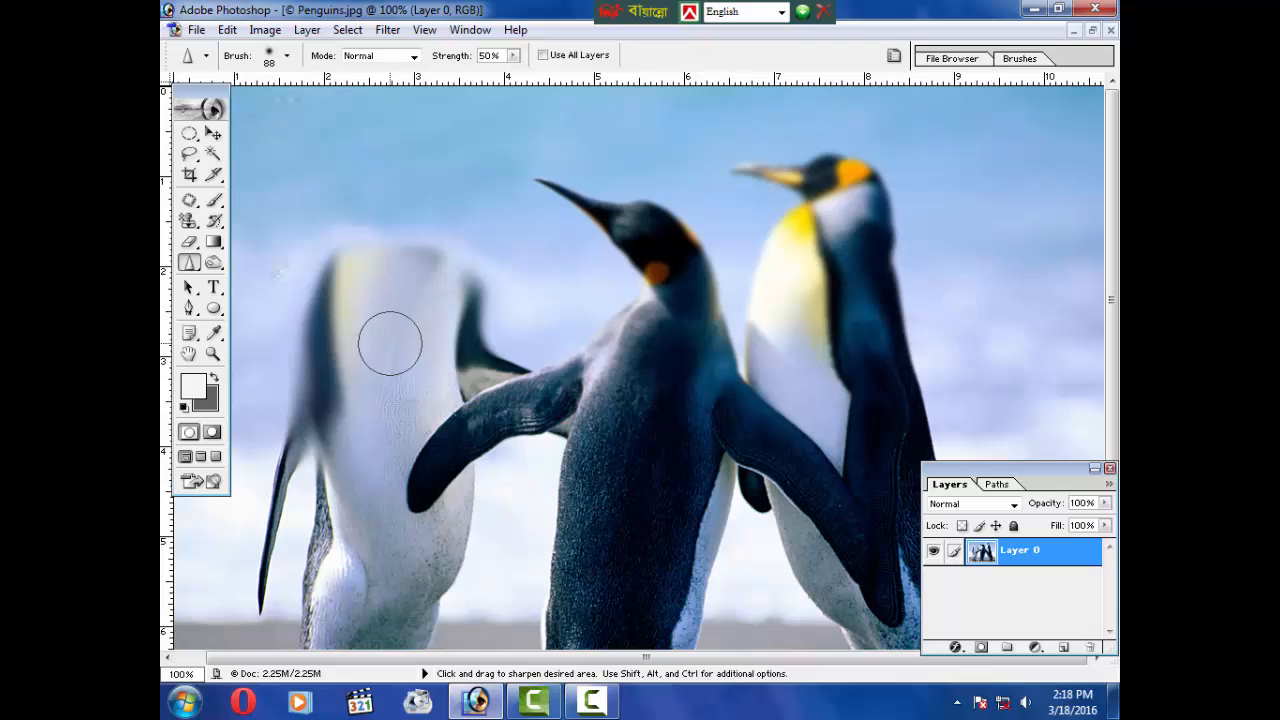
pyautogui.moveTo(468, 272)
pyautogui.mouseDown()
pyautogui.moveTo(377, 270)
pyautogui.moveTo(449, 307)
pyautogui.moveTo(452, 275)
pyautogui.moveTo(347, 230)
pyautogui.moveTo(397, 235)
pyautogui.moveTo(323, 243)
pyautogui.moveTo(330, 380)
pyautogui.mouseUp()
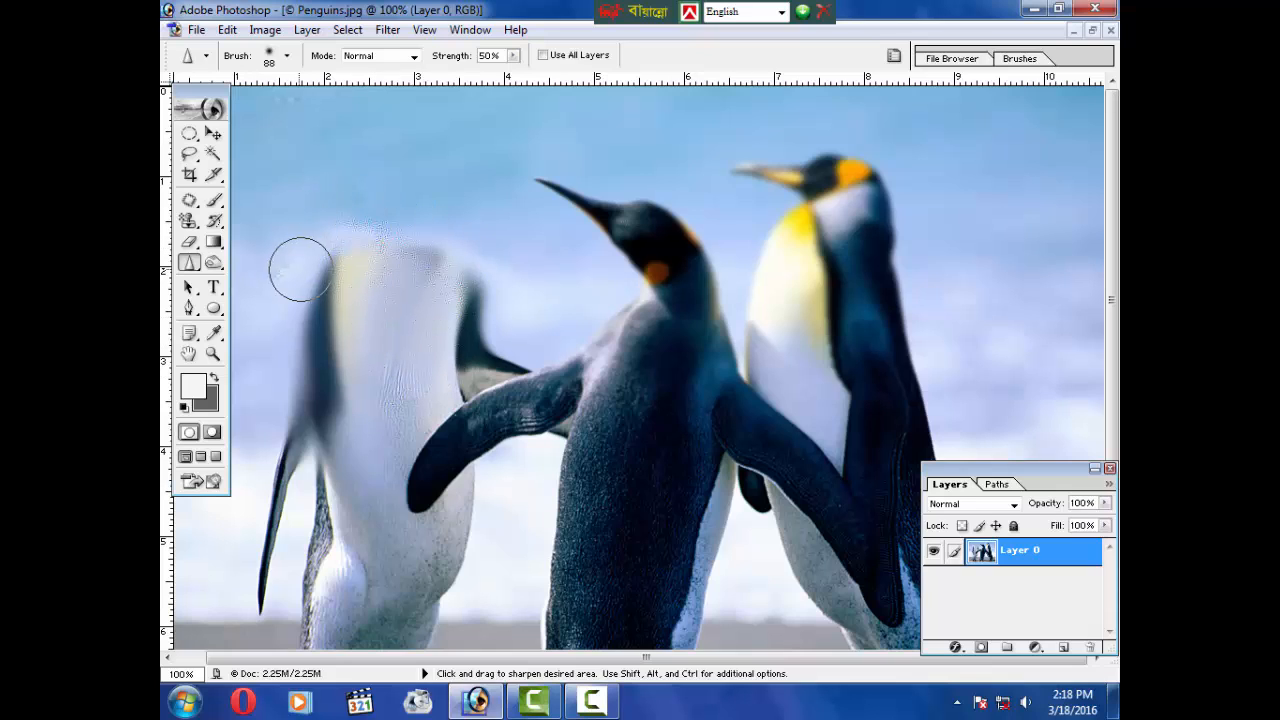
pyautogui.click(196, 265)
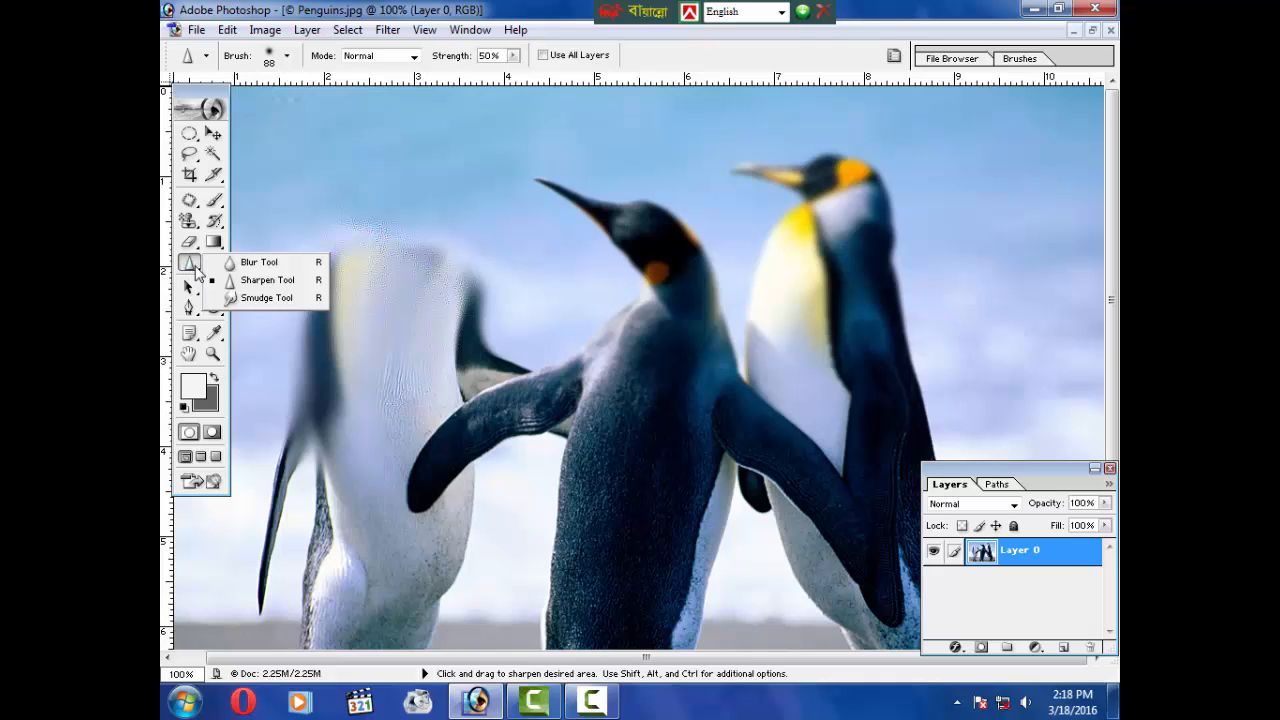
pyautogui.click(184, 267)
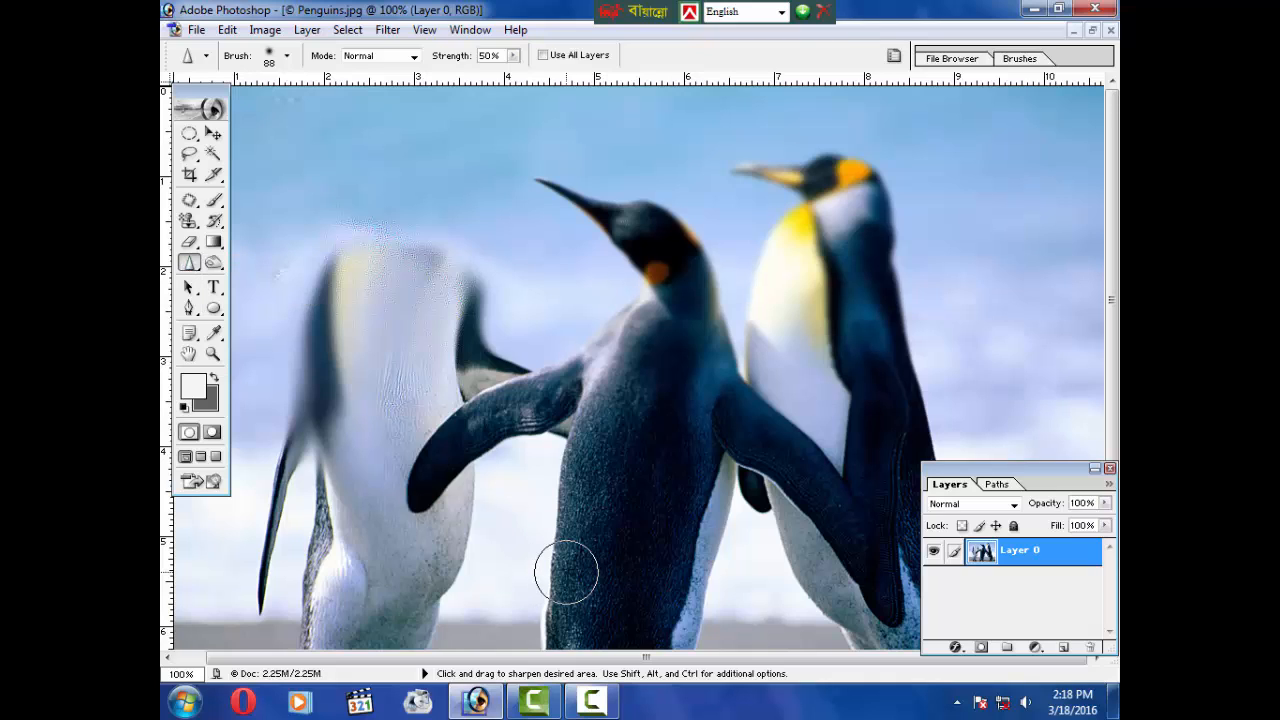